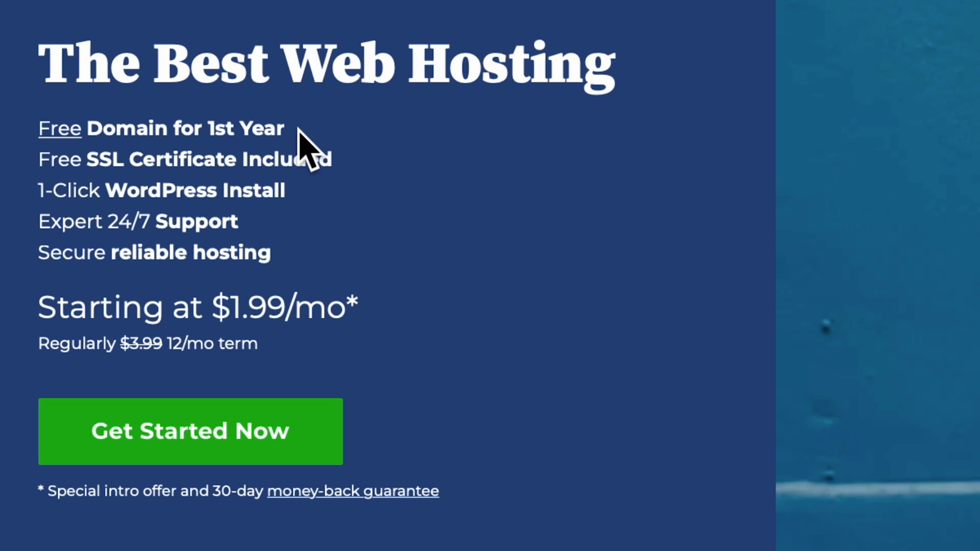
# - Start the hosting sign-up with the Basic plan and skip the online store offer
pyautogui.scroll(-1, 298, 127)
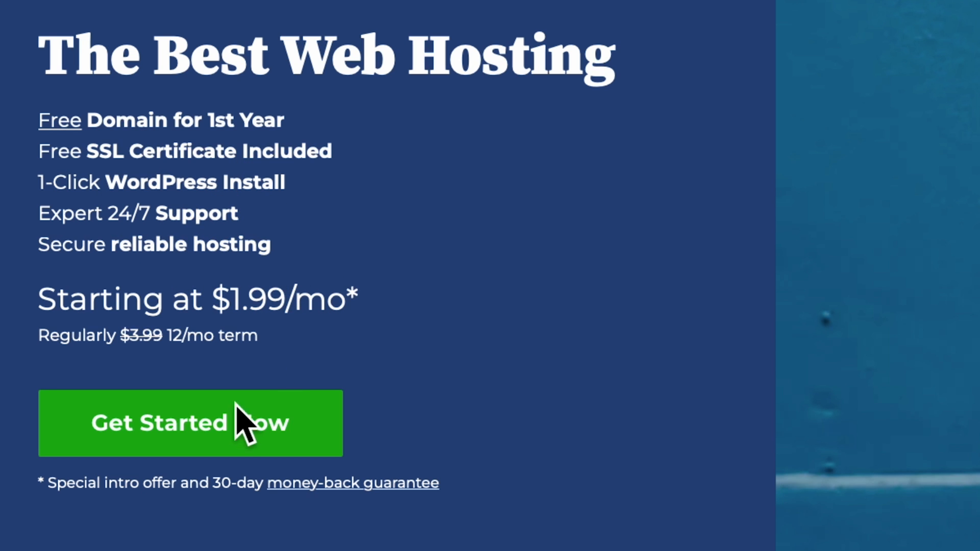
pyautogui.click(194, 423)
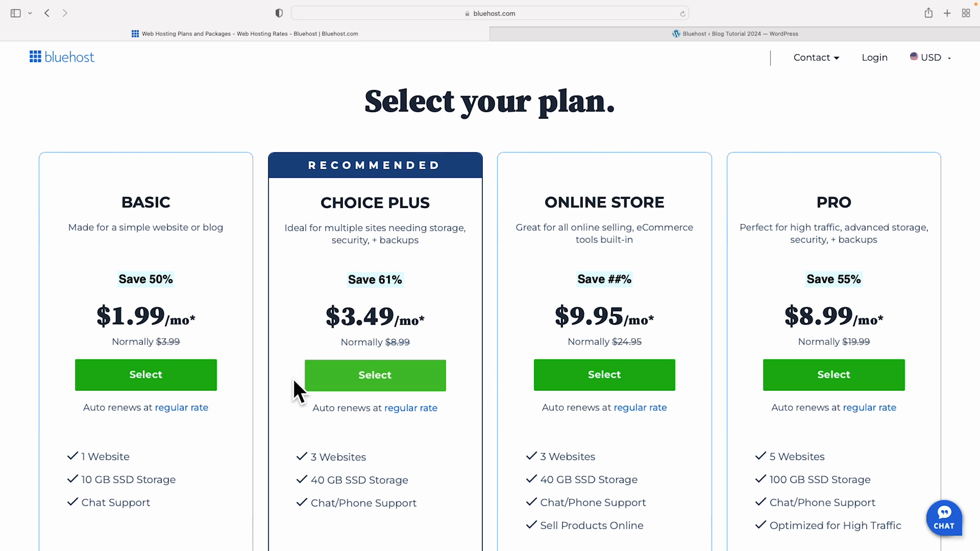
pyautogui.click(138, 373)
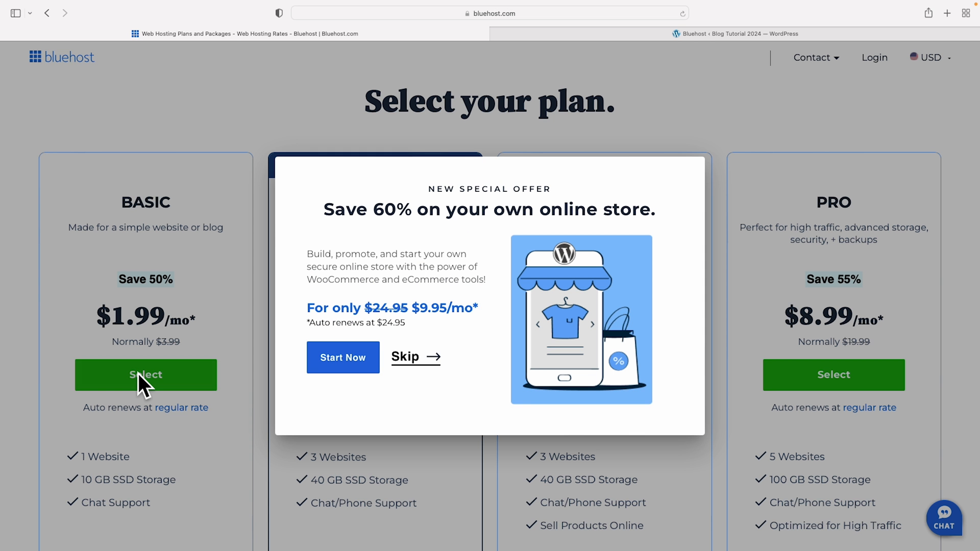
pyautogui.click(411, 356)
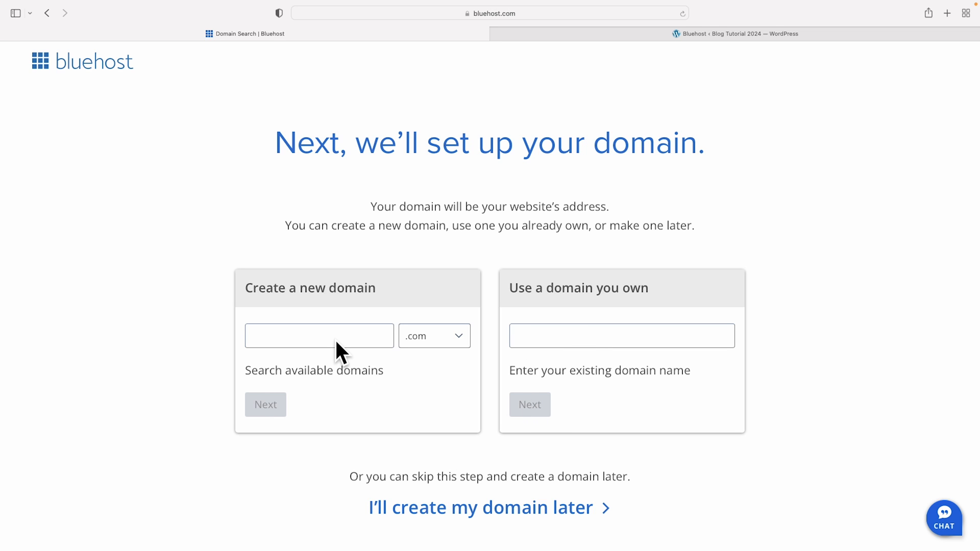
# - Request a new .com domain made of the site owner's full name followed by "websites" and continue to checkout
pyautogui.click(273, 338)
pyautogui.write('wesmcdowellwebsites')
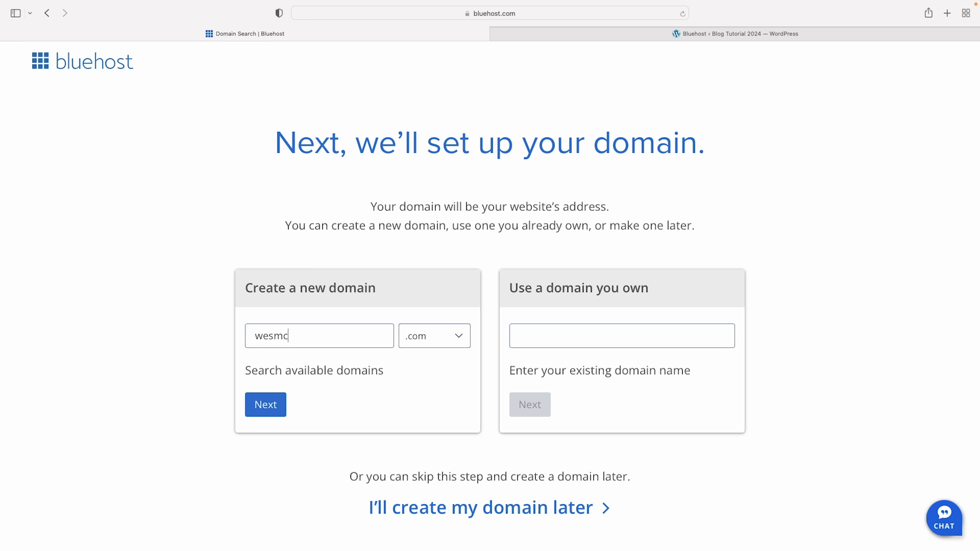
pyautogui.click(457, 338)
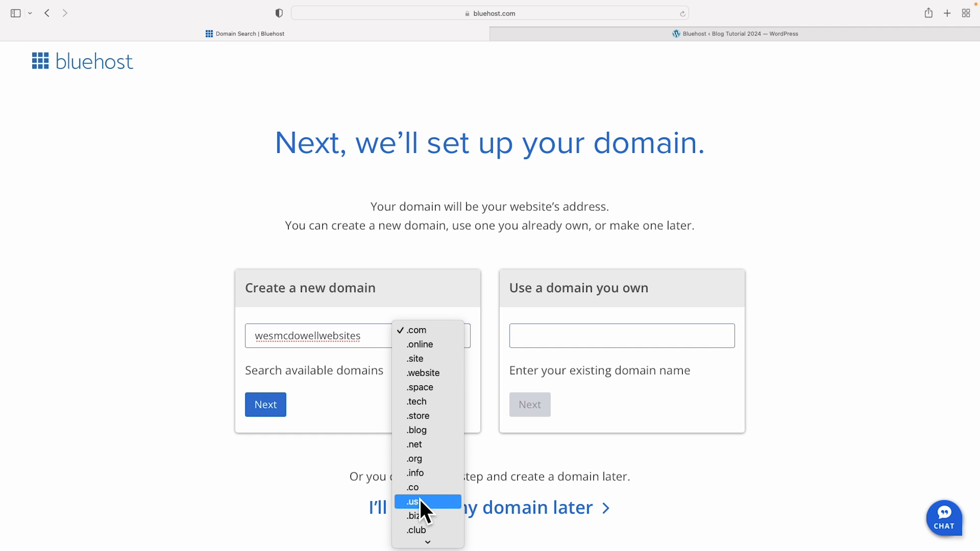
pyautogui.click(326, 444)
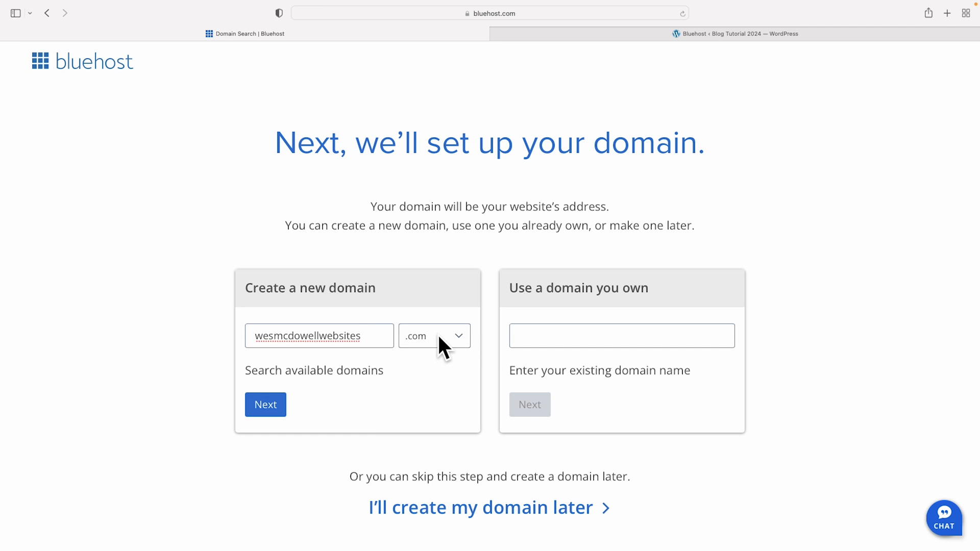
pyautogui.click(260, 404)
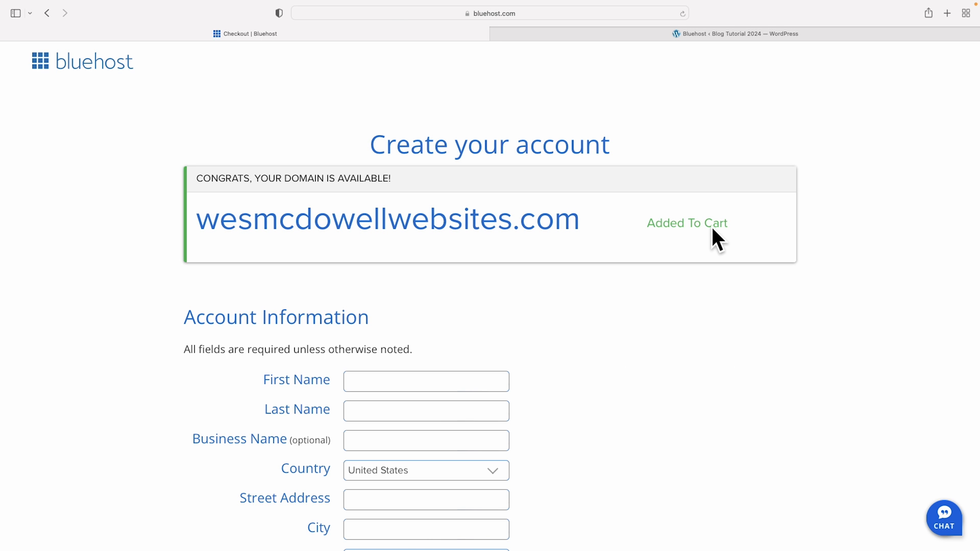
# - Remove the Domain Privacy + Protection, CodeGuard Basic, SiteLock Essentials and Professional Email extras from the order
pyautogui.scroll(-3, 755, 311)
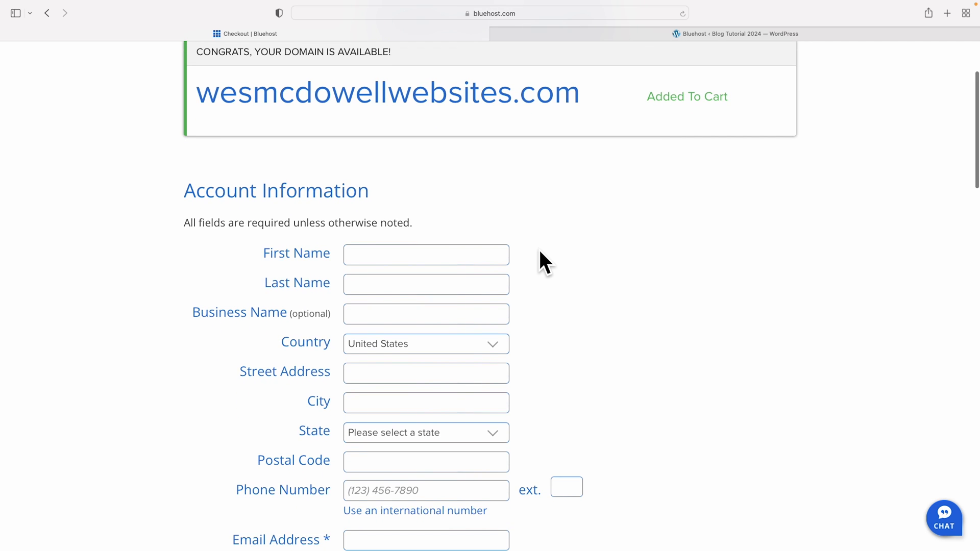
pyautogui.scroll(-4, 540, 252)
pyautogui.scroll(-8, 540, 251)
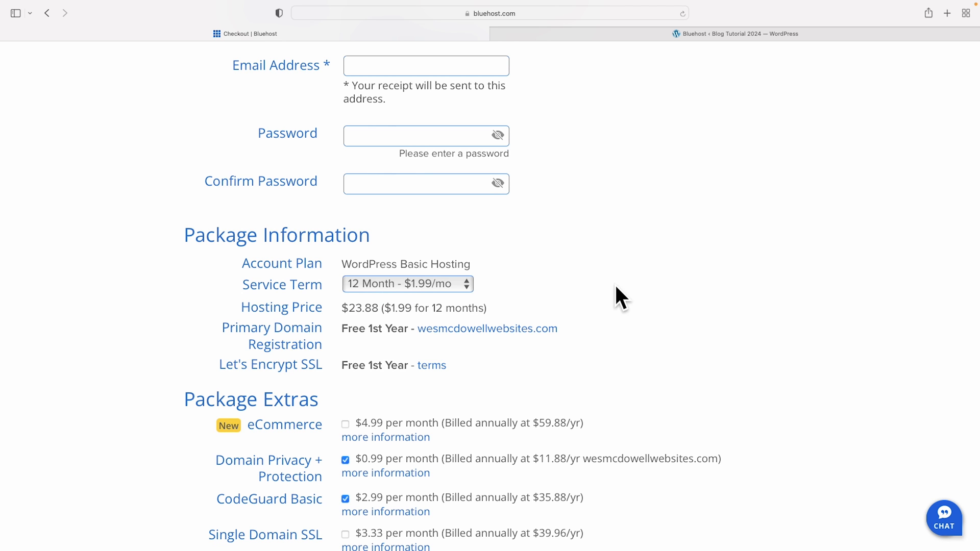
pyautogui.scroll(-1, 633, 295)
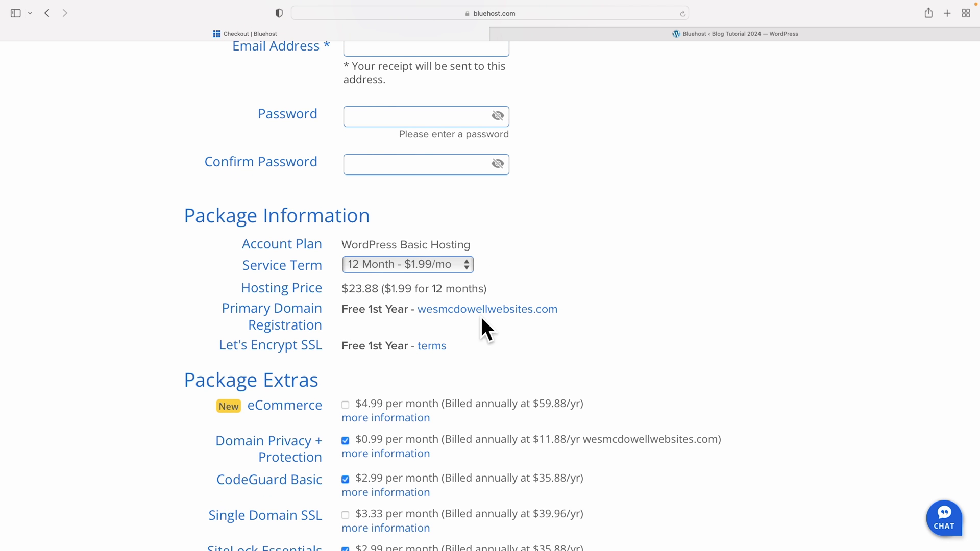
pyautogui.scroll(-5, 614, 318)
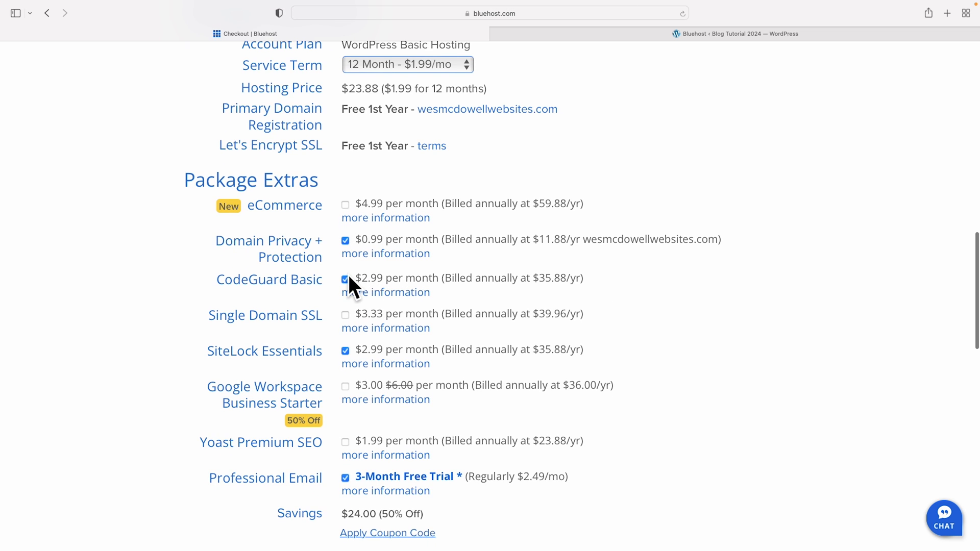
pyautogui.scroll(-2, 363, 282)
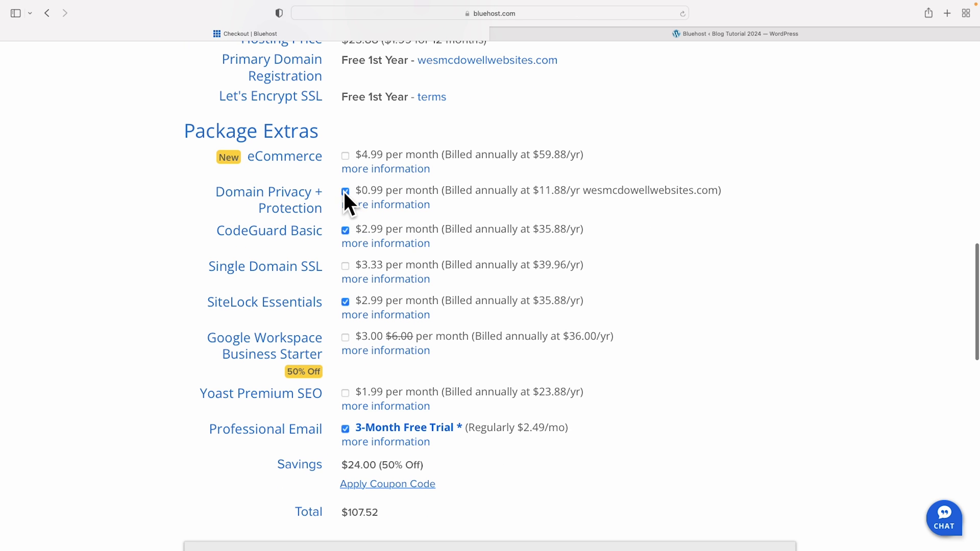
pyautogui.click(345, 192)
pyautogui.click(345, 267)
pyautogui.click(345, 339)
pyautogui.scroll(-1, 345, 338)
pyautogui.click(344, 453)
# - Opt out of hearing more about how Bluehost can help grow the business, below the payment information
pyautogui.scroll(-8, 345, 174)
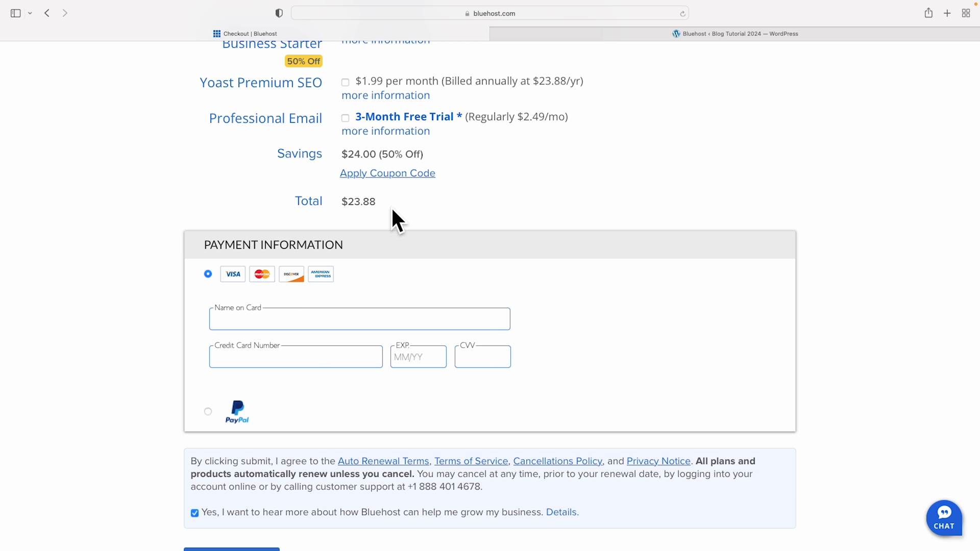
pyautogui.scroll(-3, 398, 214)
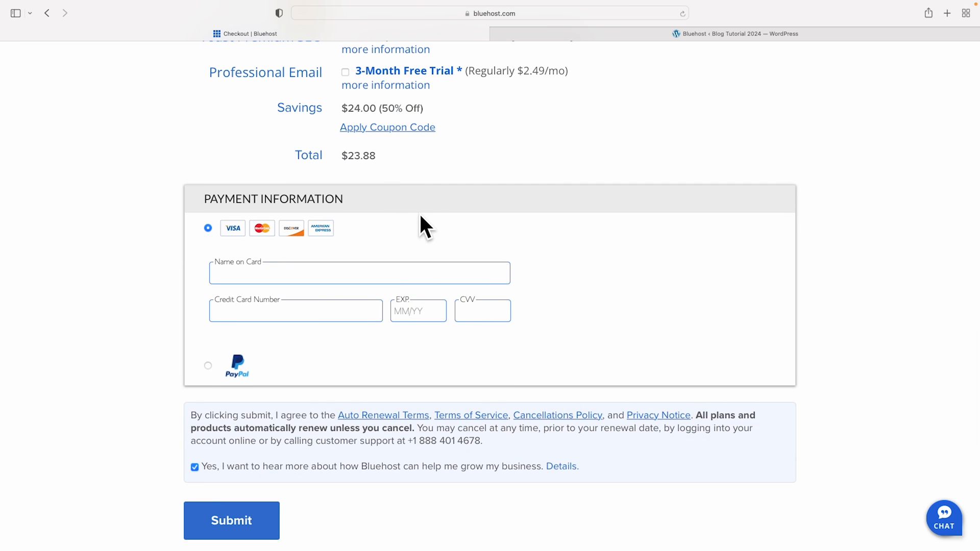
pyautogui.scroll(-1, 256, 247)
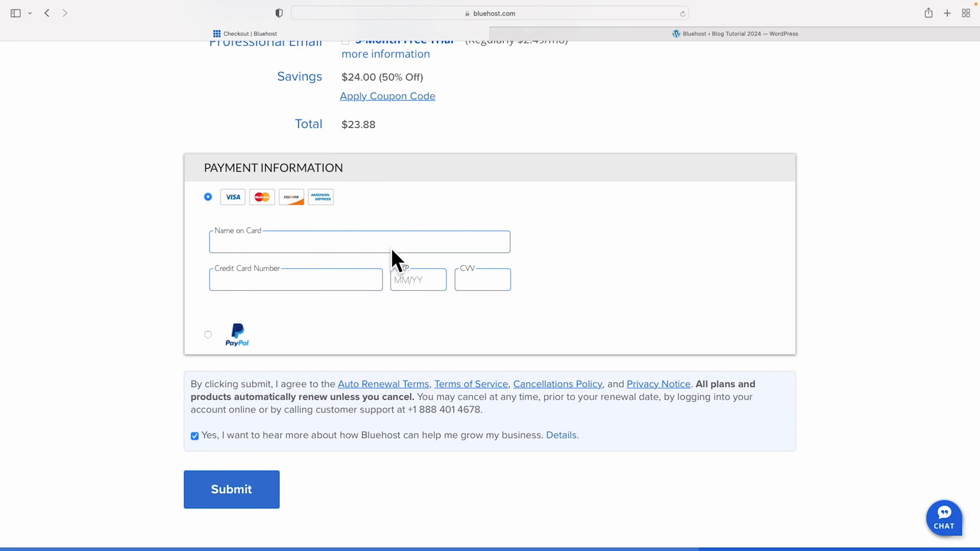
pyautogui.click(194, 424)
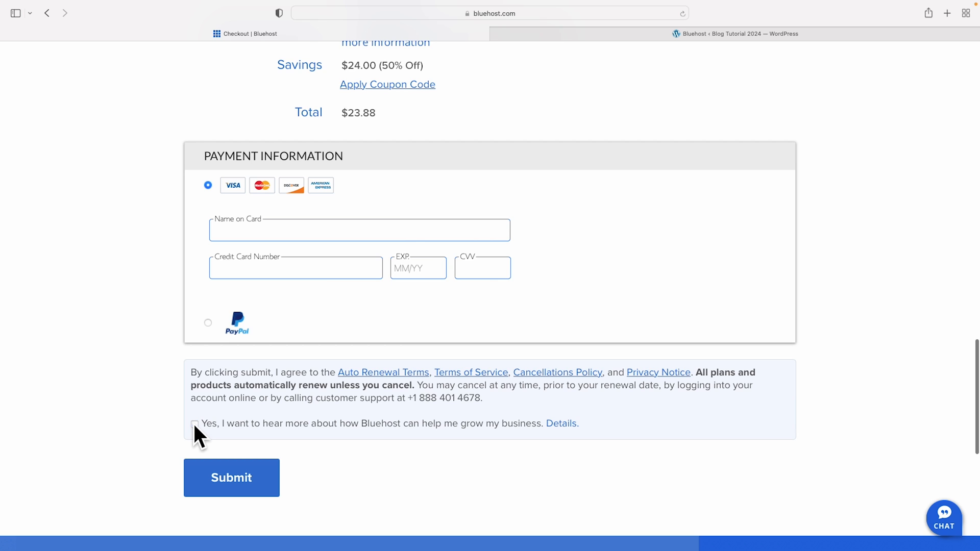
pyautogui.scroll(-2, 332, 416)
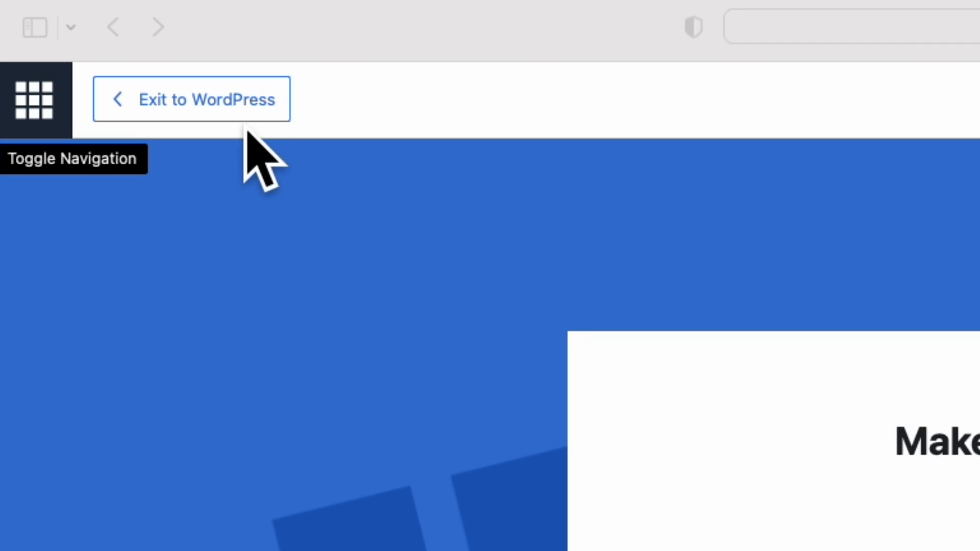
# - Exit the Bluehost setup to WordPress and open the site's installed themes
pyautogui.click(151, 77)
pyautogui.click(149, 77)
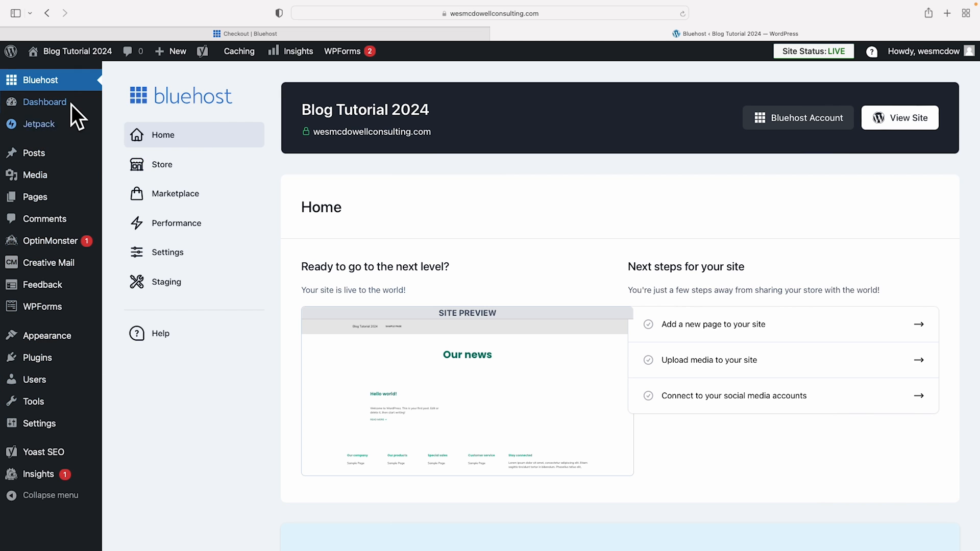
pyautogui.moveTo(66, 161)
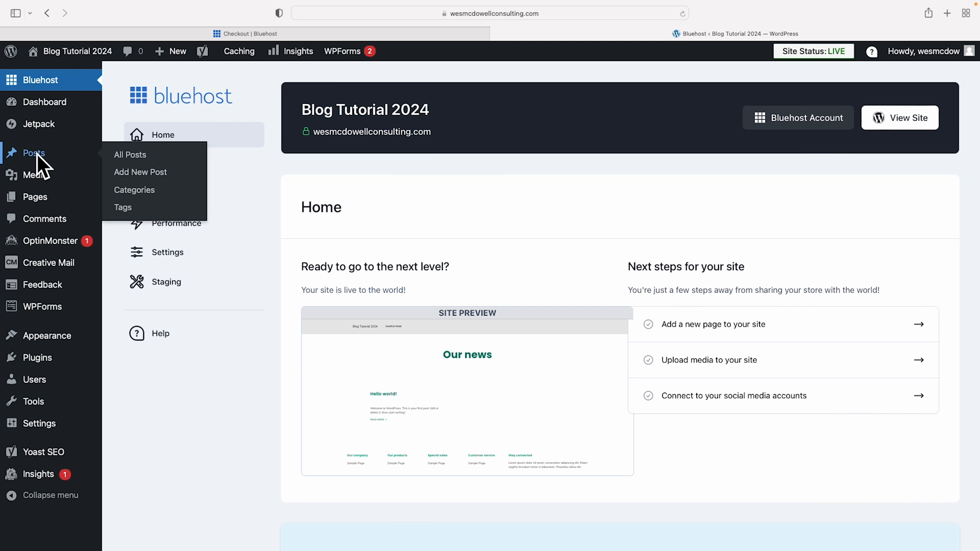
pyautogui.moveTo(40, 195)
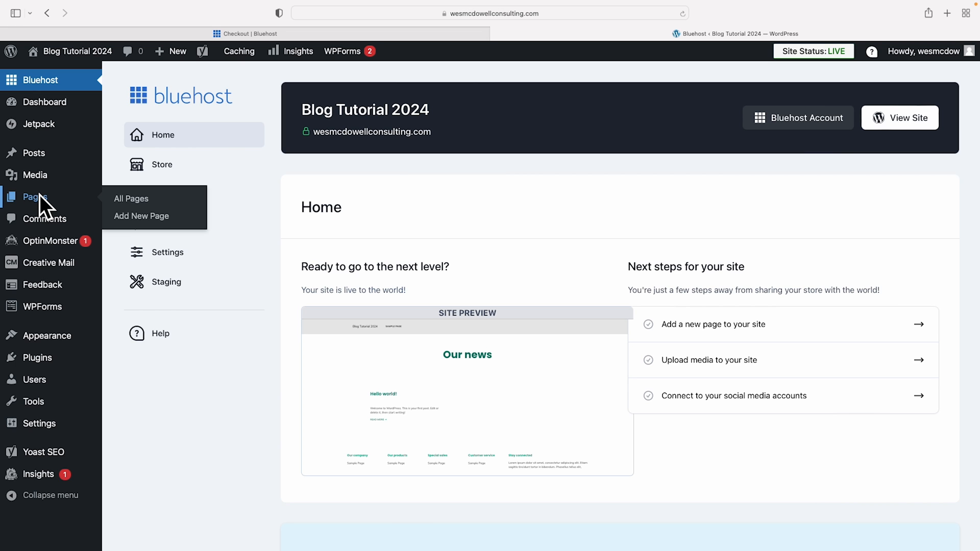
pyautogui.moveTo(36, 159)
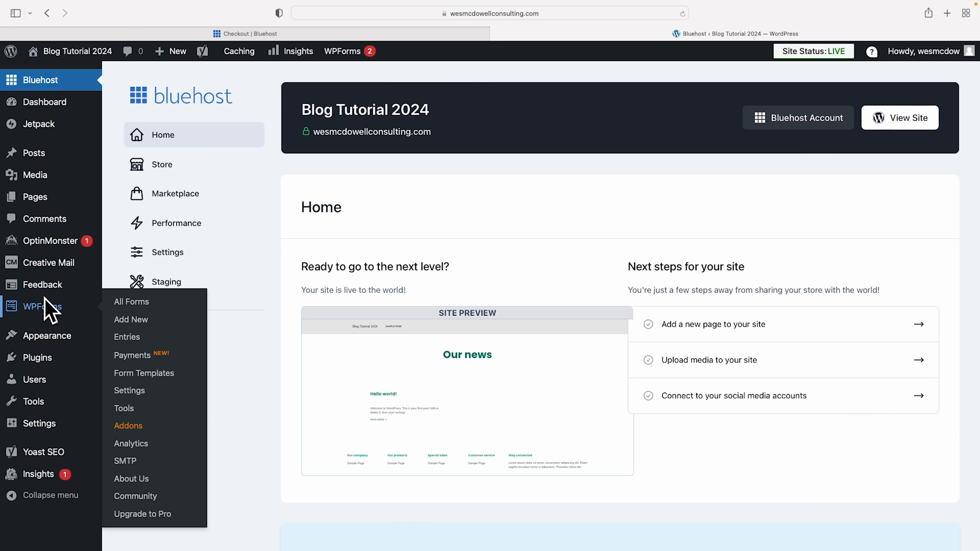
pyautogui.moveTo(44, 338)
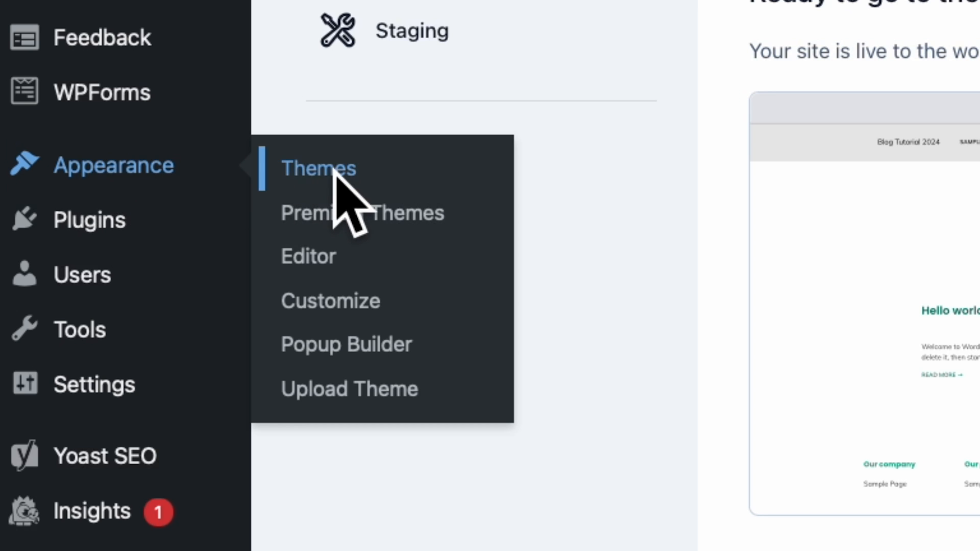
pyautogui.click(336, 177)
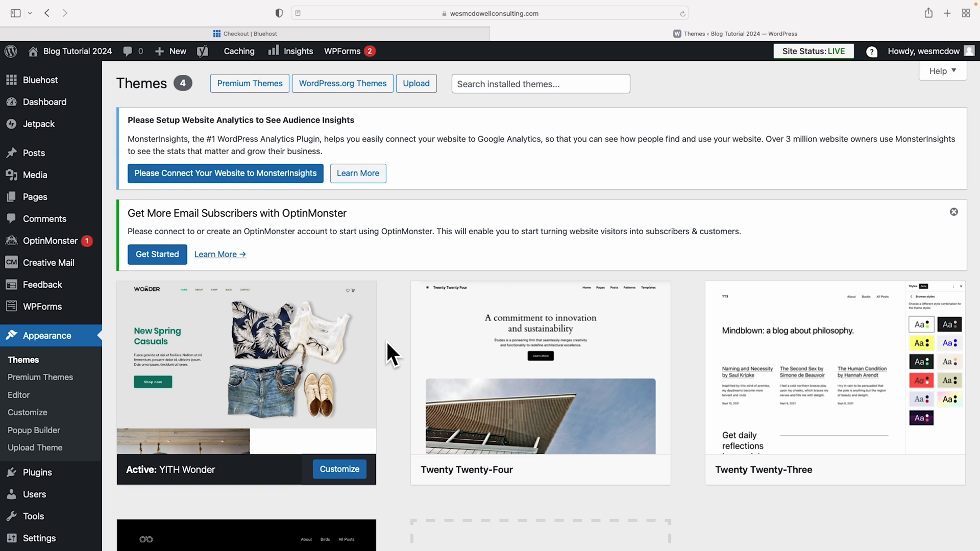
# - Start adding a new theme and search the theme directory for "blocksy"
pyautogui.scroll(-5, 386, 340)
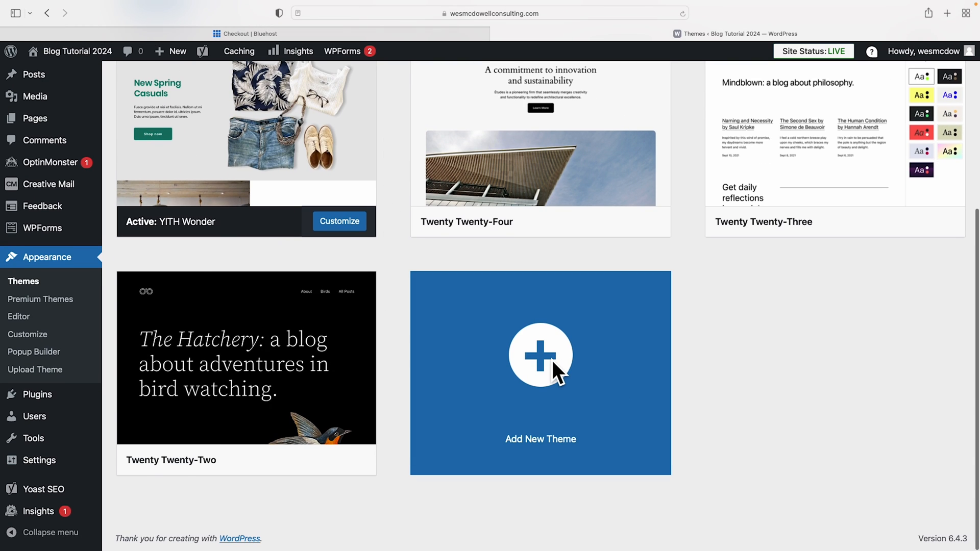
pyautogui.click(552, 360)
pyautogui.scroll(-3, 558, 372)
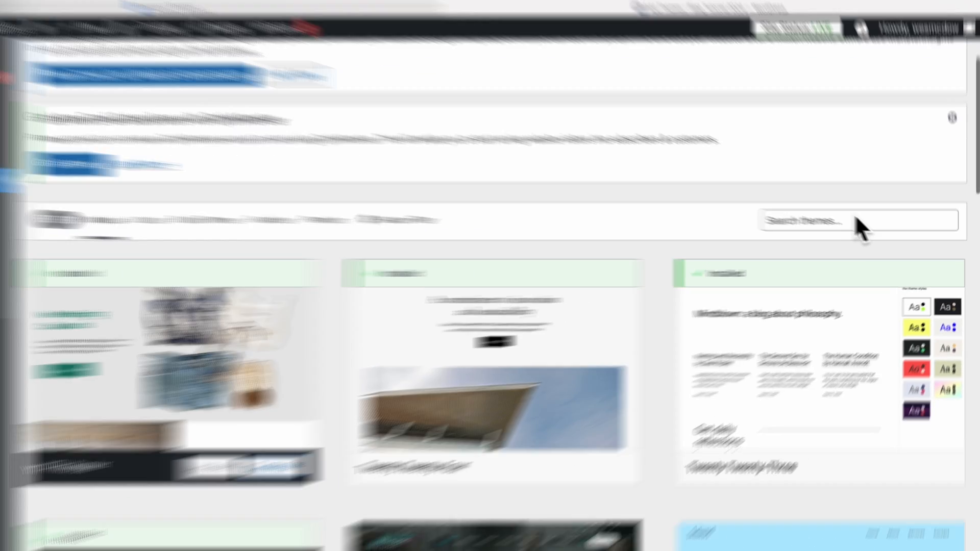
pyautogui.click(856, 220)
pyautogui.write('blocksy')
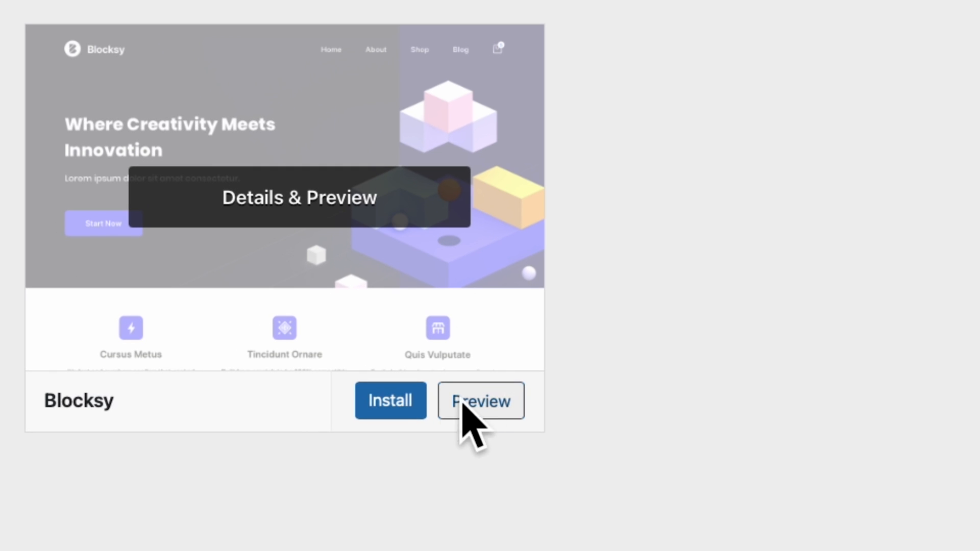
# - Install and activate the Blocksy theme, including its recommended Blocksy Companion plugin
pyautogui.click(381, 402)
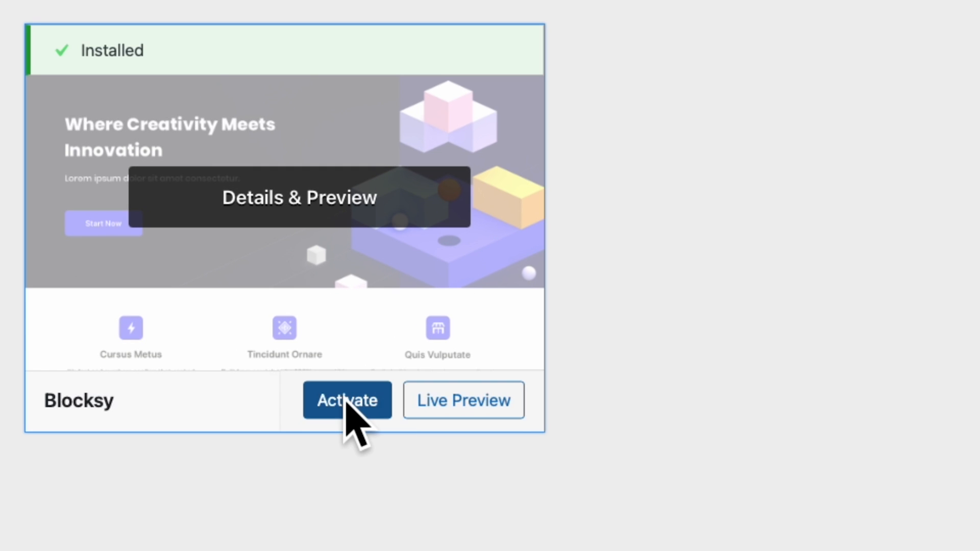
pyautogui.click(346, 402)
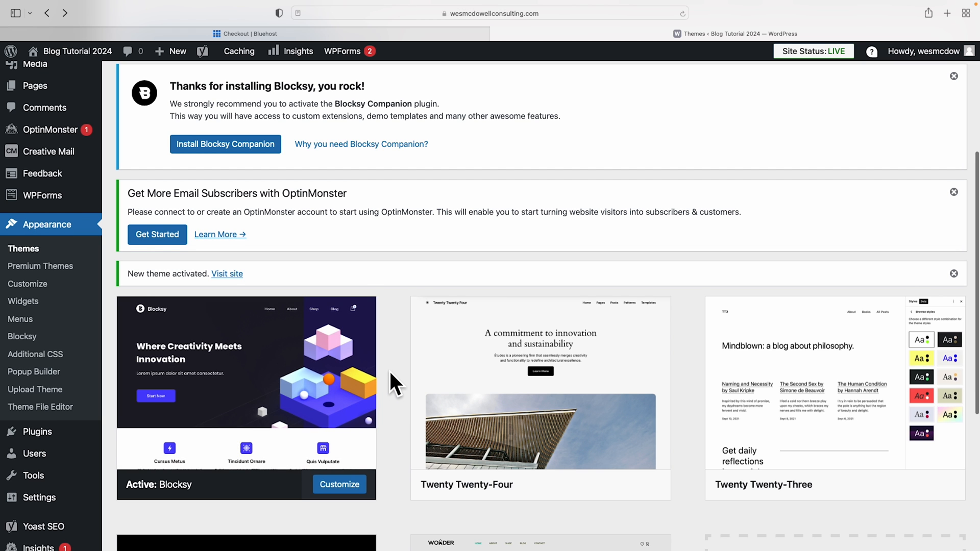
pyautogui.scroll(2, 395, 384)
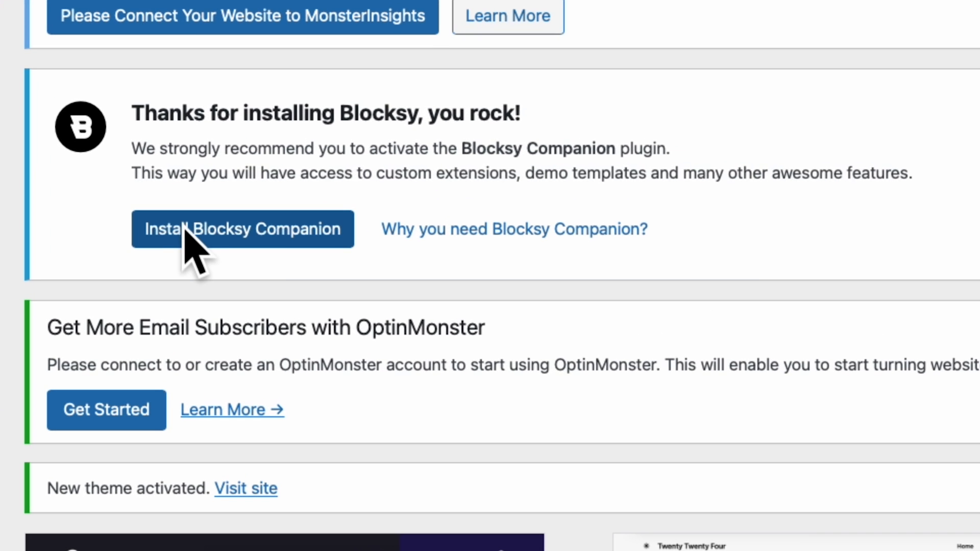
pyautogui.click(240, 228)
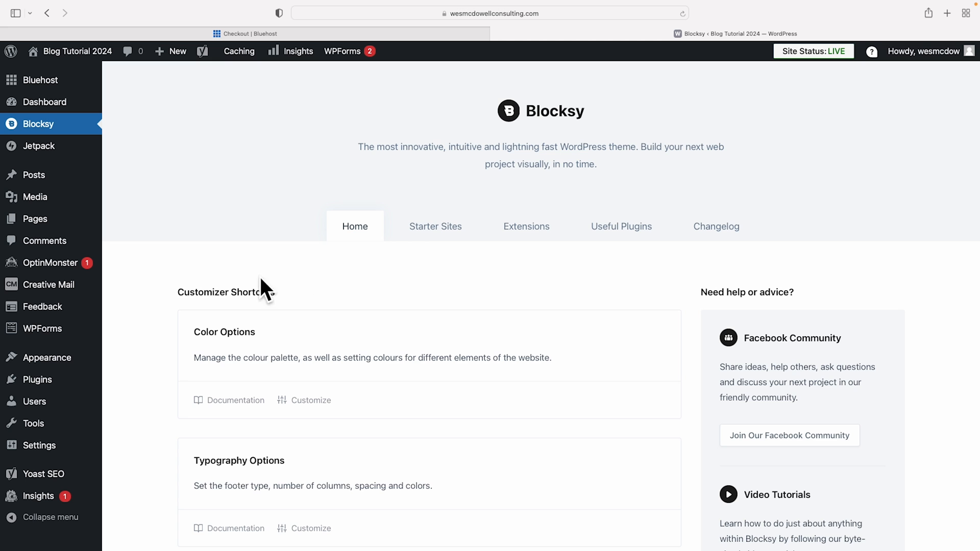
# - Open the Blocksy theme's collection of starter sites
pyautogui.scroll(-10, 378, 293)
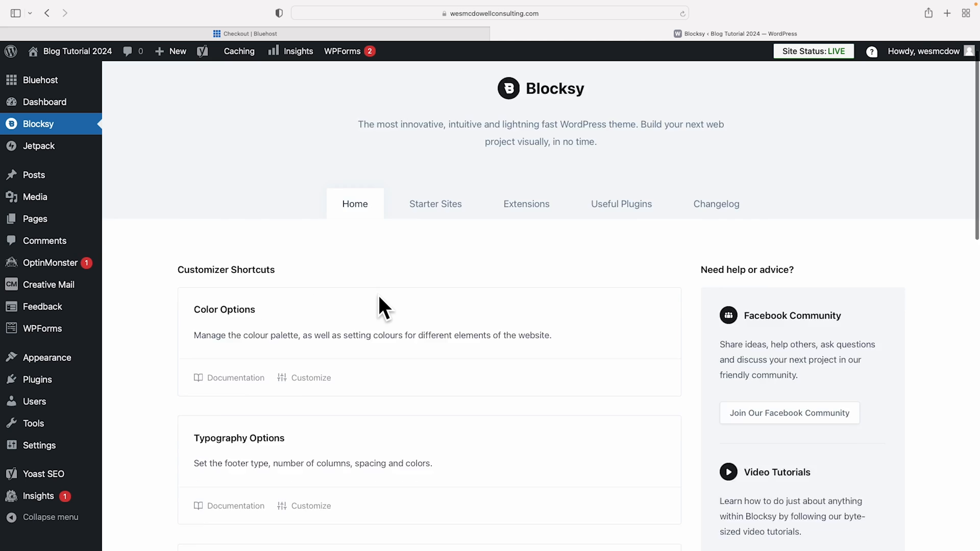
pyautogui.scroll(4, 378, 293)
pyautogui.scroll(5, 378, 296)
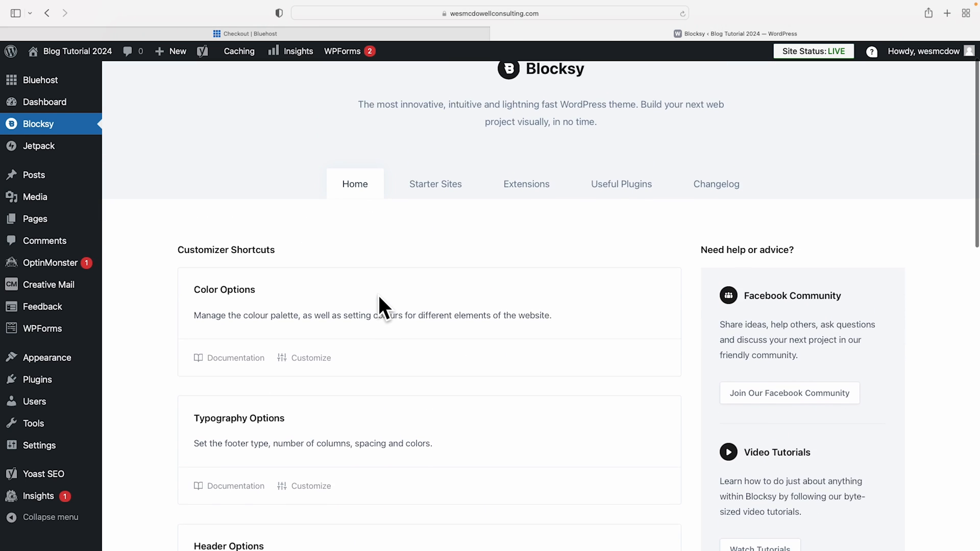
pyautogui.click(442, 229)
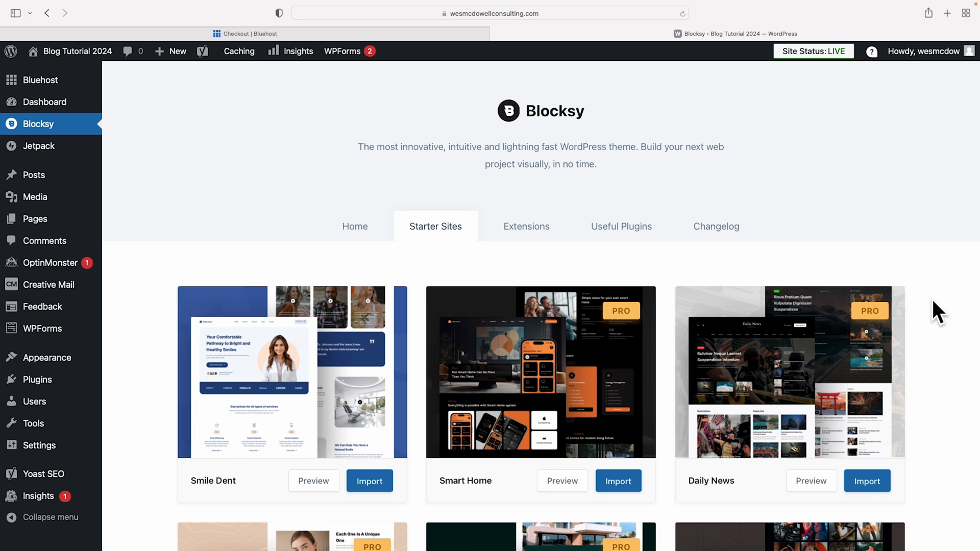
# - Import the News starter site, including the Blocksy child theme and the required Stackable and WPForms plugins
pyautogui.scroll(-5, 933, 303)
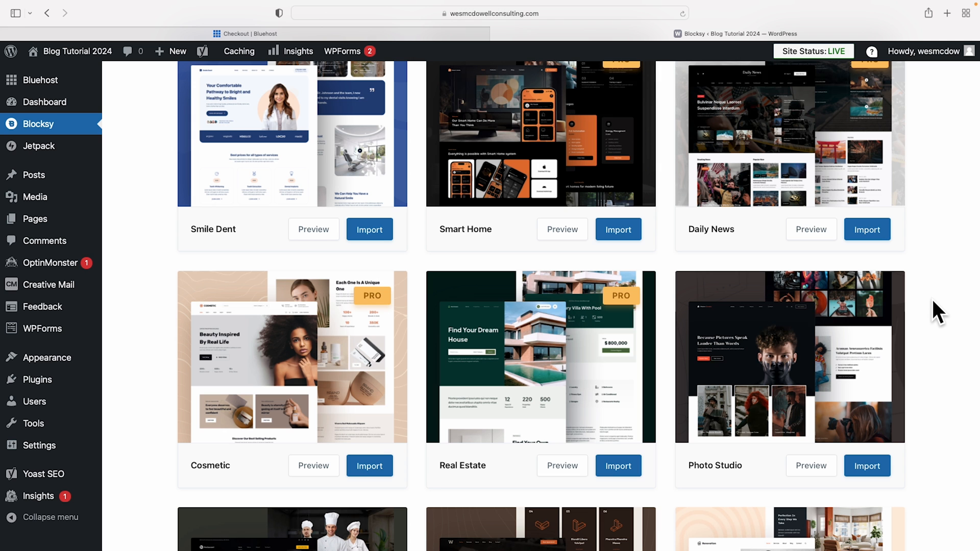
pyautogui.scroll(-1, 932, 298)
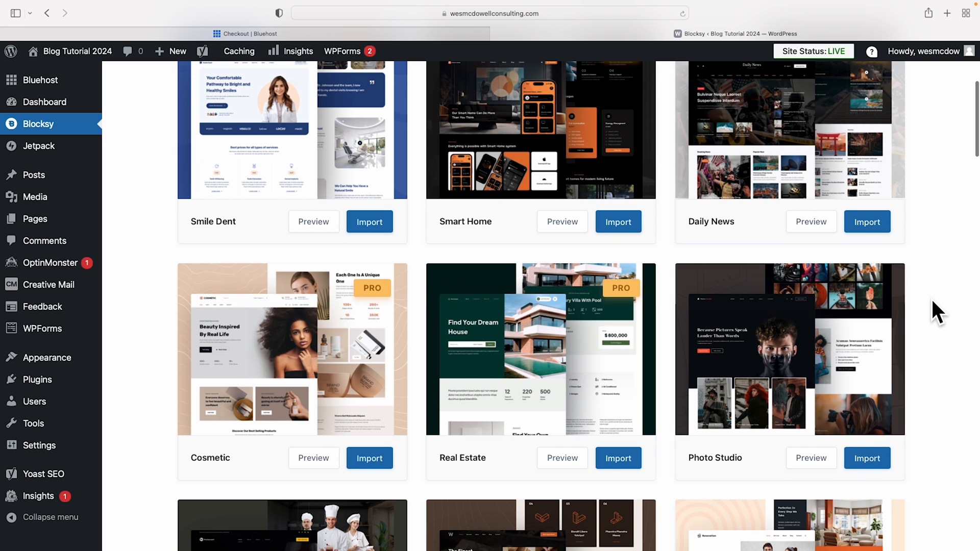
pyautogui.moveTo(816, 375)
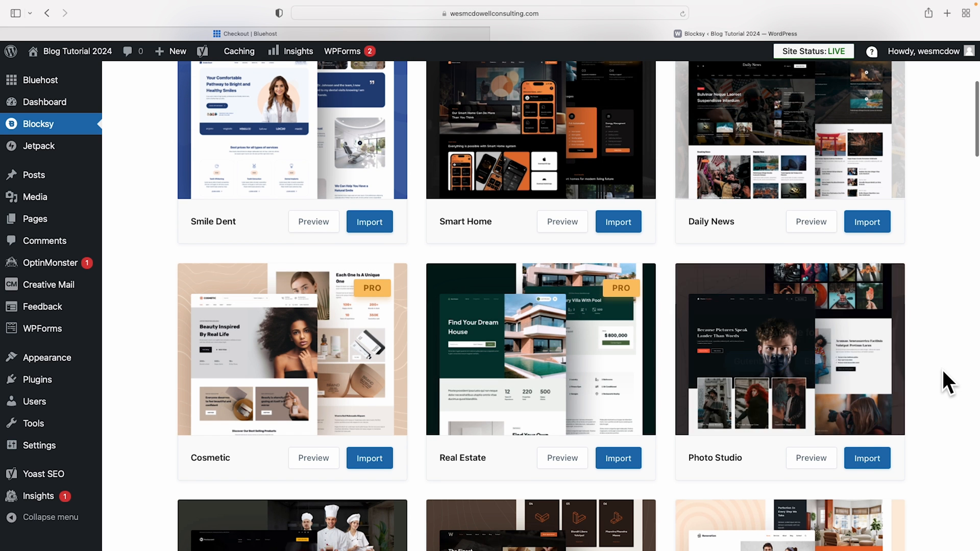
pyautogui.scroll(-10, 934, 369)
pyautogui.scroll(-15, 934, 371)
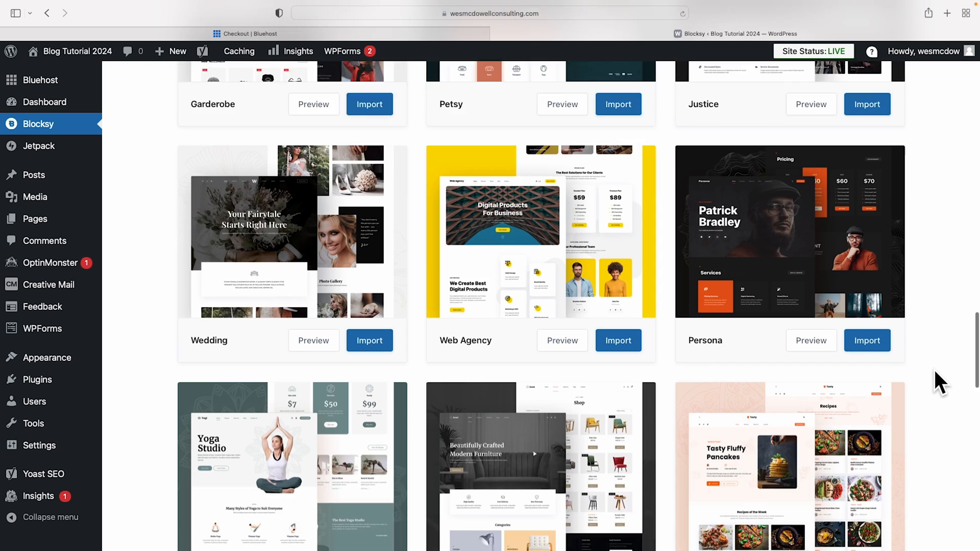
pyautogui.scroll(1, 935, 370)
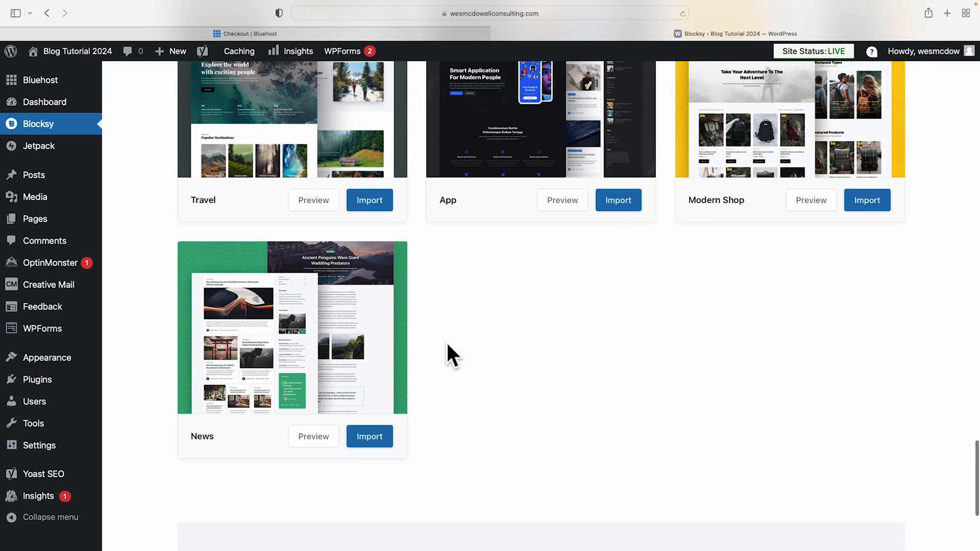
pyautogui.moveTo(300, 364)
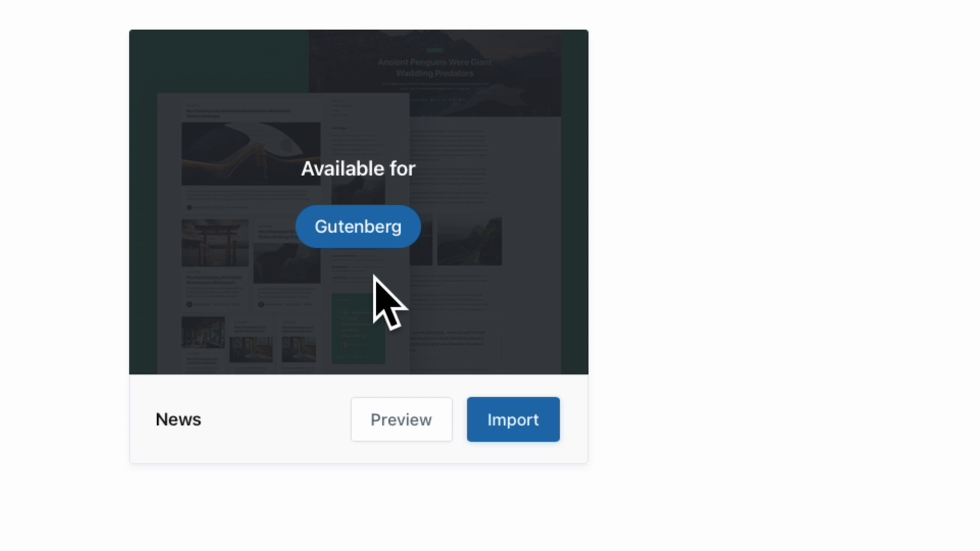
pyautogui.click(506, 429)
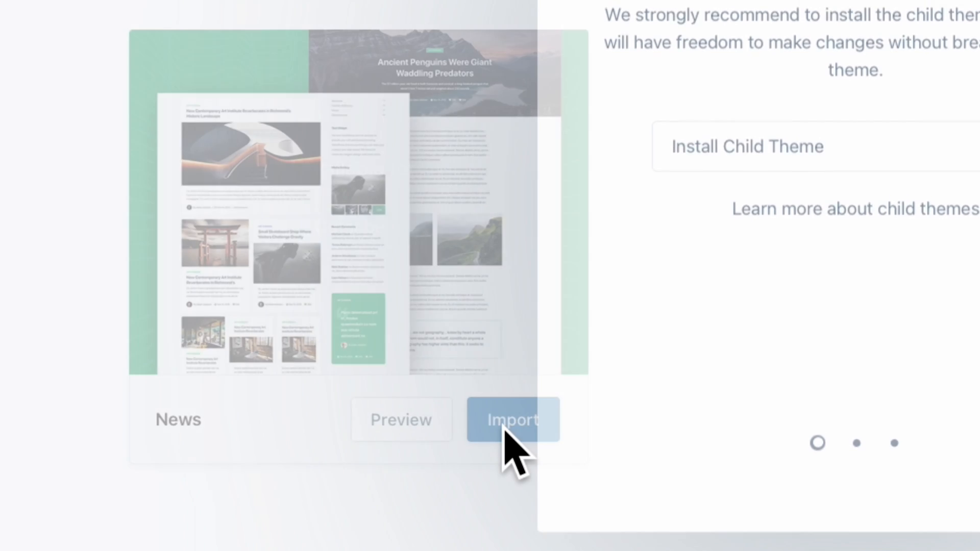
pyautogui.click(627, 301)
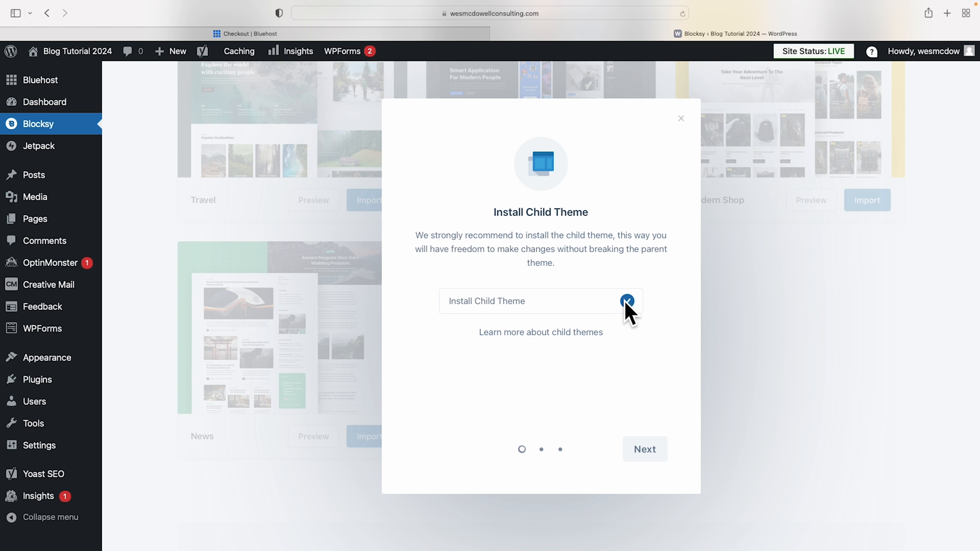
pyautogui.click(648, 450)
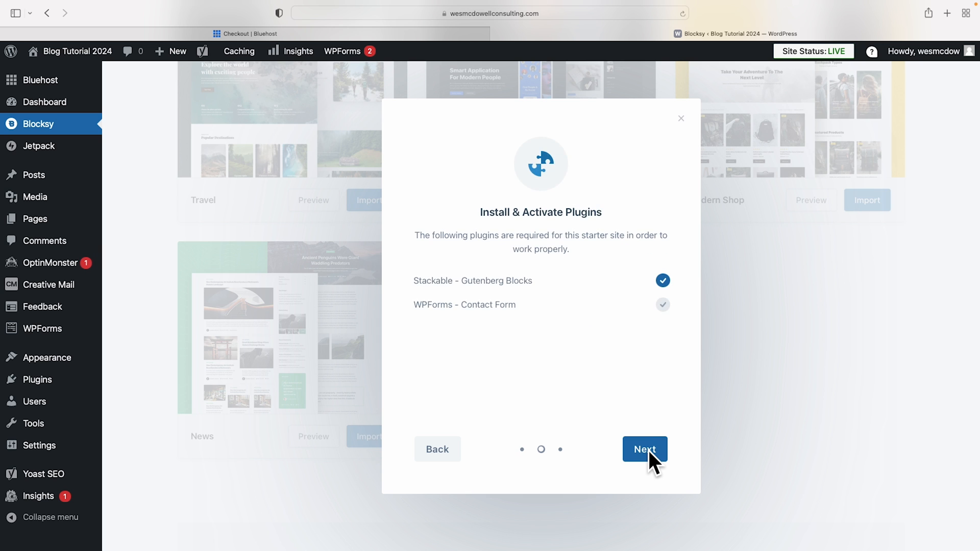
pyautogui.click(647, 446)
pyautogui.click(646, 447)
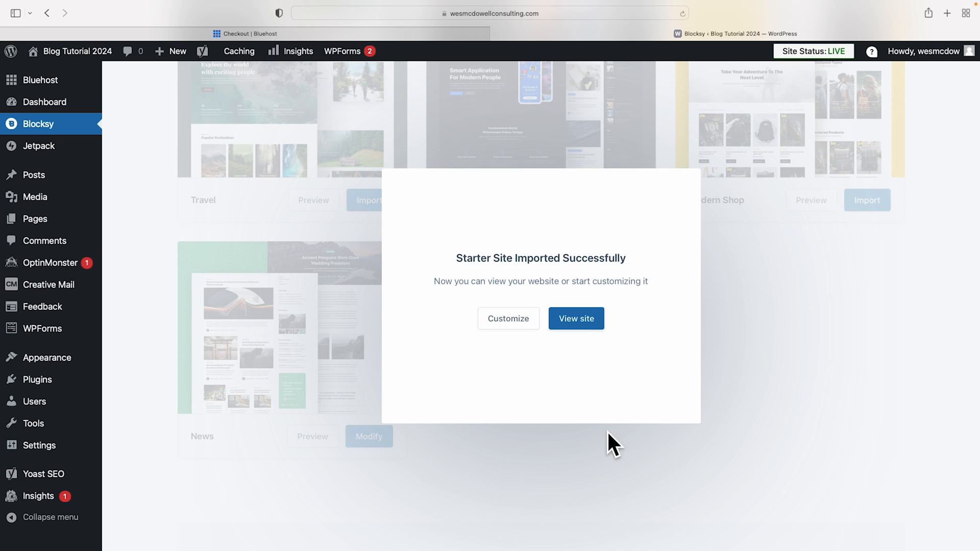
# - View the imported site and examine its home page, from the header and post grid to the sidebar
pyautogui.click(577, 317)
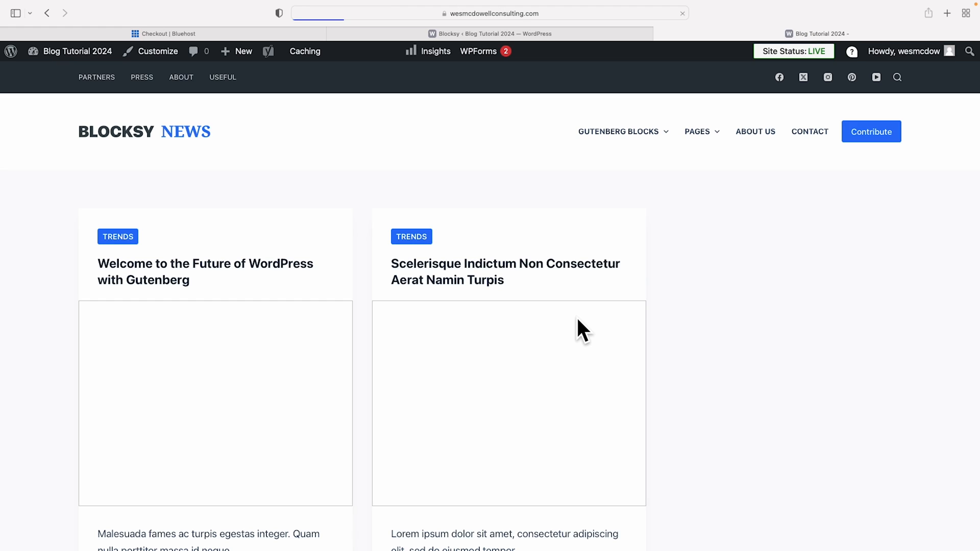
pyautogui.scroll(-10, 659, 318)
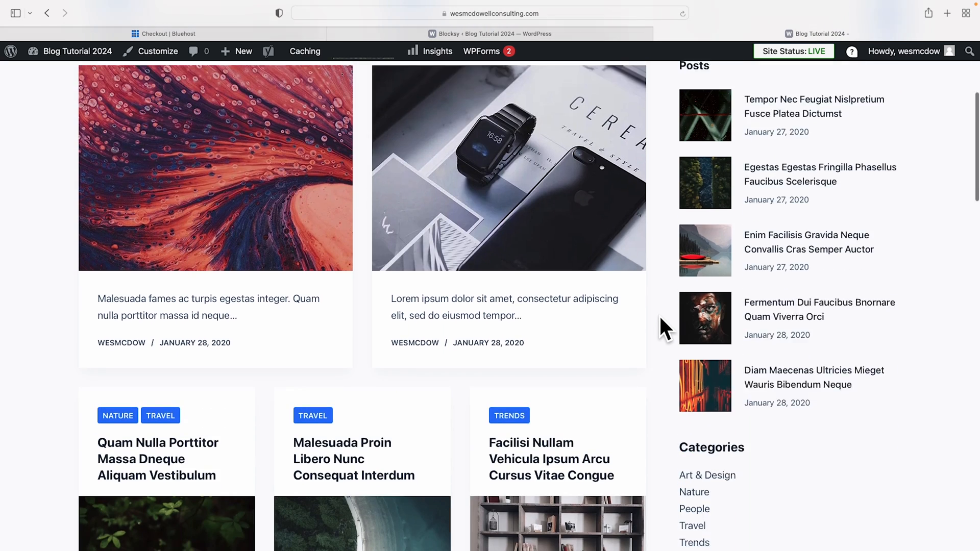
pyautogui.scroll(-5, 660, 318)
pyautogui.scroll(15, 660, 317)
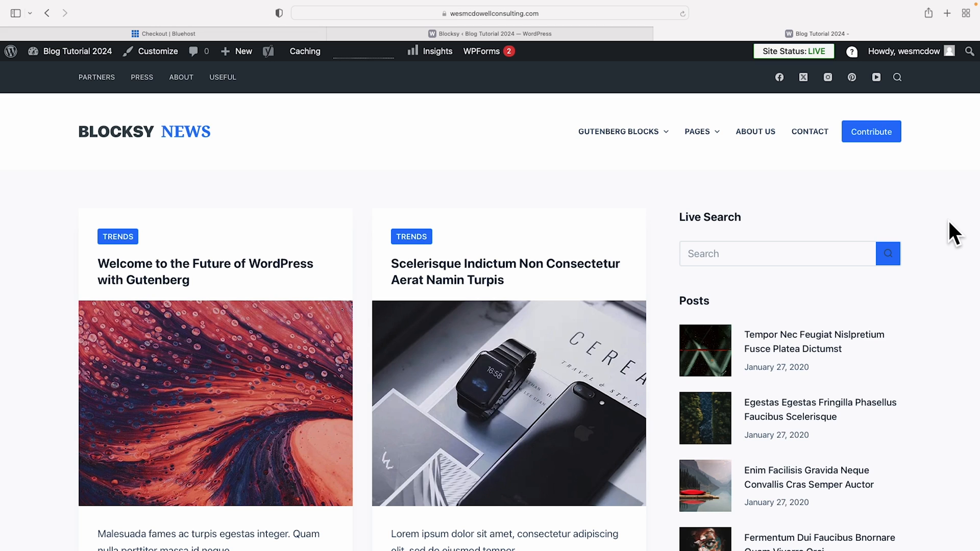
pyautogui.scroll(-6, 949, 223)
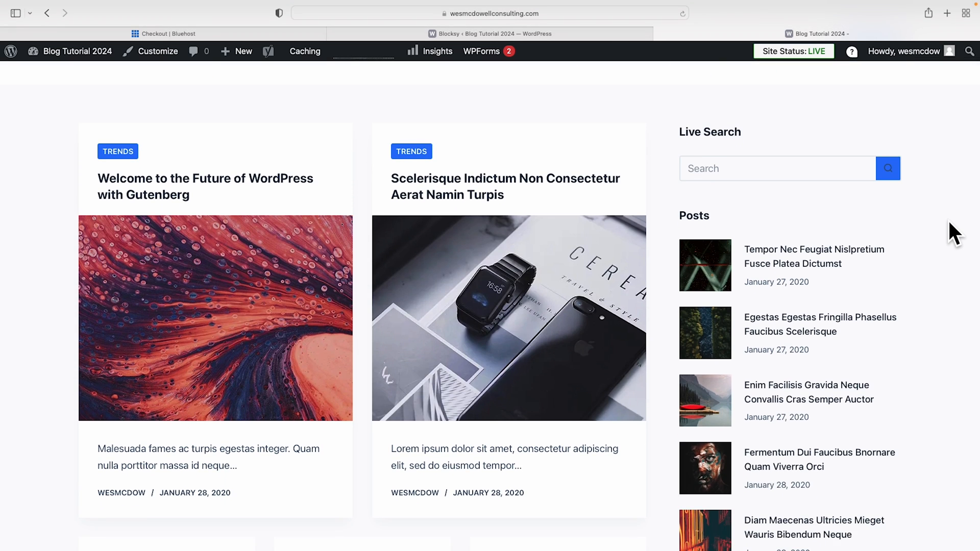
pyautogui.scroll(-7, 947, 220)
pyautogui.scroll(15, 948, 220)
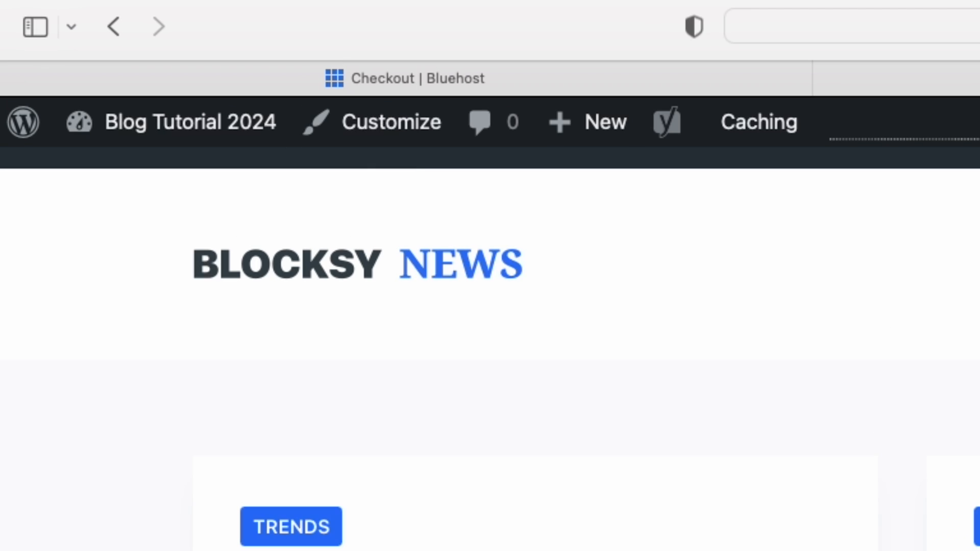
# - Start customizing the site and open its global header settings
pyautogui.click(387, 125)
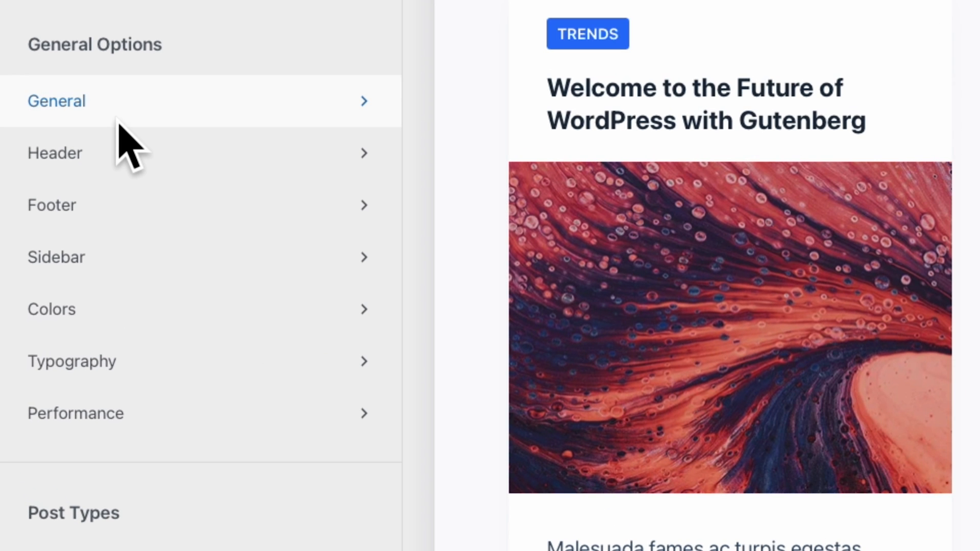
pyautogui.click(80, 153)
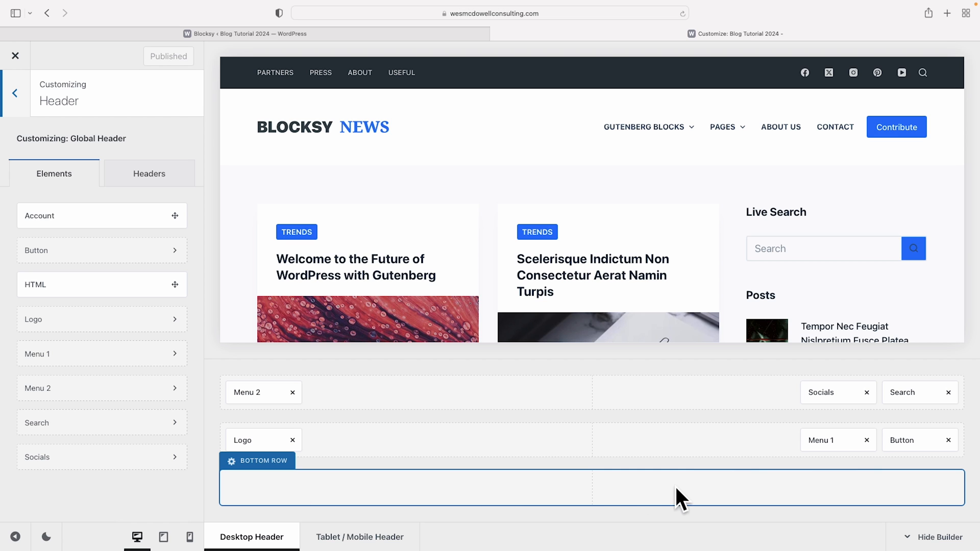
# - Open the settings of the header's Socials element and remove Pinterest from its networks
pyautogui.moveTo(647, 151)
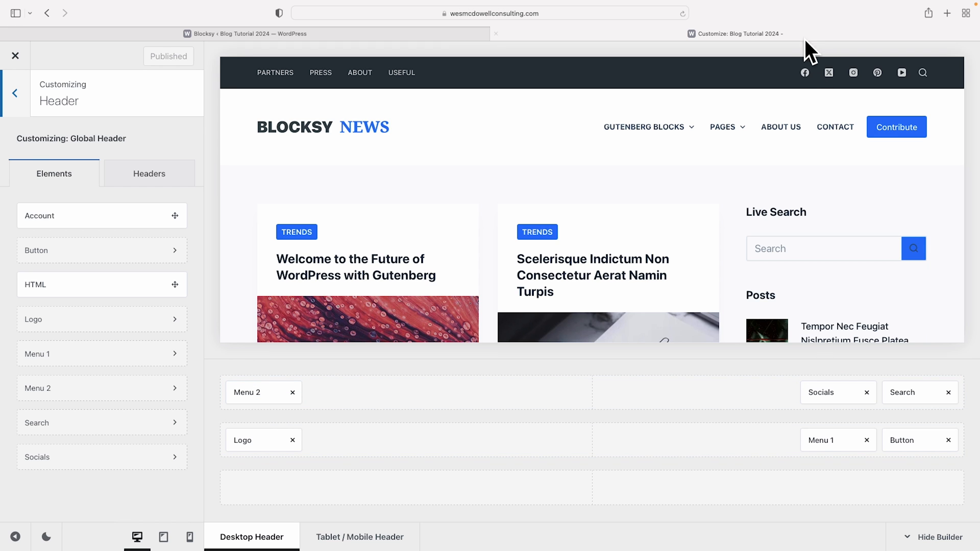
pyautogui.click(837, 390)
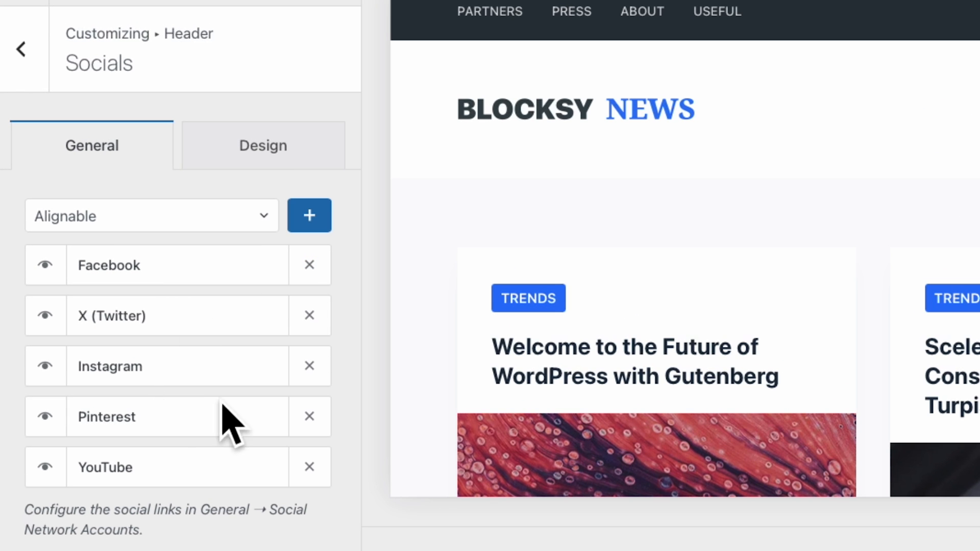
pyautogui.click(310, 417)
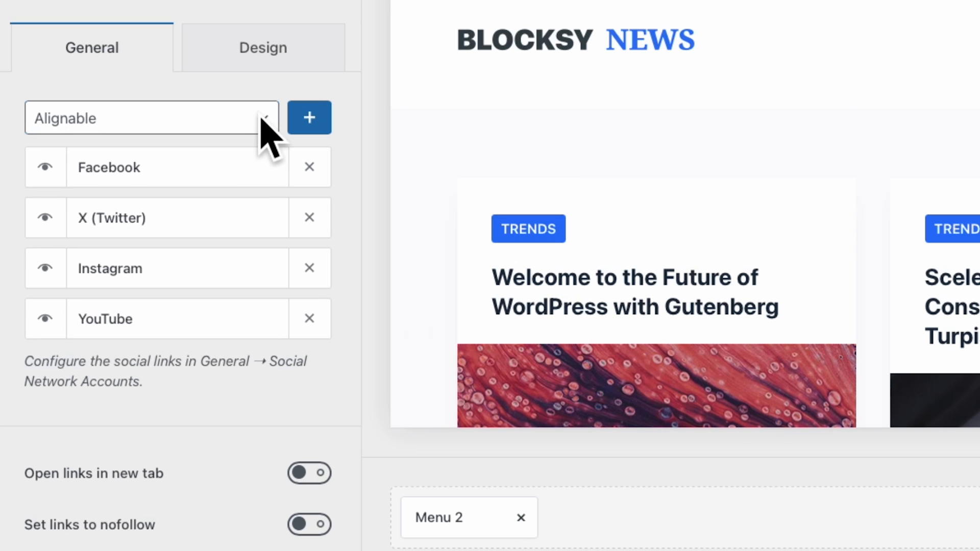
# - Add Dribbble to the header's social icons and order them Facebook, Dribbble, Instagram, X (Twitter), YouTube
pyautogui.click(146, 170)
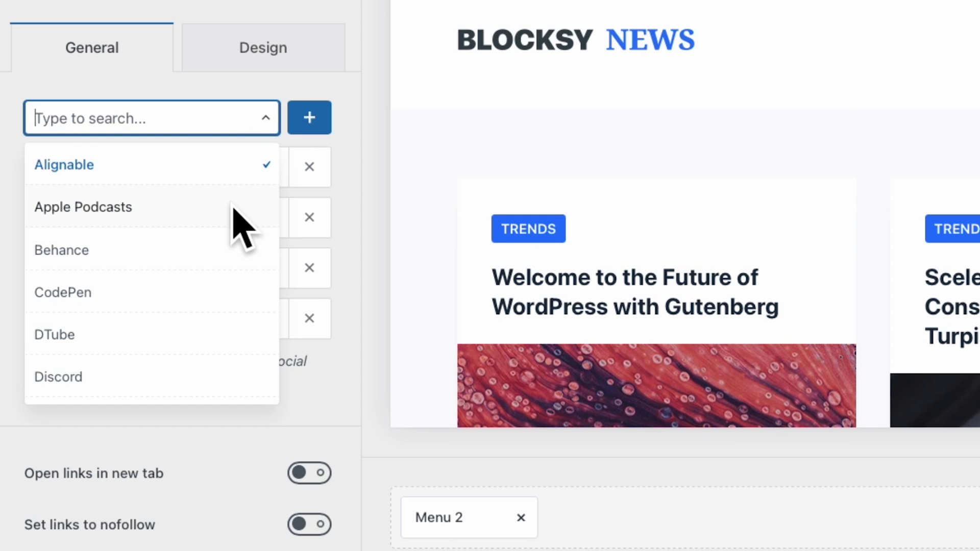
pyautogui.scroll(-1, 227, 224)
pyautogui.scroll(-3, 170, 230)
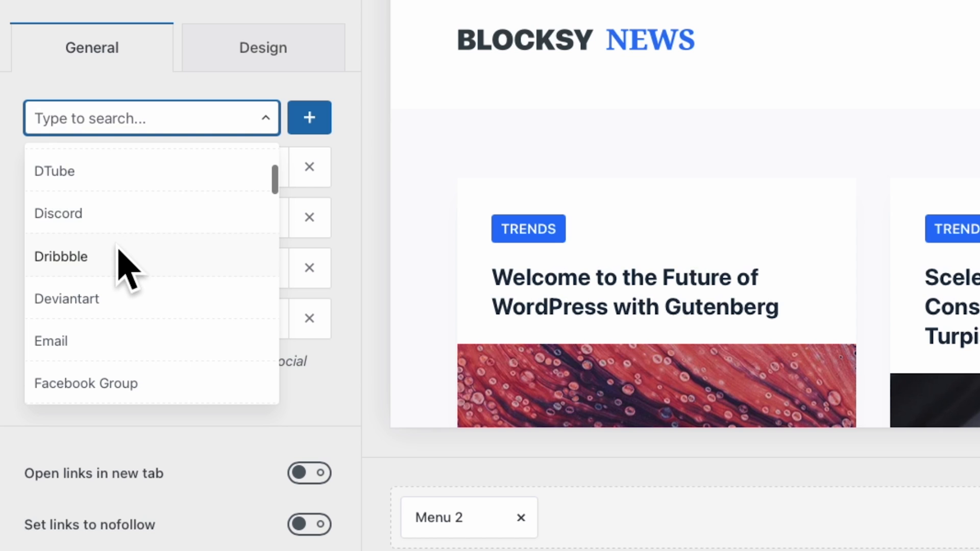
pyautogui.click(60, 256)
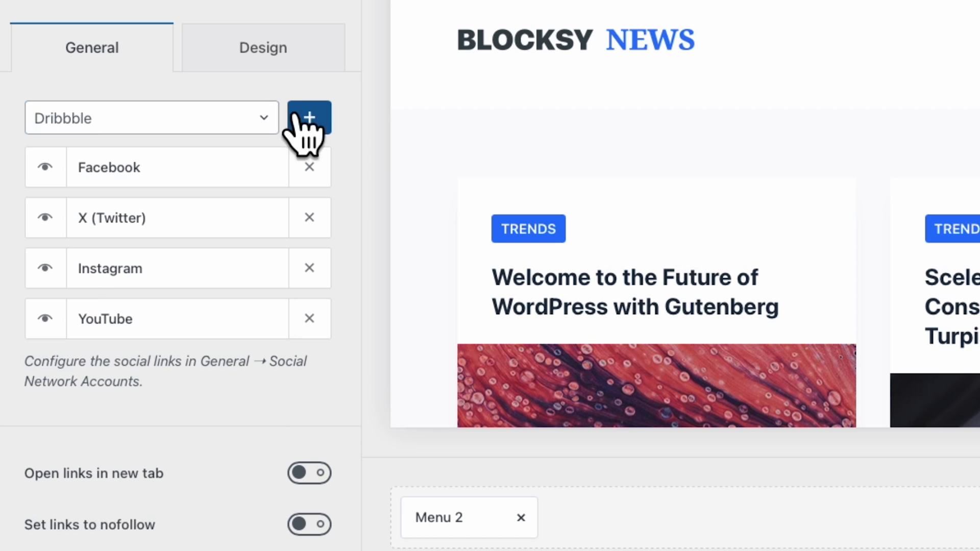
pyautogui.click(312, 122)
pyautogui.moveTo(170, 372); pyautogui.dragTo(181, 333)
# - Set the header social icons' normal colour to blue #569de4 and their hover colour to dark red
pyautogui.click(282, 80)
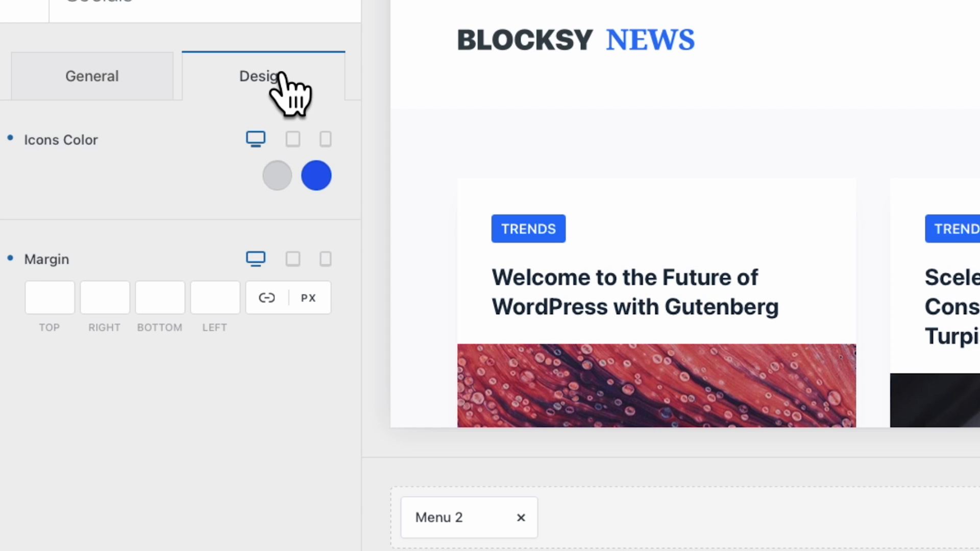
pyautogui.click(277, 175)
pyautogui.moveTo(215, 245); pyautogui.dragTo(213, 247)
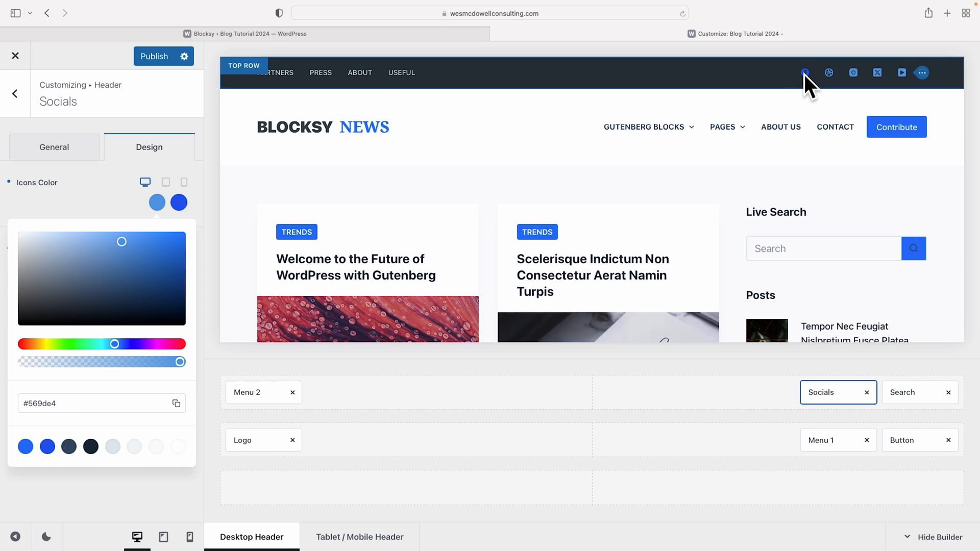
pyautogui.click(180, 202)
pyautogui.click(156, 271)
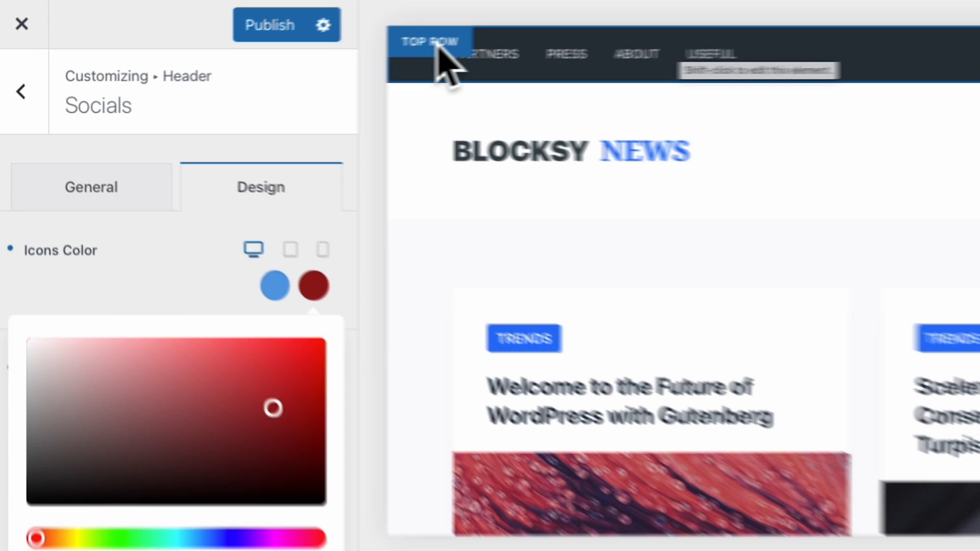
# - Set the background colour of the header's top row to blue #4396de
pyautogui.click(245, 66)
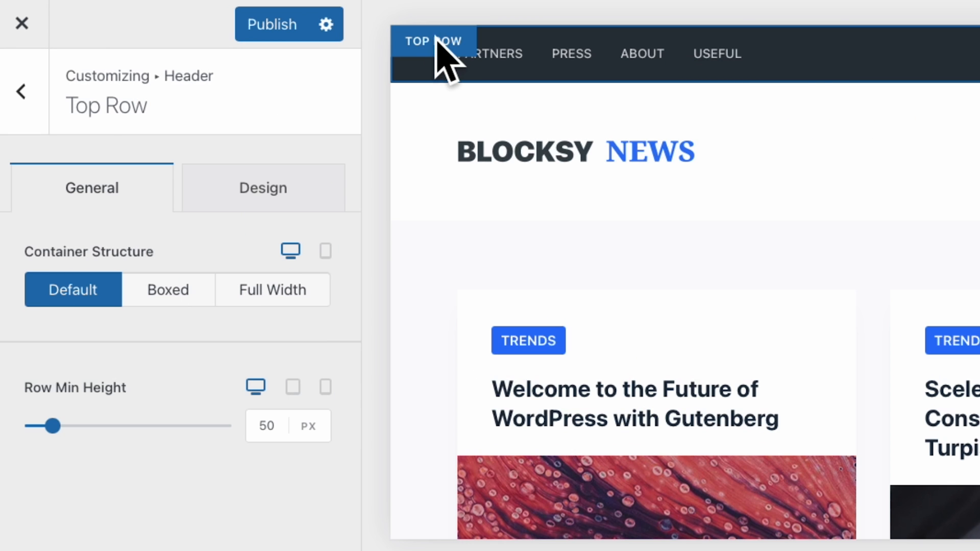
pyautogui.click(274, 201)
pyautogui.click(309, 289)
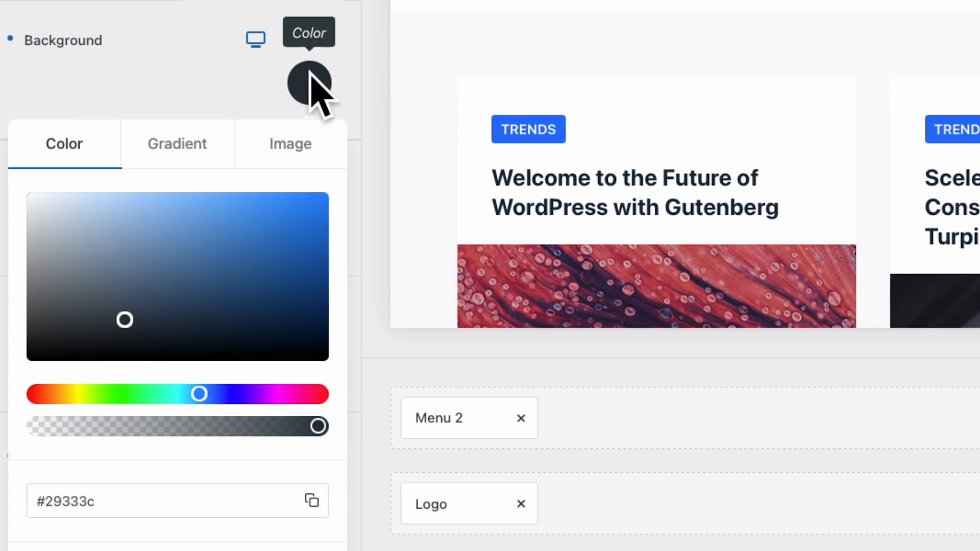
pyautogui.moveTo(278, 245); pyautogui.dragTo(239, 211)
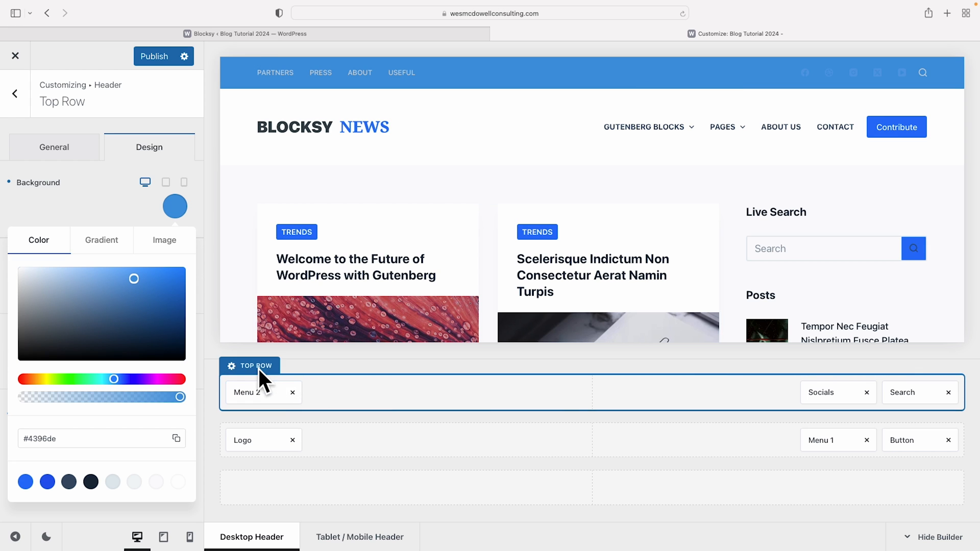
pyautogui.click(258, 363)
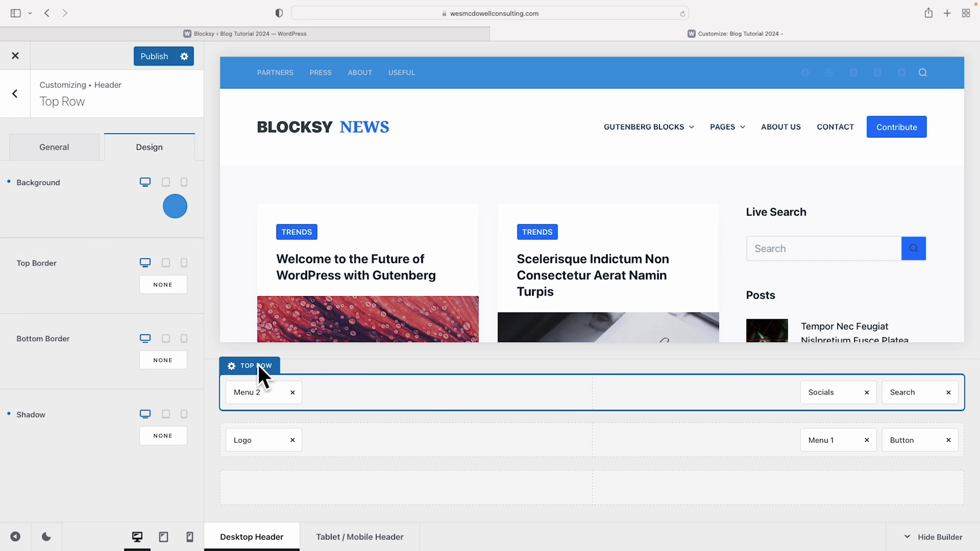
# - Remove the Menu 2, Socials and Search elements from the header's top row
pyautogui.click(293, 392)
pyautogui.click(867, 392)
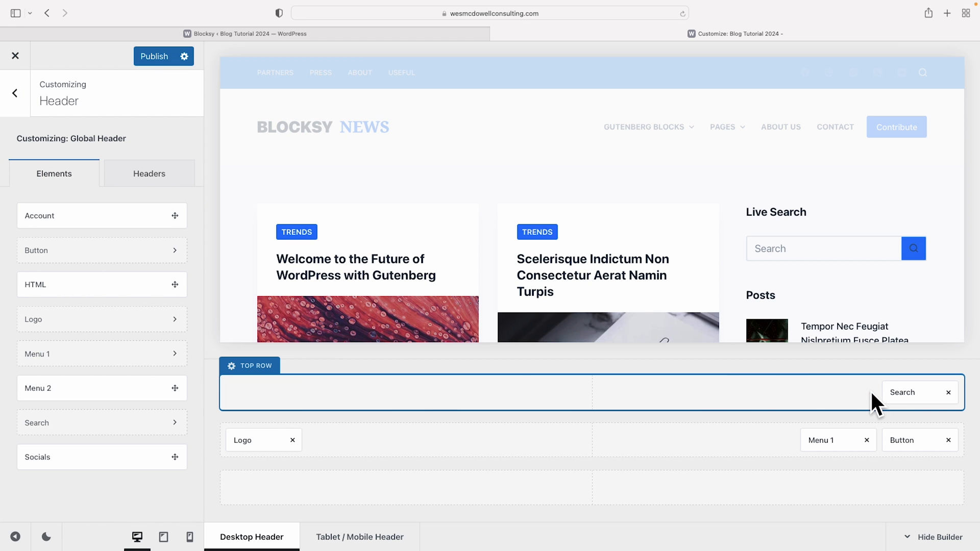
pyautogui.click(948, 393)
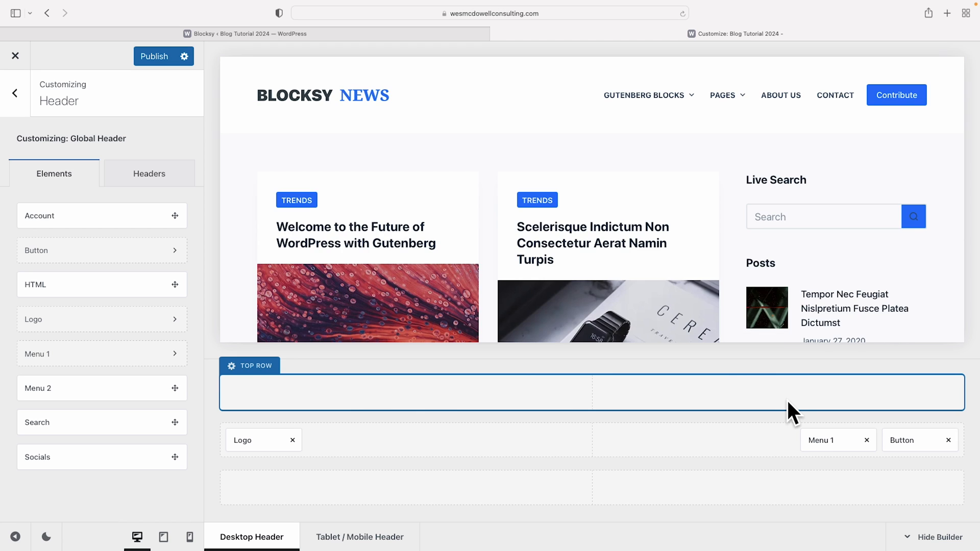
# - Set the normal colour of the header's Contribute button to pink #da5dc7
pyautogui.click(924, 436)
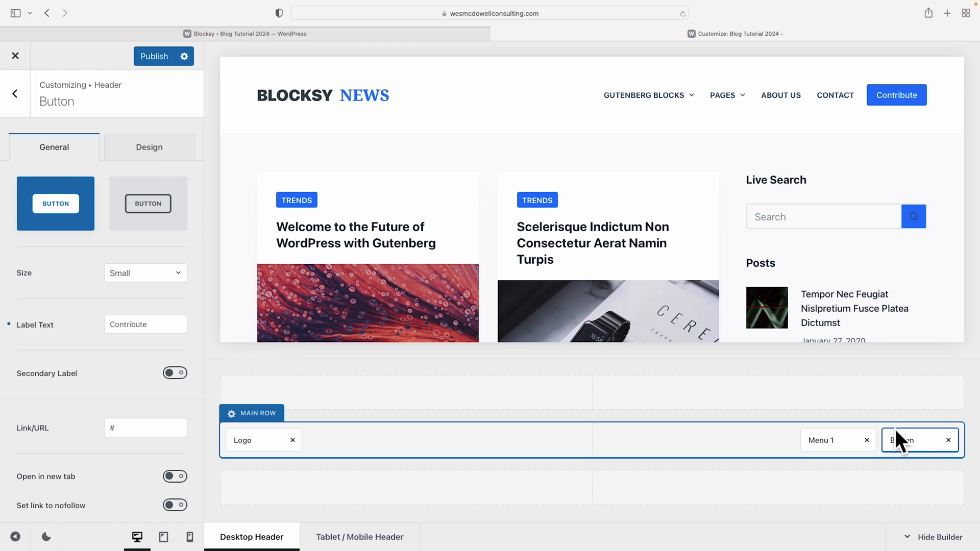
pyautogui.click(111, 320)
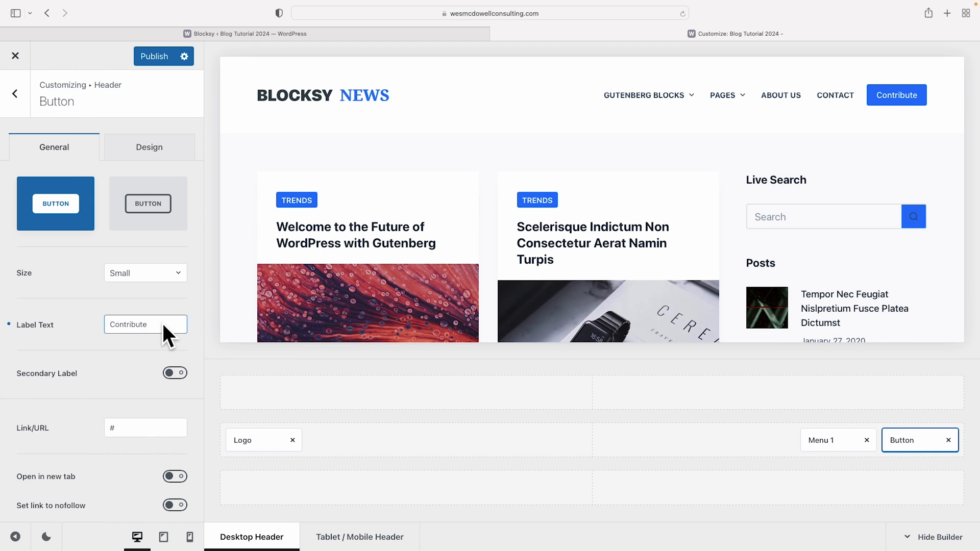
pyautogui.doubleClick(114, 424)
pyautogui.click(147, 149)
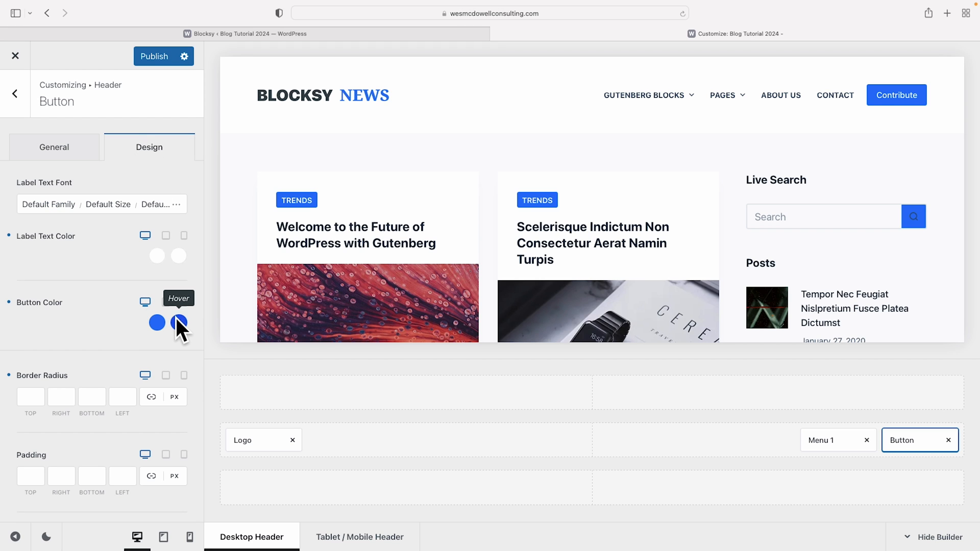
pyautogui.click(157, 322)
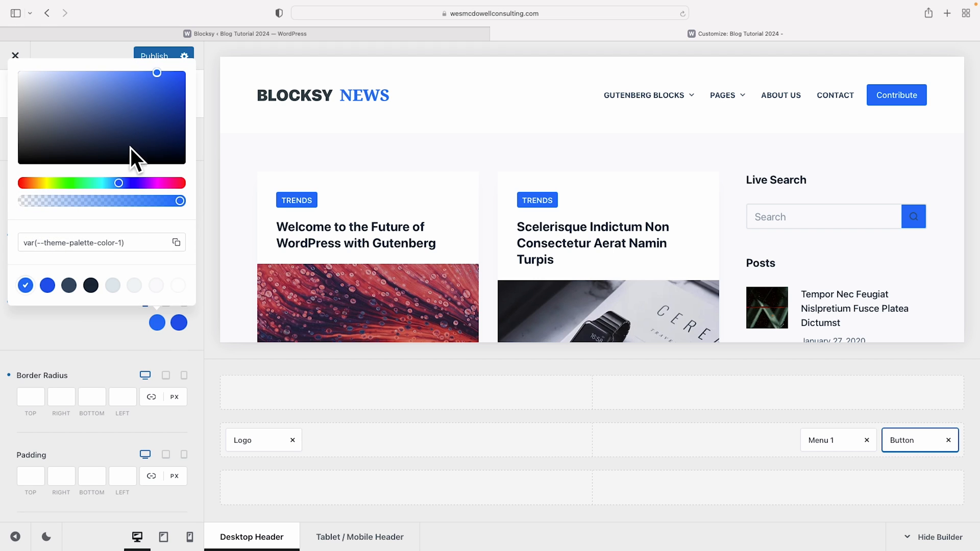
pyautogui.click(143, 106)
pyautogui.moveTo(152, 181); pyautogui.dragTo(158, 181)
pyautogui.moveTo(120, 114); pyautogui.dragTo(114, 85)
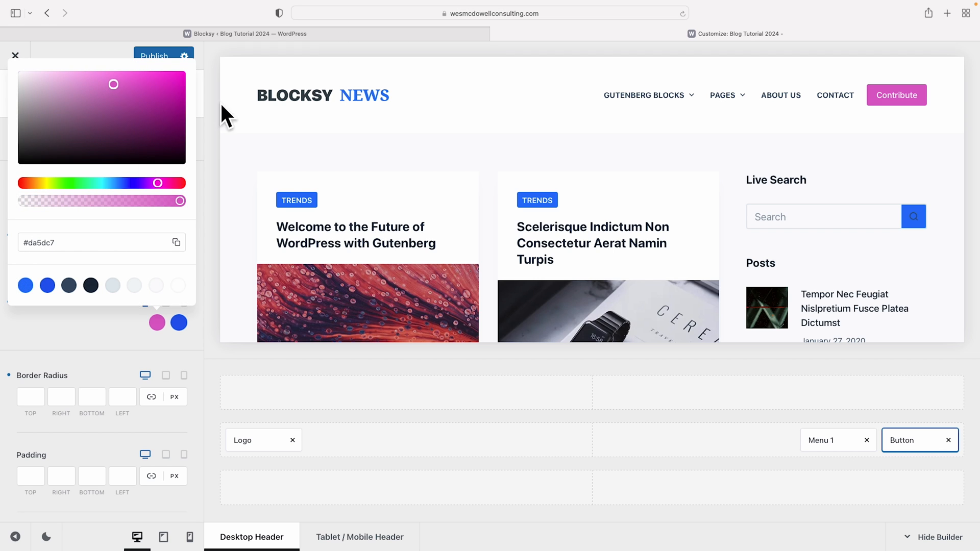
# - Remove the header's Button element, and centre the Logo in the main row and Menu 1 in the bottom row
pyautogui.click(948, 440)
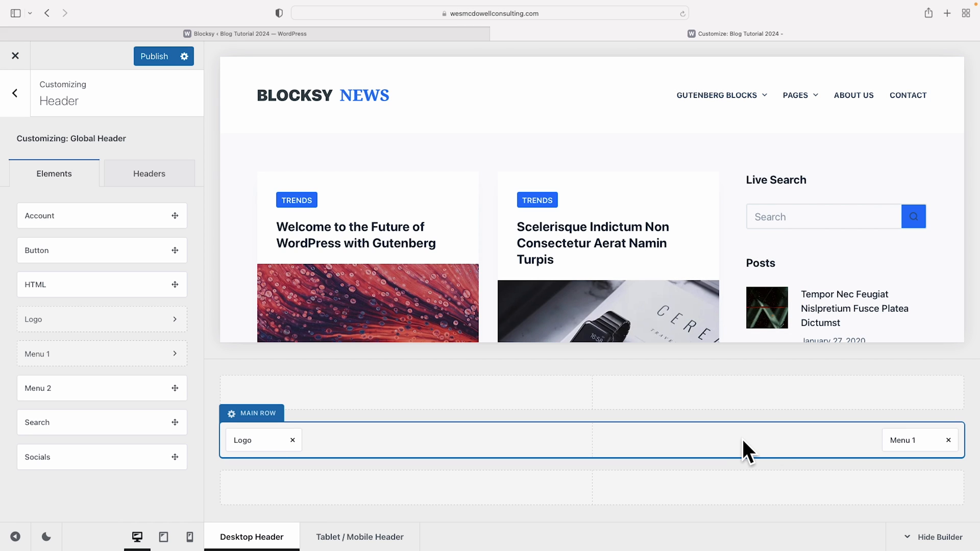
pyautogui.moveTo(907, 439); pyautogui.dragTo(580, 486)
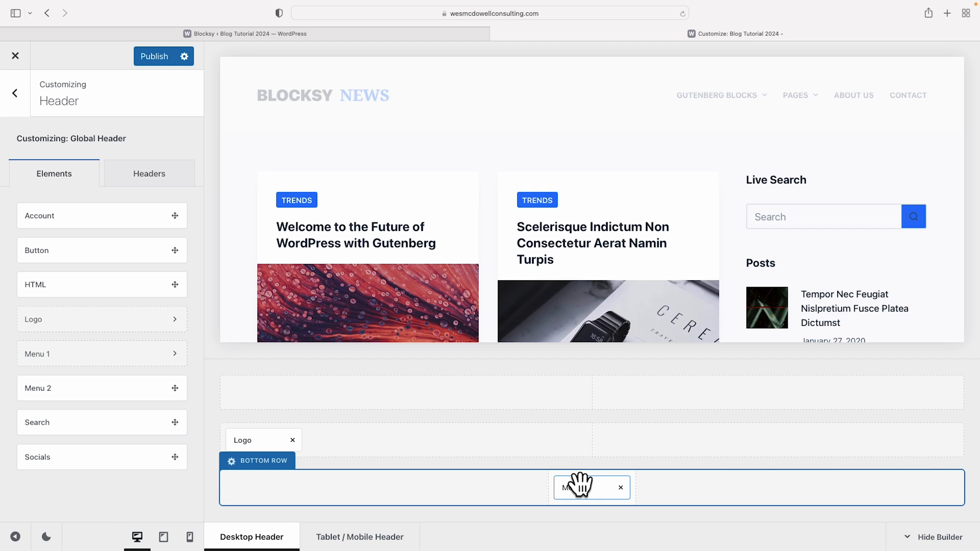
pyautogui.moveTo(254, 440); pyautogui.dragTo(591, 445)
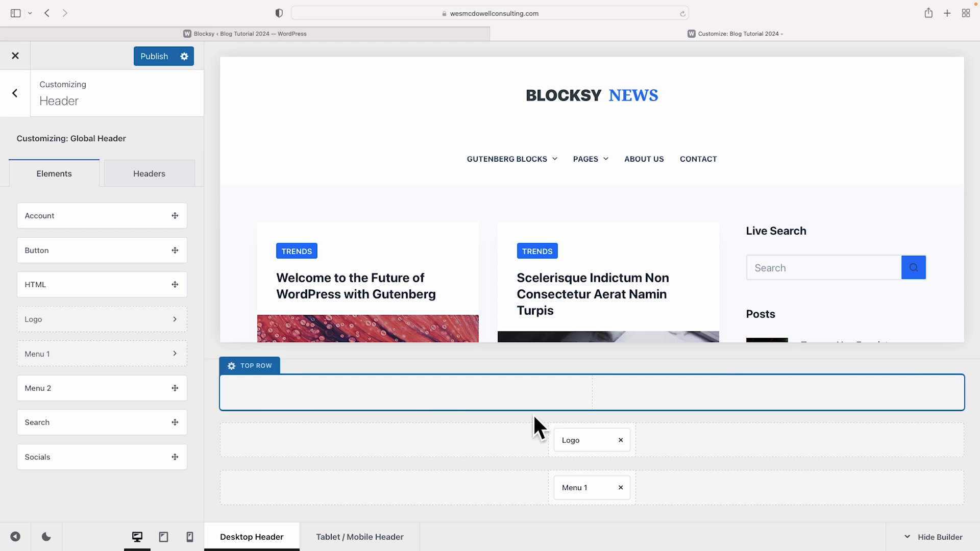
pyautogui.moveTo(575, 444)
pyautogui.mouseDown()
pyautogui.moveTo(468, 445)
pyautogui.moveTo(582, 446)
pyautogui.moveTo(573, 440)
pyautogui.mouseUp()
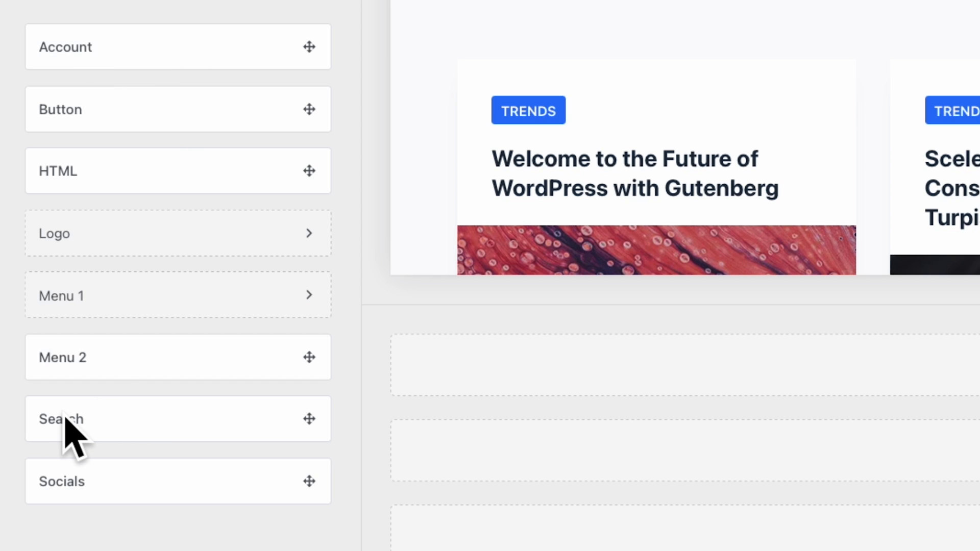
# - Add the Search element at the far right of the header's bottom row and set its icon size to 20 px
pyautogui.moveTo(67, 419); pyautogui.dragTo(818, 492)
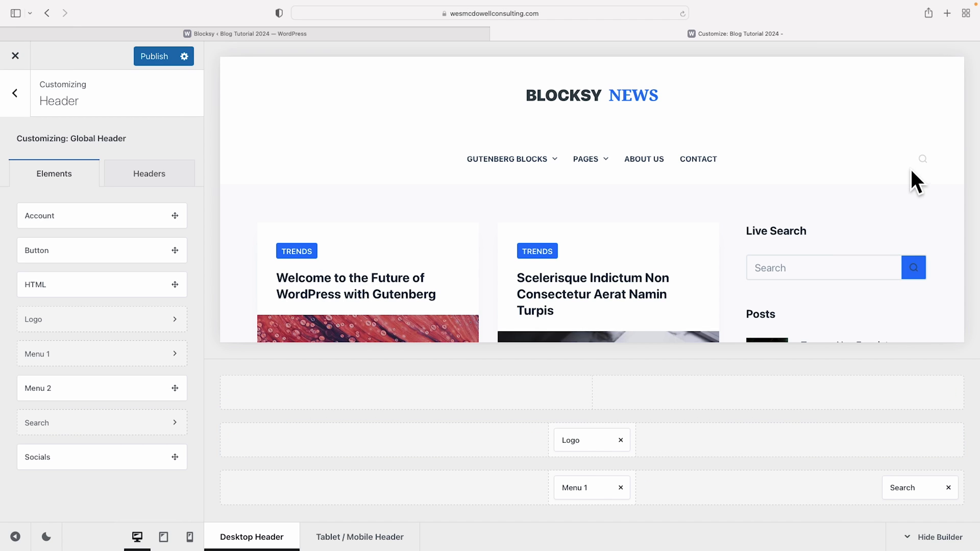
pyautogui.click(922, 495)
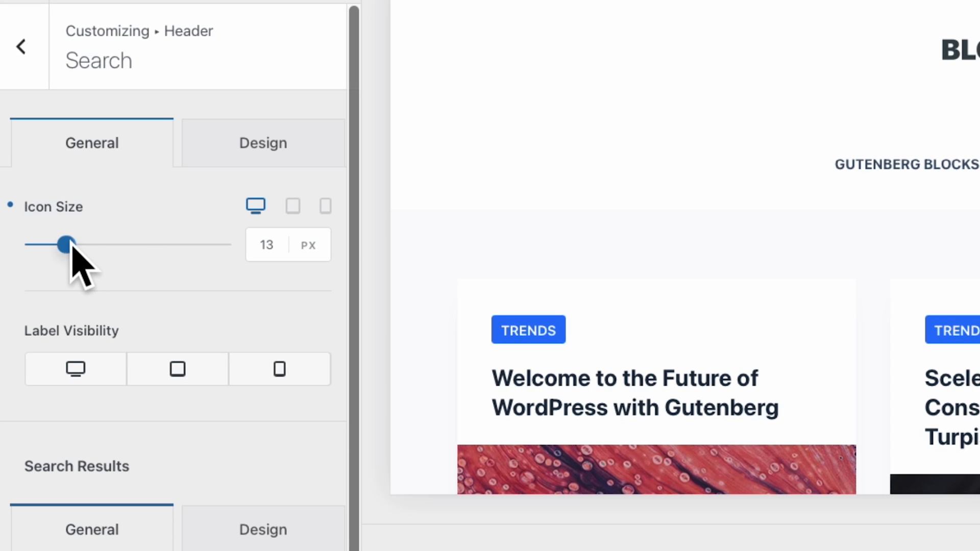
pyautogui.moveTo(66, 244); pyautogui.dragTo(90, 259)
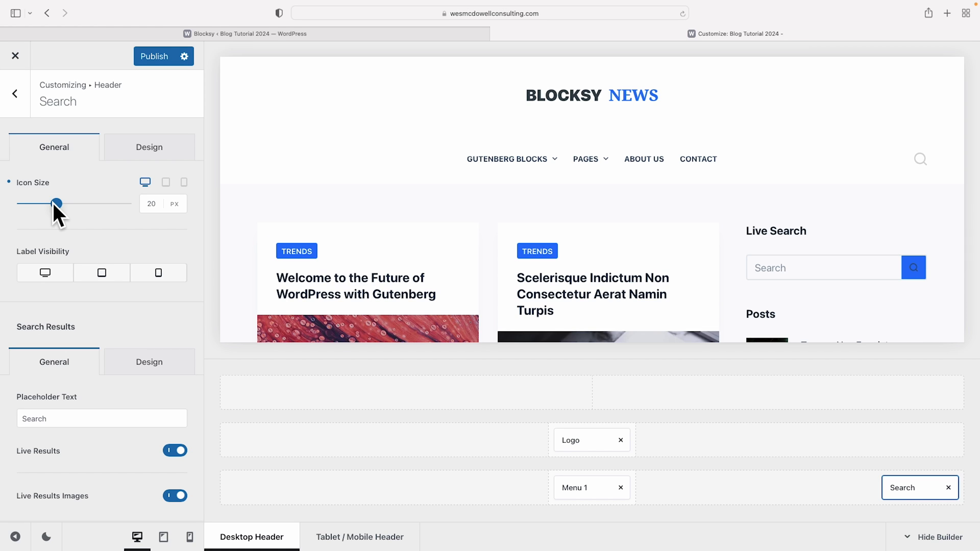
# - Set the header search icon's initial colour to grey #a0a0a0
pyautogui.click(161, 154)
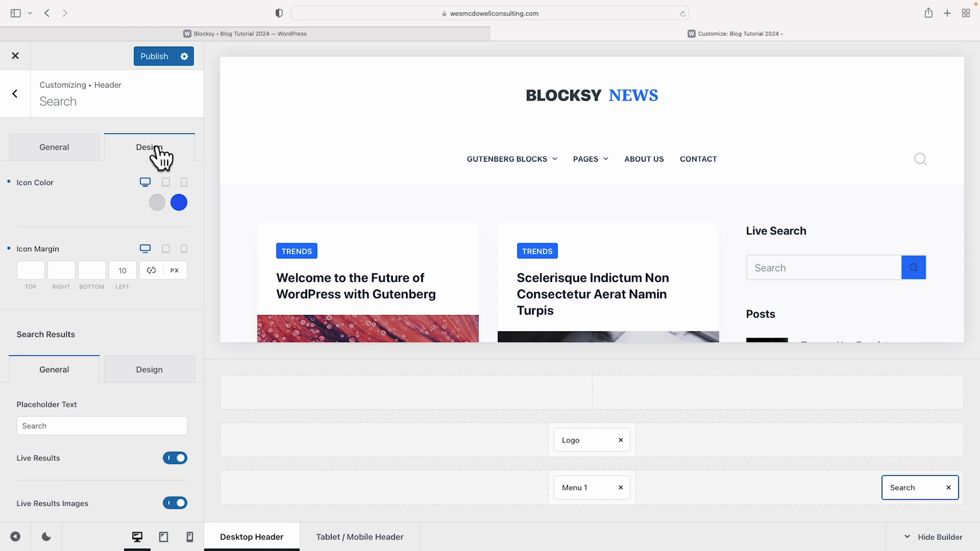
pyautogui.click(157, 202)
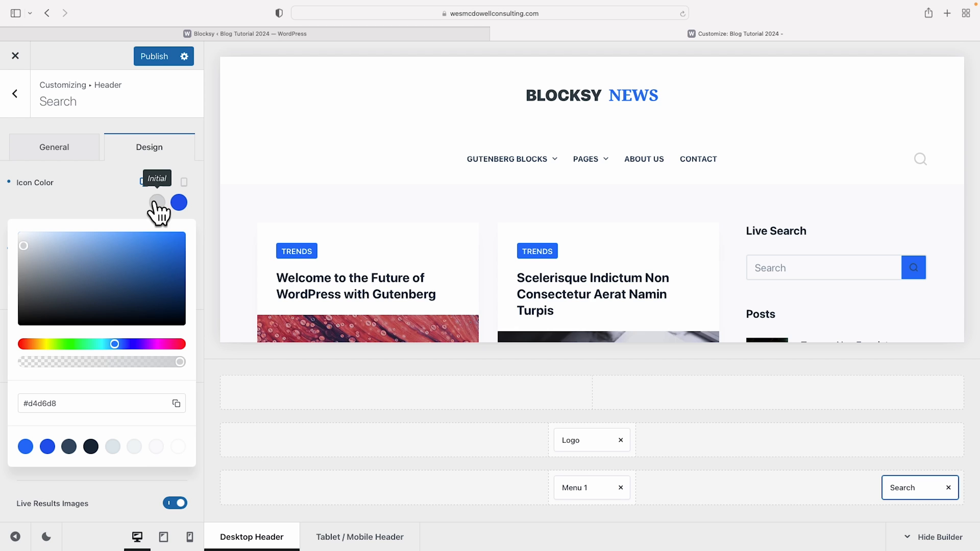
pyautogui.click(22, 261)
pyautogui.moveTo(22, 261); pyautogui.dragTo(21, 263)
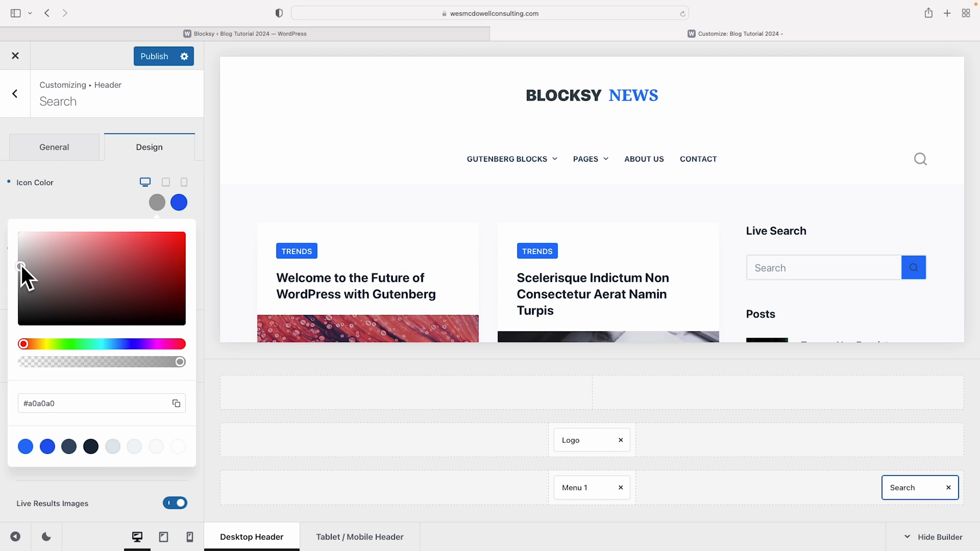
# - Replace the header logo with the image mureb-black.png and increase the logo height
pyautogui.click(595, 437)
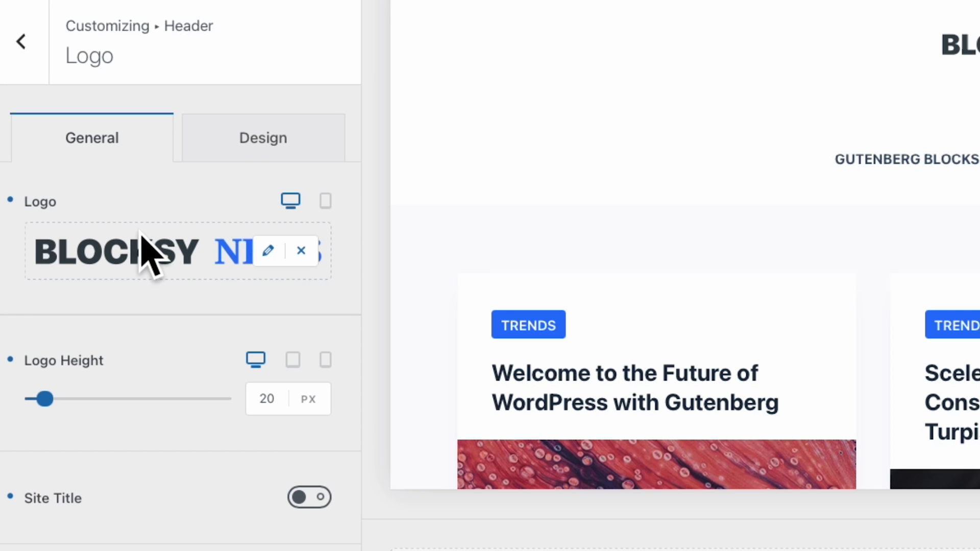
pyautogui.click(267, 251)
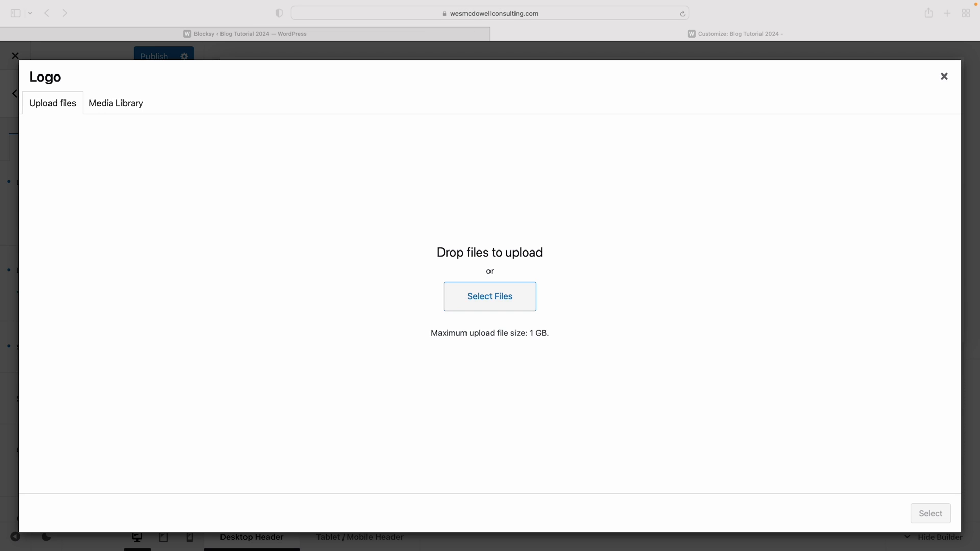
pyautogui.moveTo(34, 181); pyautogui.dragTo(464, 286)
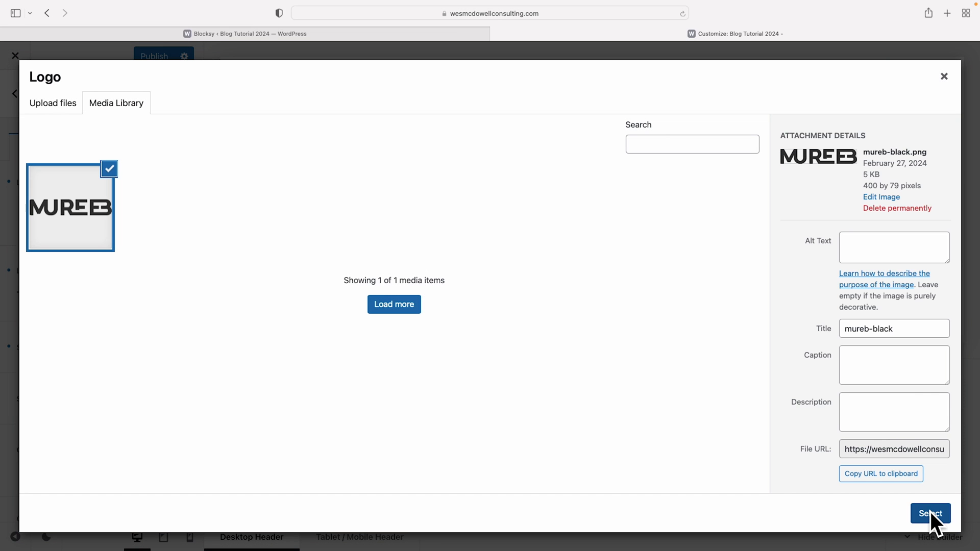
pyautogui.click(930, 512)
pyautogui.moveTo(29, 305); pyautogui.dragTo(40, 310)
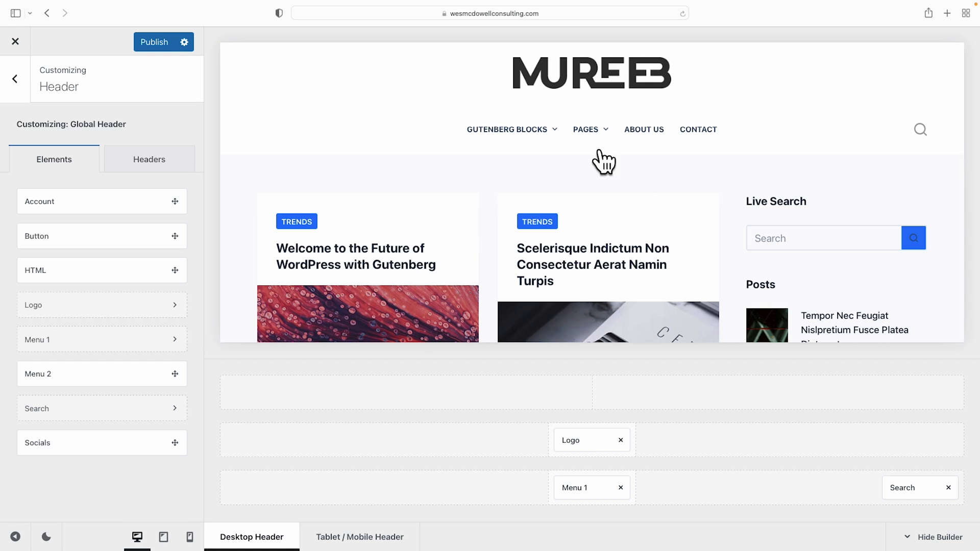
# - Set the minimum height of the header's bottom row to 40 px
pyautogui.moveTo(605, 126)
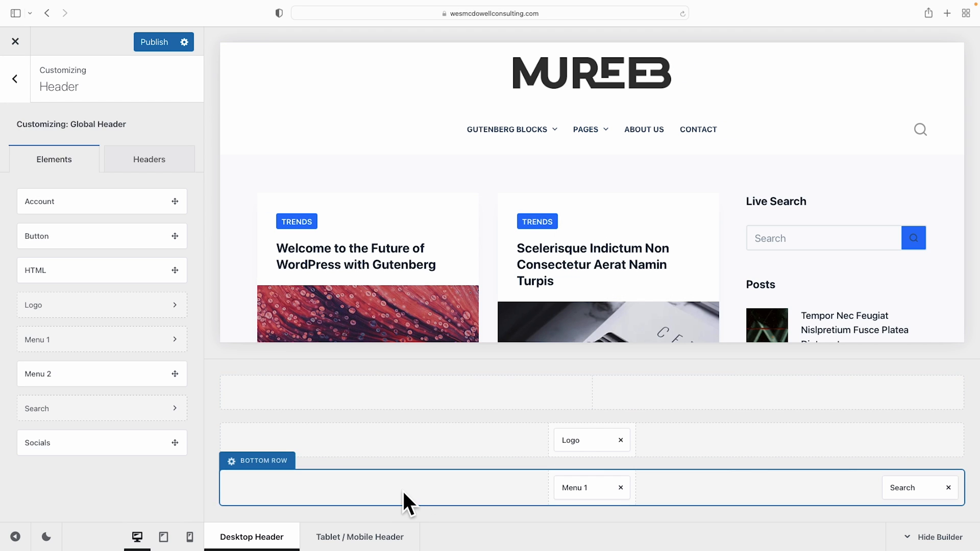
pyautogui.click(230, 461)
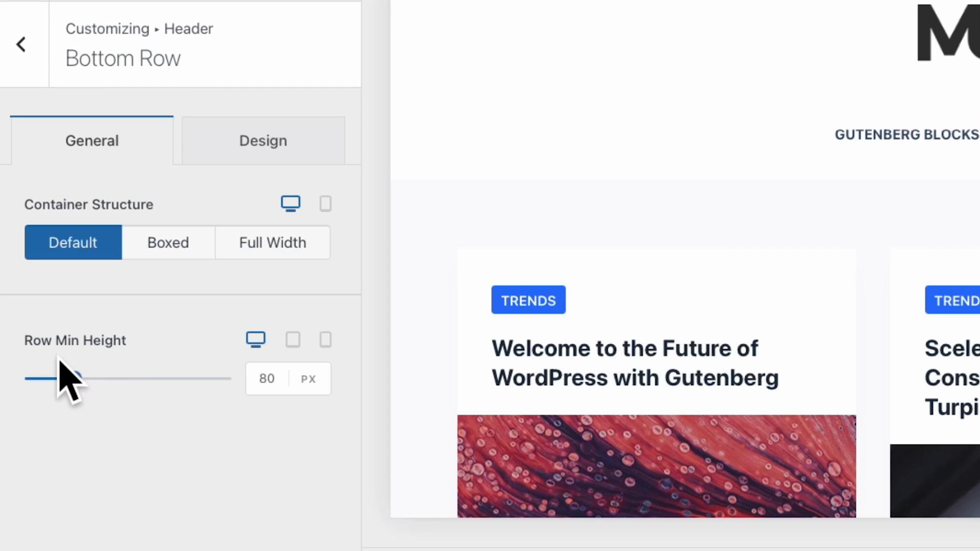
pyautogui.moveTo(75, 379); pyautogui.dragTo(39, 398)
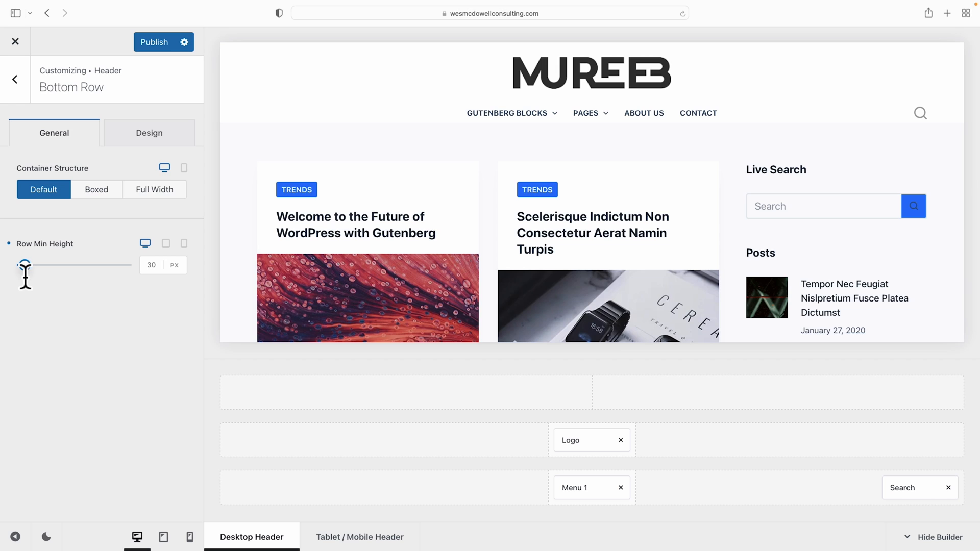
pyautogui.moveTo(25, 276); pyautogui.dragTo(29, 277)
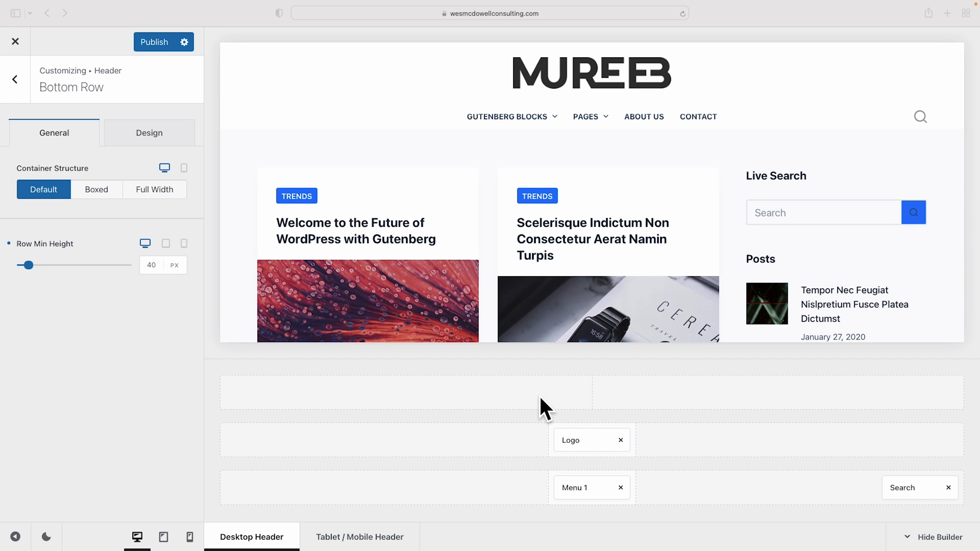
# - Set the items spacing of the header's Menu 1 to 66 px
pyautogui.click(589, 483)
pyautogui.click(589, 487)
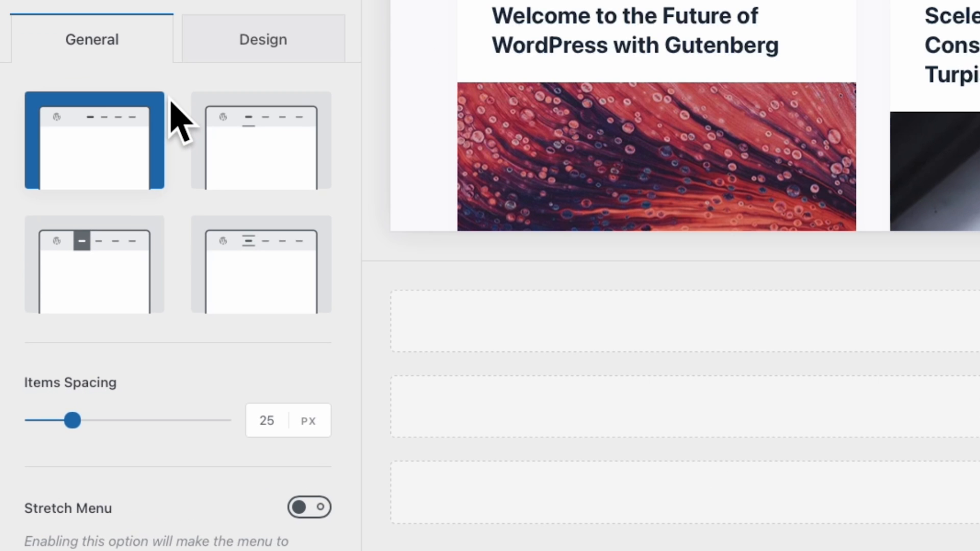
pyautogui.scroll(-1, 101, 263)
pyautogui.moveTo(73, 374); pyautogui.dragTo(133, 388)
pyautogui.moveTo(76, 428)
pyautogui.mouseDown()
pyautogui.moveTo(97, 432)
pyautogui.moveTo(88, 429)
pyautogui.mouseUp()
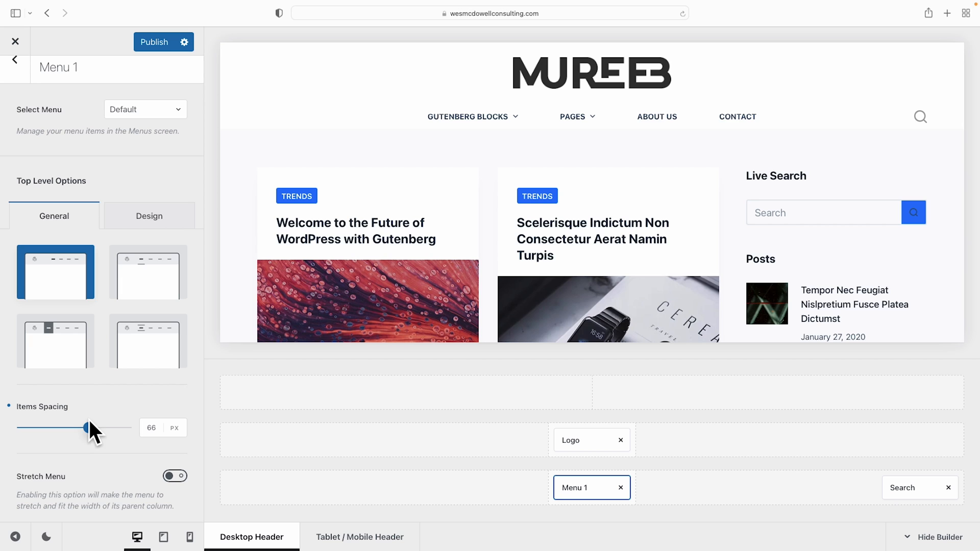
# - Review the font families offered for Menu 1's top-level items and set their initial font colour to grey #6a6a6a
pyautogui.click(159, 212)
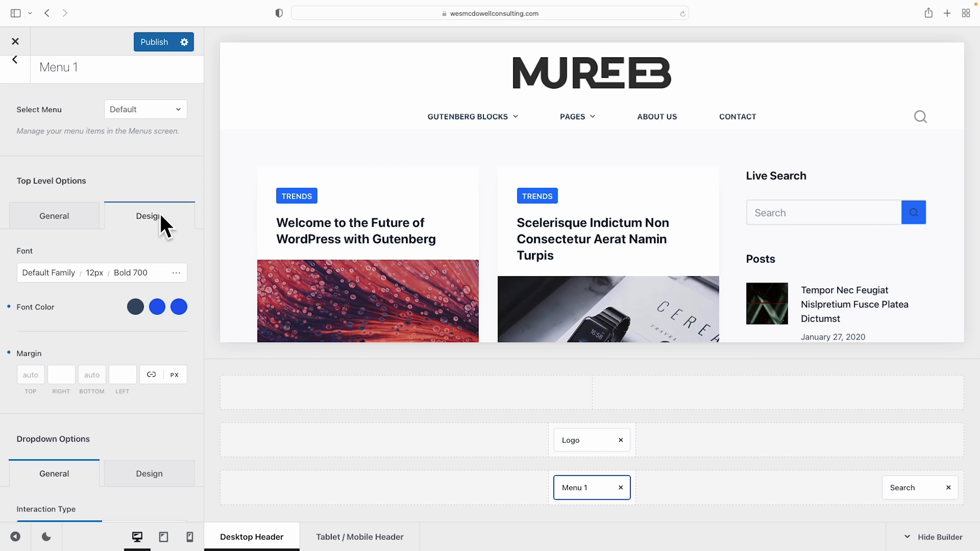
pyautogui.click(59, 269)
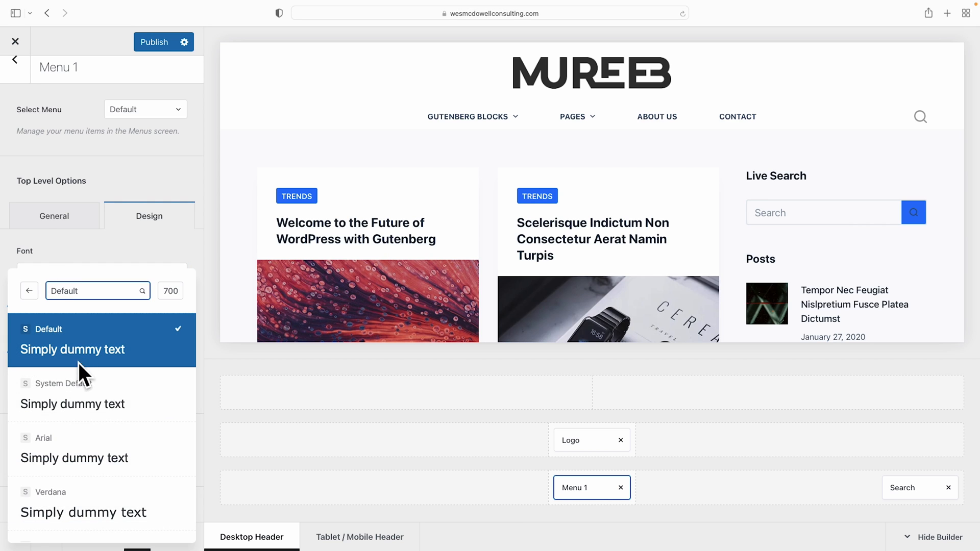
pyautogui.scroll(-7, 93, 460)
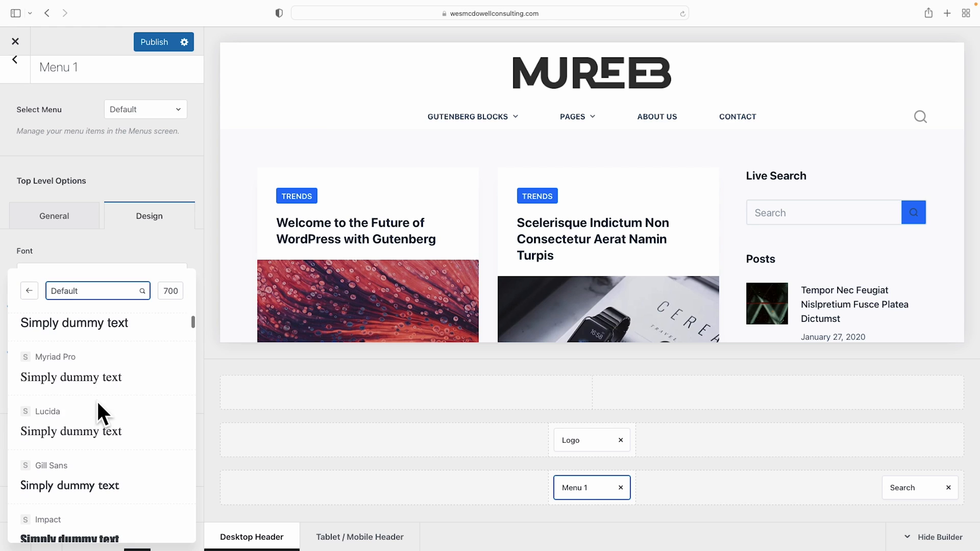
pyautogui.click(119, 244)
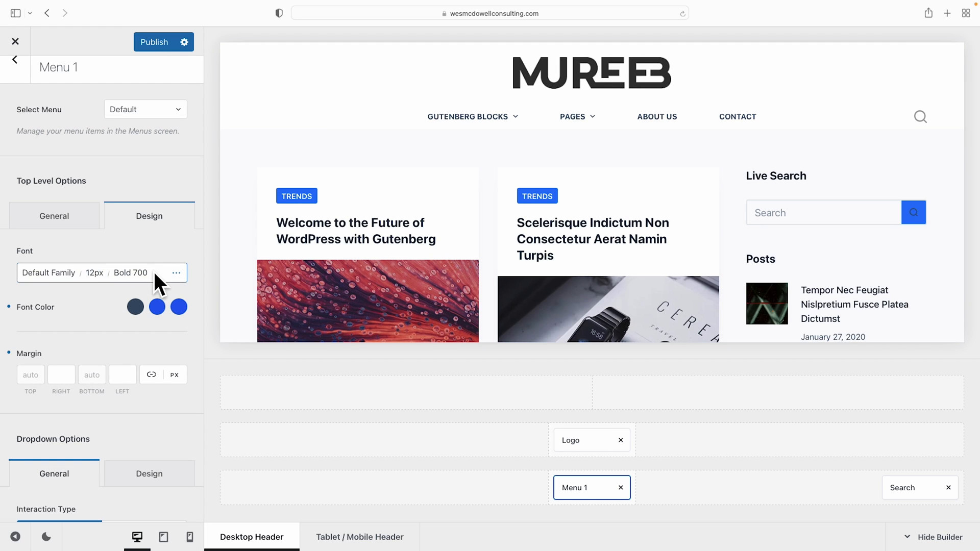
pyautogui.click(134, 306)
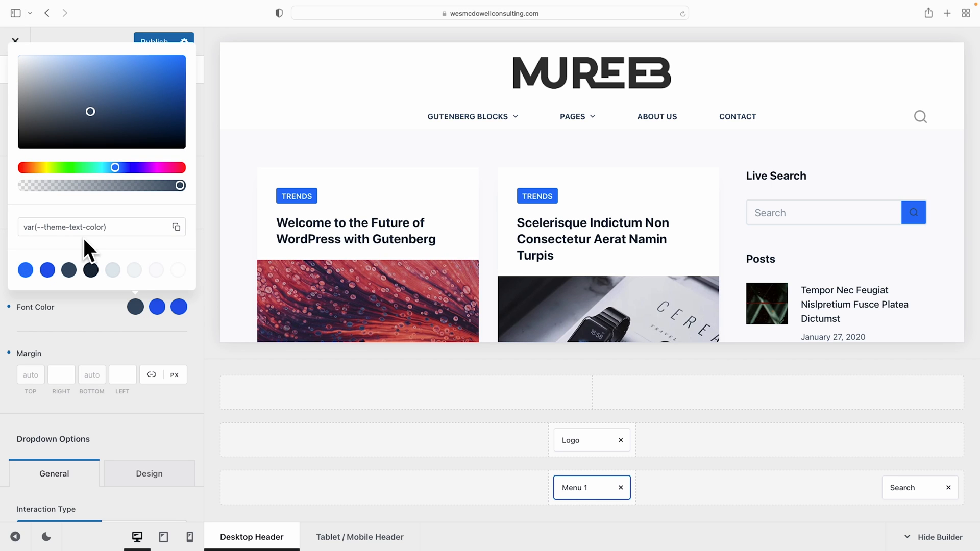
pyautogui.moveTo(45, 96); pyautogui.dragTo(15, 109)
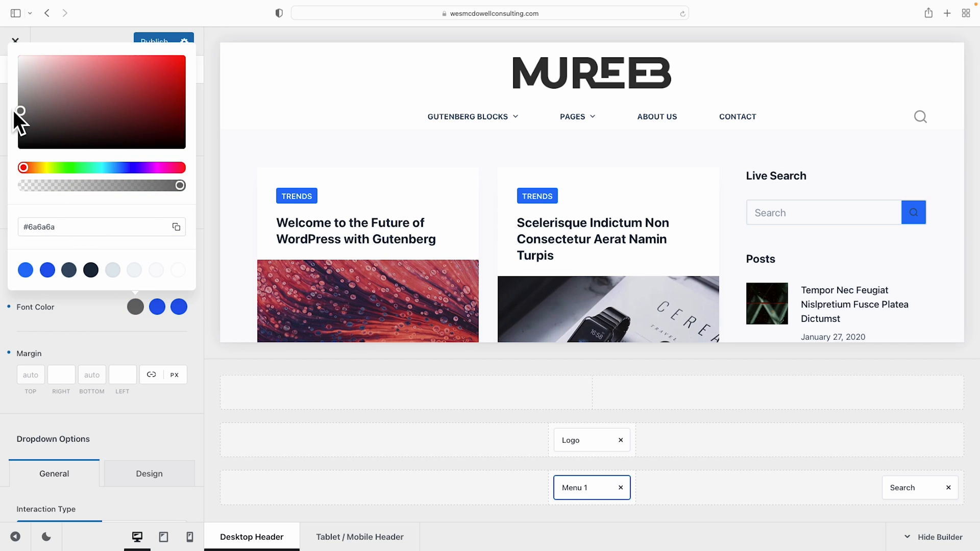
pyautogui.click(85, 32)
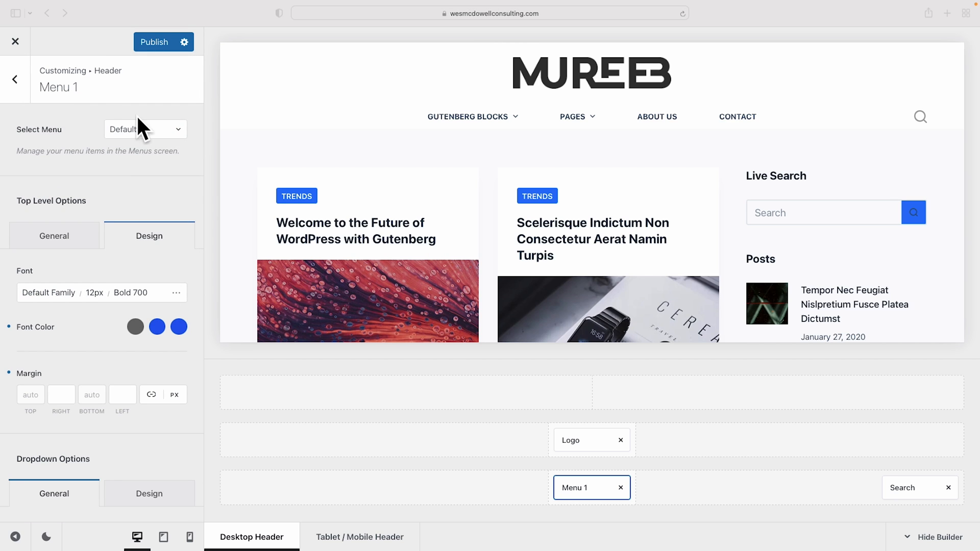
# - Turn on the sticky functionality for the Global Header
pyautogui.click(13, 78)
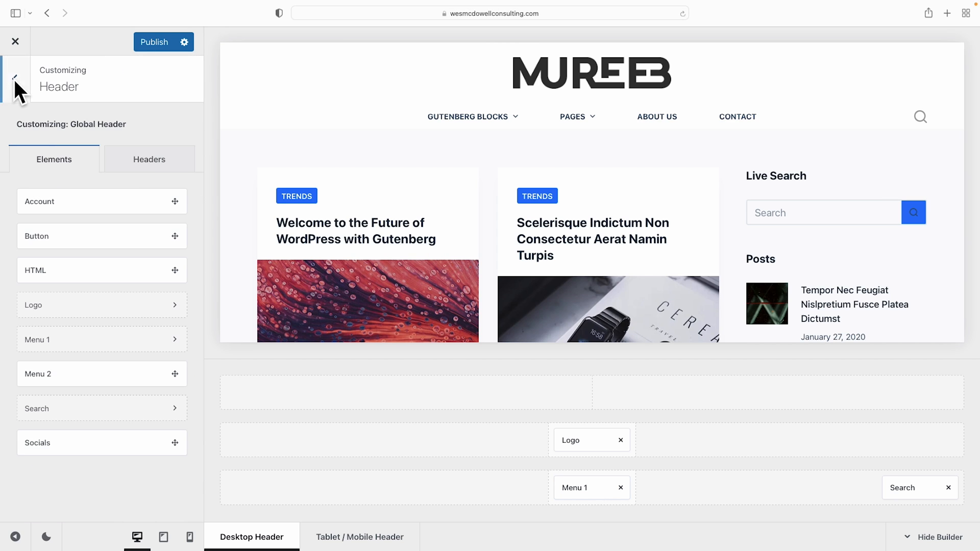
pyautogui.click(148, 163)
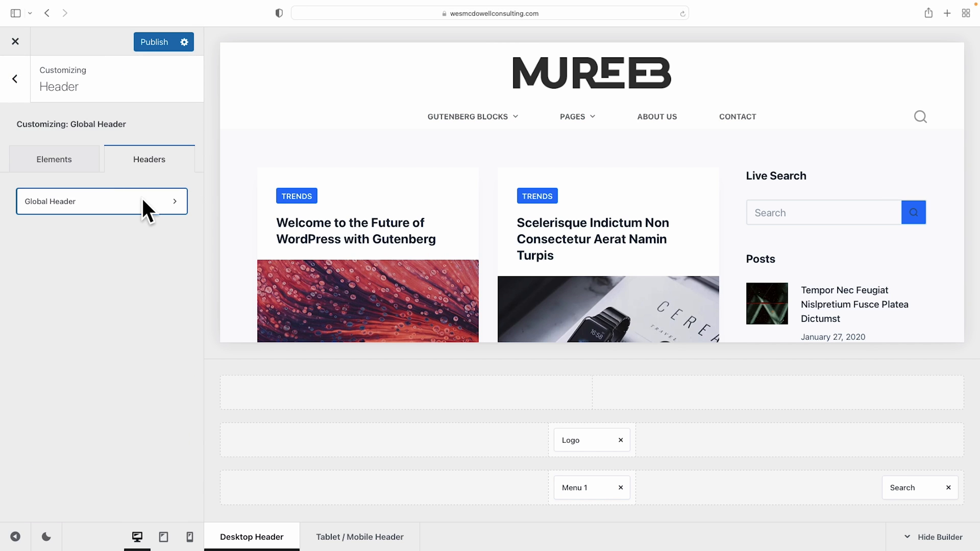
pyautogui.click(142, 197)
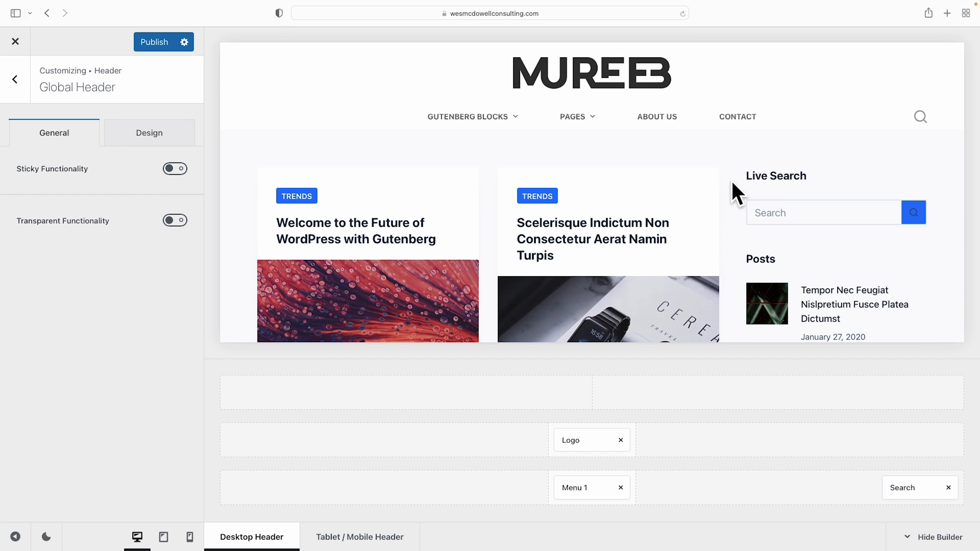
pyautogui.scroll(-3, 732, 181)
pyautogui.scroll(3, 731, 180)
pyautogui.moveTo(470, 119)
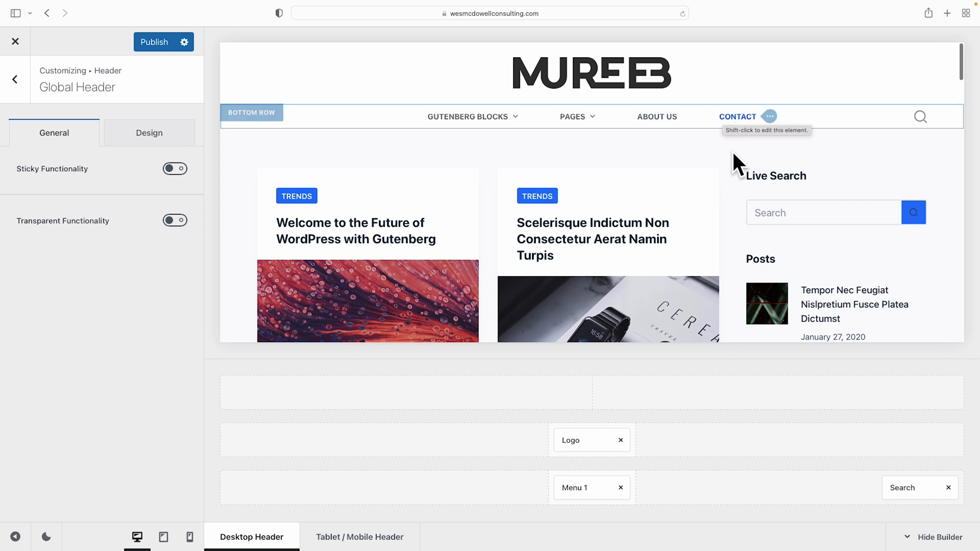
pyautogui.scroll(-5, 731, 167)
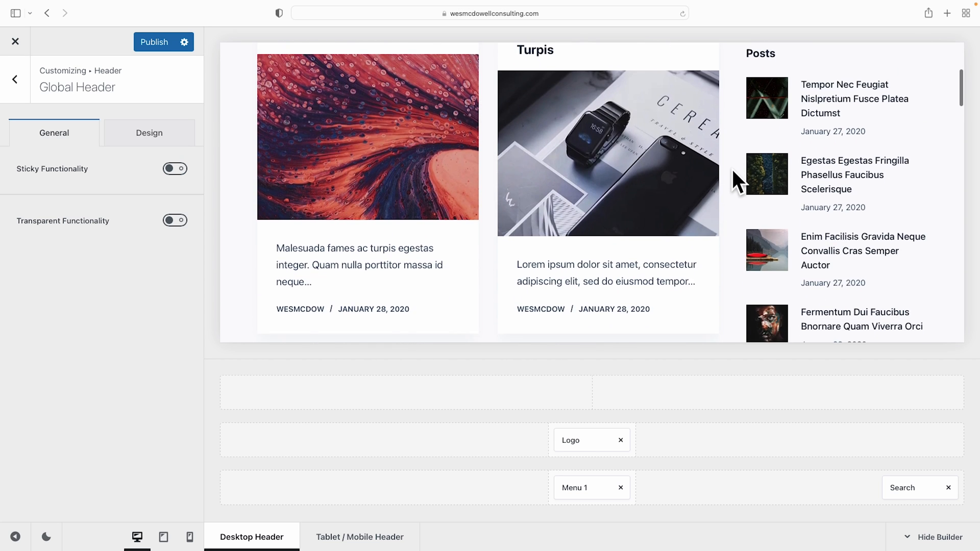
pyautogui.scroll(5, 731, 168)
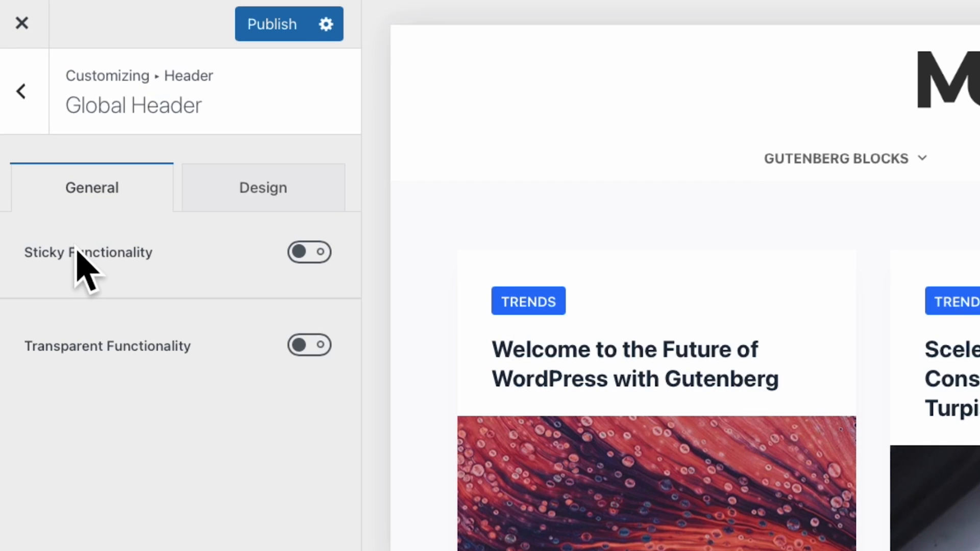
pyautogui.click(311, 252)
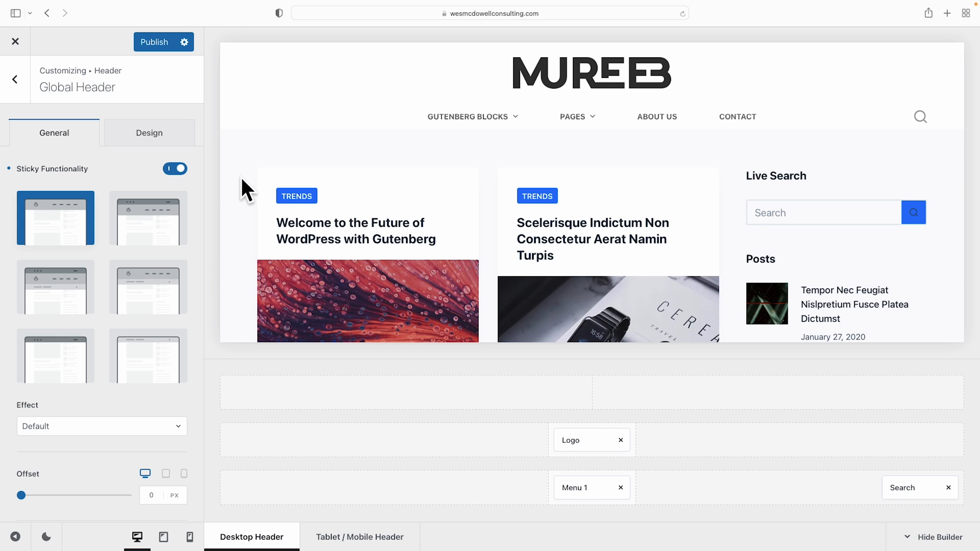
# - Set the sticky header to cover the Main & Bottom Row and publish the changes
pyautogui.scroll(-3, 240, 176)
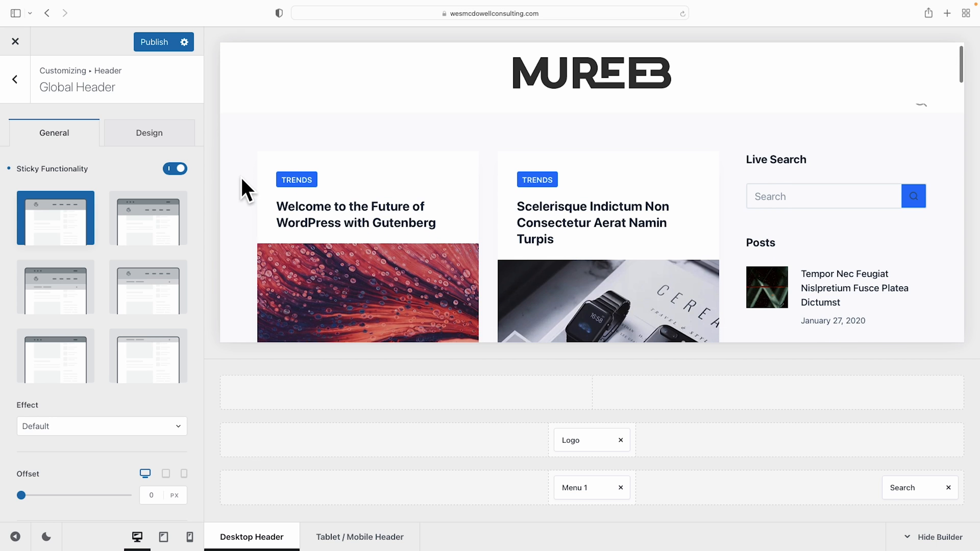
pyautogui.scroll(-2, 242, 178)
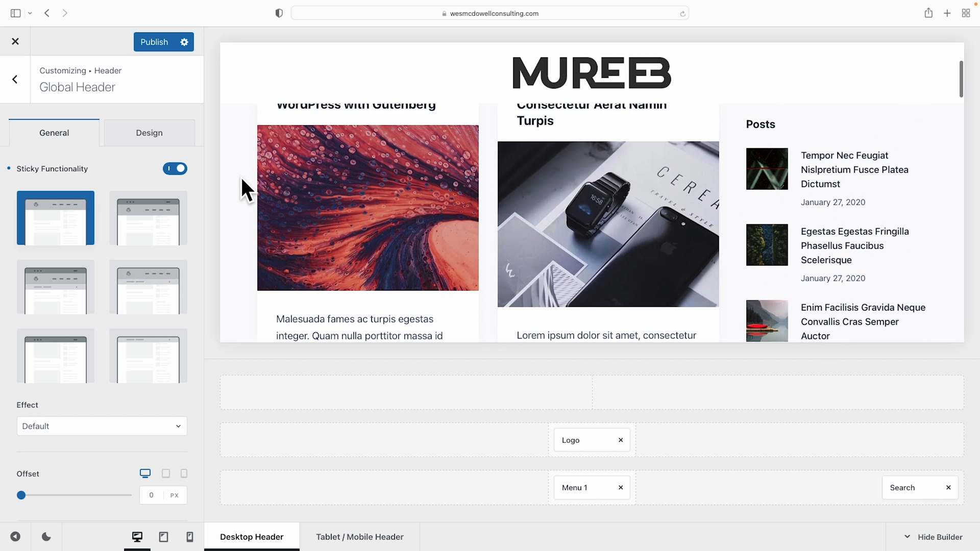
pyautogui.scroll(5, 241, 178)
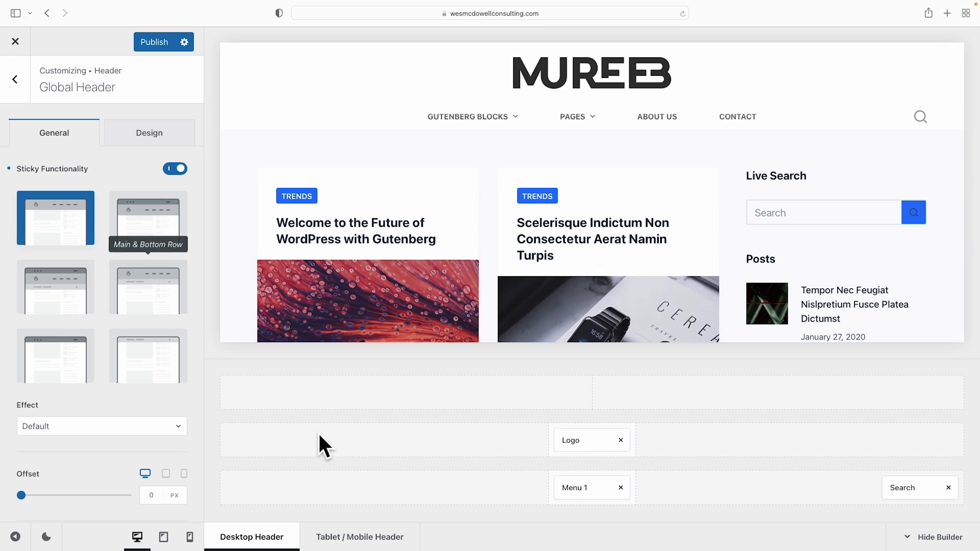
pyautogui.click(142, 294)
pyautogui.scroll(-4, 727, 257)
pyautogui.scroll(-5, 728, 256)
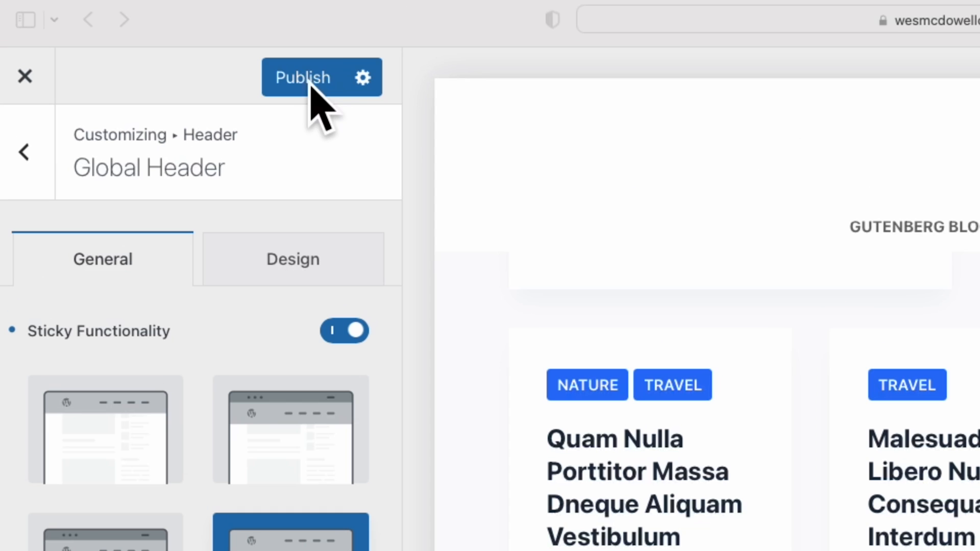
pyautogui.click(305, 78)
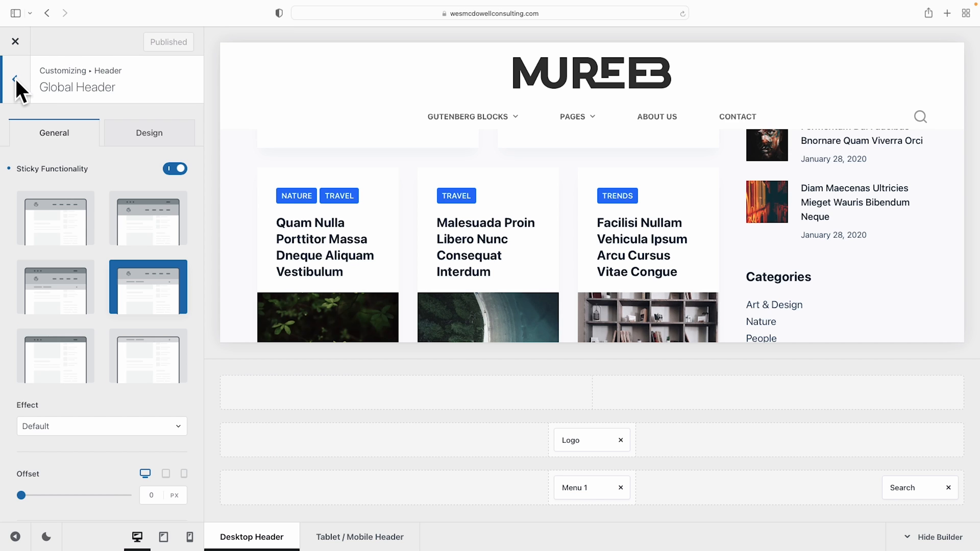
# - Open the Footer customization and remove Widget Areas 1, 2 and 3 from the footer's middle row
pyautogui.click(14, 77)
pyautogui.click(14, 77)
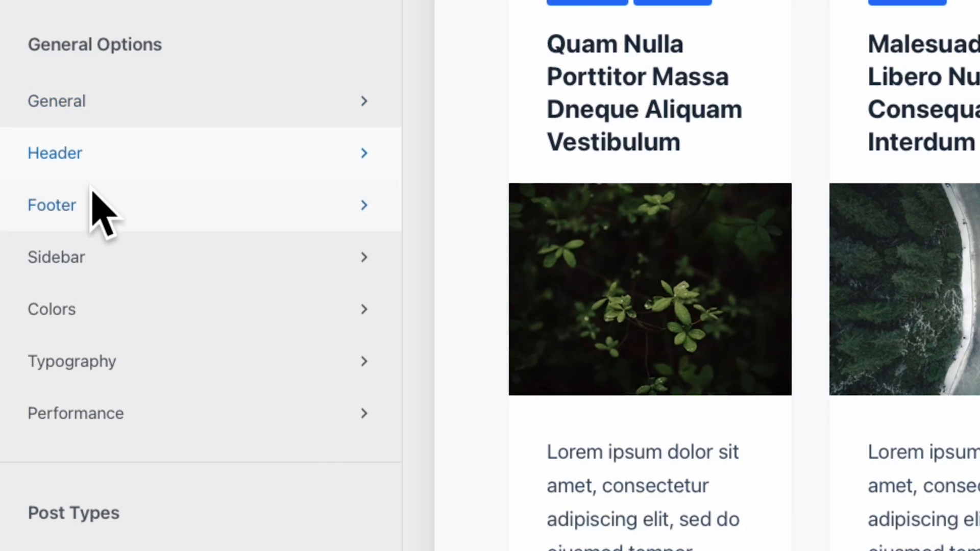
pyautogui.click(81, 209)
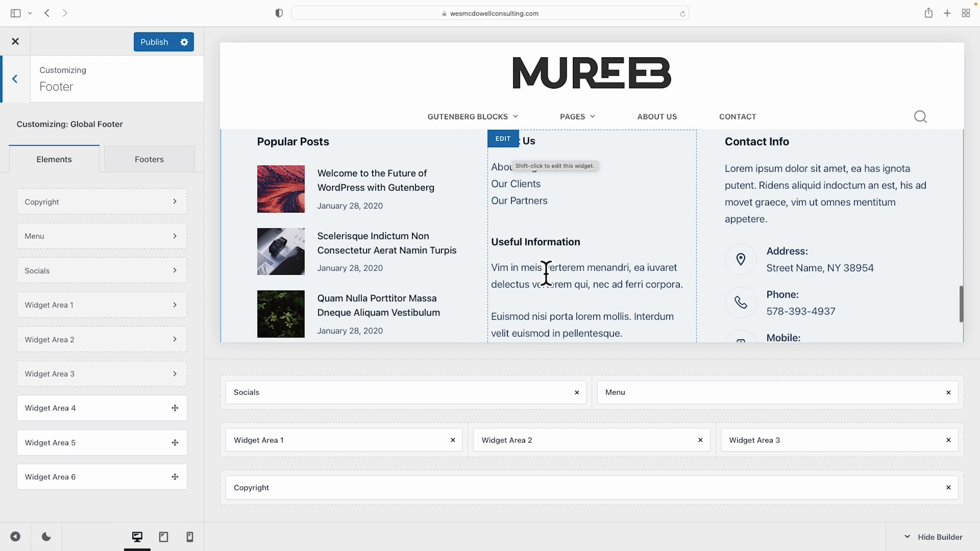
pyautogui.scroll(-1, 771, 166)
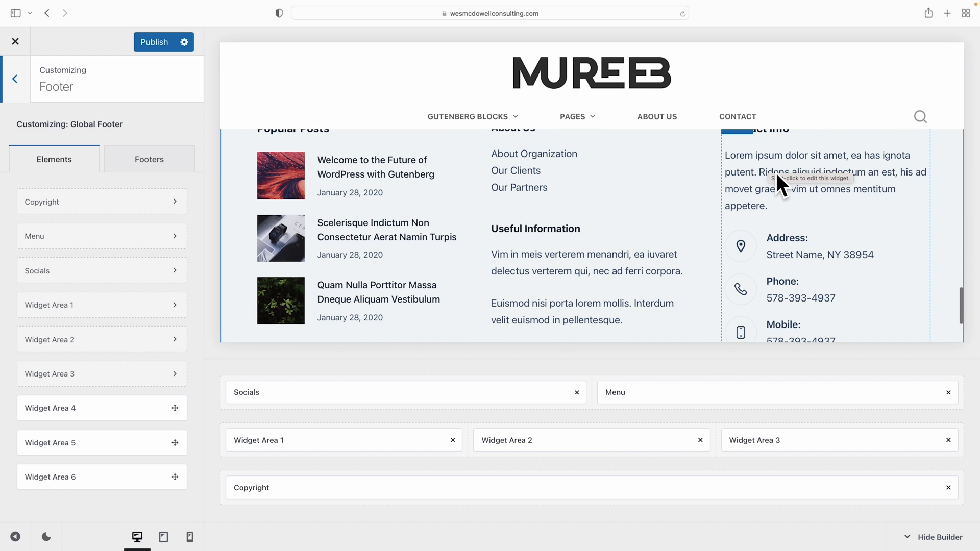
pyautogui.scroll(3, 776, 174)
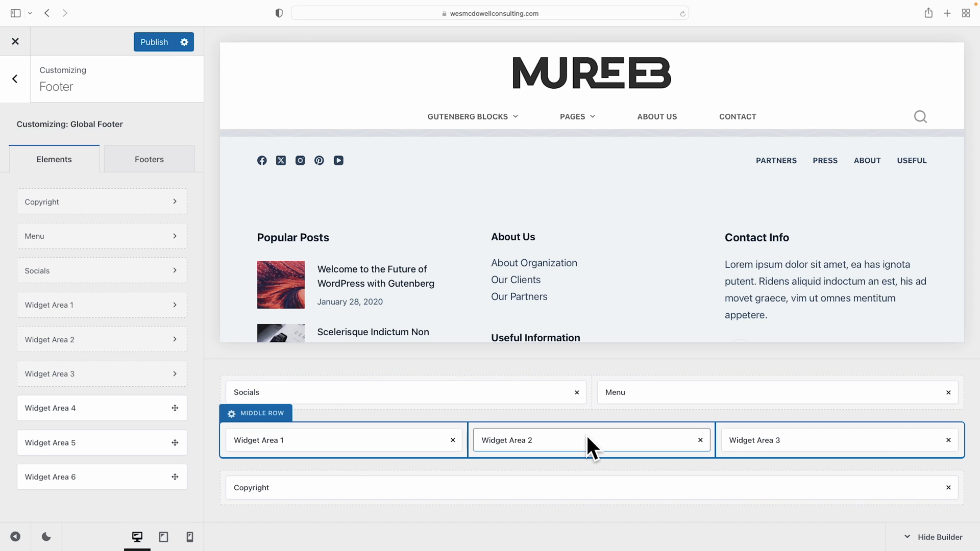
pyautogui.scroll(-1, 306, 238)
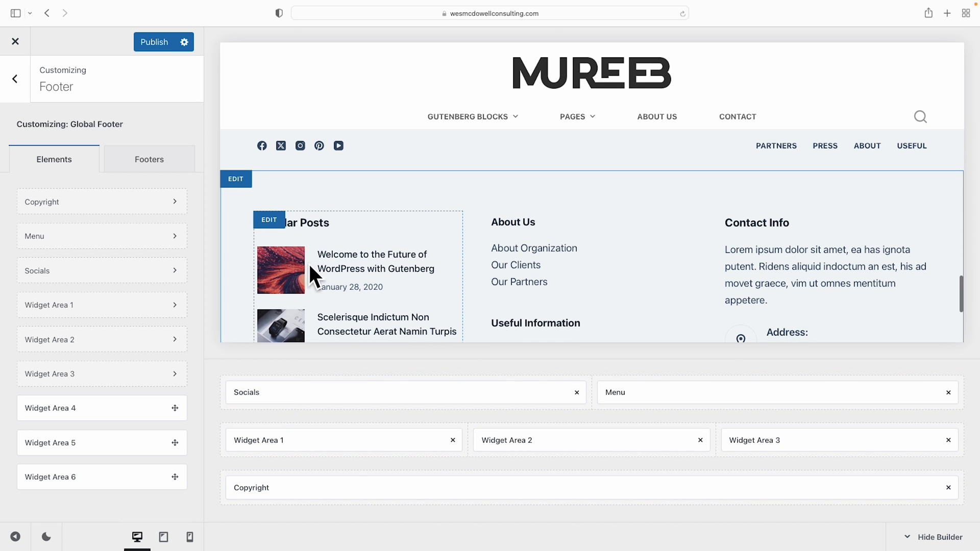
pyautogui.scroll(-1, 309, 277)
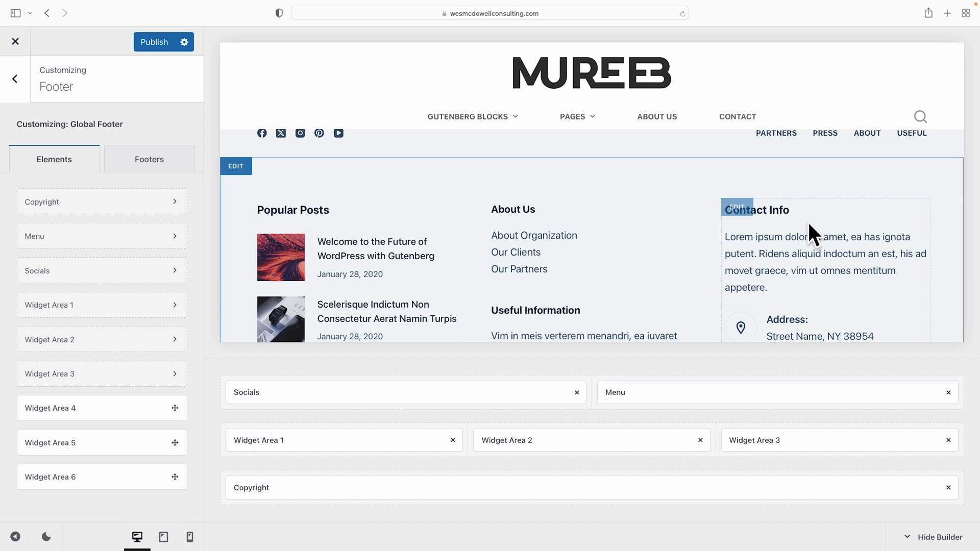
pyautogui.scroll(-3, 808, 241)
pyautogui.scroll(-2, 809, 236)
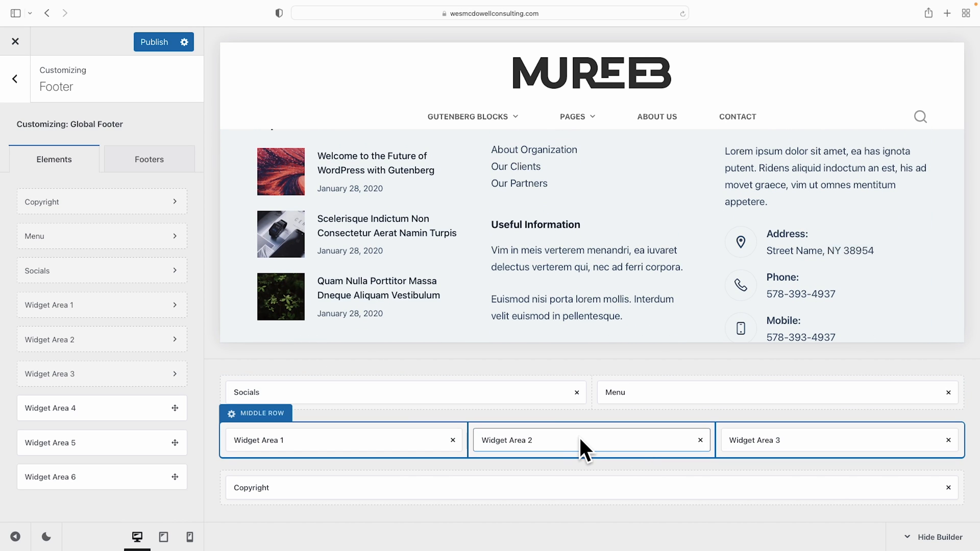
pyautogui.click(947, 440)
pyautogui.click(701, 440)
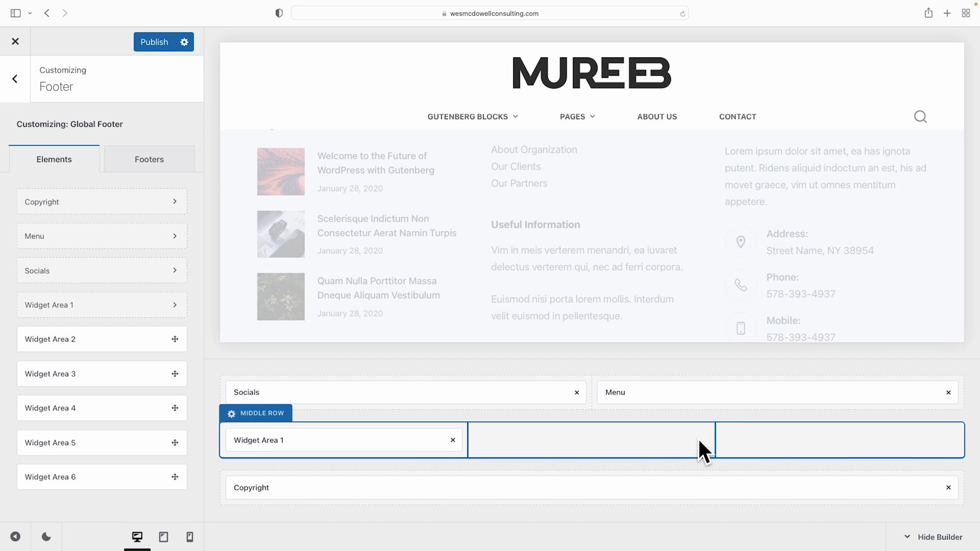
pyautogui.click(453, 440)
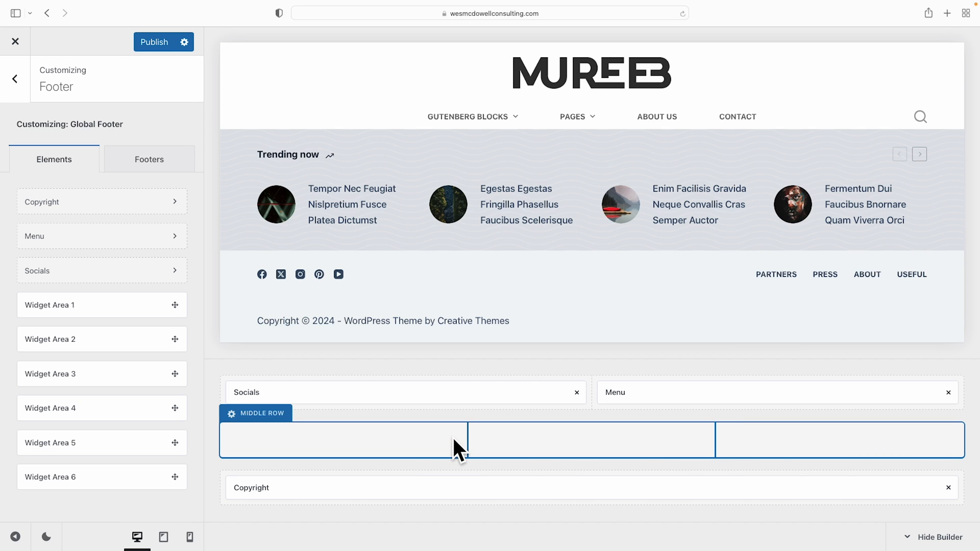
# - Set the initial icon colour of the footer's Socials element to grey #6c6c6c
pyautogui.click(284, 393)
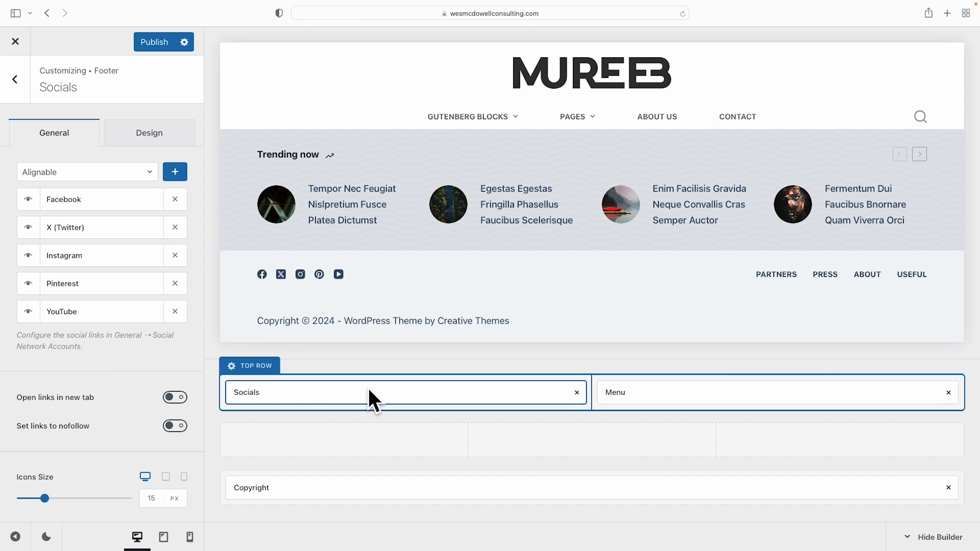
pyautogui.click(160, 146)
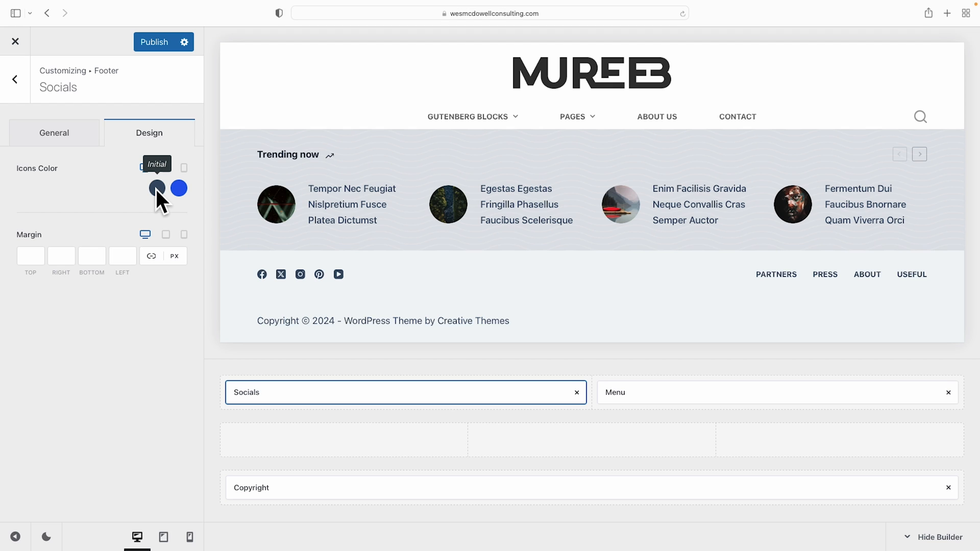
pyautogui.click(156, 189)
pyautogui.click(25, 263)
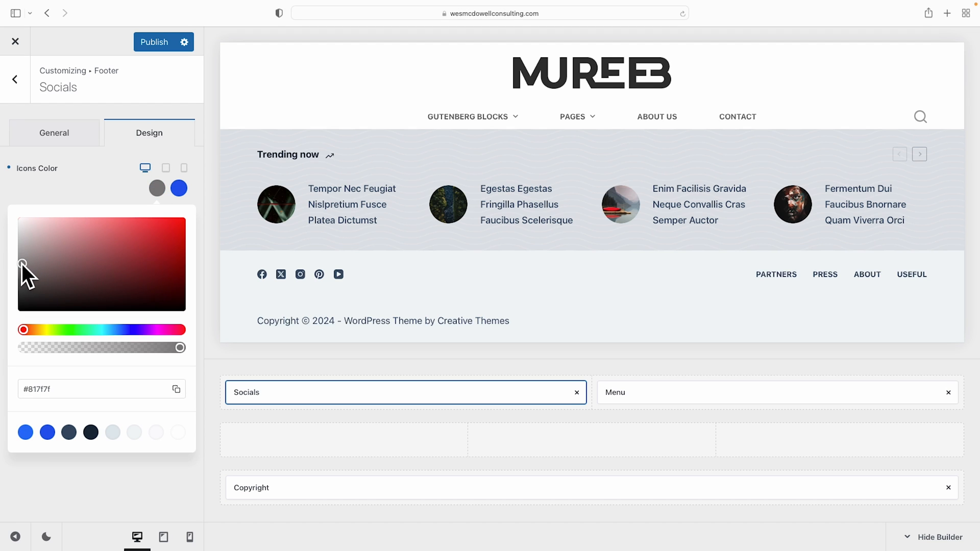
pyautogui.moveTo(14, 264); pyautogui.dragTo(13, 271)
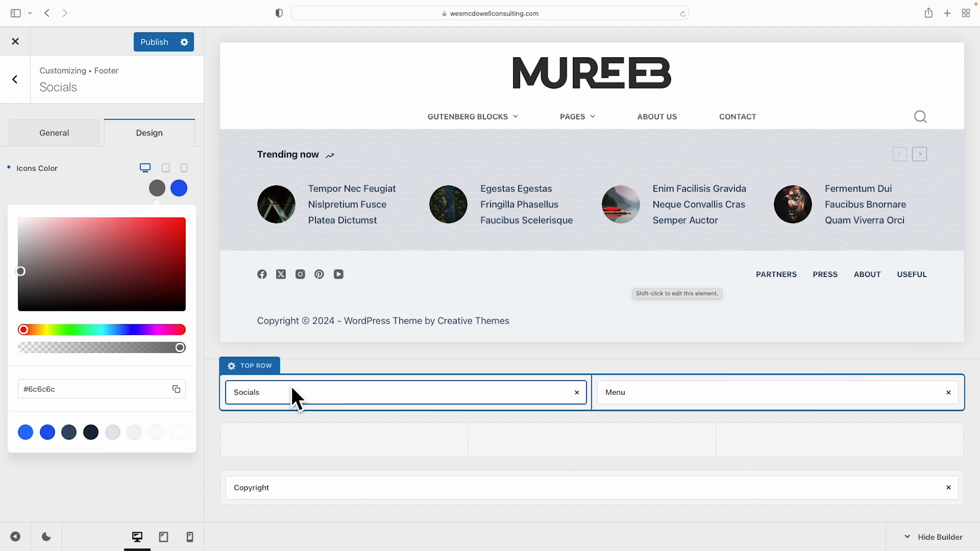
# - Set the row background colour of the footer's top row to light grey #F4F4F5
pyautogui.click(238, 366)
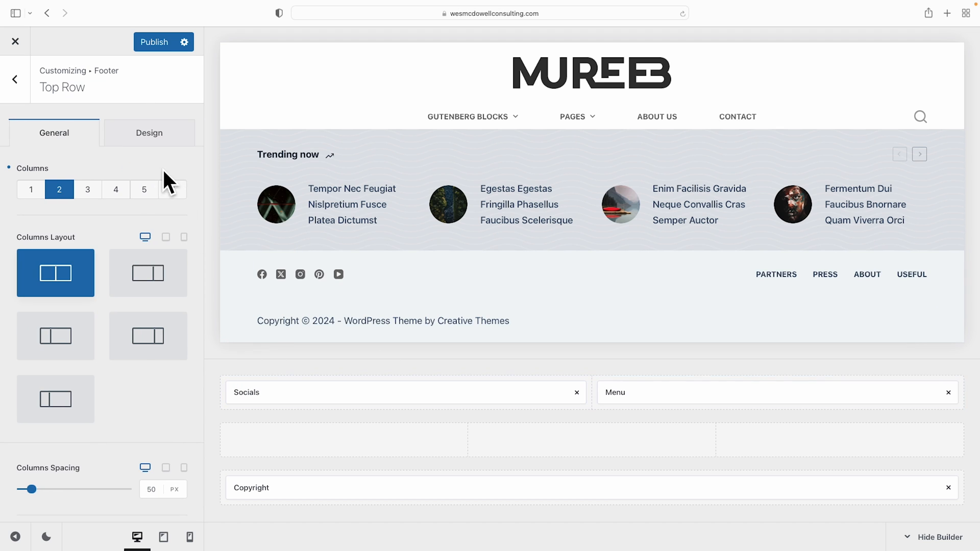
pyautogui.click(155, 129)
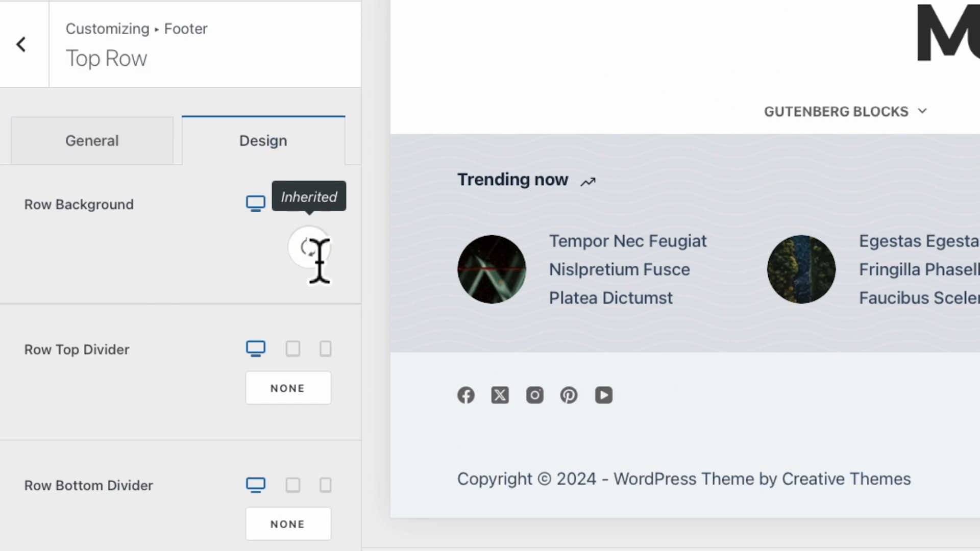
pyautogui.click(177, 193)
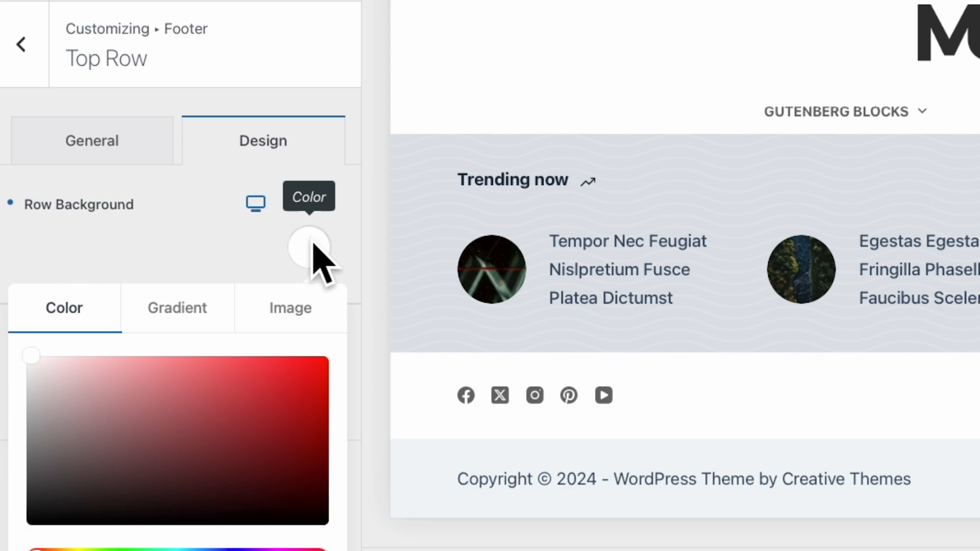
pyautogui.click(52, 550)
pyautogui.moveTo(31, 356)
pyautogui.mouseDown()
pyautogui.moveTo(59, 353)
pyautogui.moveTo(47, 354)
pyautogui.mouseUp()
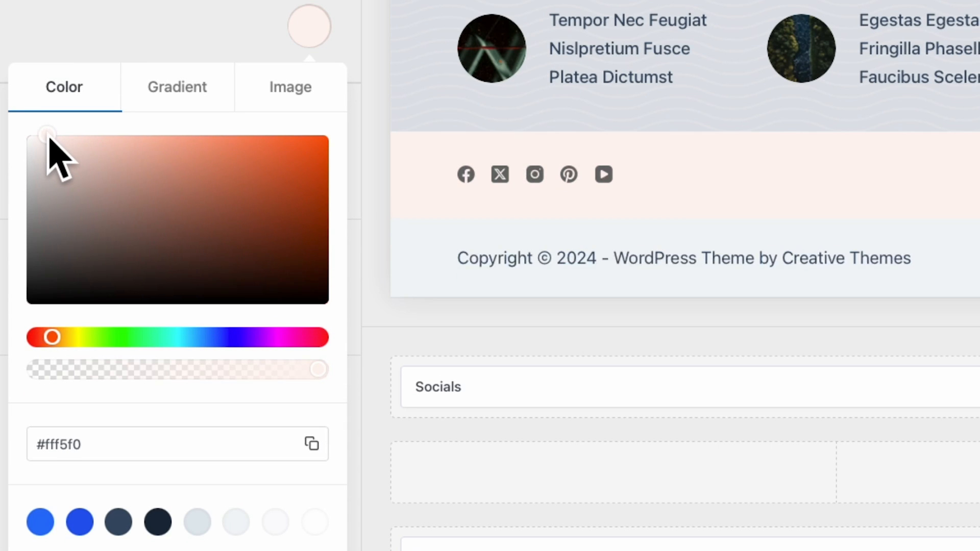
pyautogui.moveTo(49, 135); pyautogui.dragTo(53, 139)
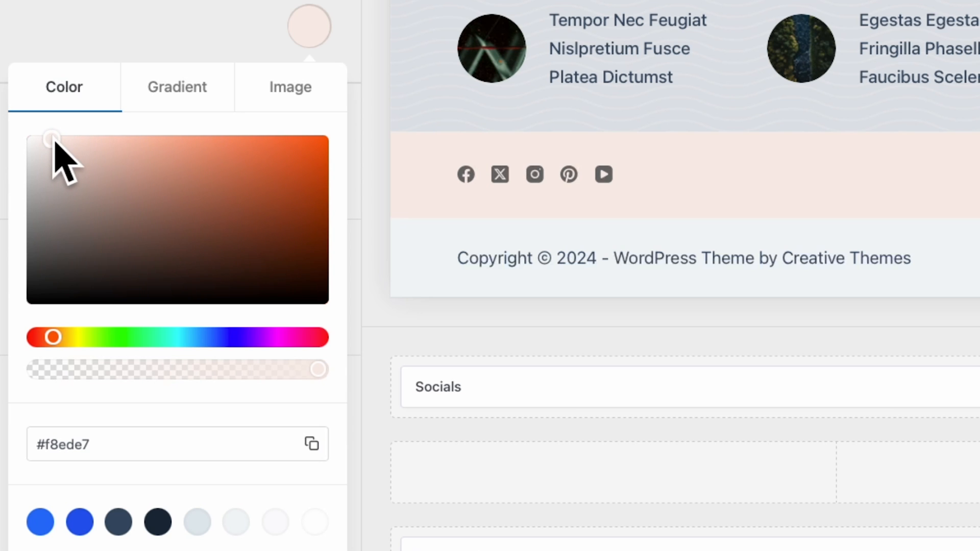
pyautogui.click(117, 457)
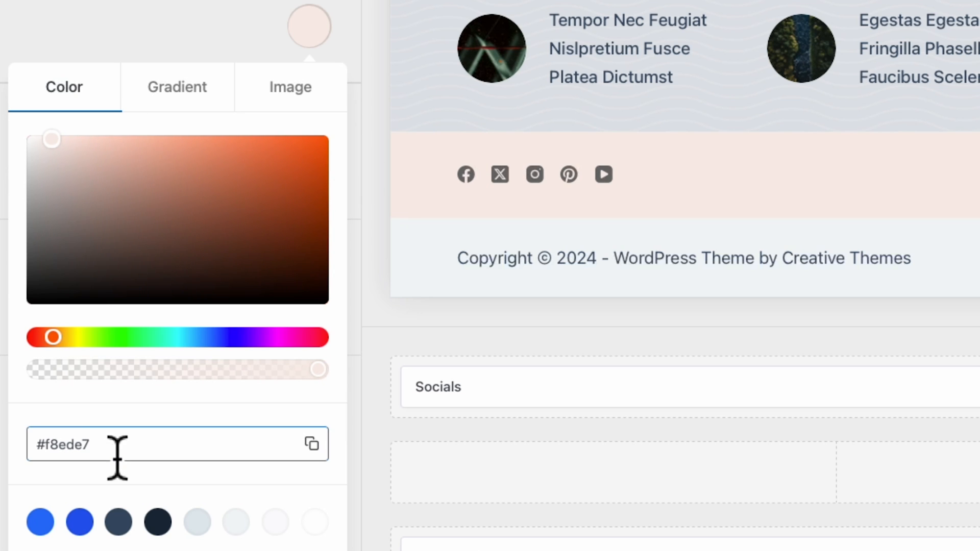
pyautogui.moveTo(117, 457); pyautogui.dragTo(53, 449)
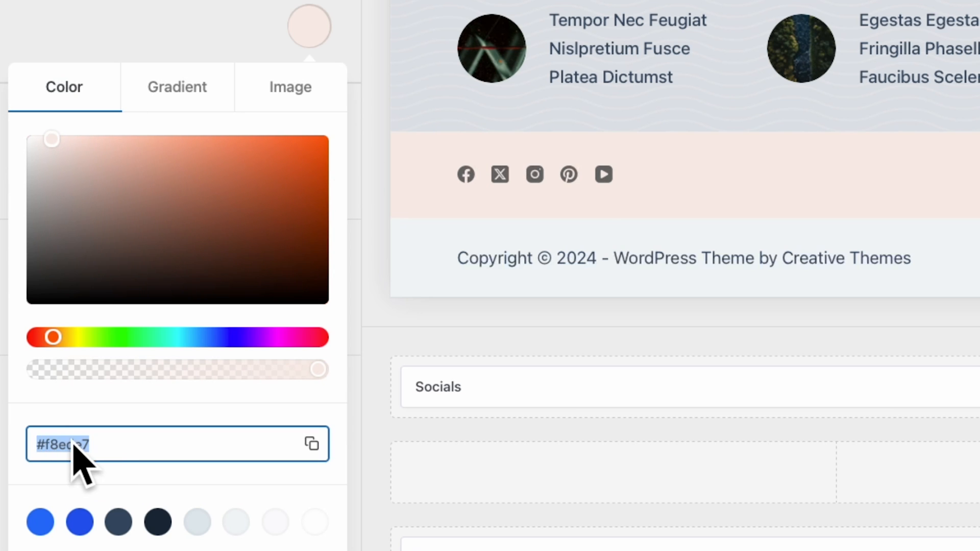
pyautogui.write('#F4F4F5')
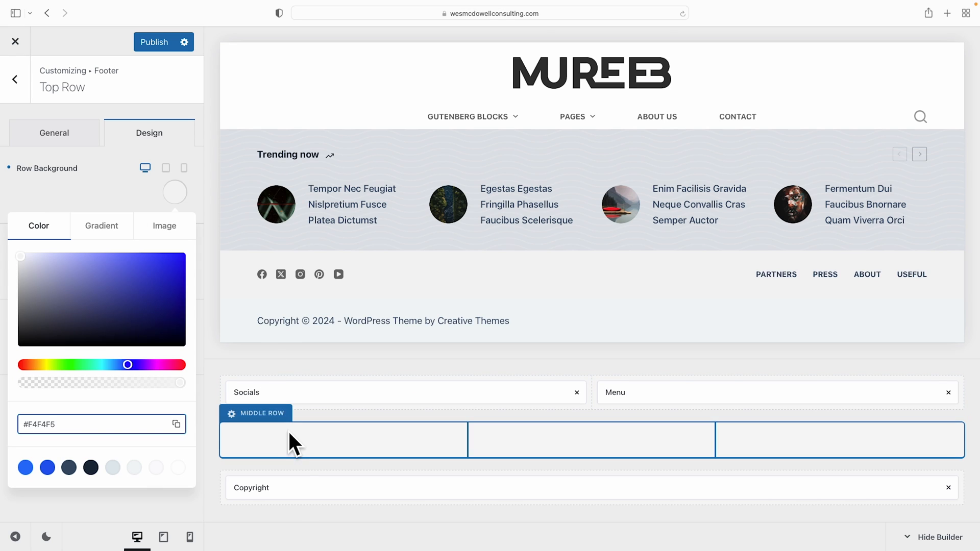
# - Set the row background colour of the footer's bottom row to light grey #F4F4F5 and check the page preview
pyautogui.click(230, 462)
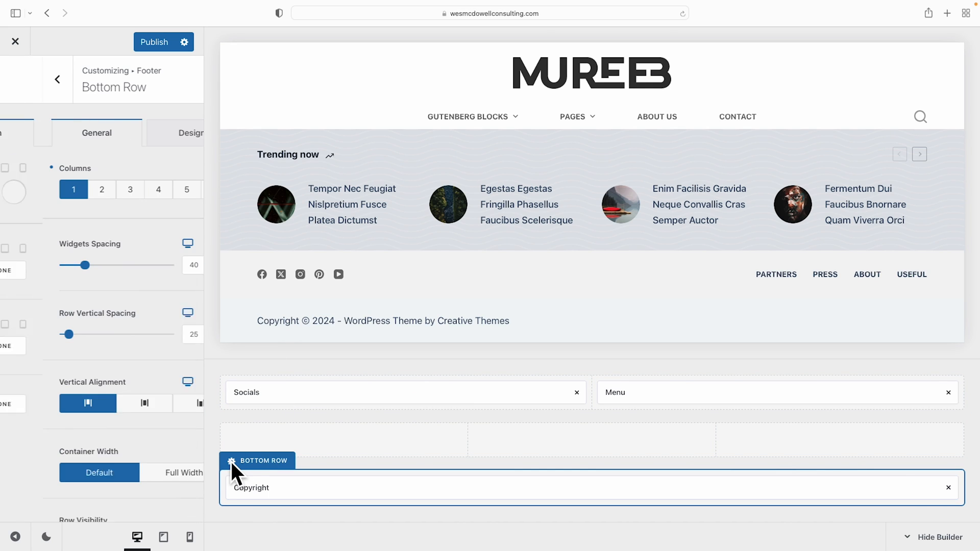
pyautogui.click(152, 128)
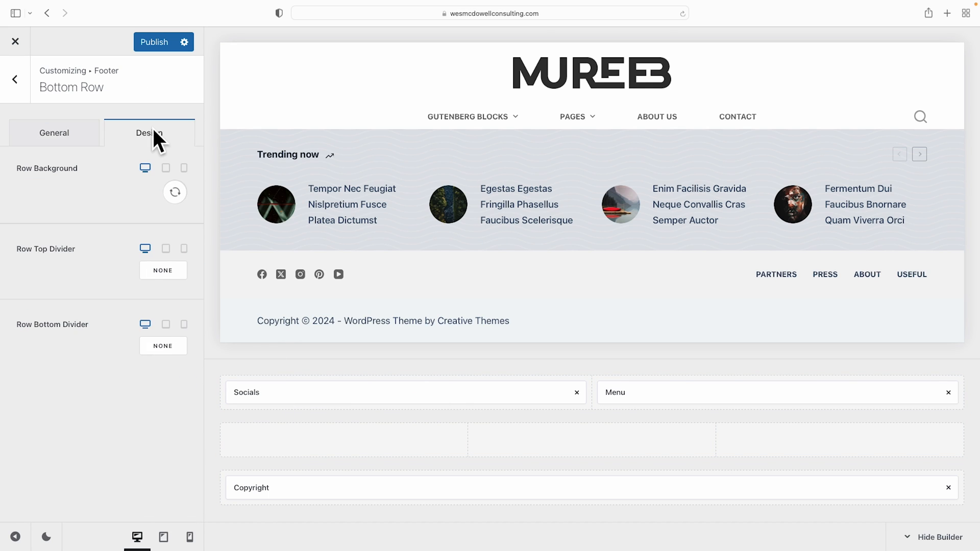
pyautogui.click(174, 192)
pyautogui.click(71, 424)
pyautogui.doubleClick(71, 424)
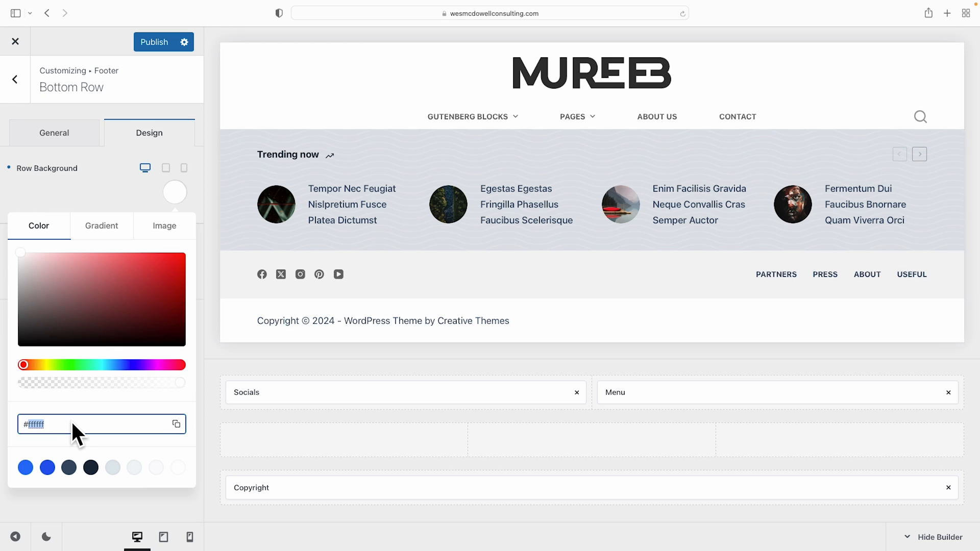
pyautogui.write('F4F4F5')
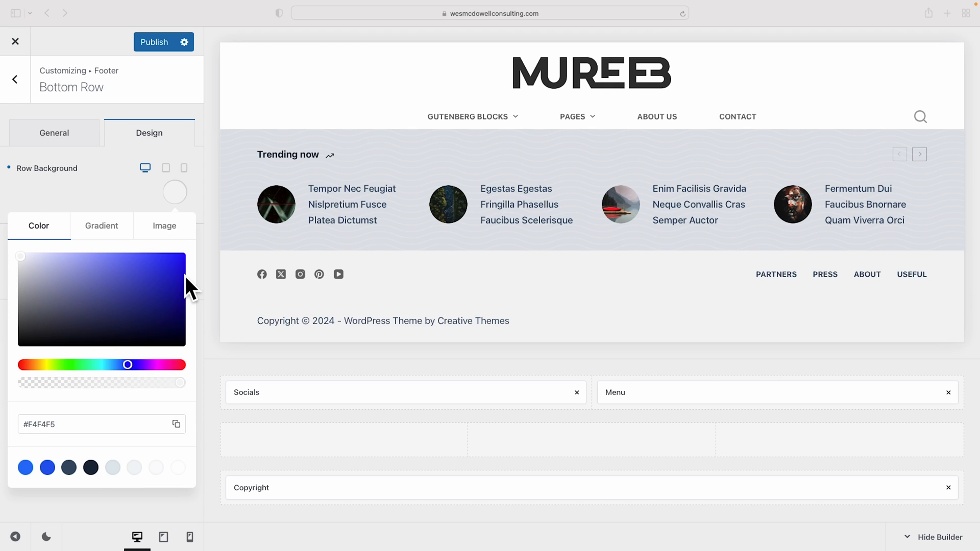
pyautogui.scroll(5, 372, 287)
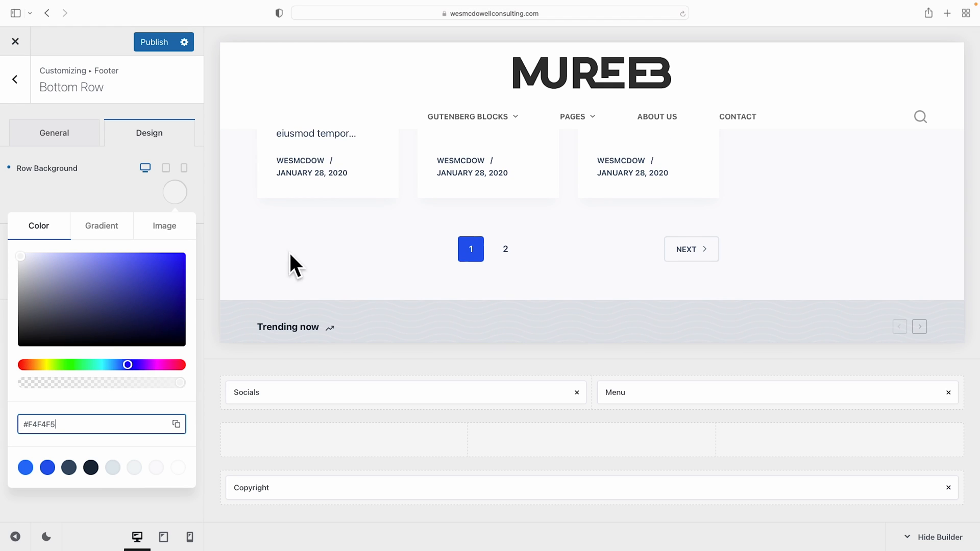
pyautogui.scroll(10, 273, 258)
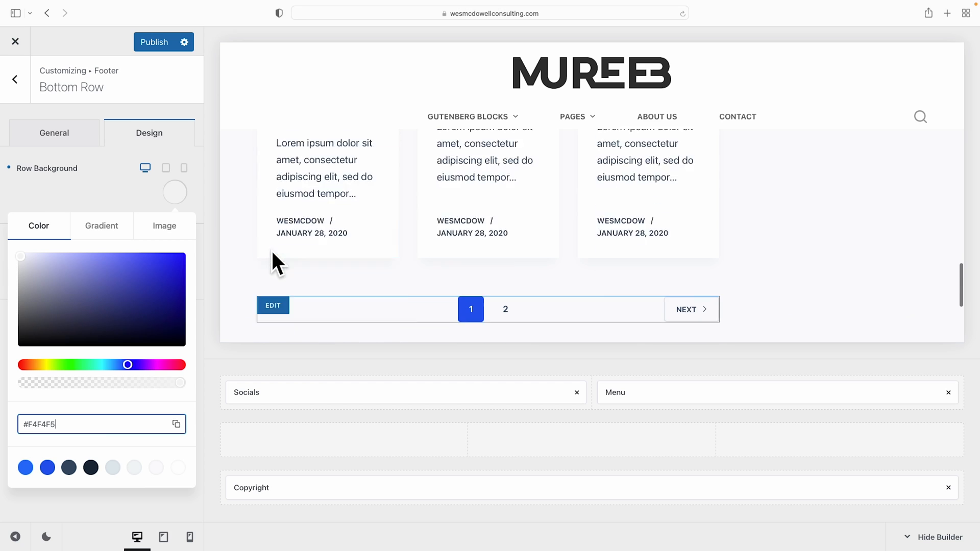
pyautogui.scroll(10, 271, 250)
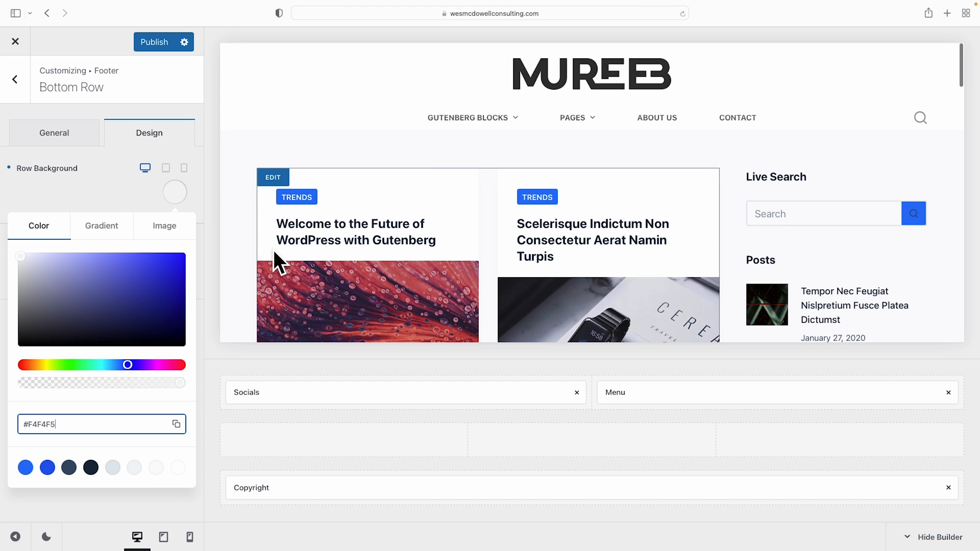
# - Leave the footer settings, open the Colors customization and apply Palette #12 from the global colour palette presets
pyautogui.click(14, 78)
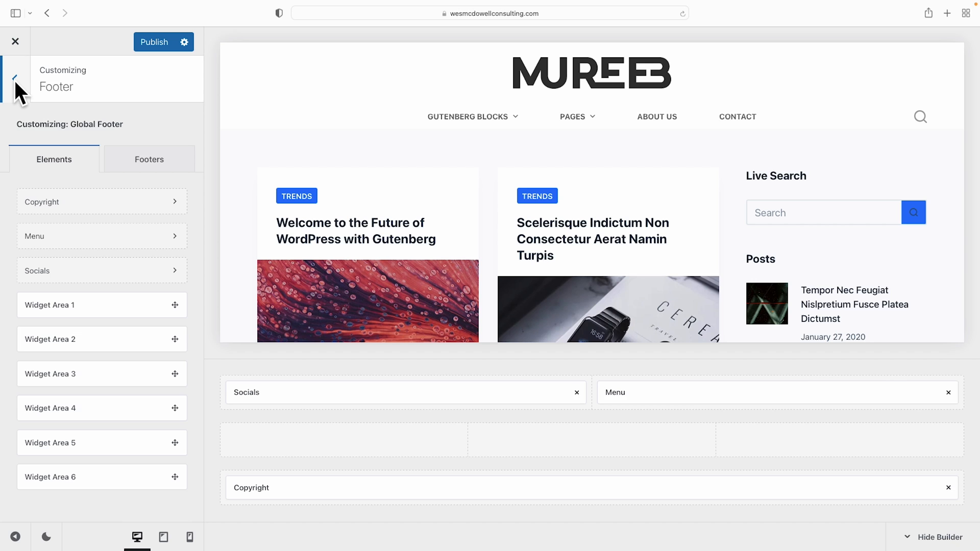
pyautogui.click(14, 79)
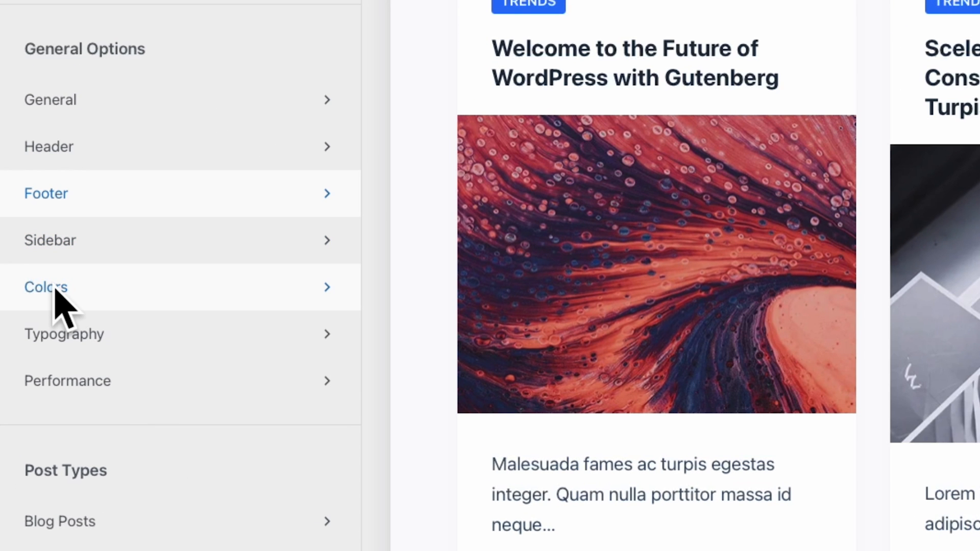
pyautogui.click(54, 289)
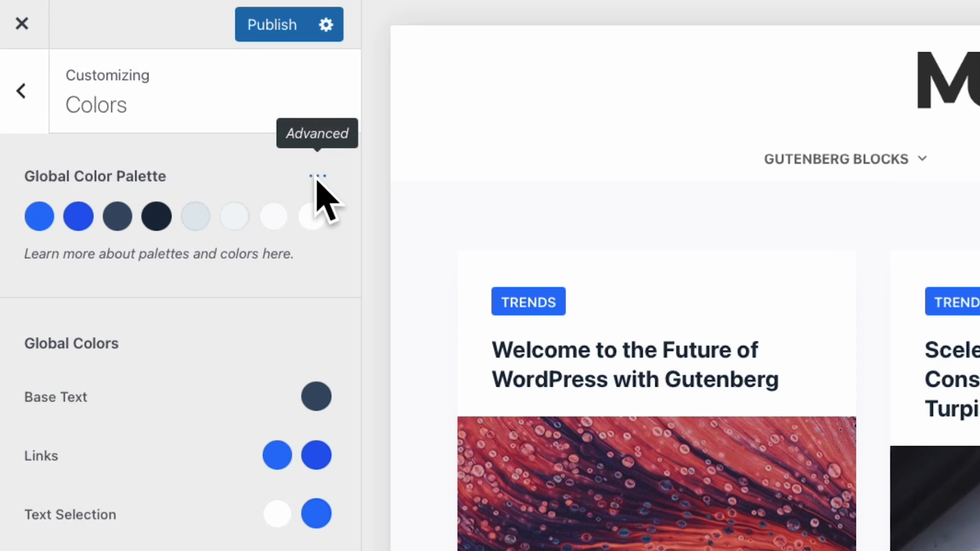
pyautogui.click(317, 177)
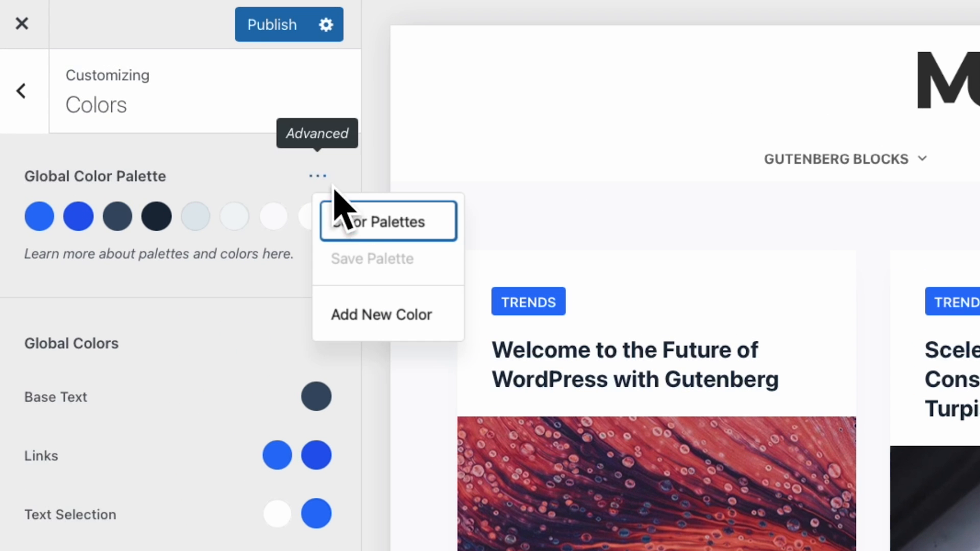
pyautogui.click(370, 222)
pyautogui.scroll(-3, 787, 353)
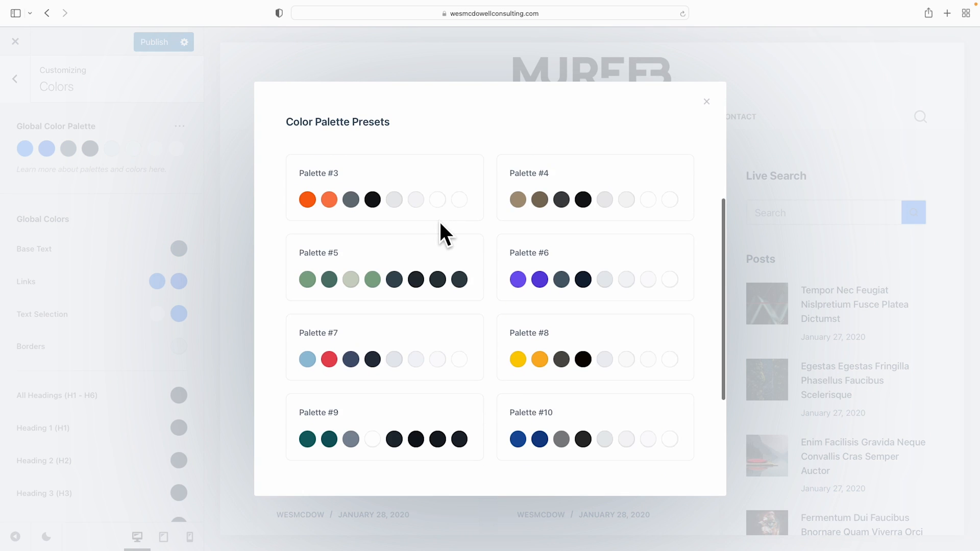
pyautogui.scroll(-2, 440, 224)
pyautogui.scroll(4, 440, 224)
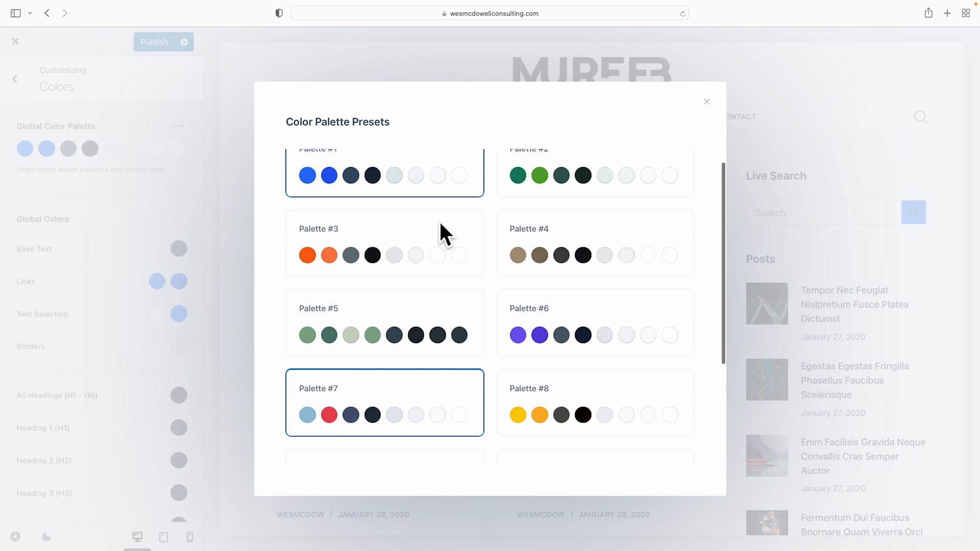
pyautogui.scroll(1, 440, 223)
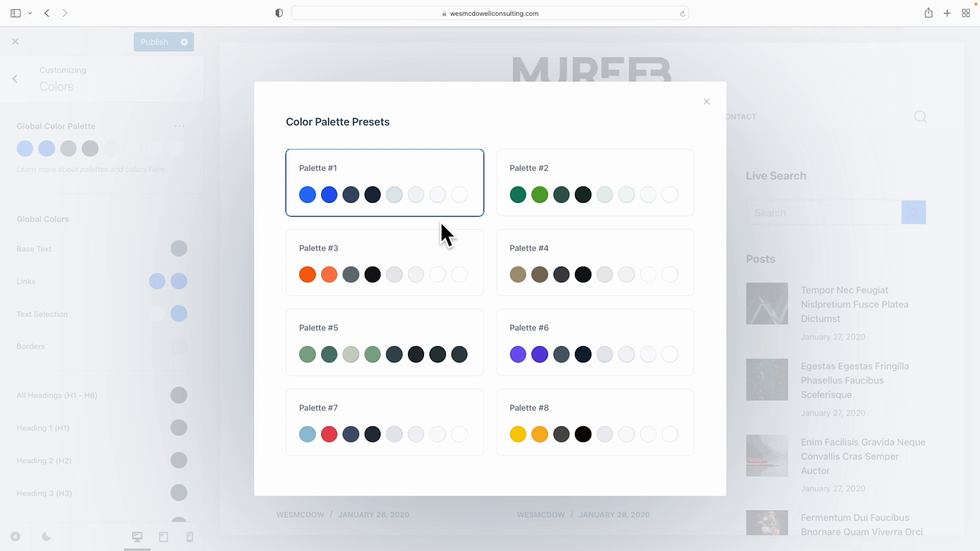
pyautogui.scroll(-5, 441, 224)
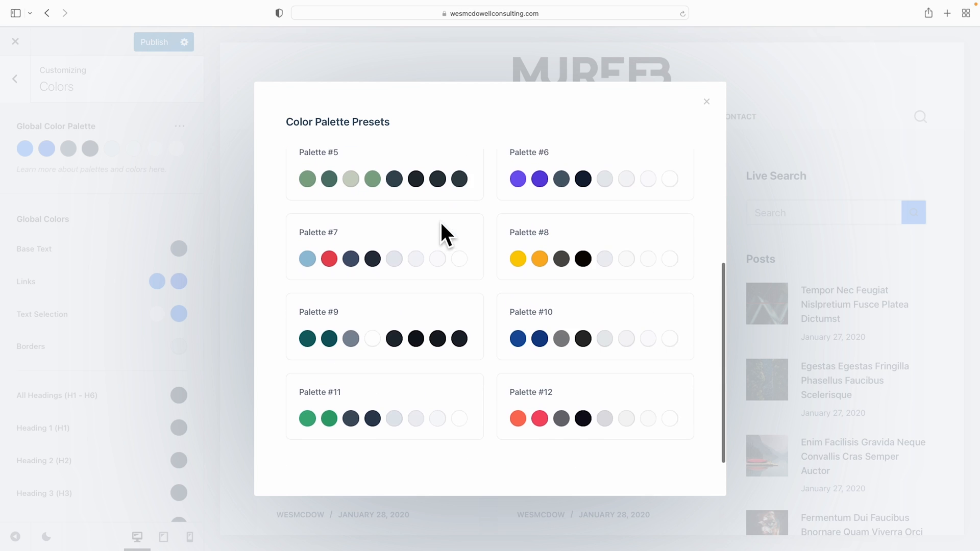
pyautogui.click(572, 398)
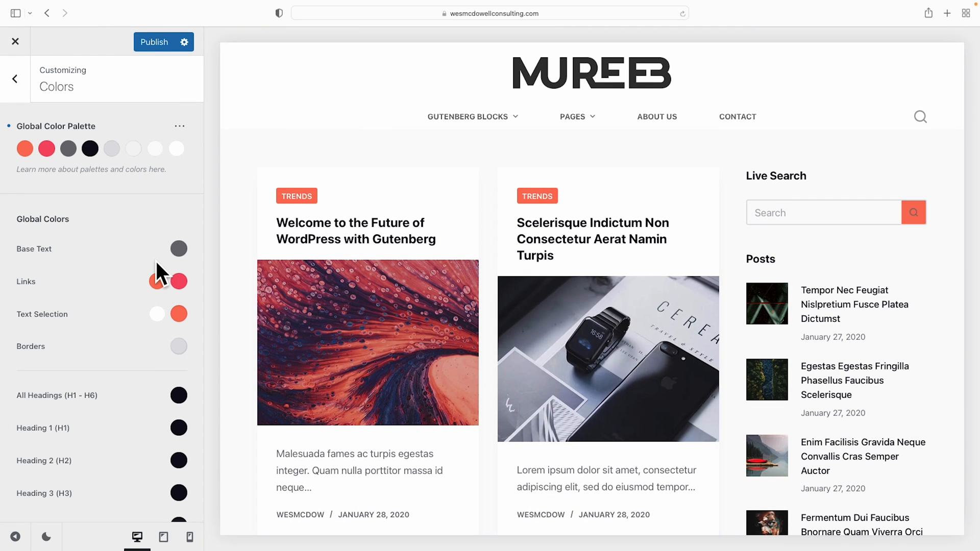
# - Look through the blog page preview to examine how the new colour palette appears on tags, links and sidebar widgets
pyautogui.scroll(-5, 430, 238)
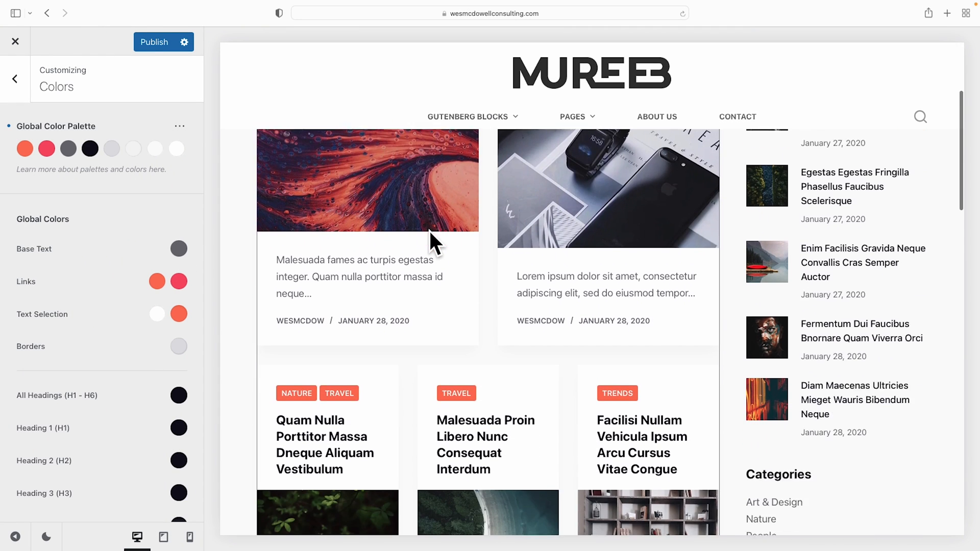
pyautogui.scroll(-4, 623, 331)
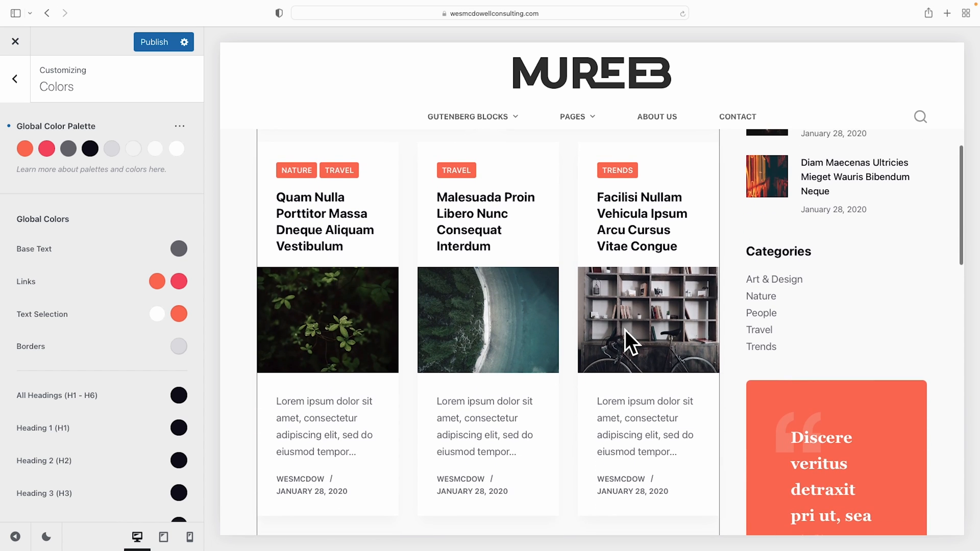
pyautogui.scroll(-10, 660, 428)
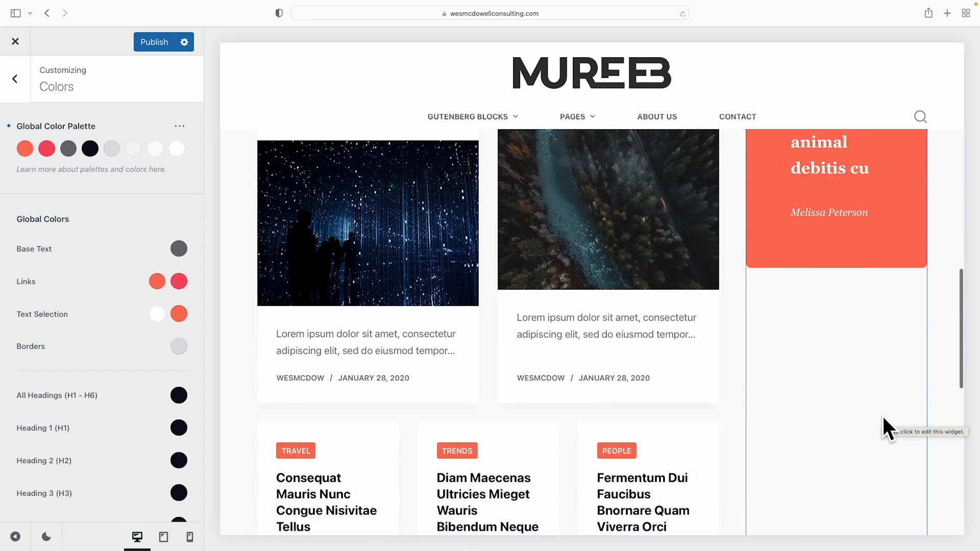
pyautogui.scroll(19, 867, 431)
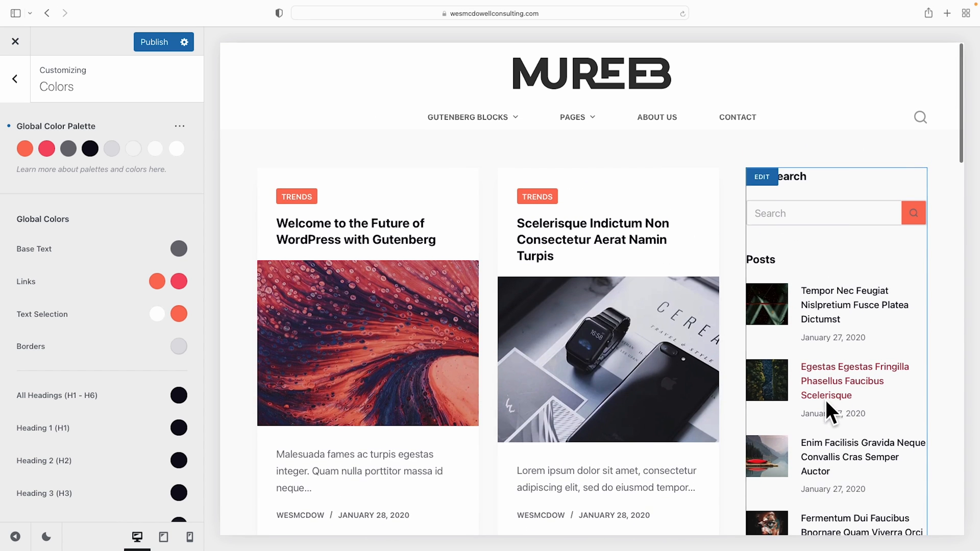
pyautogui.scroll(-1, 178, 192)
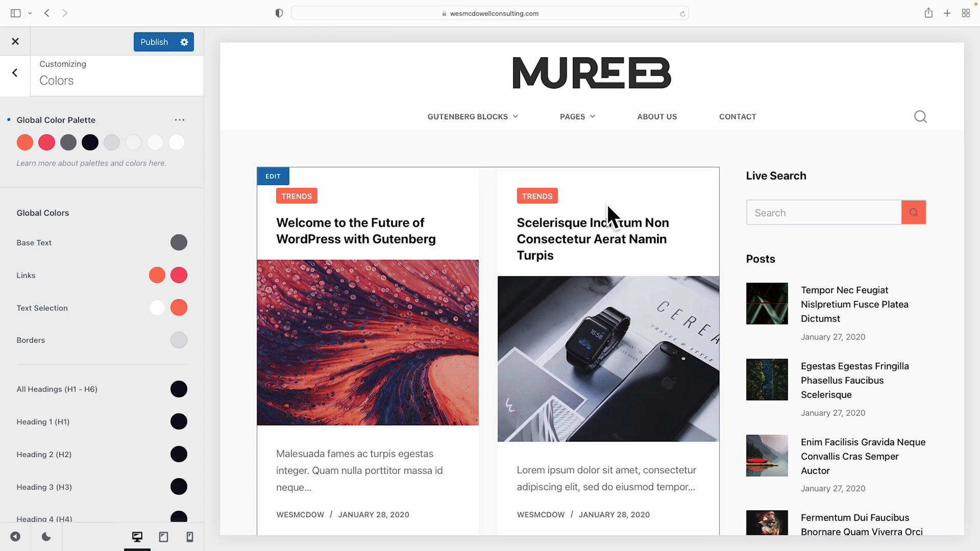
pyautogui.scroll(-10, 929, 252)
pyautogui.scroll(10, 929, 253)
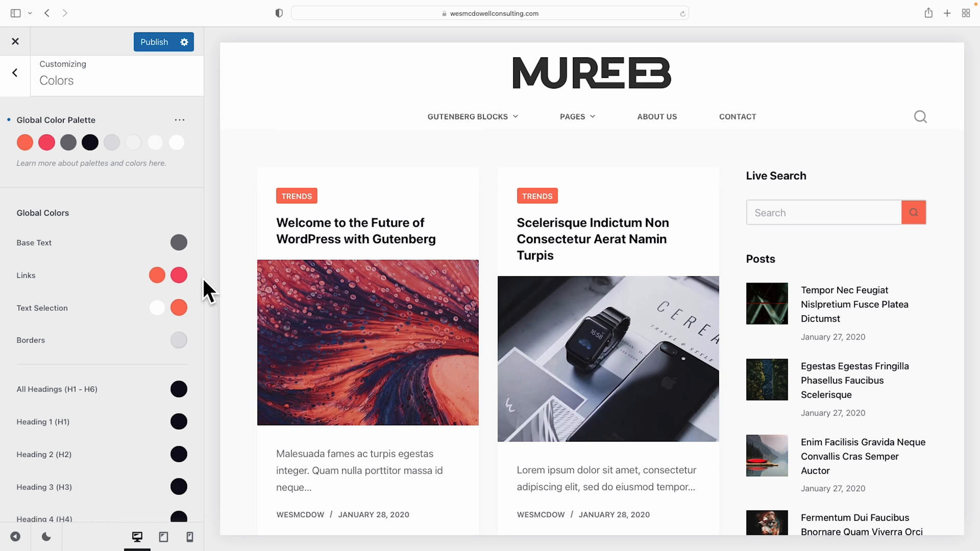
# - Set the site background to a solid dark blue #0d3256
pyautogui.scroll(-5, 191, 291)
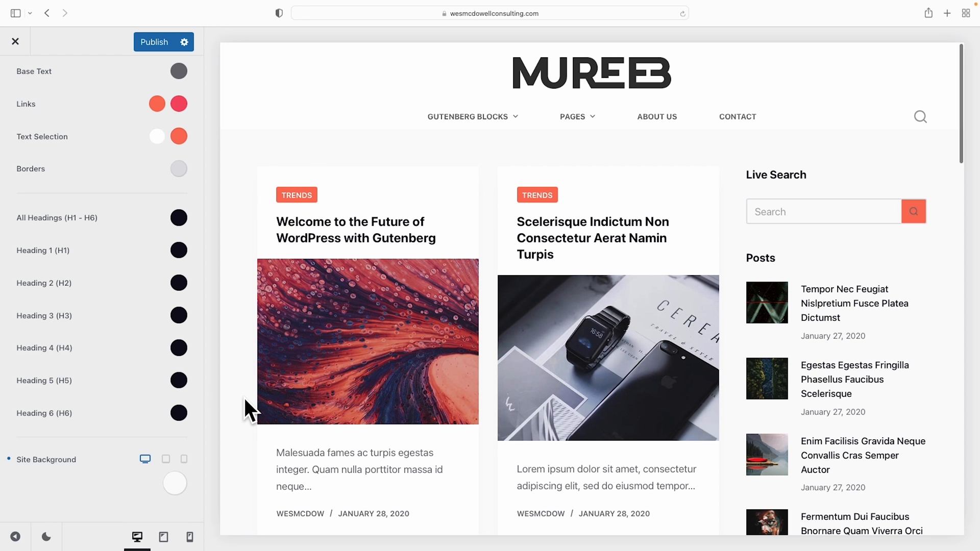
pyautogui.click(176, 482)
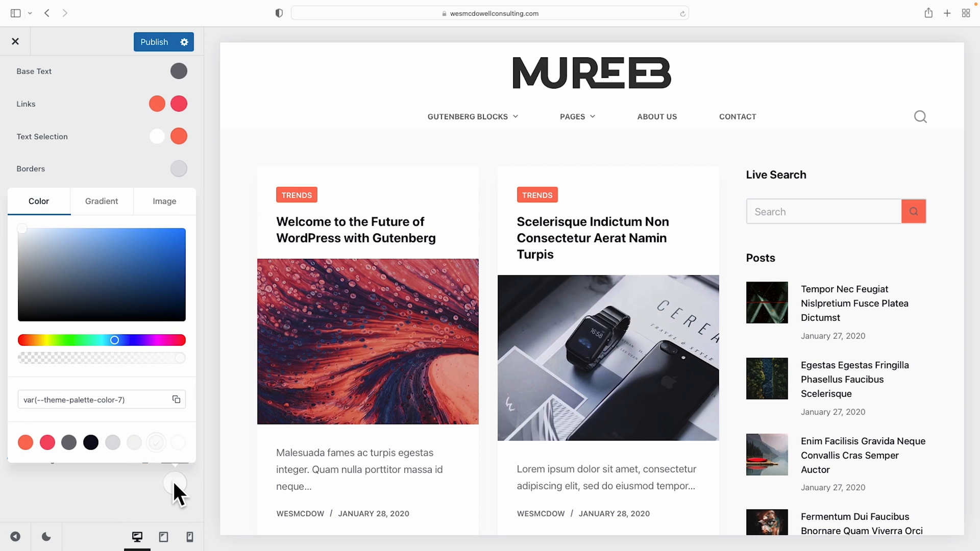
pyautogui.click(148, 274)
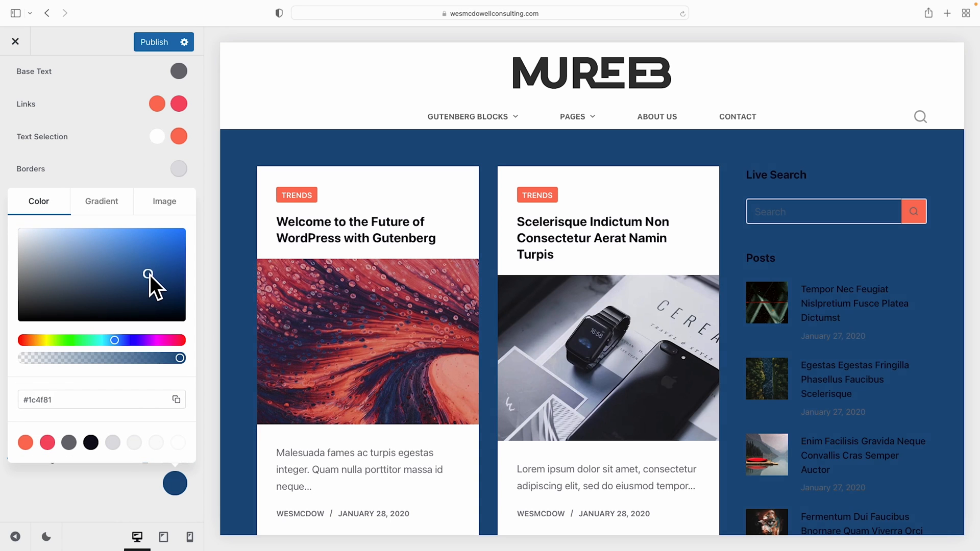
pyautogui.click(160, 292)
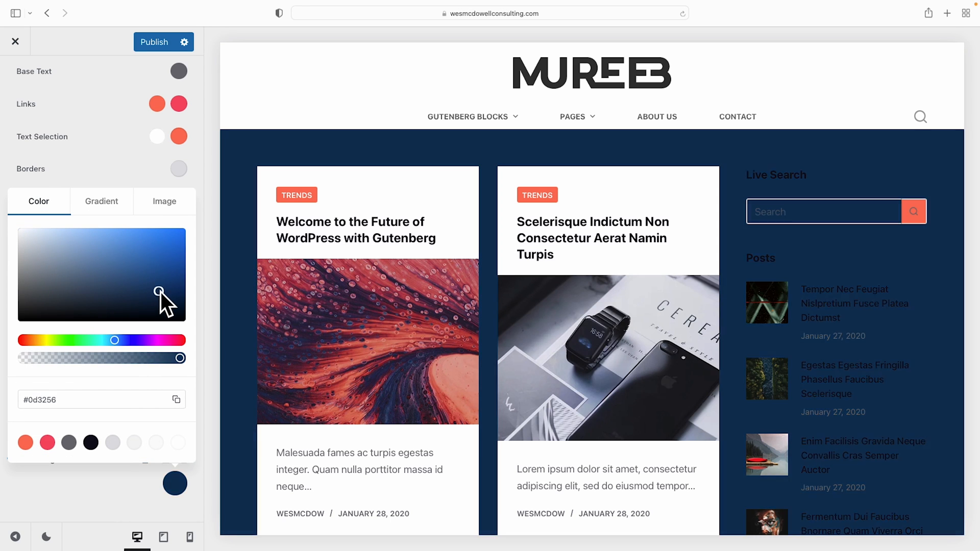
# - Try several preset gradients for the site background, including purple, pink-to-purple, grey-to-navy and a pale mint-to-pink one
pyautogui.click(112, 203)
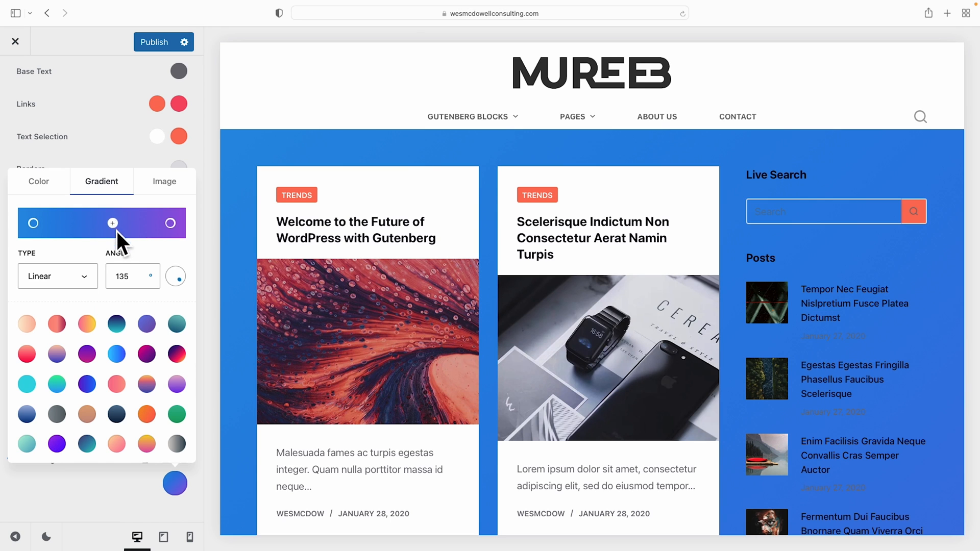
pyautogui.click(87, 353)
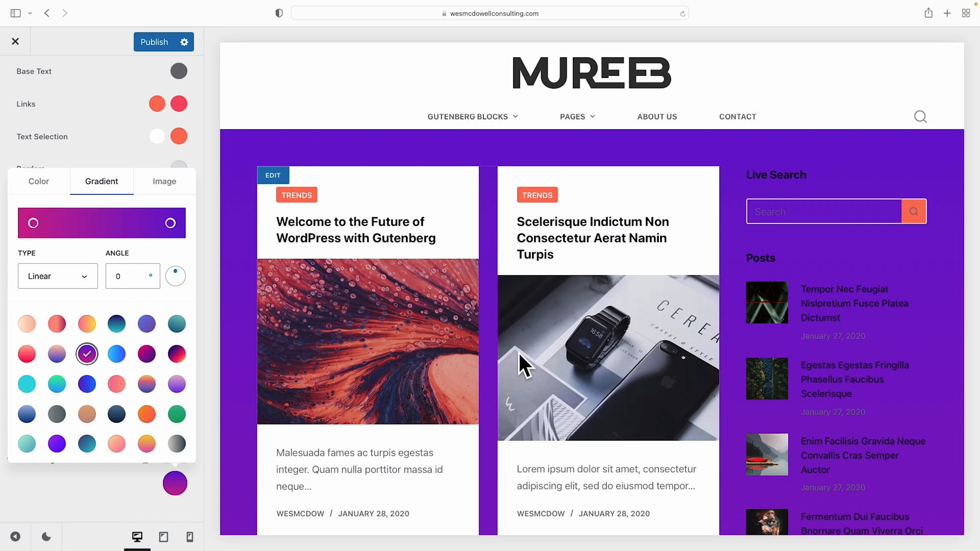
pyautogui.scroll(-10, 519, 353)
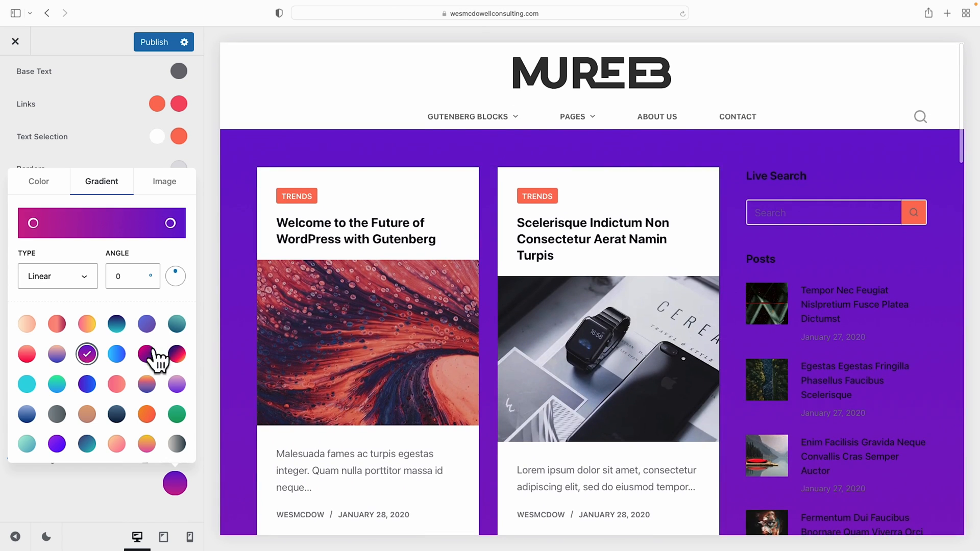
pyautogui.click(146, 353)
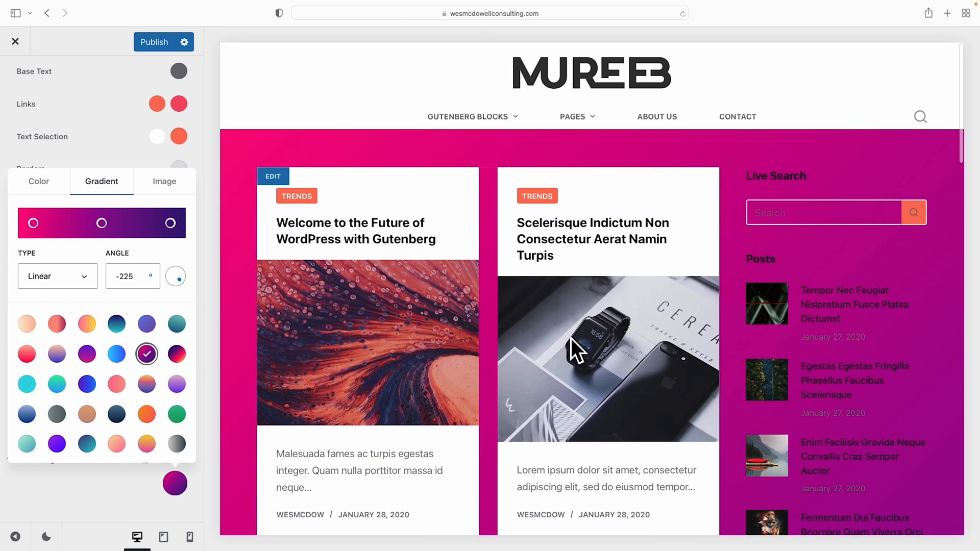
pyautogui.scroll(-3, 570, 338)
pyautogui.click(178, 443)
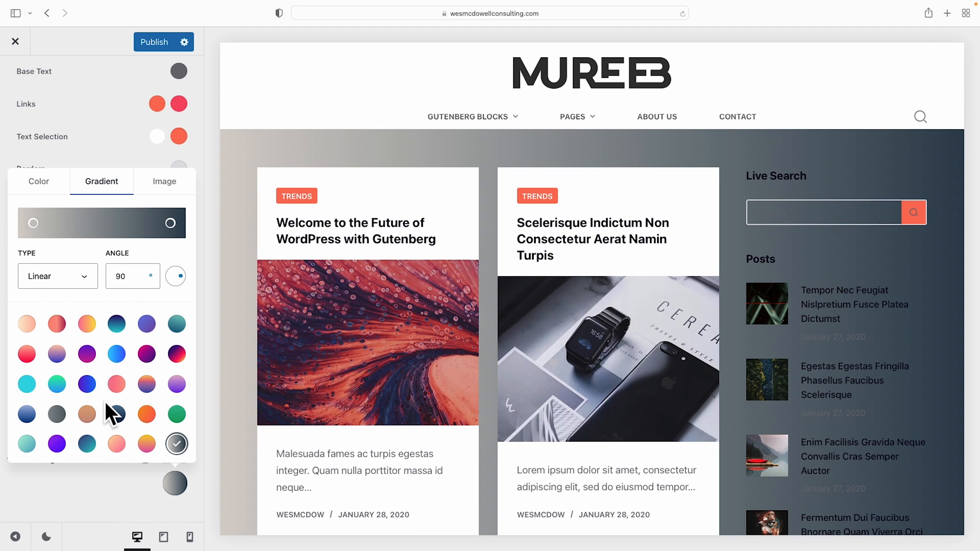
pyautogui.scroll(-4, 105, 402)
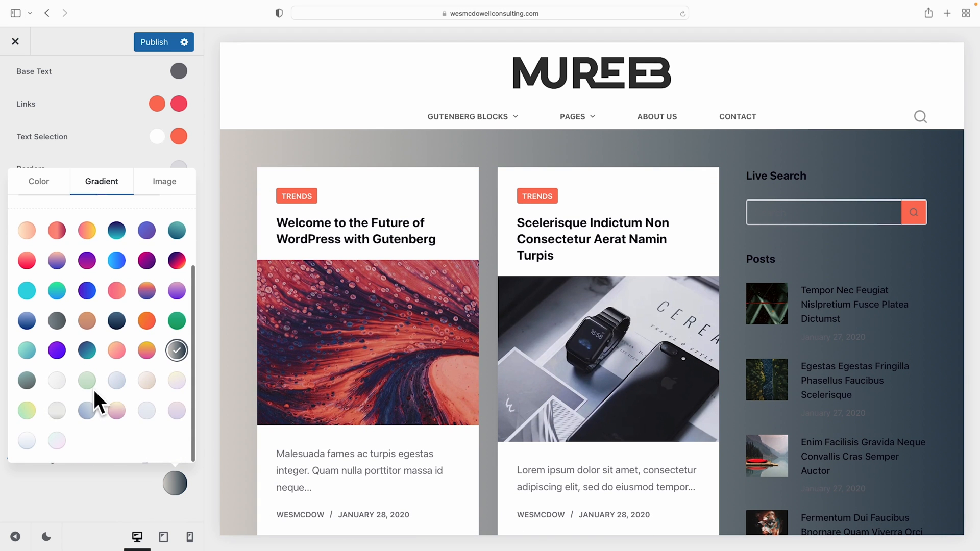
pyautogui.click(56, 440)
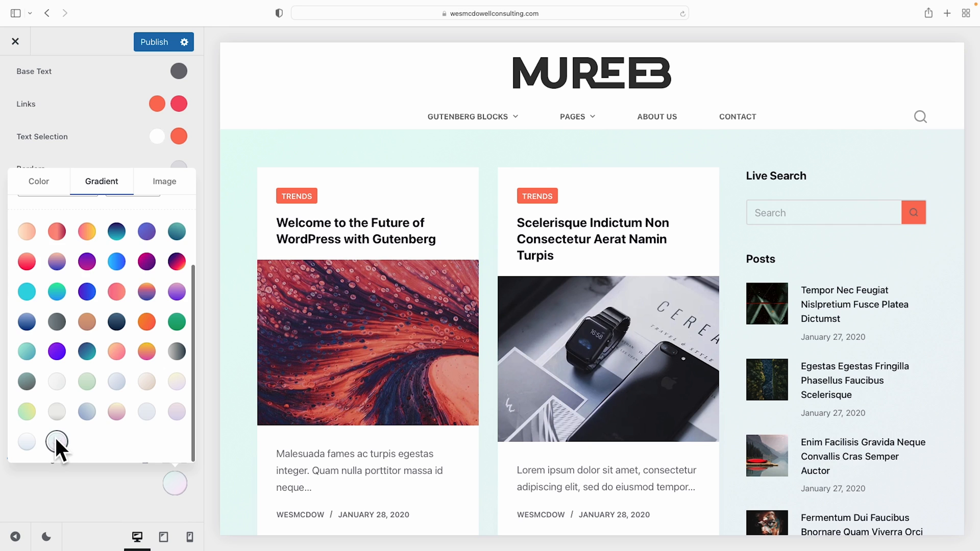
pyautogui.scroll(4, 87, 409)
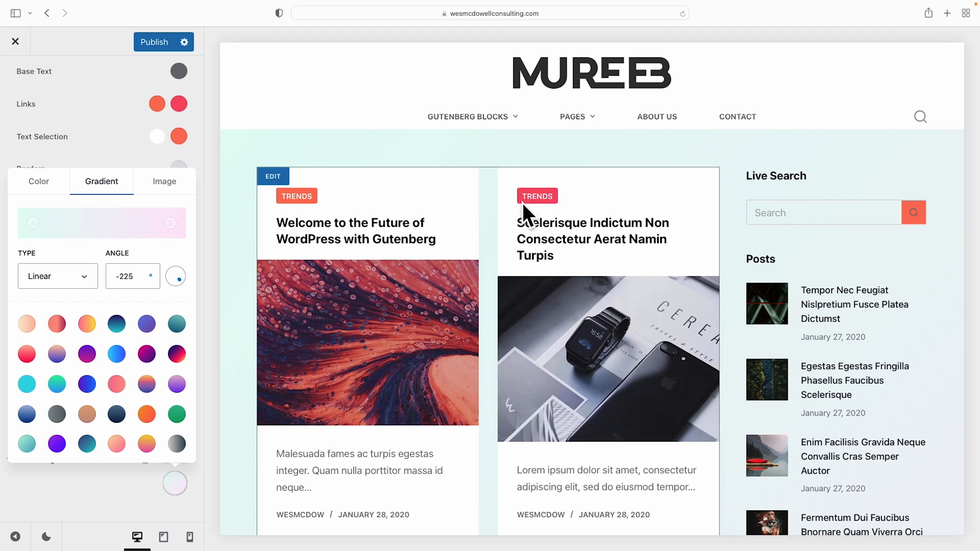
# - Set the site background to the solid colour #F8F5F5 and publish the changes
pyautogui.click(175, 193)
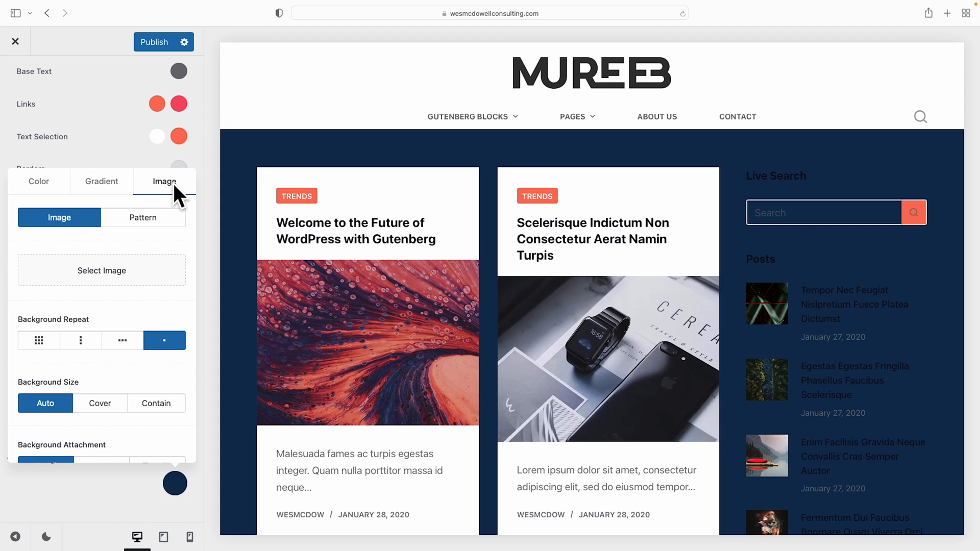
pyautogui.click(45, 184)
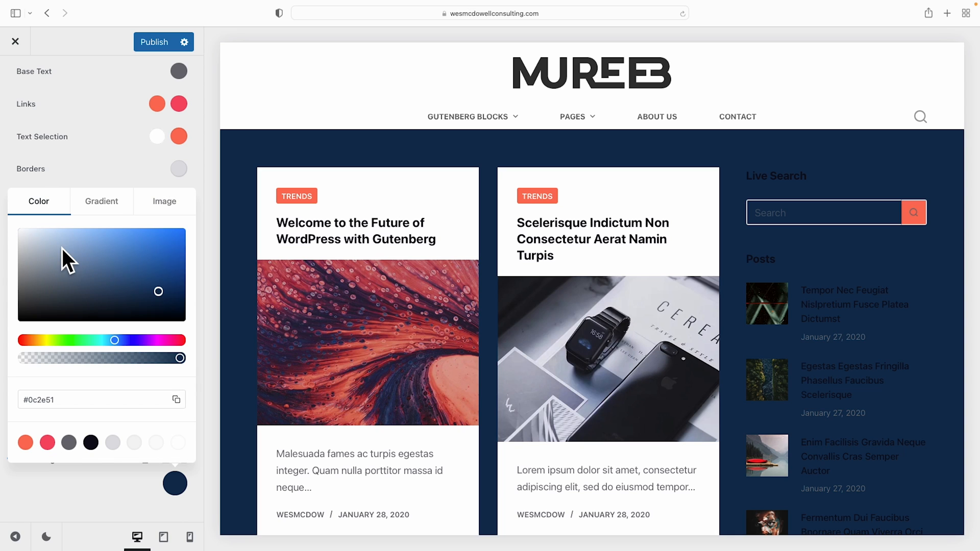
pyautogui.doubleClick(43, 399)
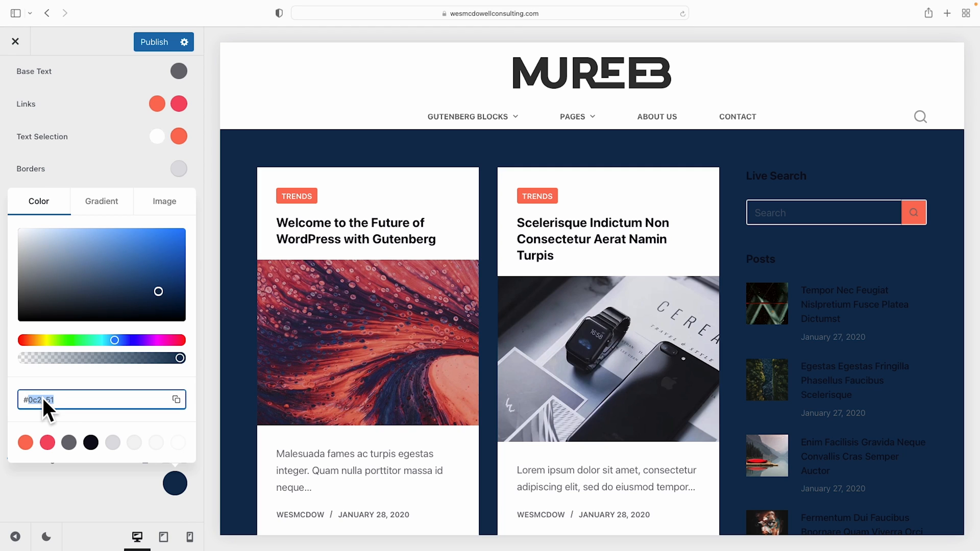
pyautogui.write('F8F5F5')
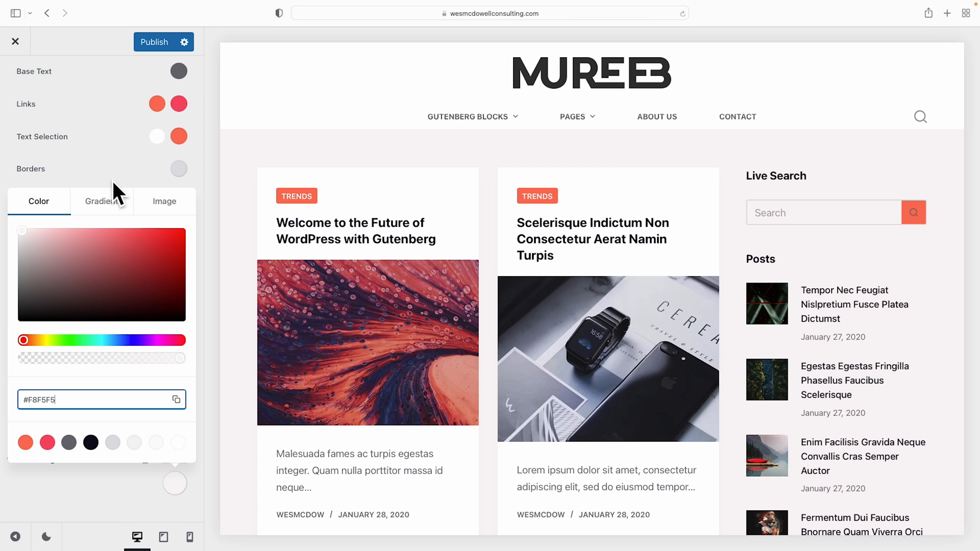
pyautogui.click(156, 41)
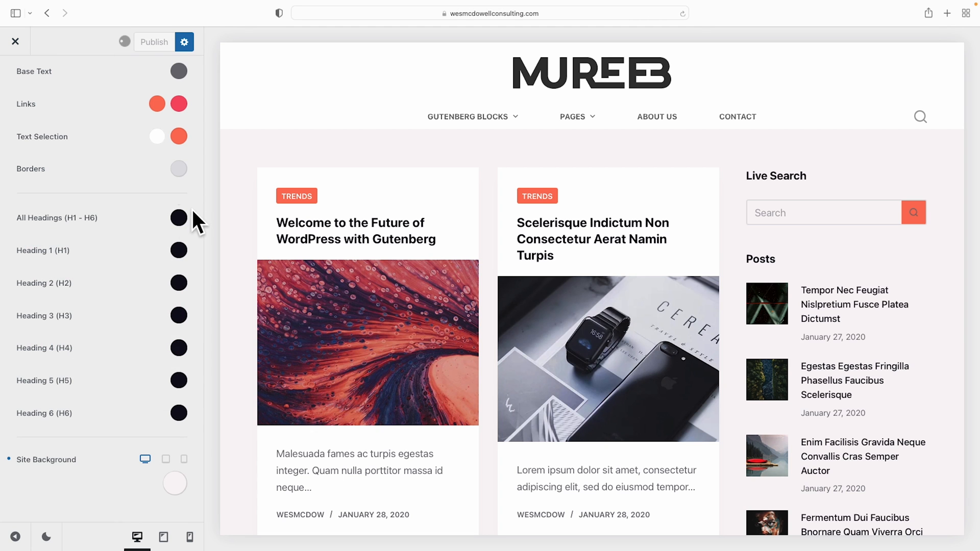
# - Leave the Colors settings, open the Typography customization and set the base font family to Montserrat
pyautogui.scroll(5, 102, 204)
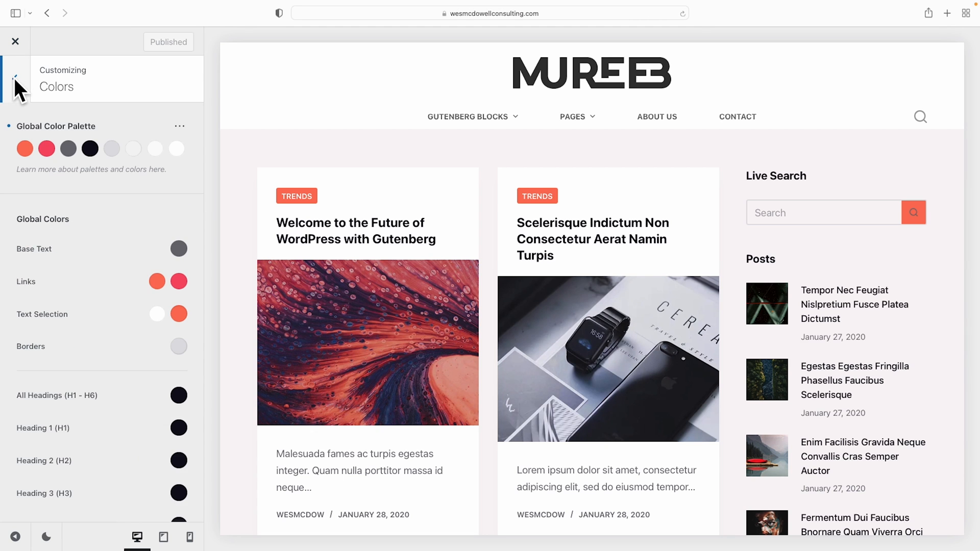
pyautogui.click(14, 76)
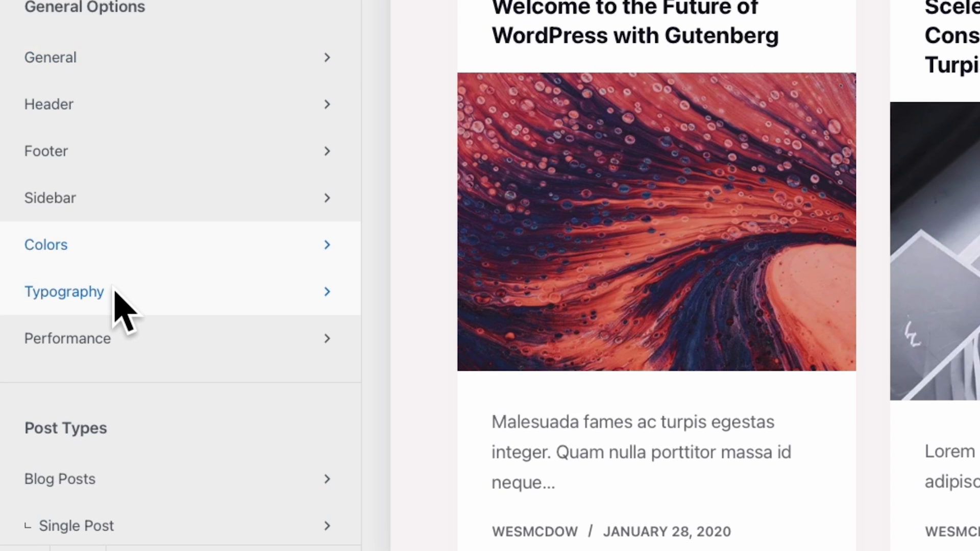
pyautogui.click(115, 293)
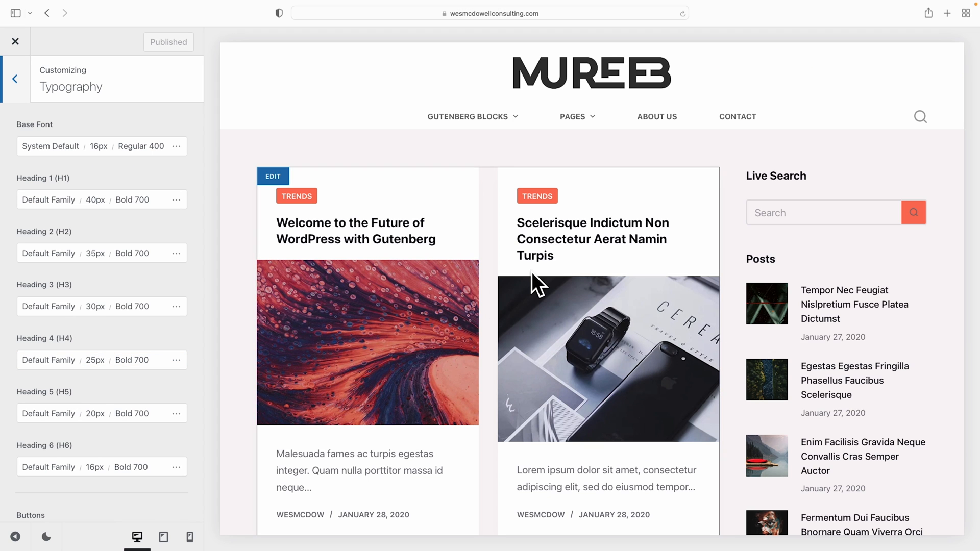
pyautogui.scroll(-1, 586, 237)
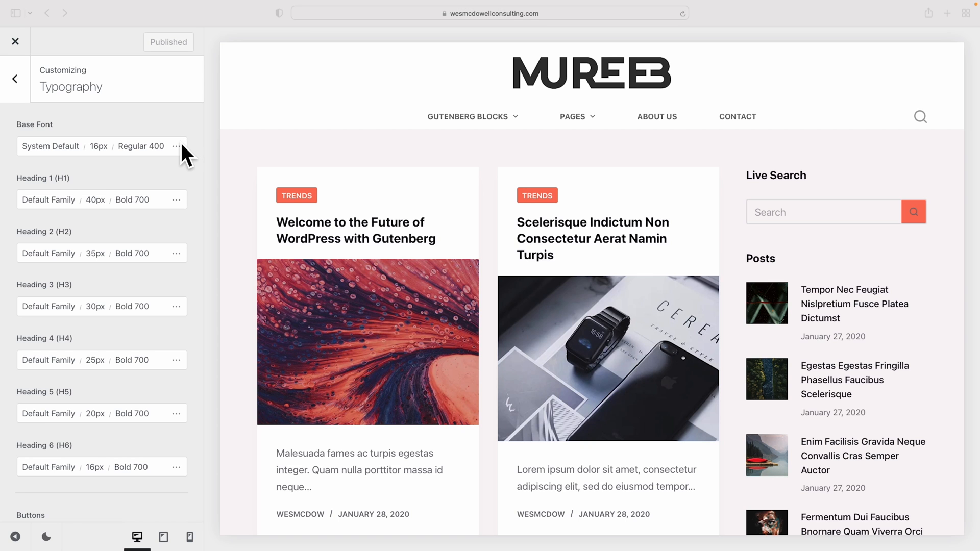
pyautogui.click(62, 148)
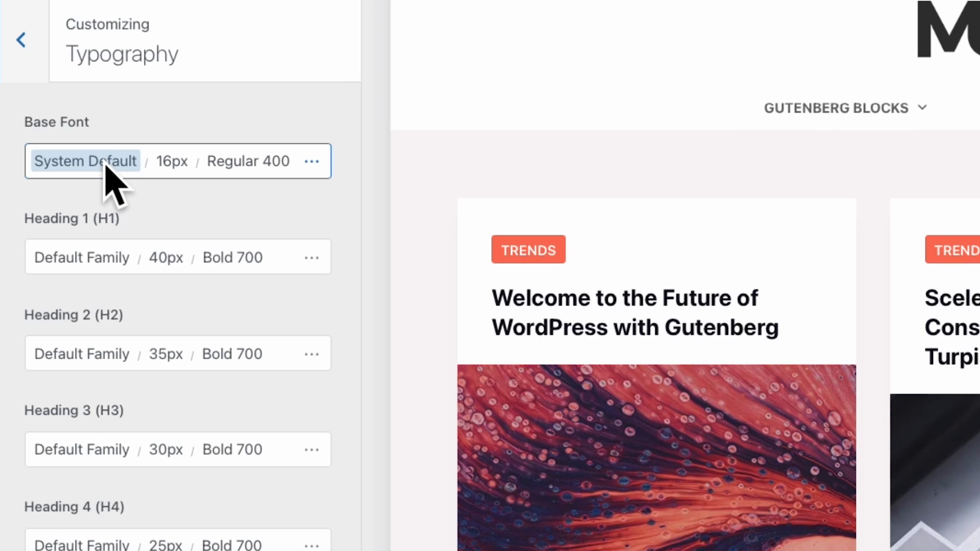
pyautogui.doubleClick(105, 164)
pyautogui.click(119, 233)
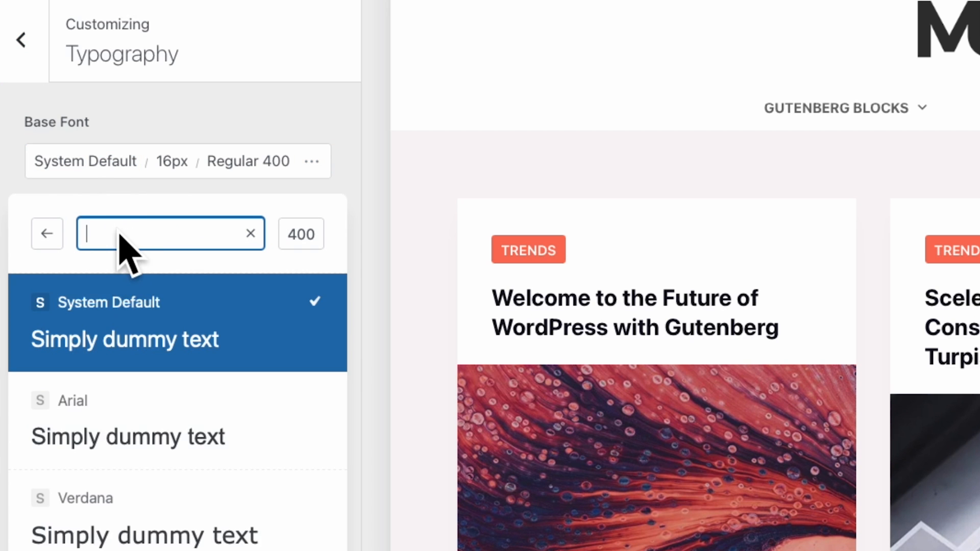
pyautogui.write('montserr')
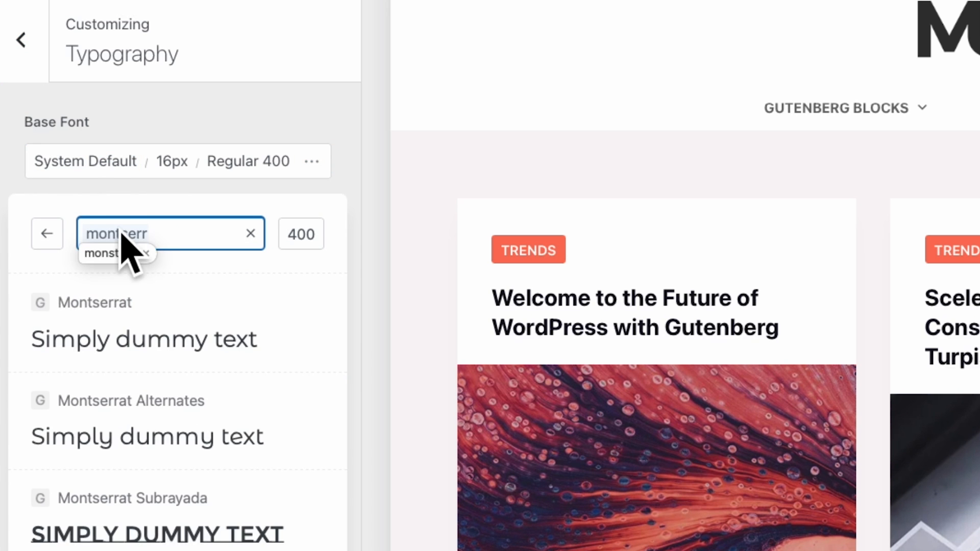
pyautogui.click(141, 337)
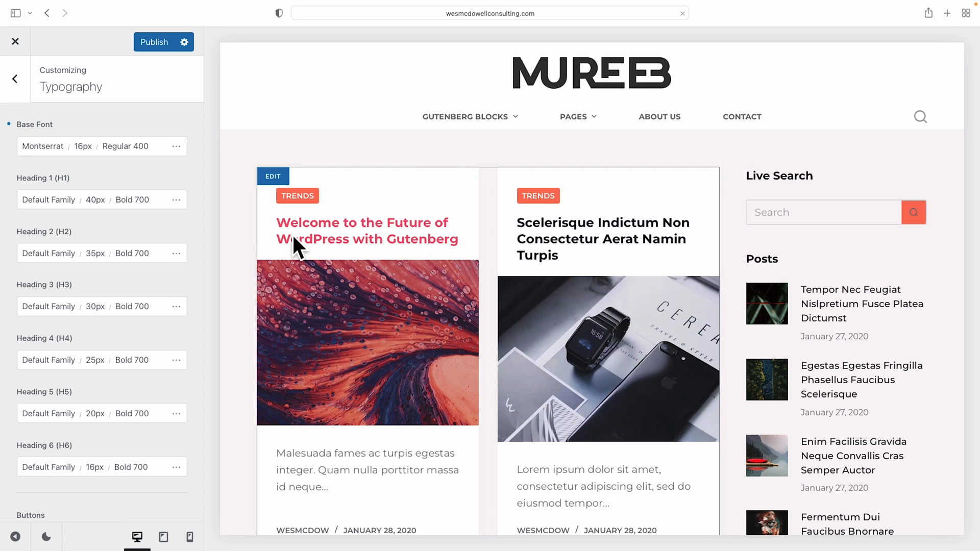
# - Open the Heading 2 font family choices and examine the post titles in the blog preview
pyautogui.click(39, 253)
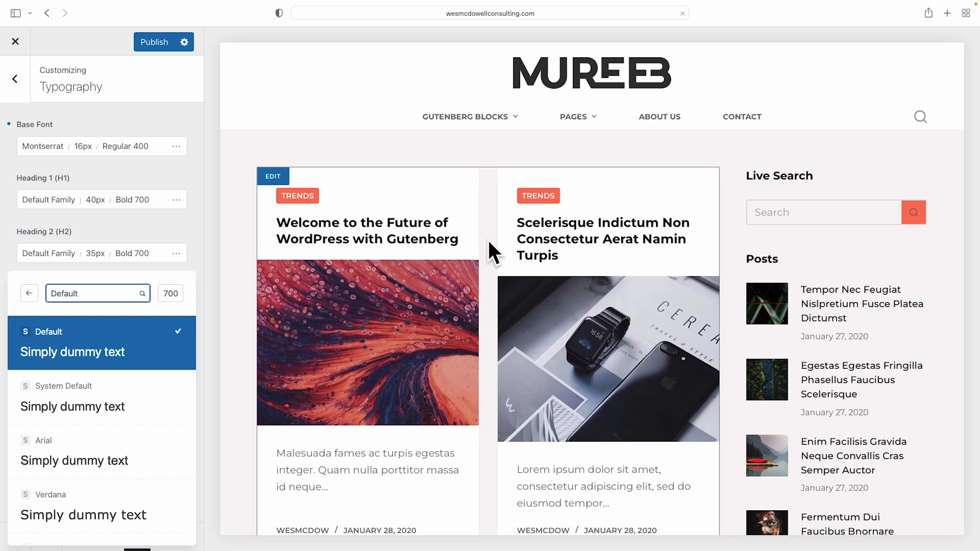
pyautogui.scroll(-2, 488, 328)
pyautogui.scroll(-2, 487, 326)
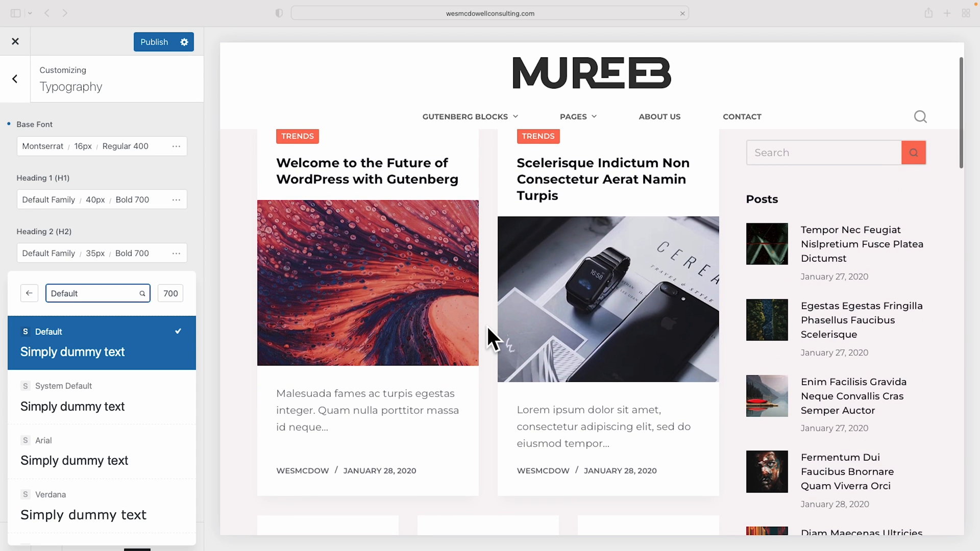
pyautogui.scroll(3, 487, 327)
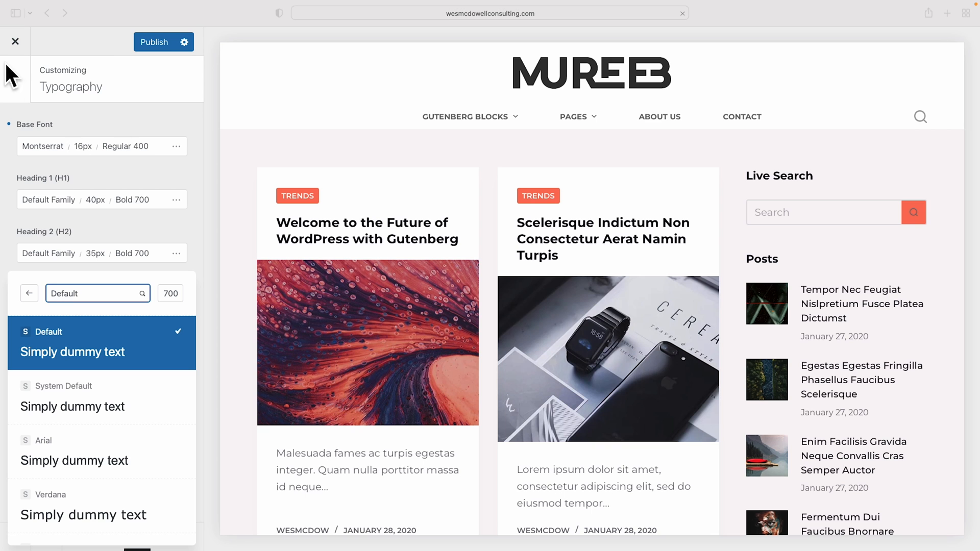
# - Leave Typography, open the Blog Posts customization and examine the current post layout in the preview
pyautogui.click(13, 78)
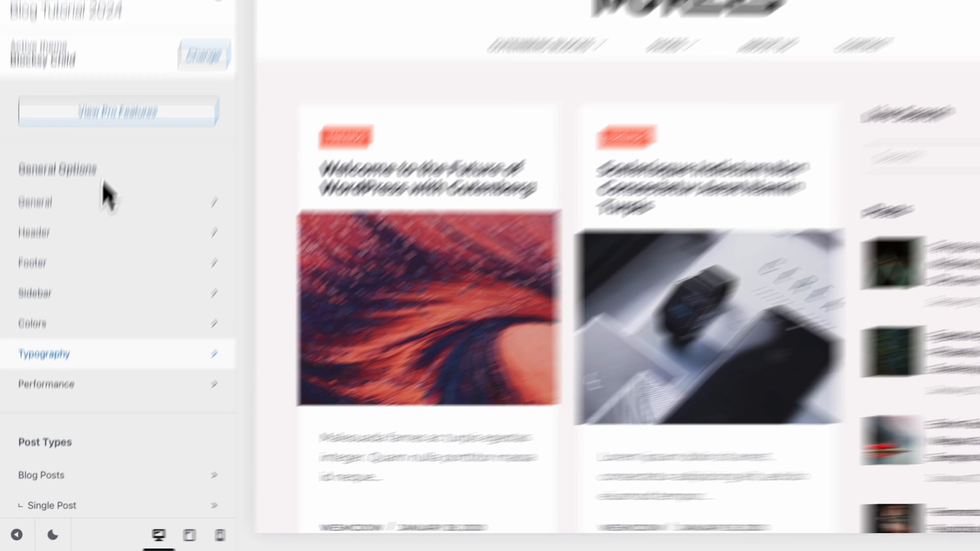
pyautogui.scroll(-3, 102, 279)
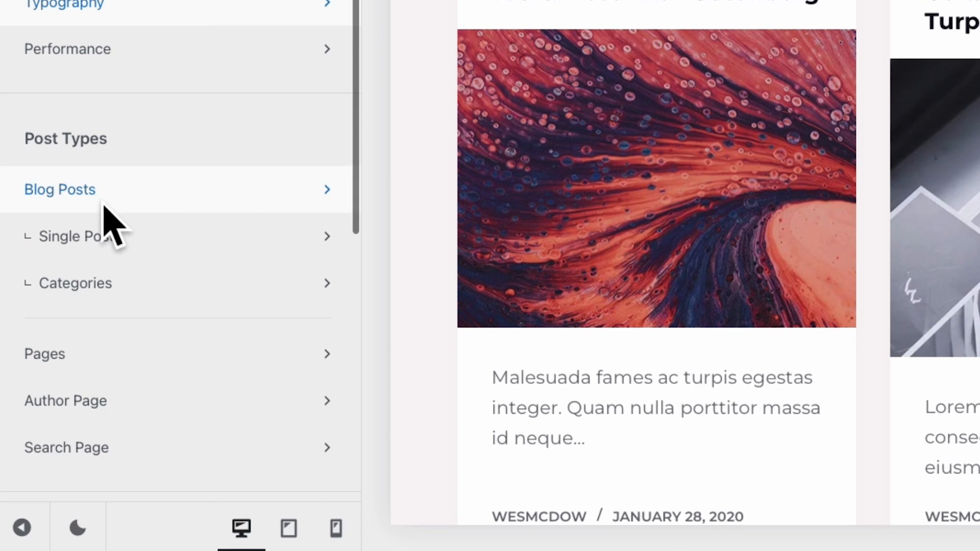
pyautogui.click(256, 191)
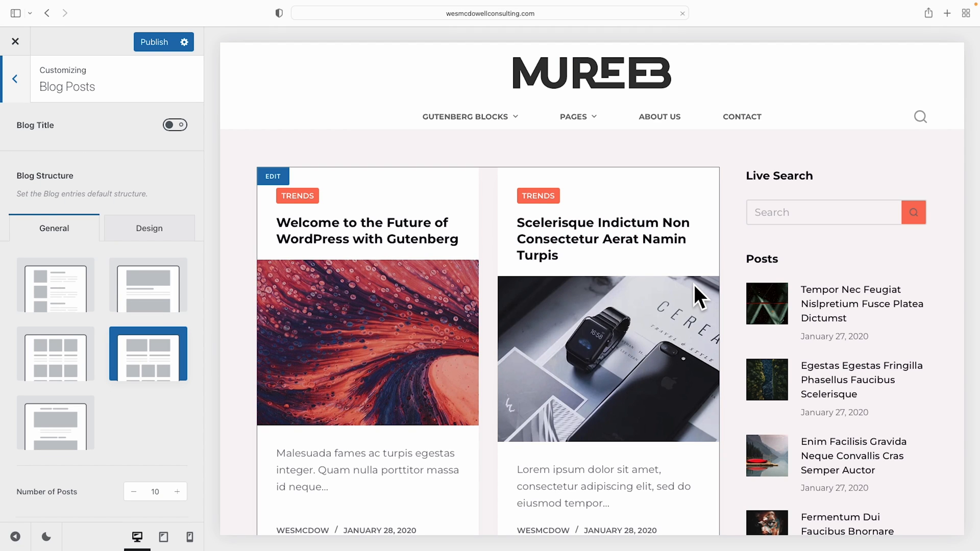
pyautogui.scroll(-8, 693, 283)
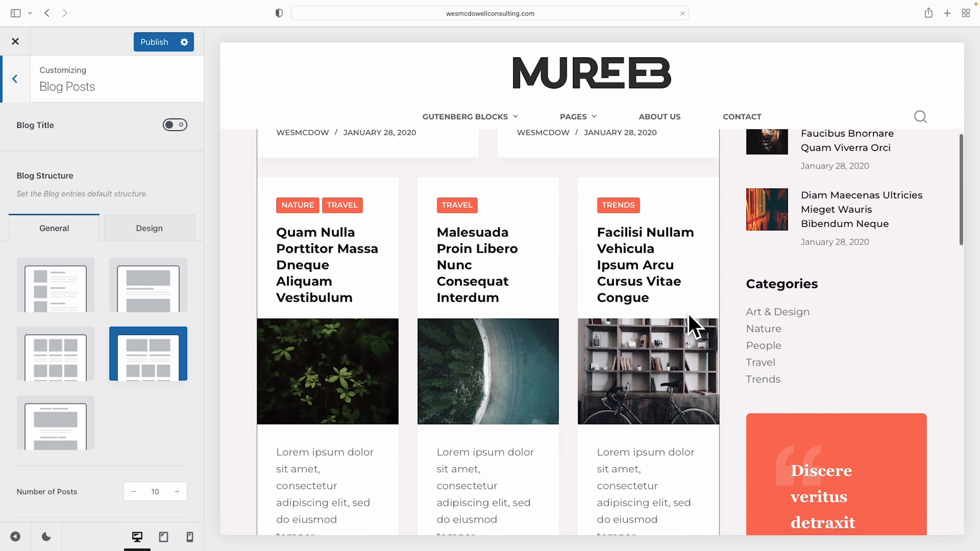
pyautogui.scroll(-3, 688, 313)
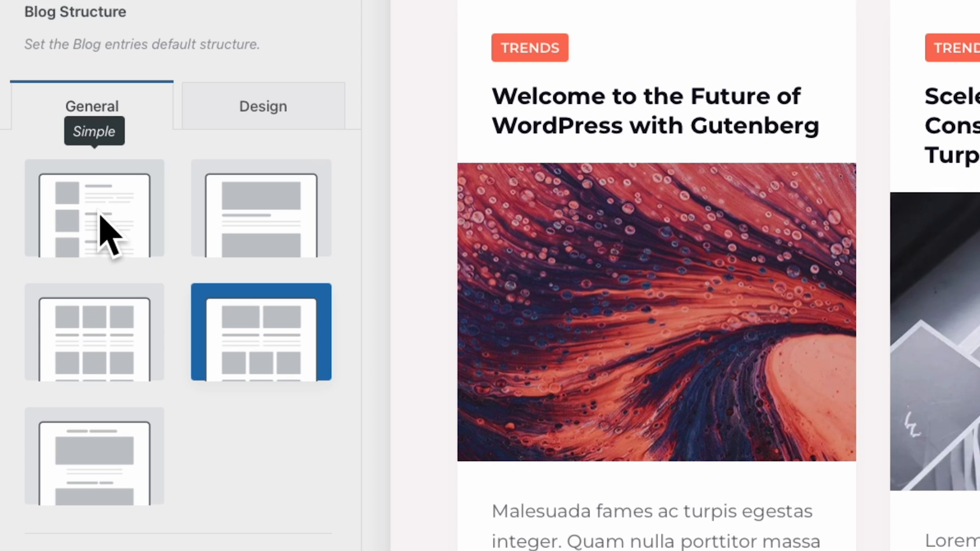
# - Try the Simple, full-width image and Grid blog structures, then switch back to the layout with two cards above three
pyautogui.click(108, 231)
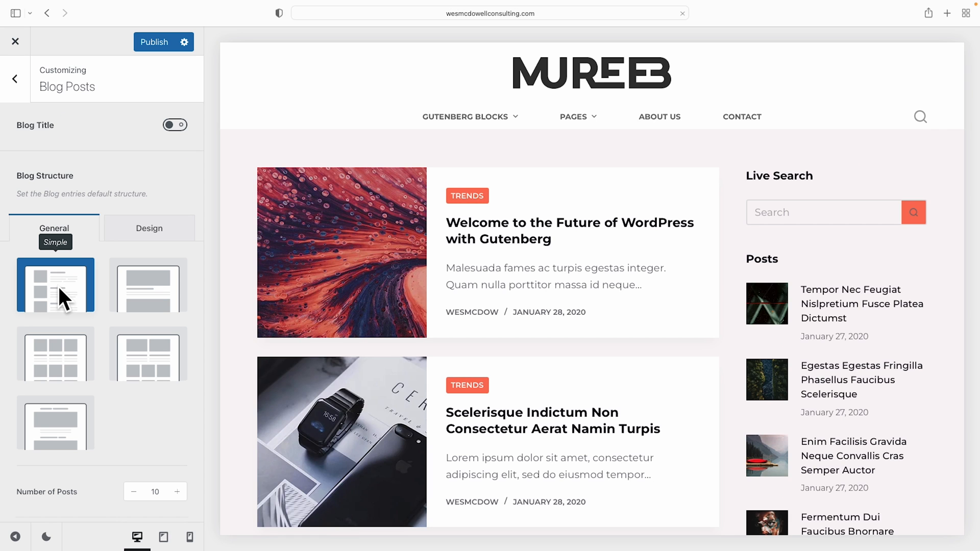
pyautogui.click(151, 290)
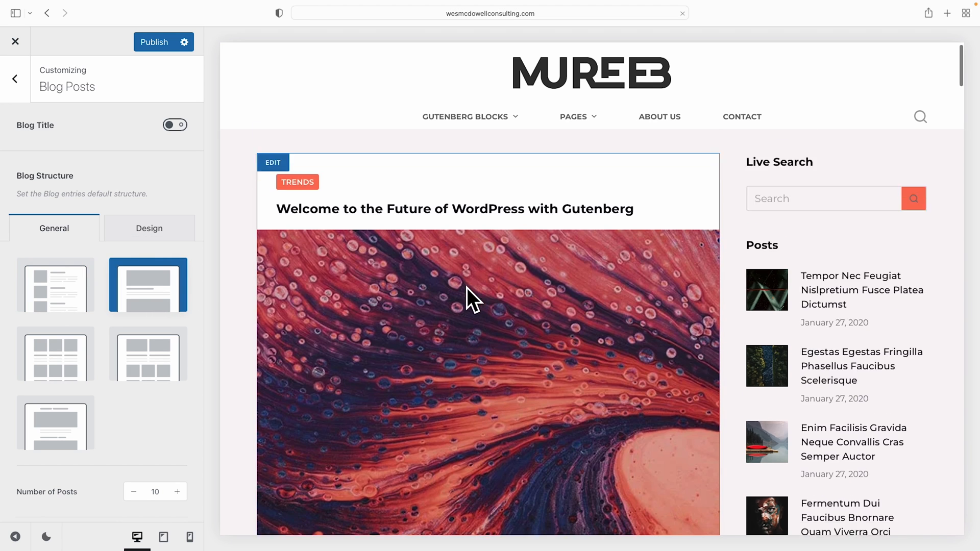
pyautogui.click(61, 367)
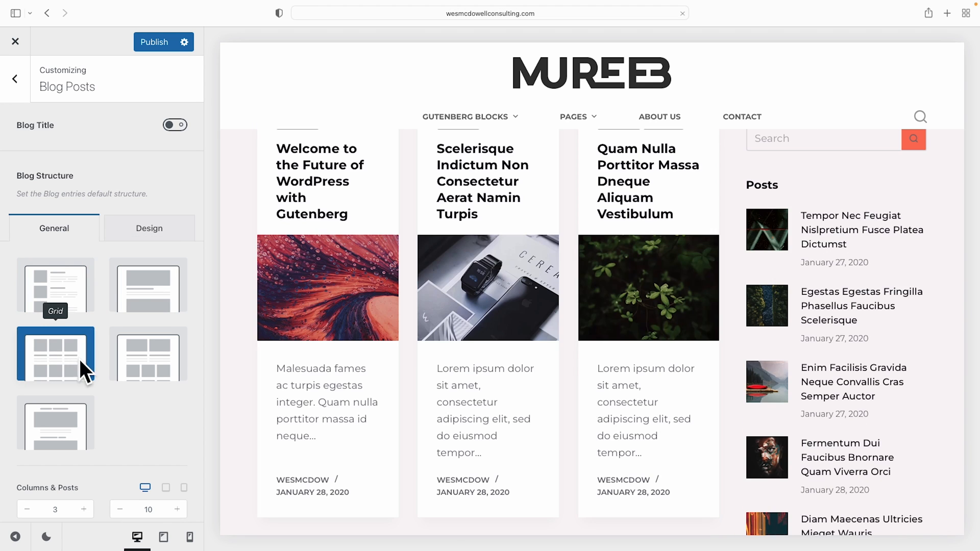
pyautogui.click(148, 354)
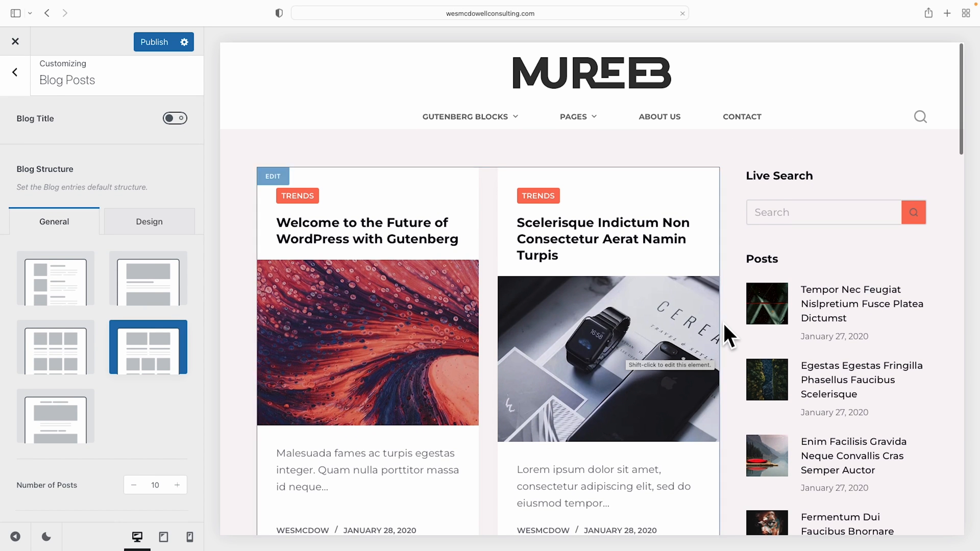
# - Look through the blog preview to examine the alternating card rows, the number of posts setting and the page navigation
pyautogui.scroll(-6, 650, 319)
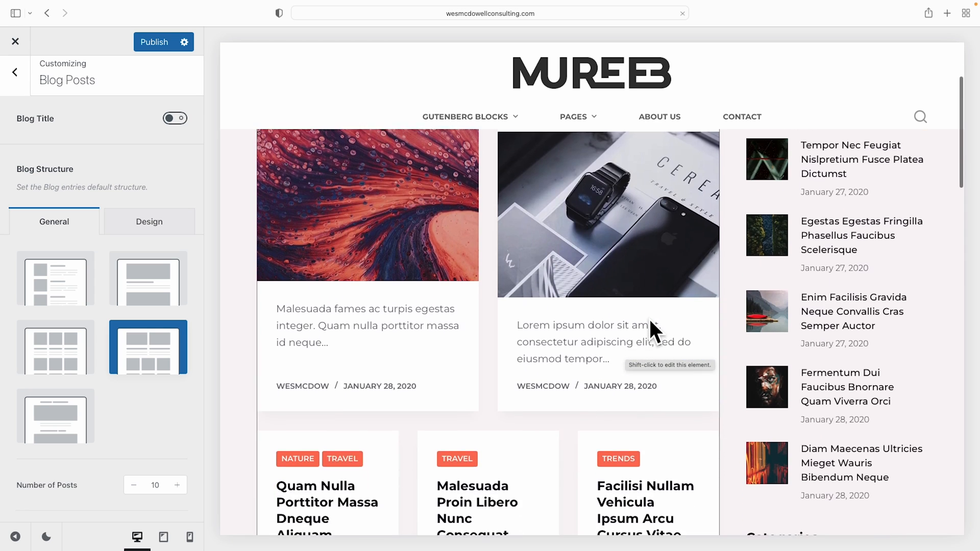
pyautogui.scroll(-10, 649, 319)
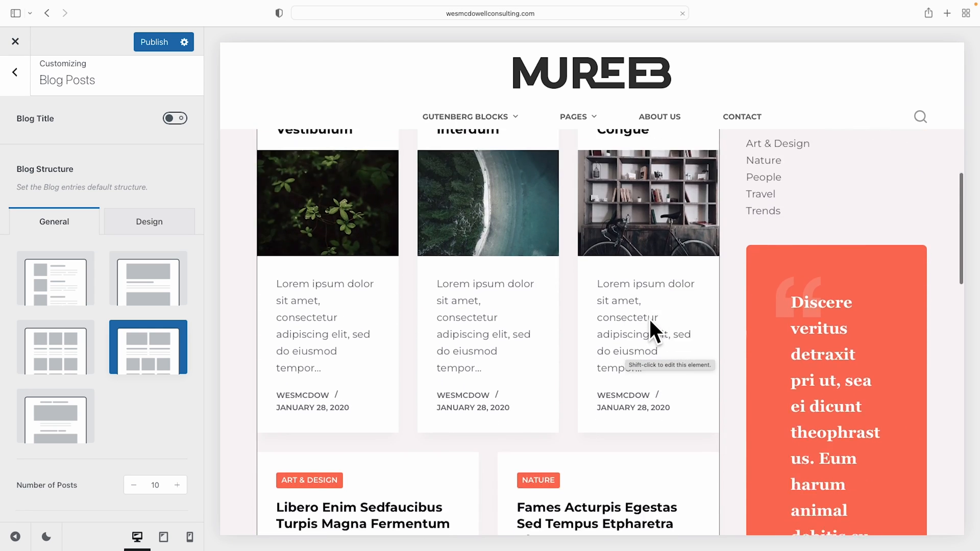
pyautogui.scroll(15, 650, 319)
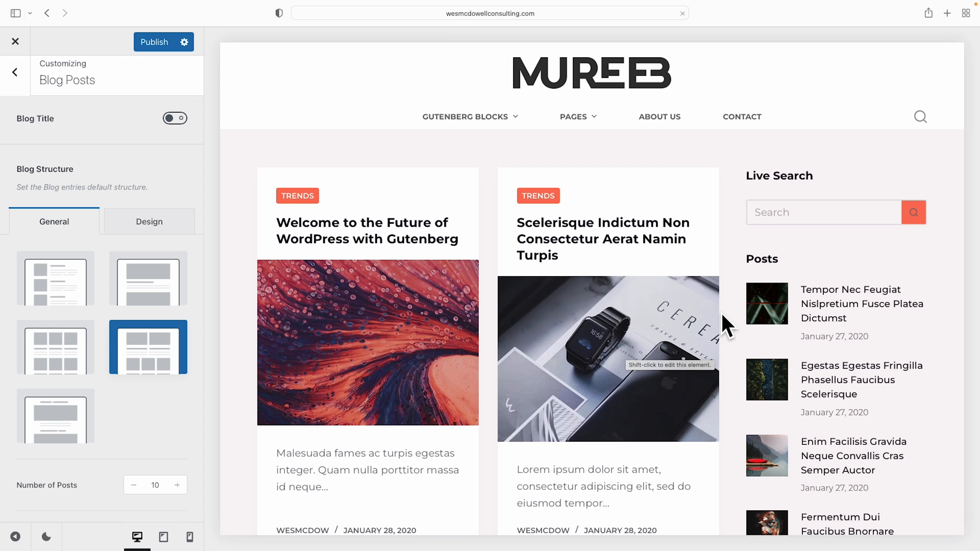
pyautogui.scroll(-3, 98, 335)
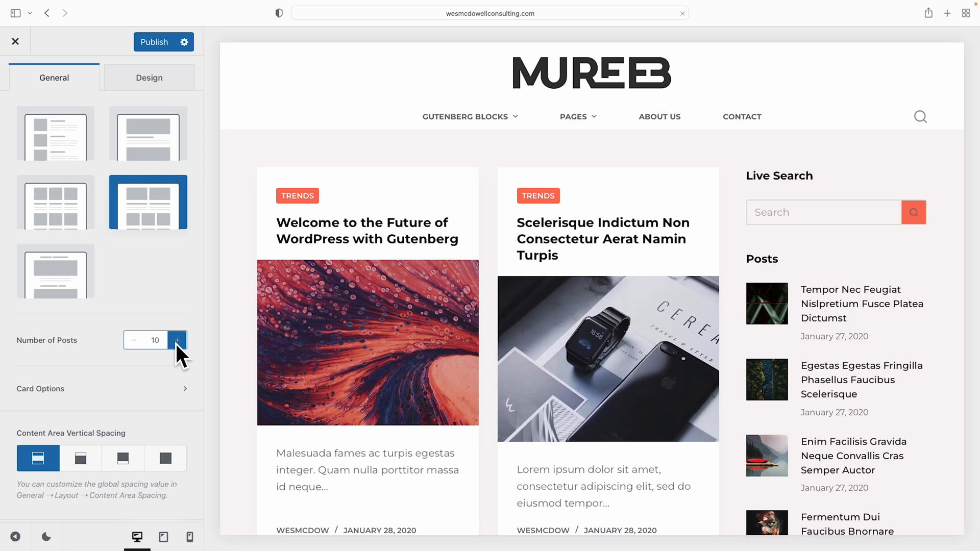
pyautogui.scroll(-10, 354, 361)
pyautogui.scroll(-10, 431, 375)
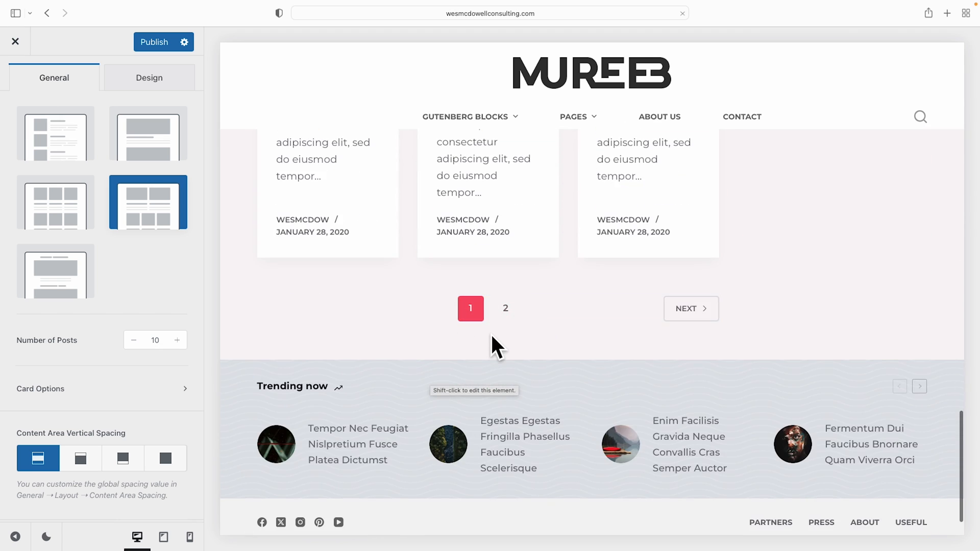
# - Look through the remaining Blog Posts options, including card options, vertical spacing, sidebar, pagination and cards reveal effect
pyautogui.scroll(-2, 128, 372)
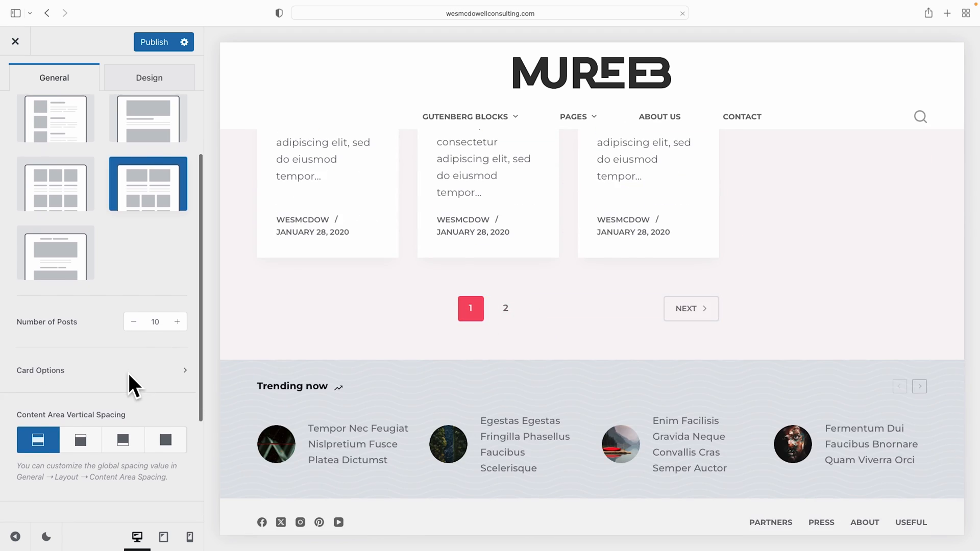
pyautogui.scroll(-5, 151, 360)
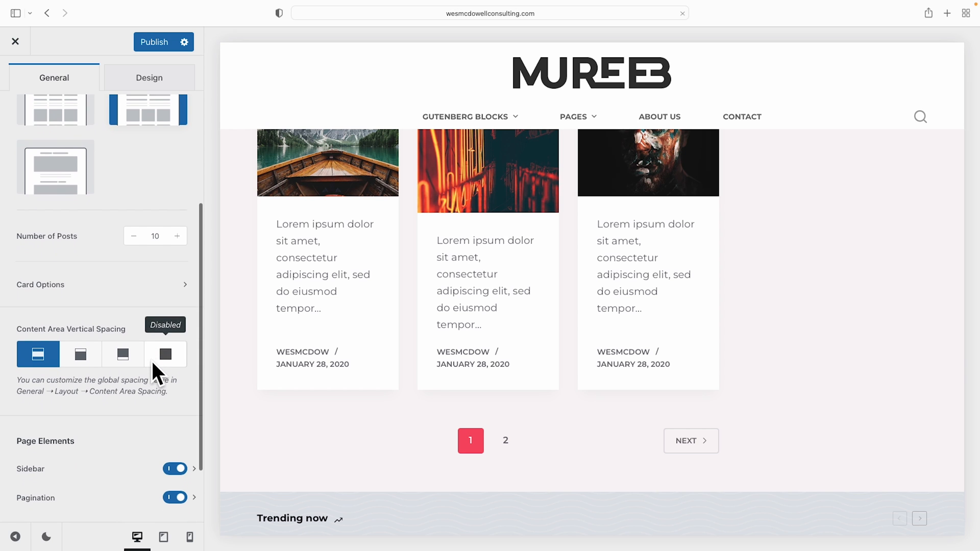
pyautogui.scroll(-3, 139, 341)
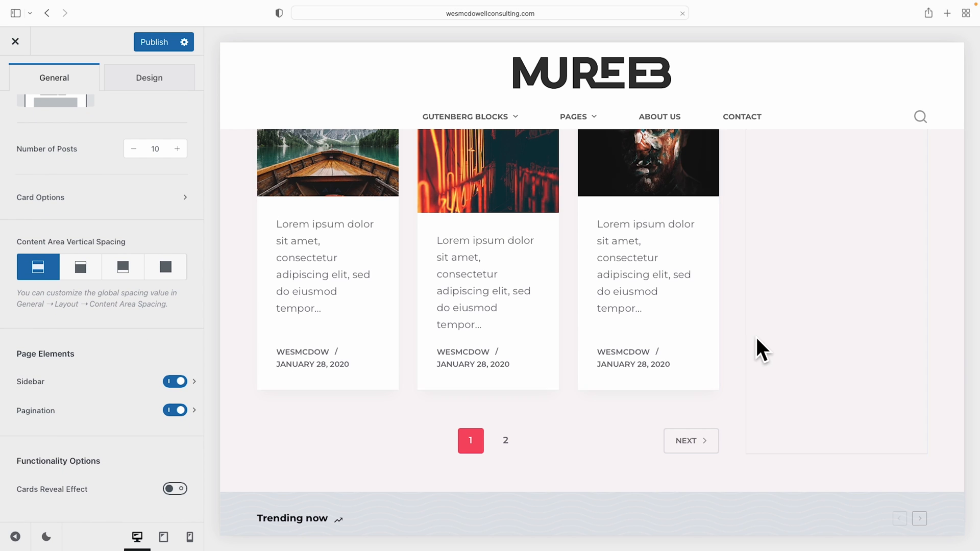
pyautogui.scroll(3, 820, 246)
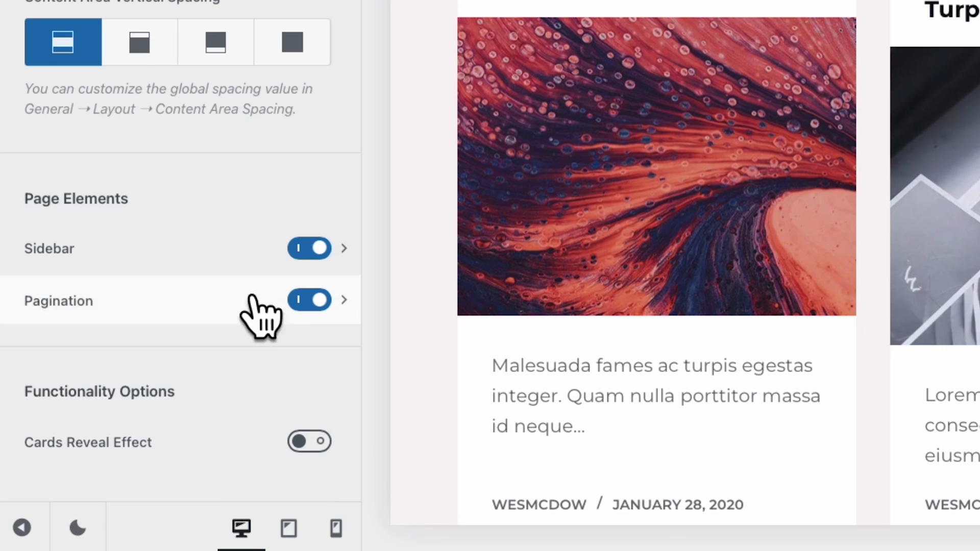
pyautogui.scroll(1, 292, 252)
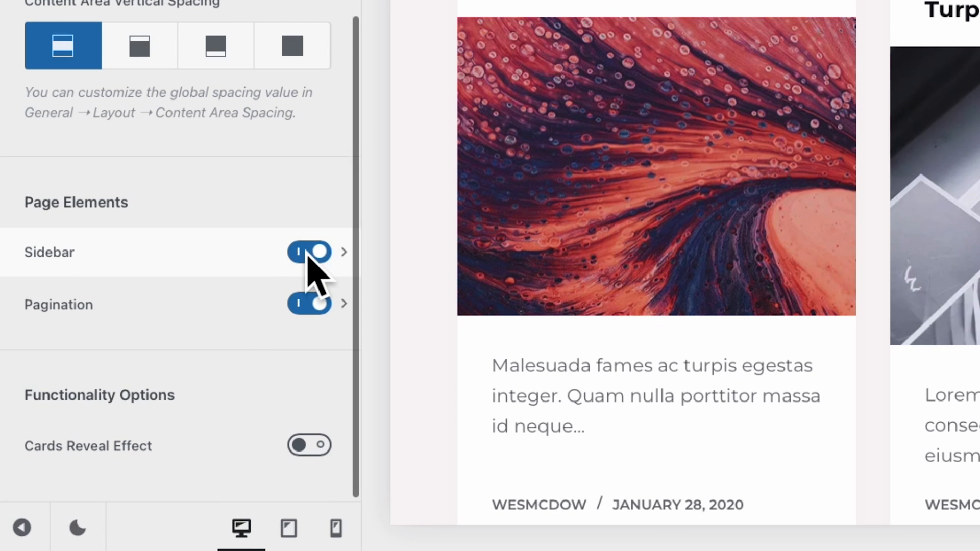
# - Turn off the blog posts sidebar and enable the Cards Reveal Effect, checking the effect in the preview
pyautogui.click(309, 253)
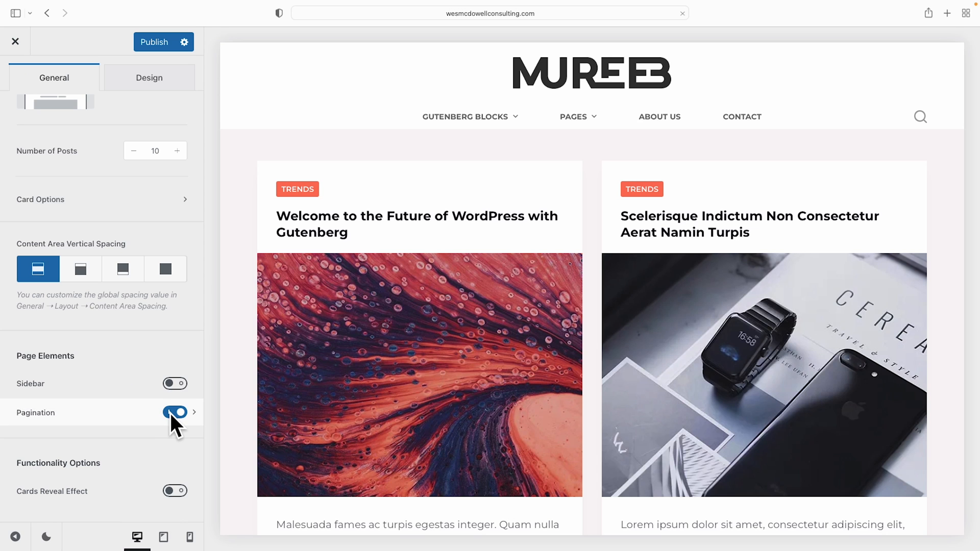
pyautogui.scroll(-1, 172, 430)
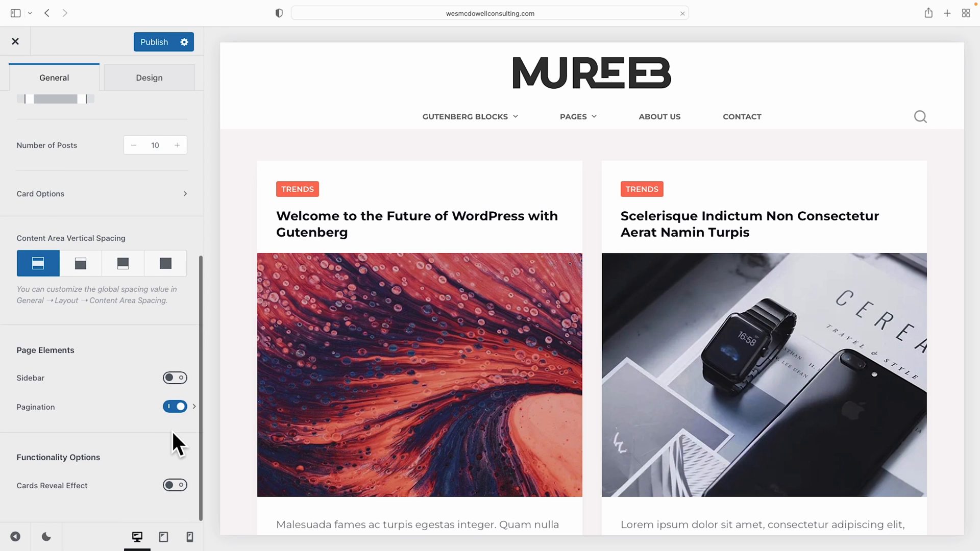
pyautogui.click(174, 488)
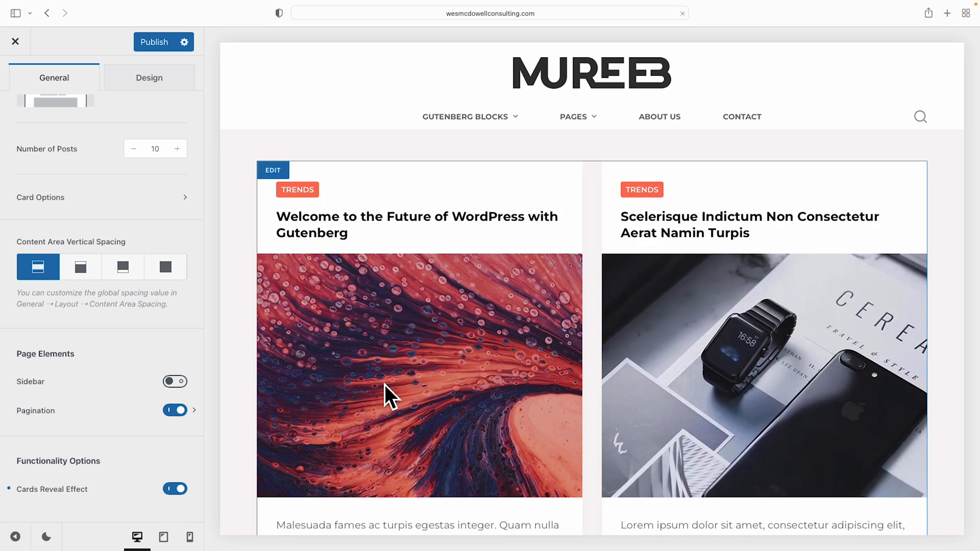
pyautogui.scroll(-3, 385, 388)
pyautogui.scroll(-10, 385, 388)
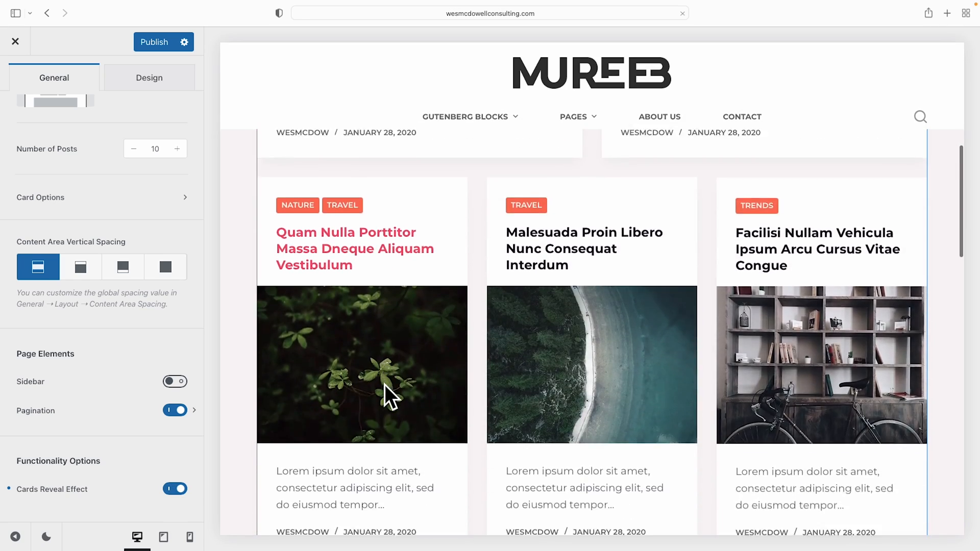
pyautogui.scroll(-1, 384, 385)
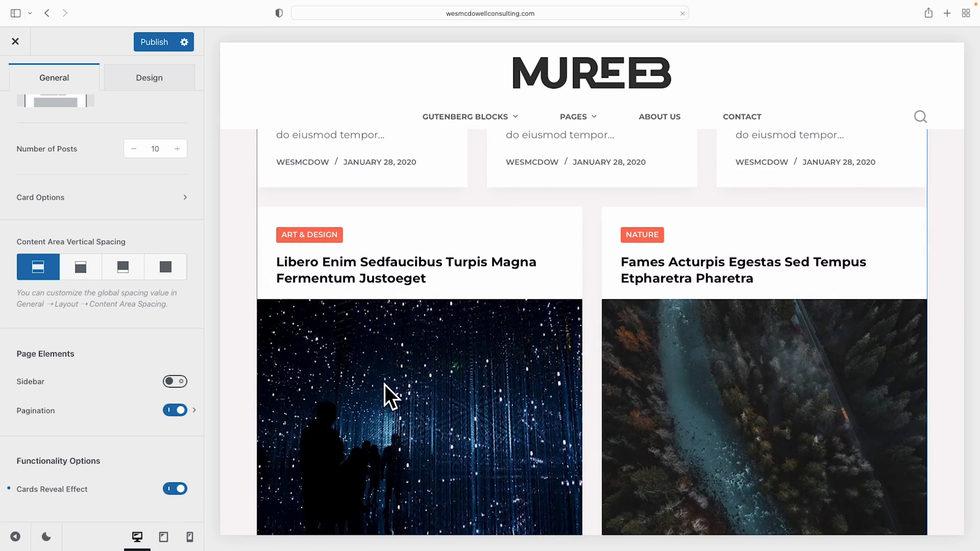
pyautogui.scroll(5, 384, 384)
pyautogui.scroll(8, 386, 387)
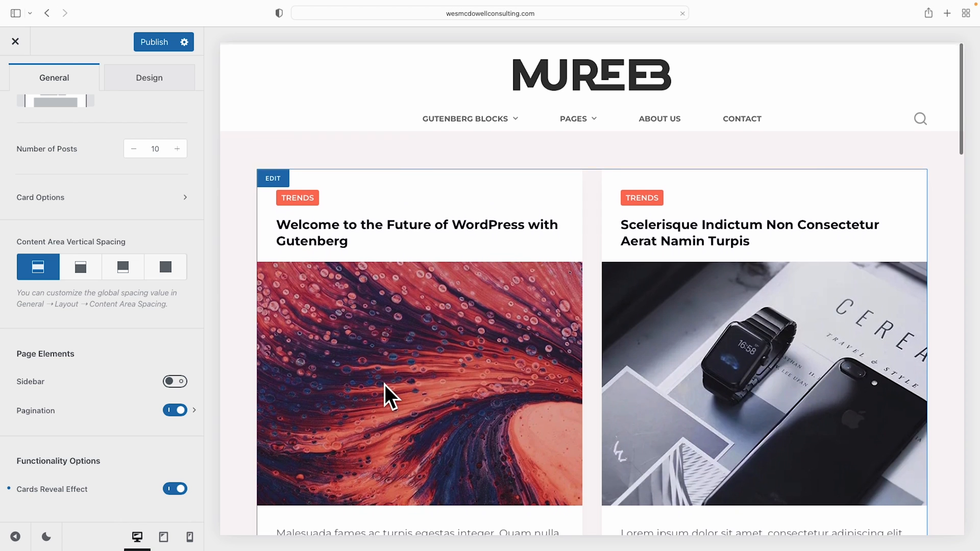
# - Open the Card Options for blog posts and examine the elements of the three-card row in the preview
pyautogui.scroll(6, 182, 414)
pyautogui.scroll(-3, 187, 410)
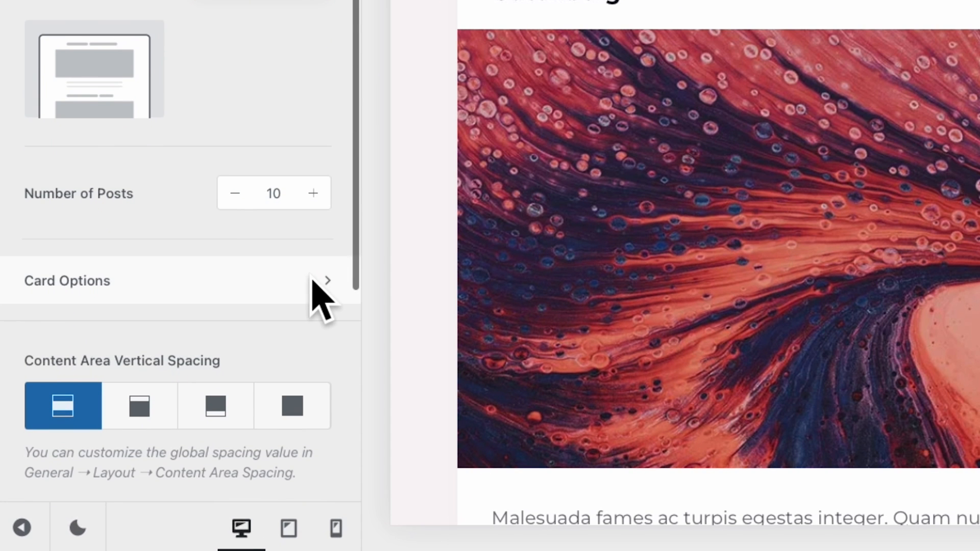
pyautogui.click(312, 280)
pyautogui.scroll(-6, 395, 386)
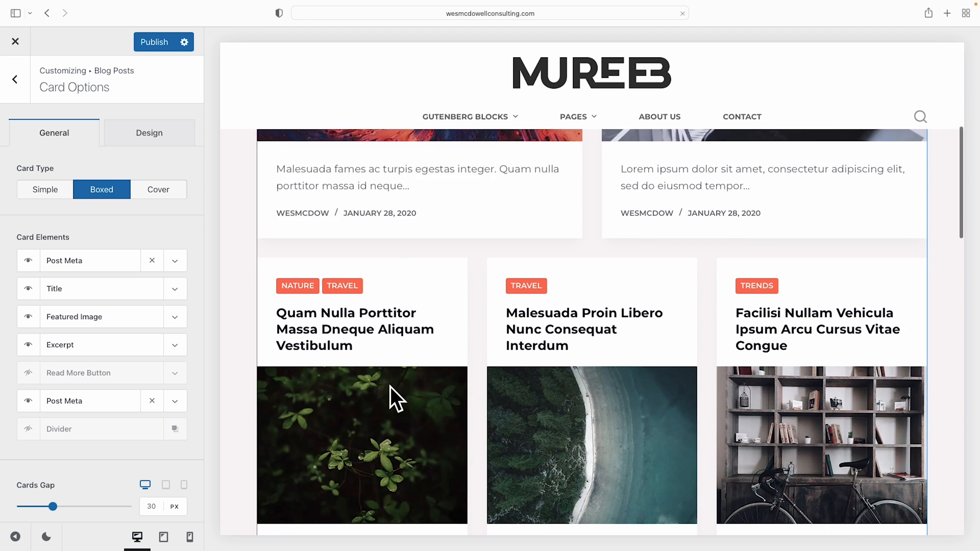
pyautogui.scroll(-2, 390, 387)
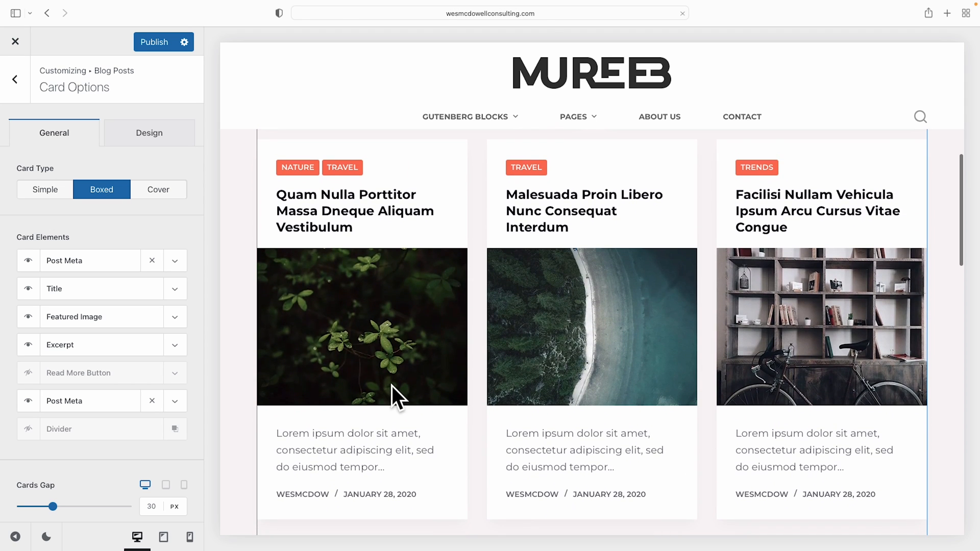
pyautogui.scroll(1, 235, 308)
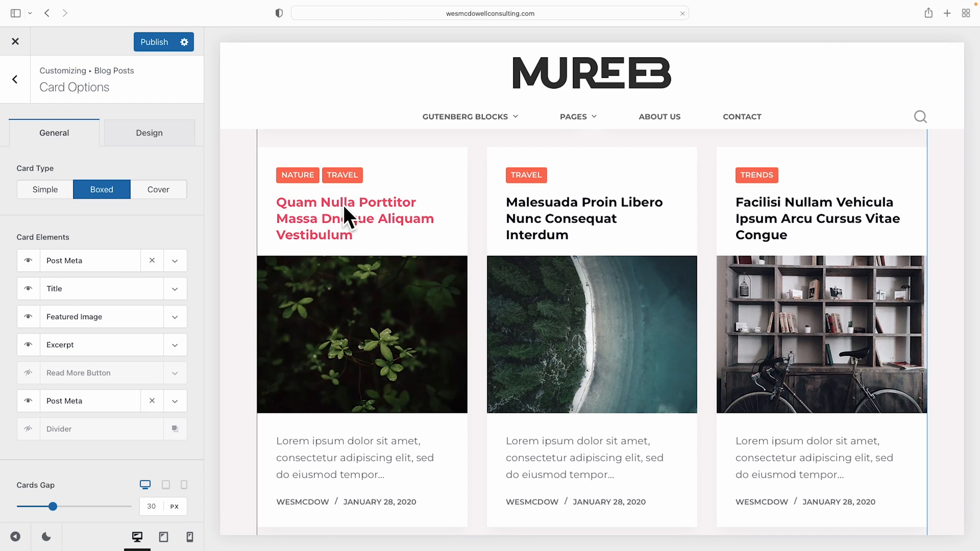
pyautogui.scroll(-2, 370, 341)
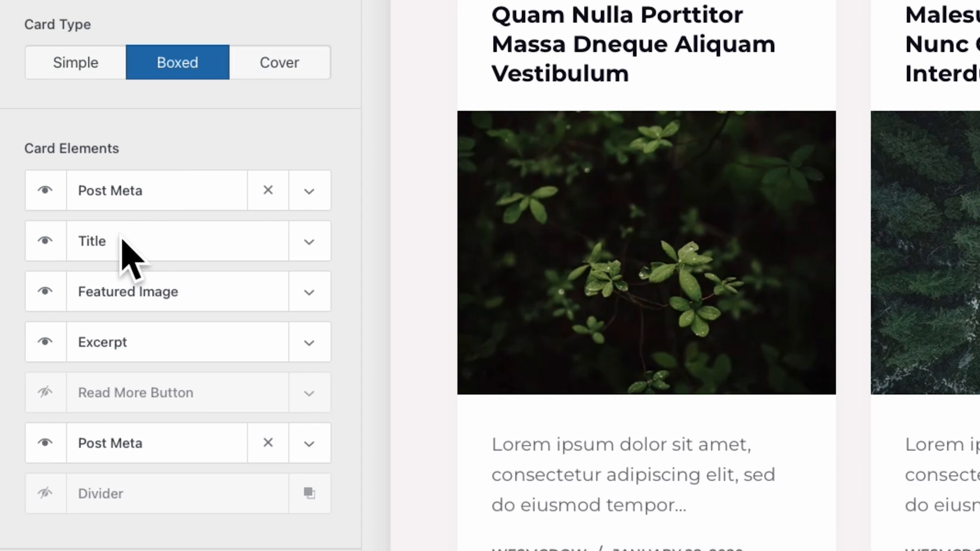
# - Place the card title below the featured image, remove the upper Post Meta element and hide the excerpt
pyautogui.moveTo(120, 240); pyautogui.dragTo(121, 300)
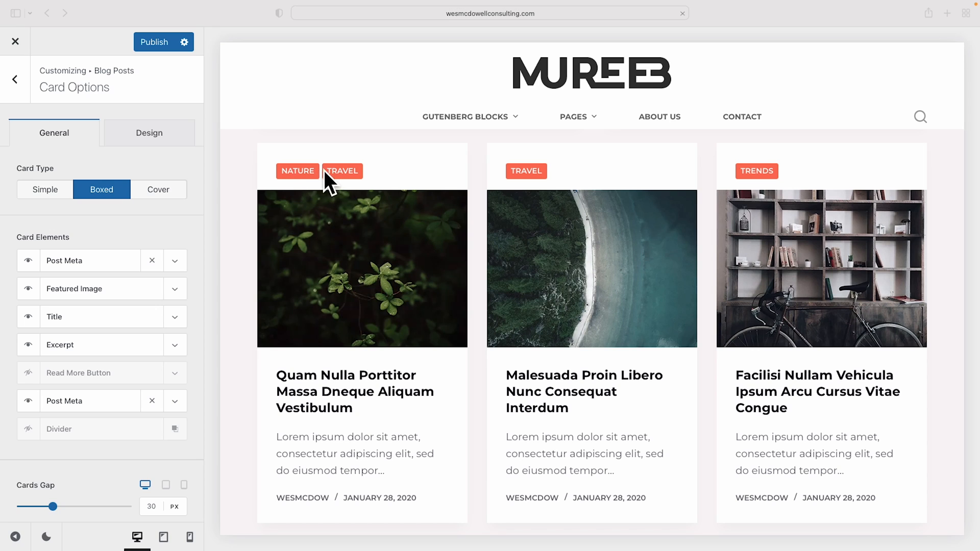
pyautogui.click(152, 261)
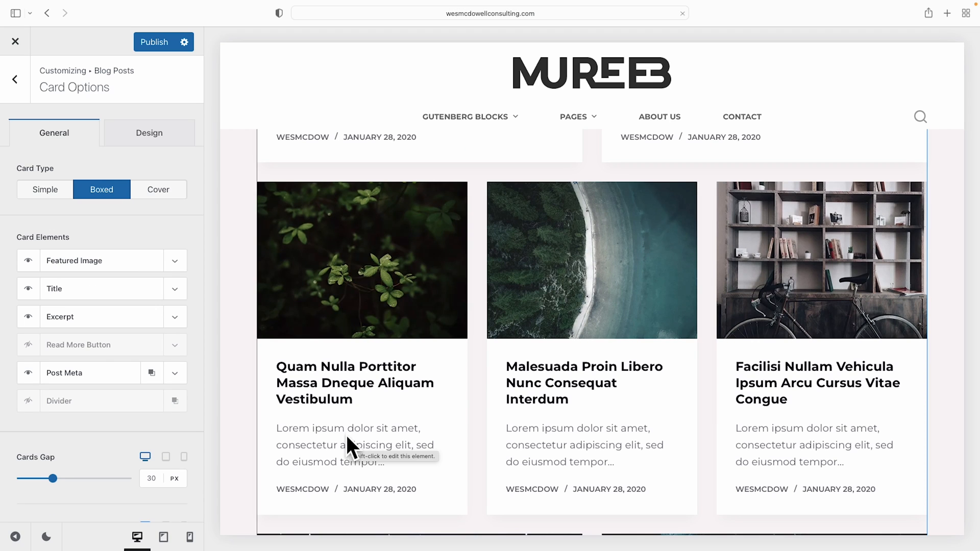
pyautogui.click(28, 315)
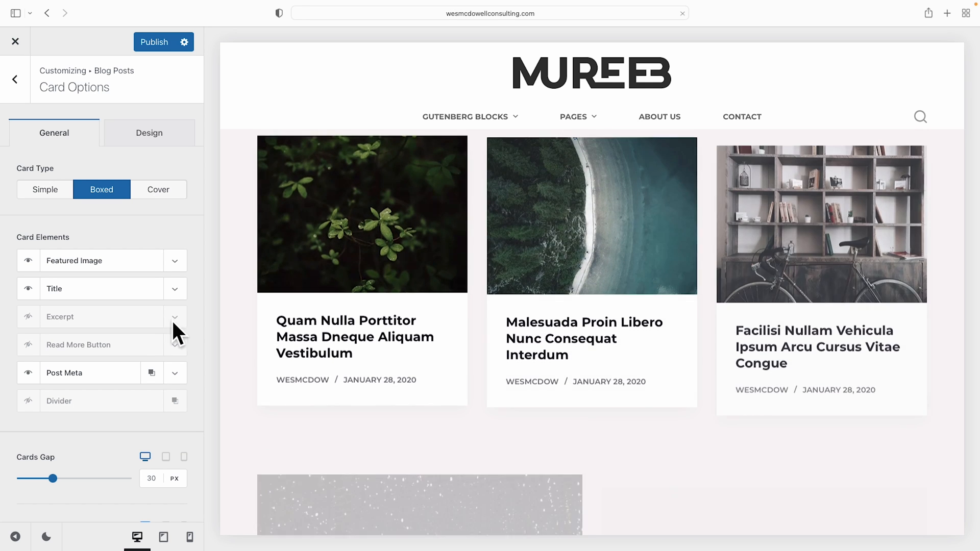
pyautogui.scroll(1, 322, 383)
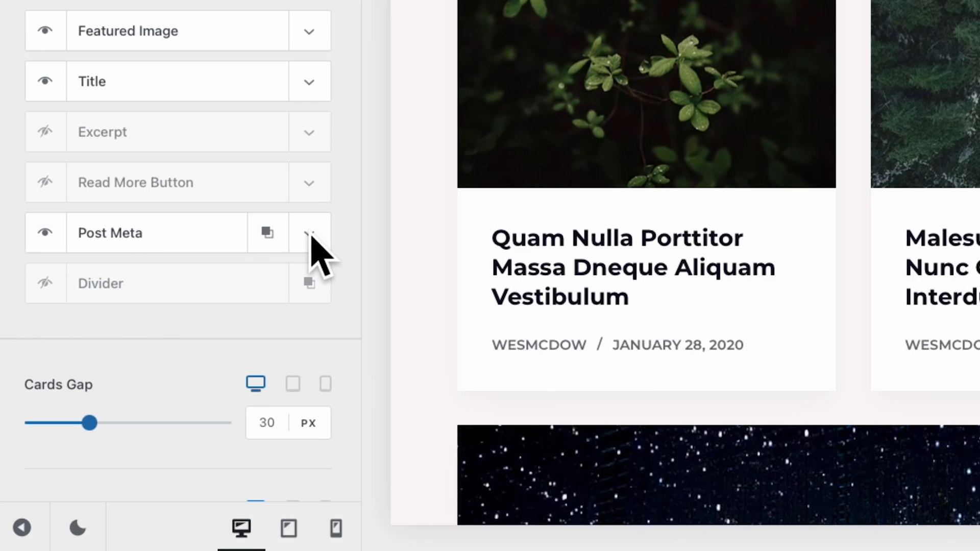
# - Set the remaining Post Meta element to show only the author by hiding Taxonomies and enabling Author
pyautogui.click(310, 235)
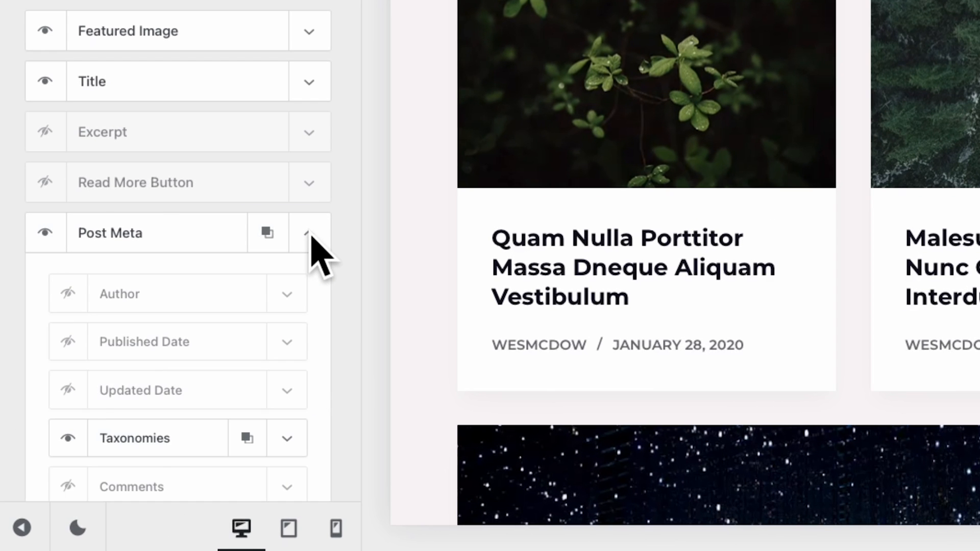
pyautogui.scroll(-3, 179, 285)
pyautogui.click(68, 295)
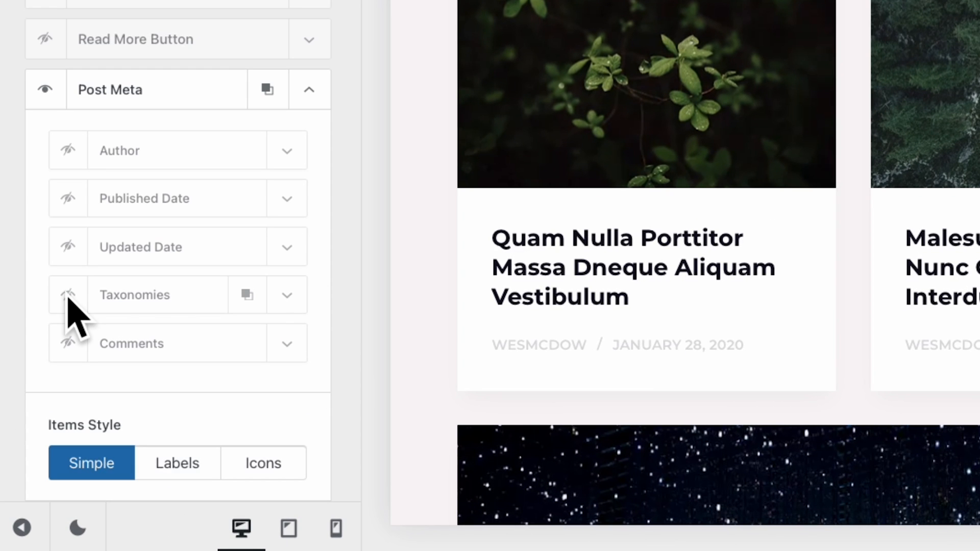
pyautogui.click(68, 150)
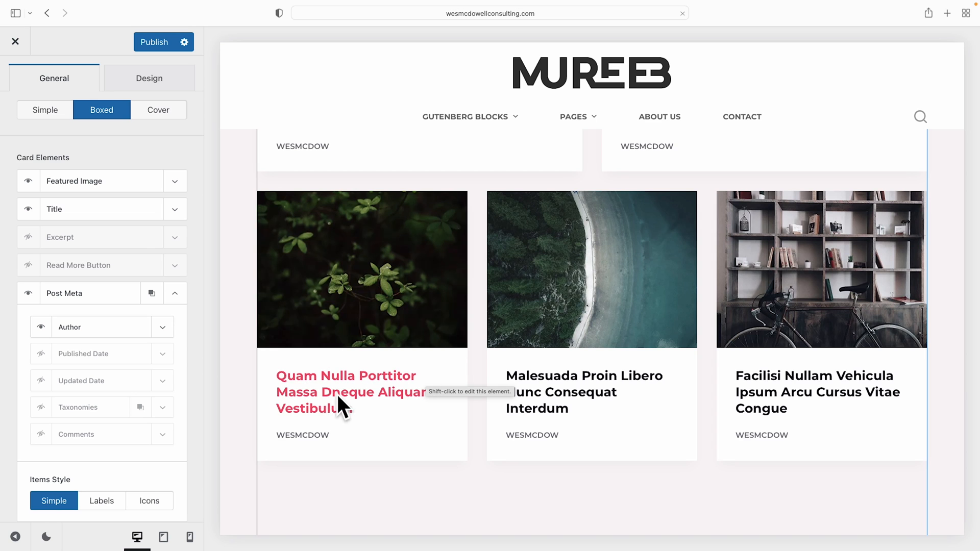
# - Hide Post Meta and show the Read More button instead, trying the Outline type before settling on Simple
pyautogui.click(28, 293)
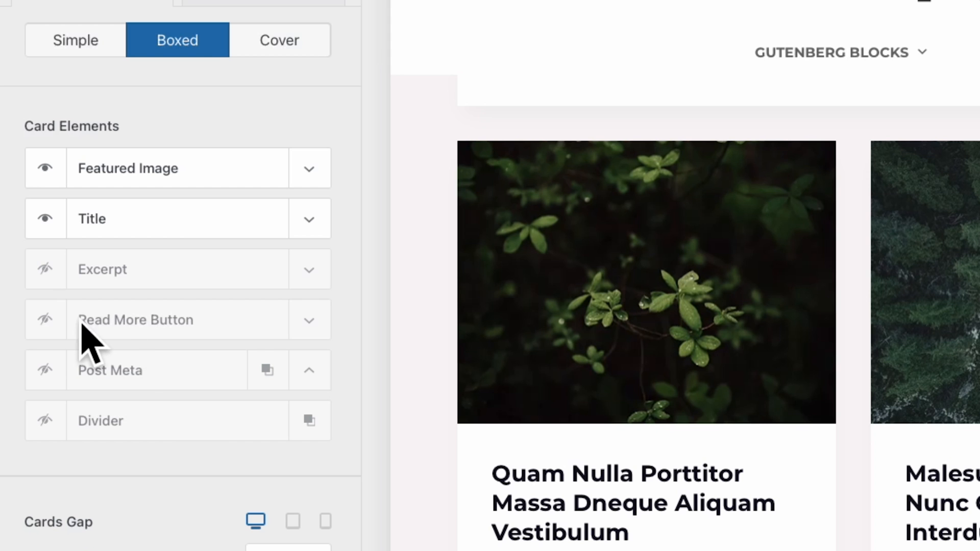
pyautogui.click(44, 320)
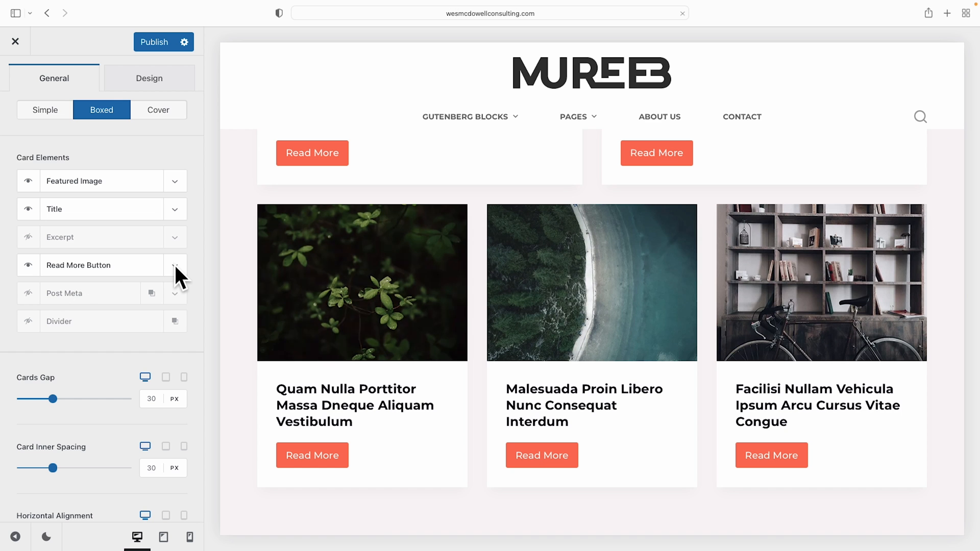
pyautogui.click(174, 266)
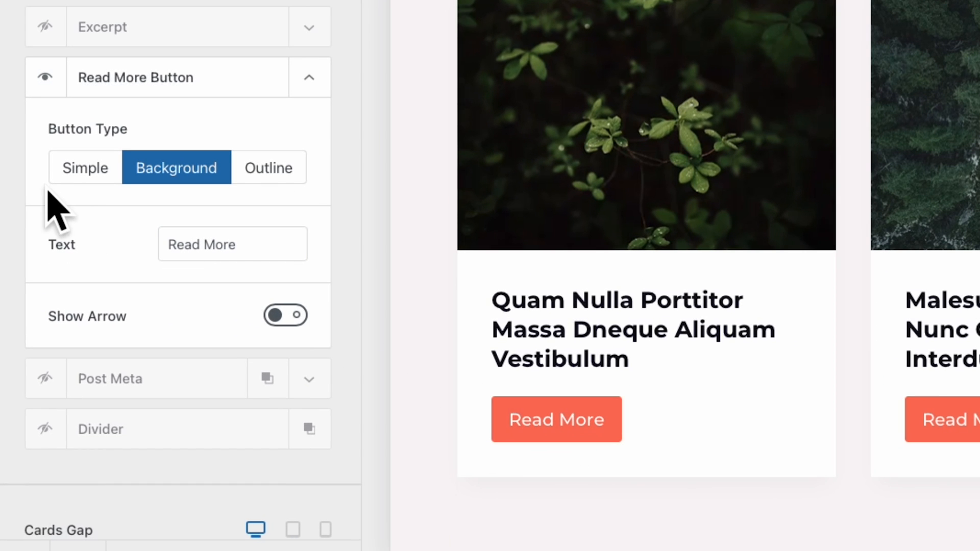
pyautogui.click(74, 170)
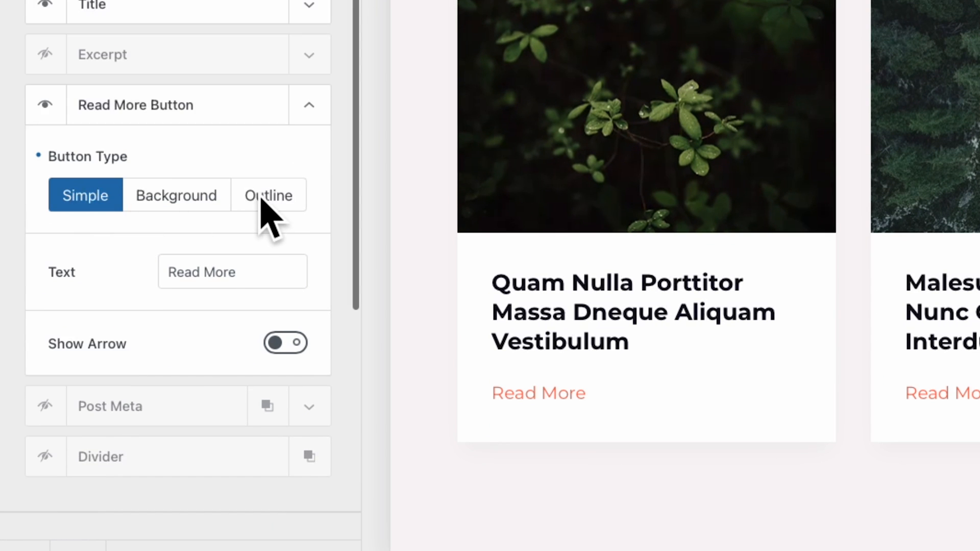
pyautogui.click(265, 201)
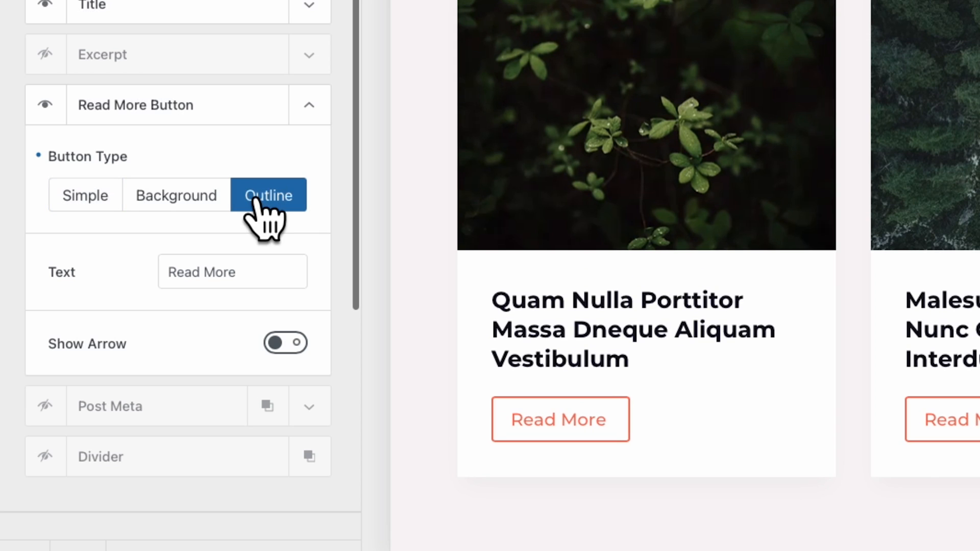
pyautogui.click(95, 202)
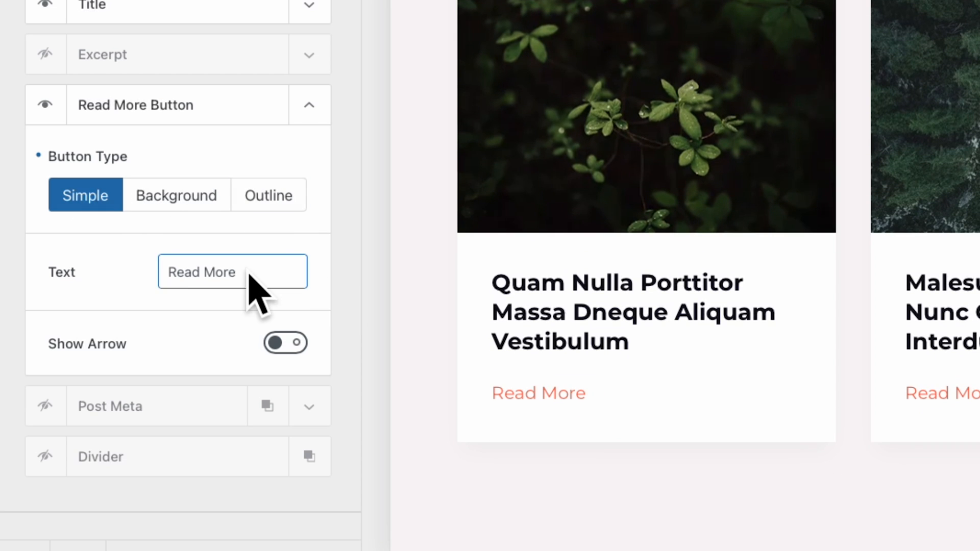
# - Set the Read More button's text to "Read Story" and show its arrow
pyautogui.click(229, 275)
pyautogui.doubleClick(229, 275)
pyautogui.write('Staory')
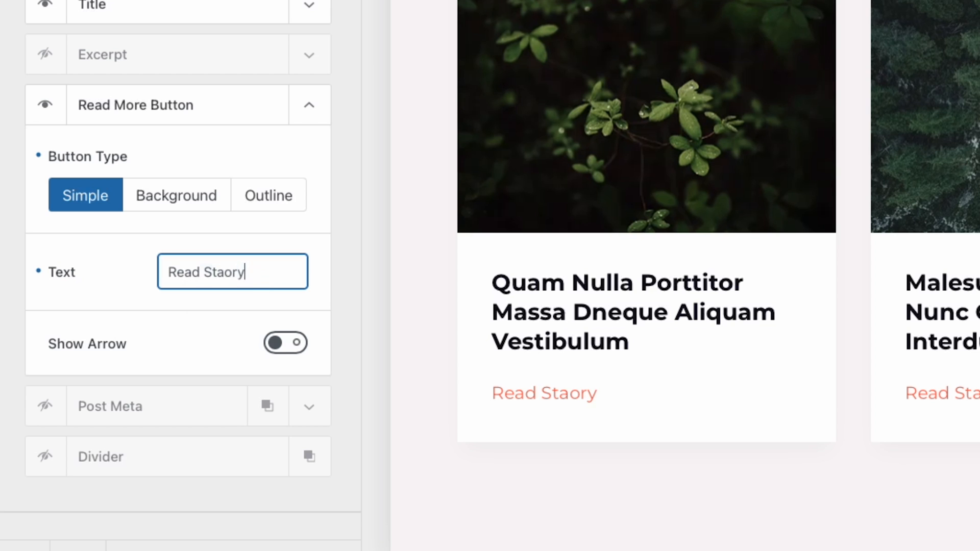
pyautogui.click(284, 343)
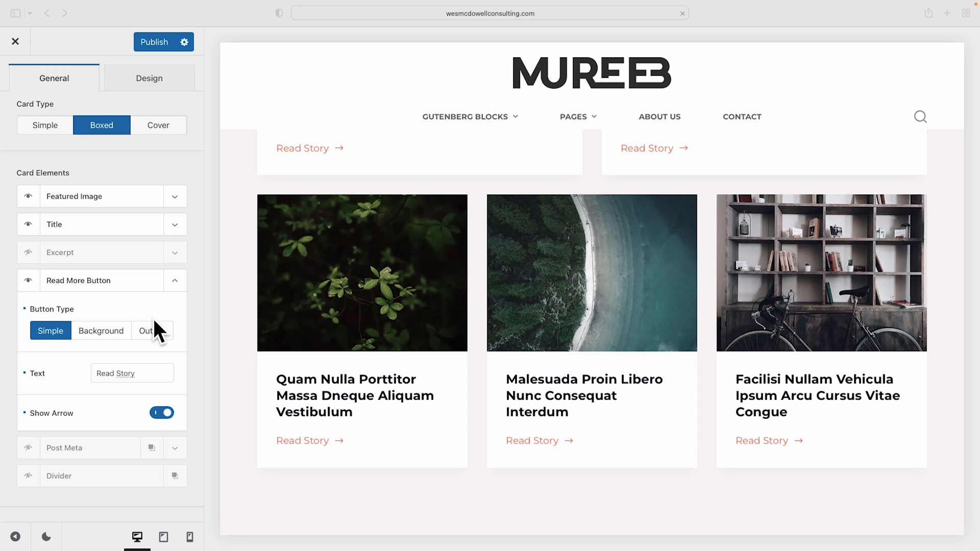
# - Try the Simple and Cover card types for the blog posts, then switch back to Boxed
pyautogui.scroll(2, 152, 317)
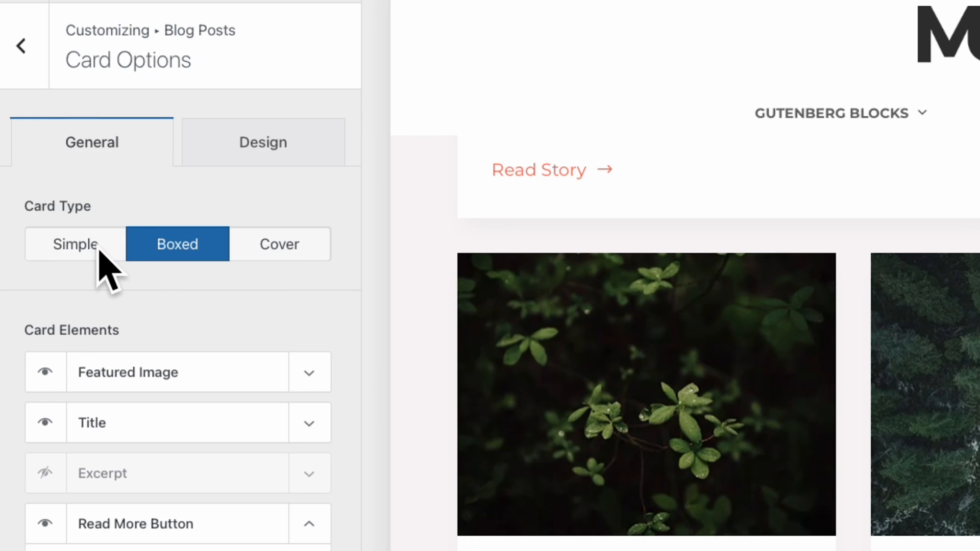
pyautogui.click(72, 246)
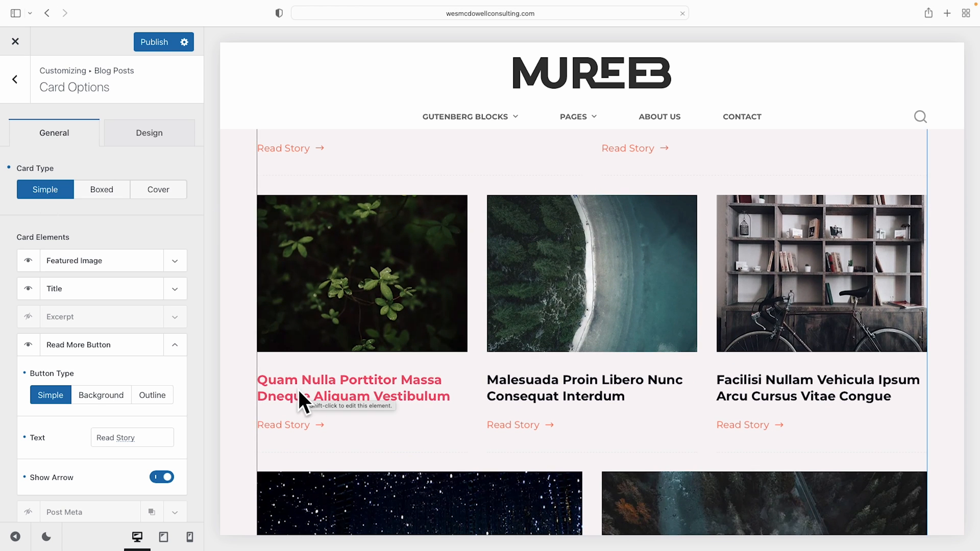
pyautogui.click(160, 189)
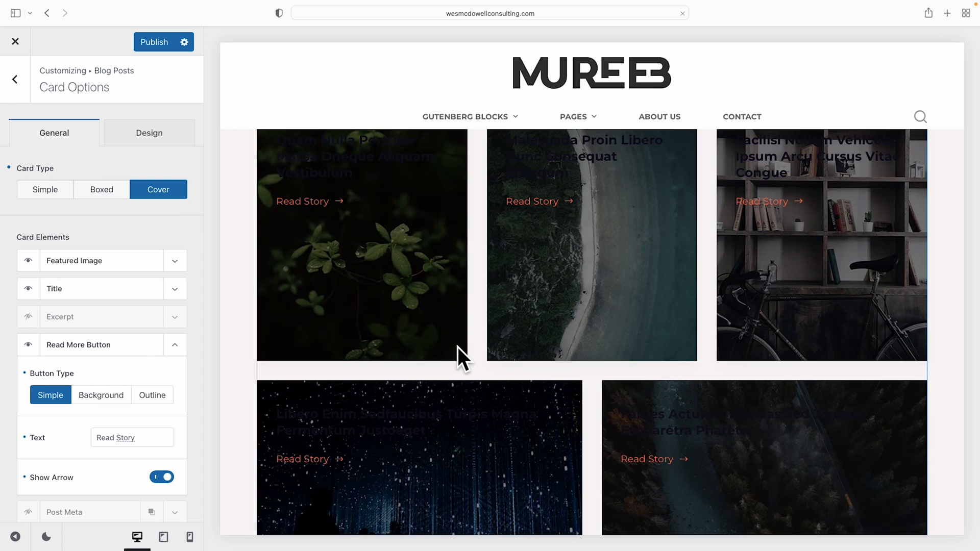
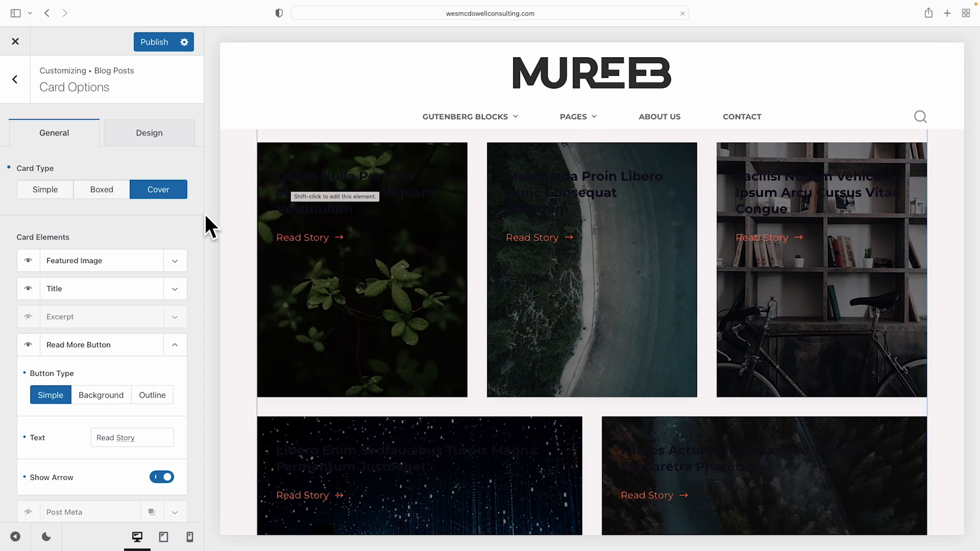
pyautogui.click(98, 194)
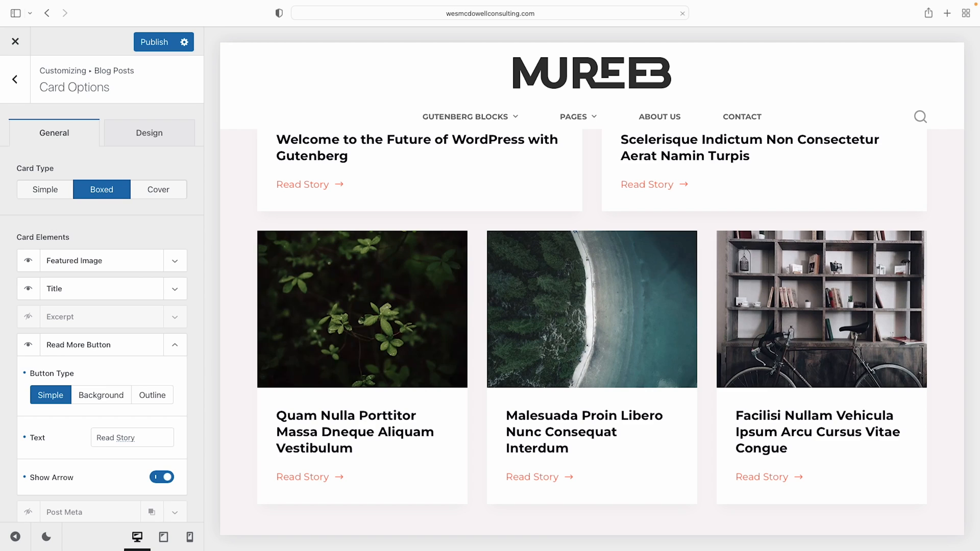
# - In the card design settings, set the card background color to dark red #872525
pyautogui.click(161, 147)
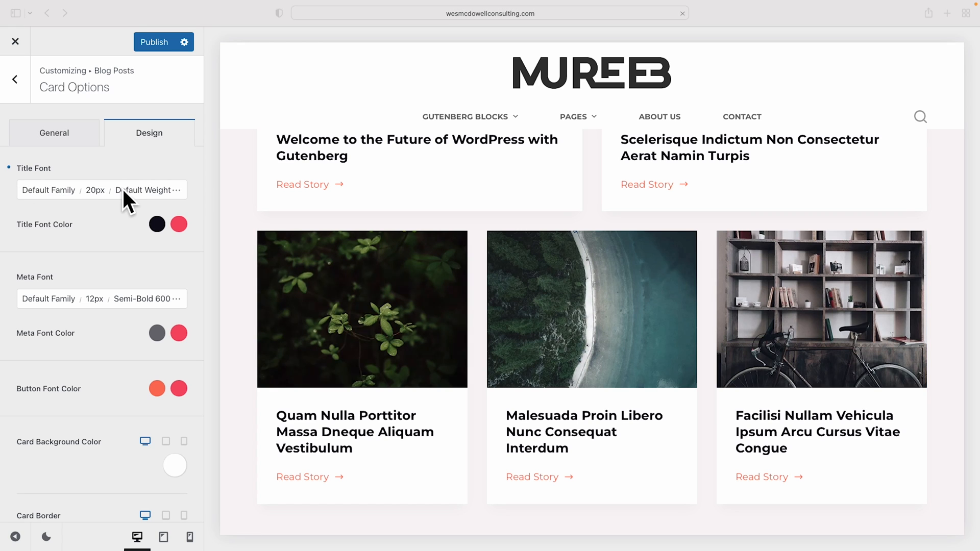
pyautogui.scroll(-1, 73, 188)
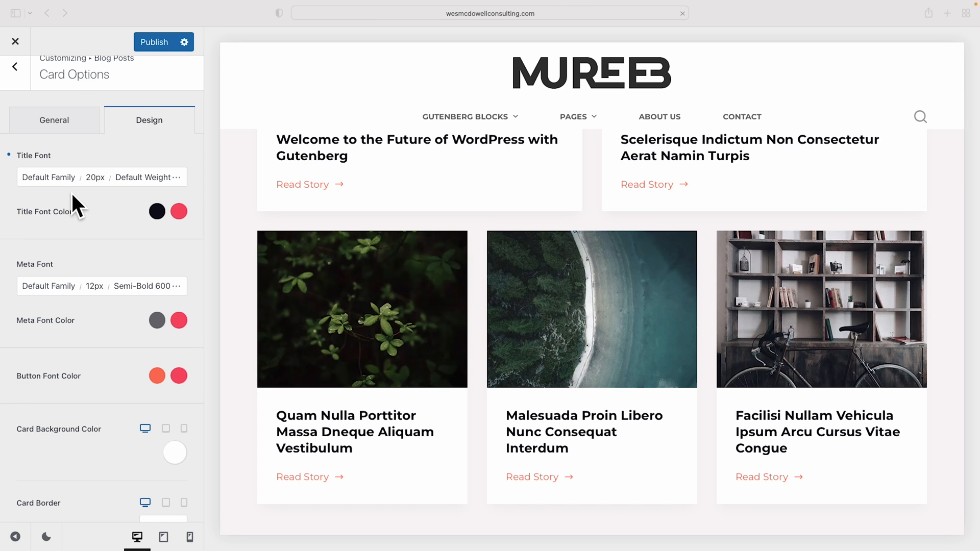
pyautogui.scroll(-5, 71, 191)
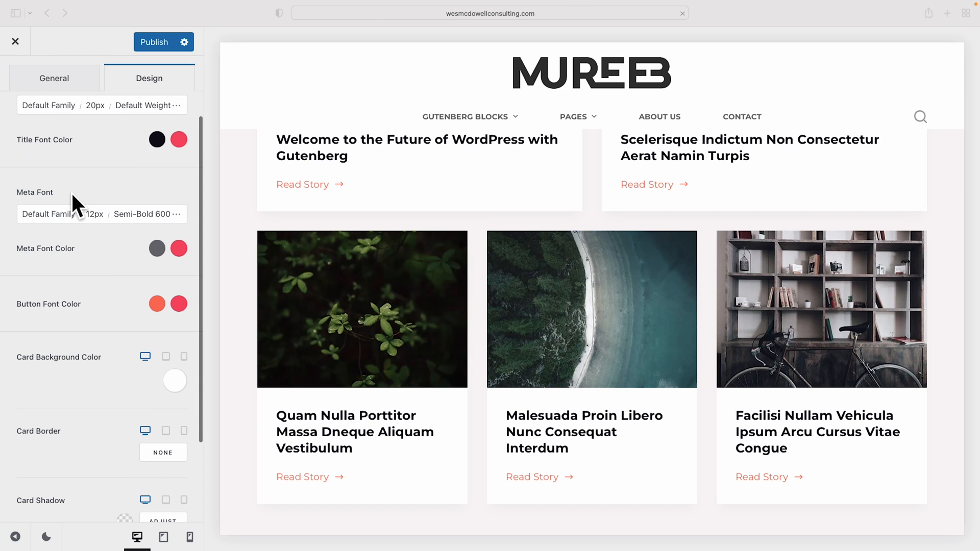
pyautogui.click(175, 380)
pyautogui.click(139, 169)
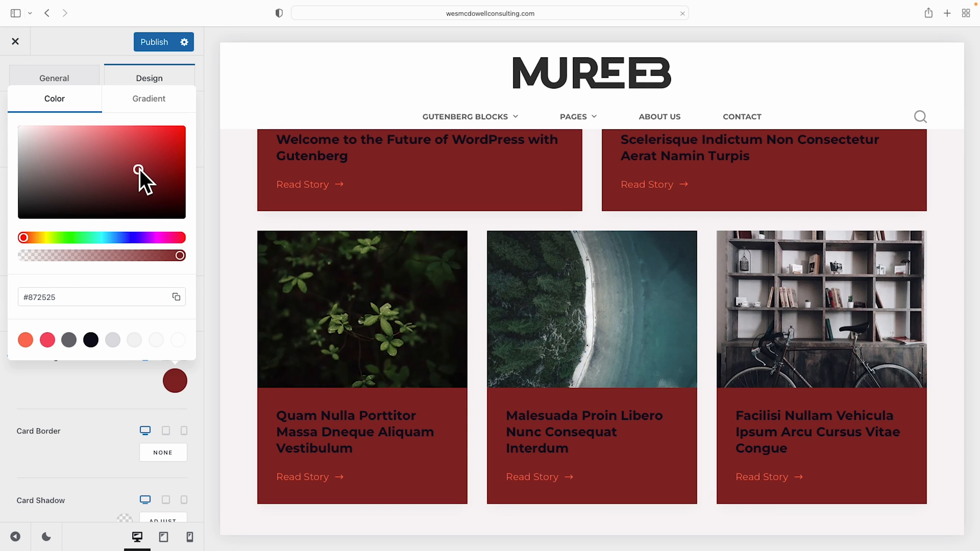
# - Set the card background color to the white palette swatch Color 8
pyautogui.click(178, 340)
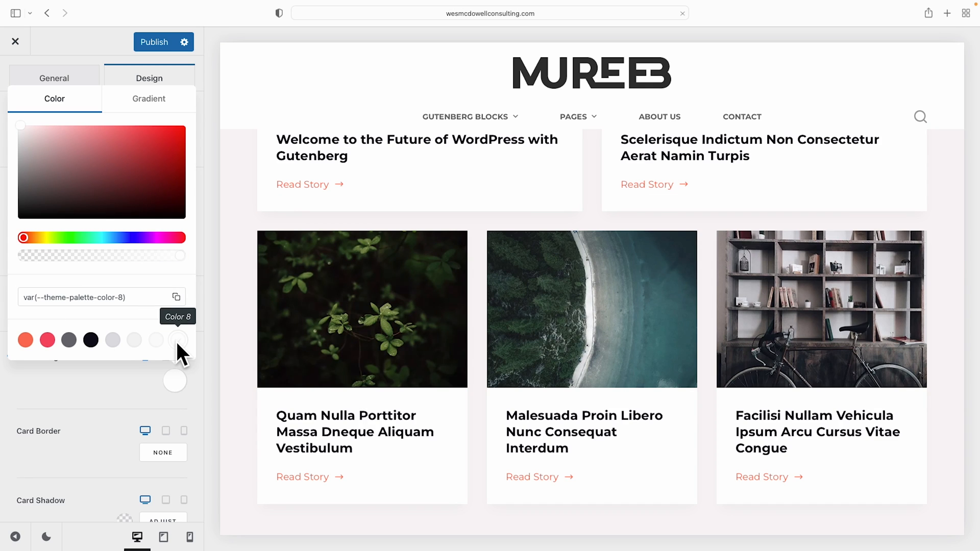
# - Add a solid card border with a width of 3
pyautogui.scroll(-1, 148, 408)
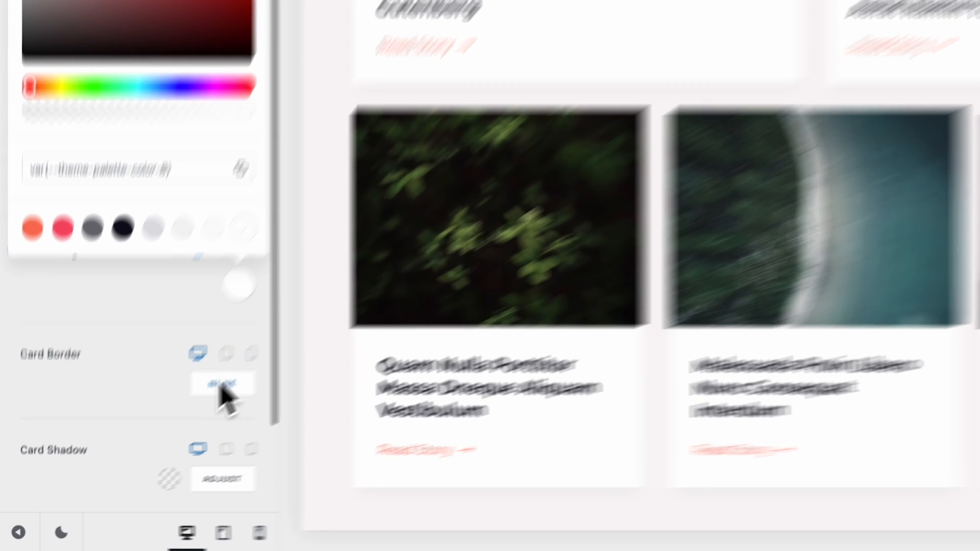
pyautogui.click(159, 432)
pyautogui.click(151, 429)
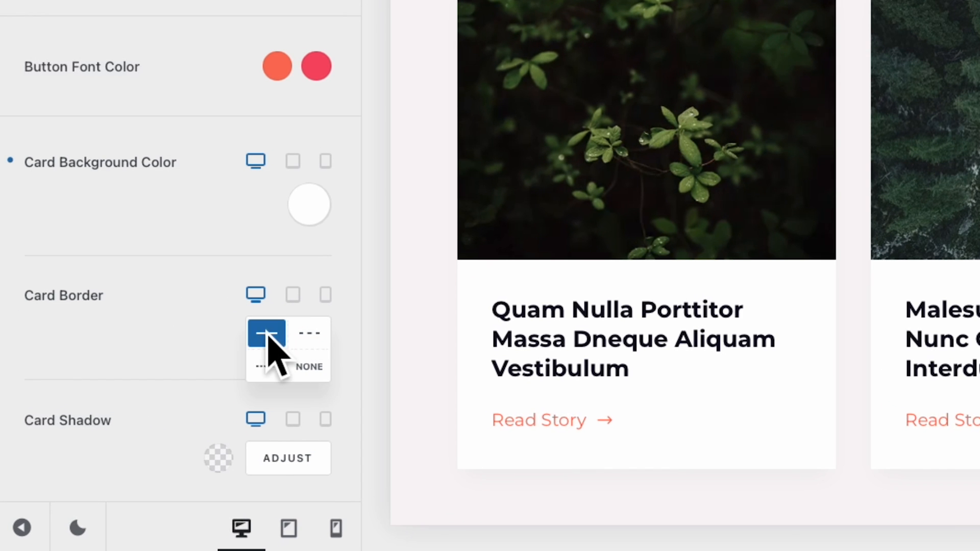
pyautogui.click(267, 335)
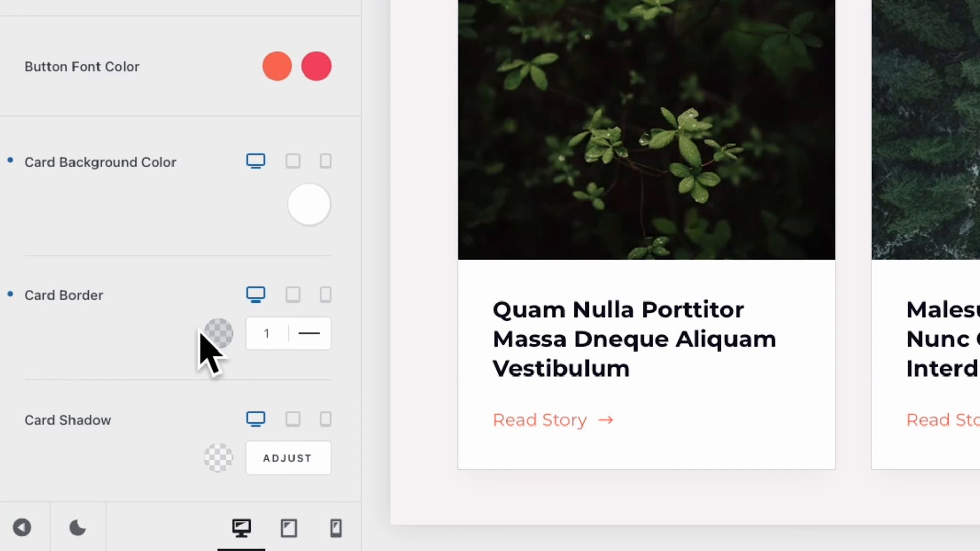
pyautogui.doubleClick(273, 333)
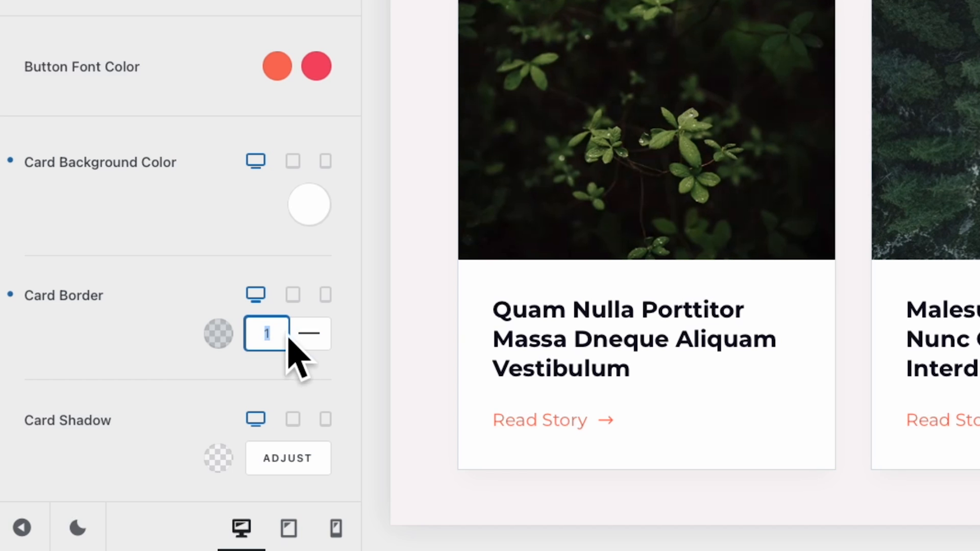
pyautogui.write('3')
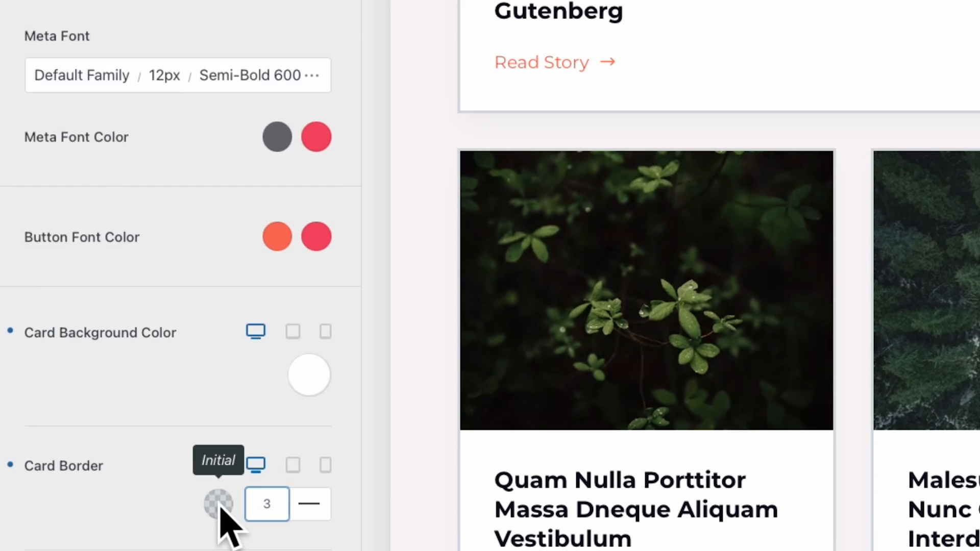
# - Try a lighter blue color for the card border, then set the border style back to None
pyautogui.click(220, 504)
pyautogui.click(239, 151)
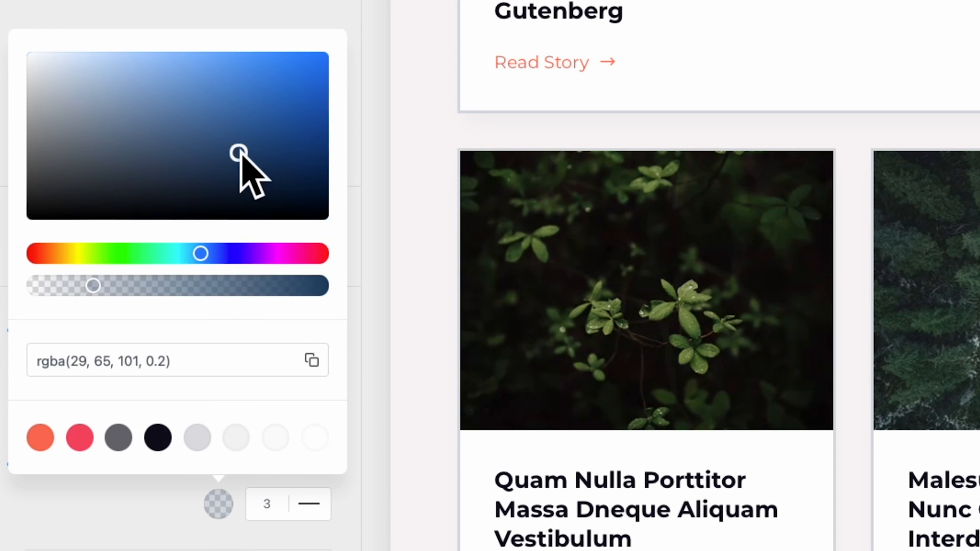
pyautogui.click(238, 105)
pyautogui.click(270, 495)
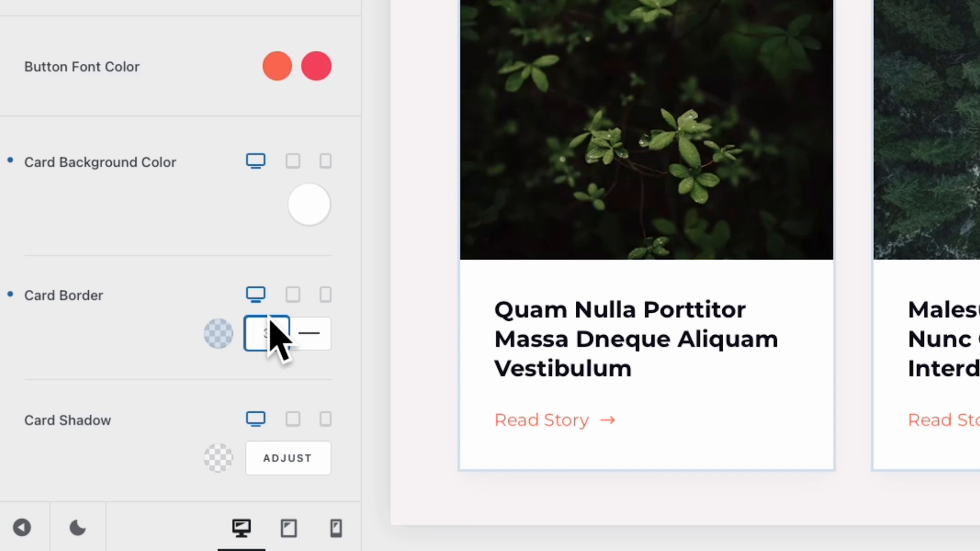
pyautogui.click(313, 333)
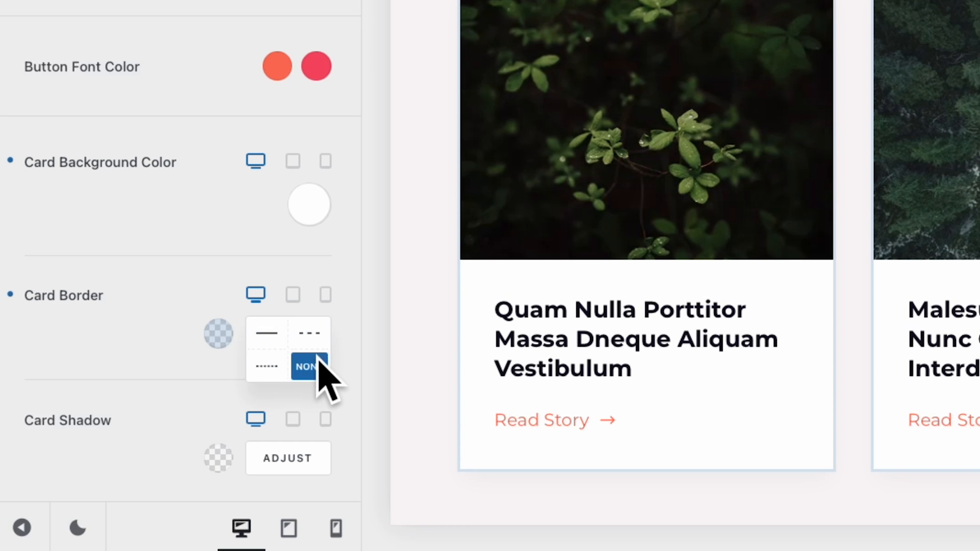
pyautogui.click(308, 368)
# - Try a card shadow with a 42 px horizontal offset, a 45 px vertical offset and palette Color 4
pyautogui.scroll(-2, 310, 380)
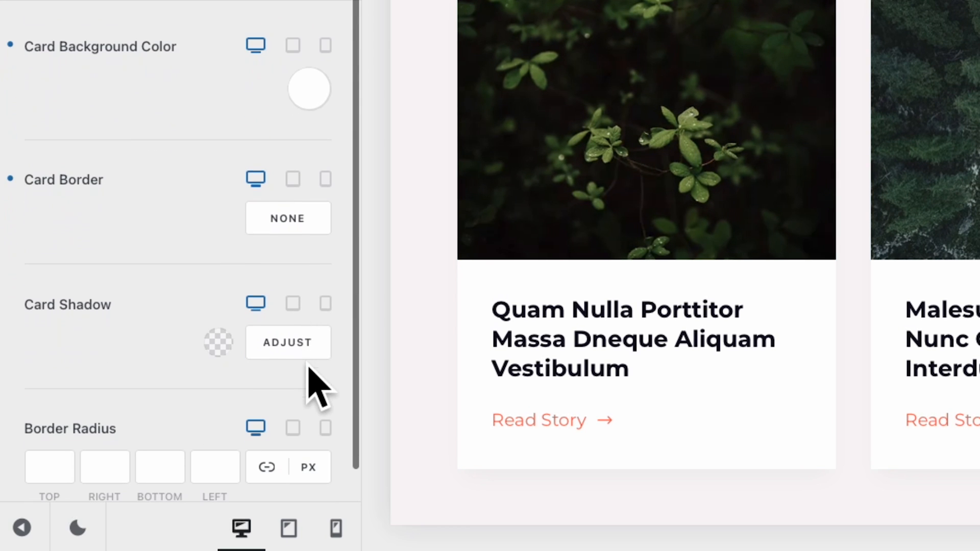
pyautogui.click(279, 356)
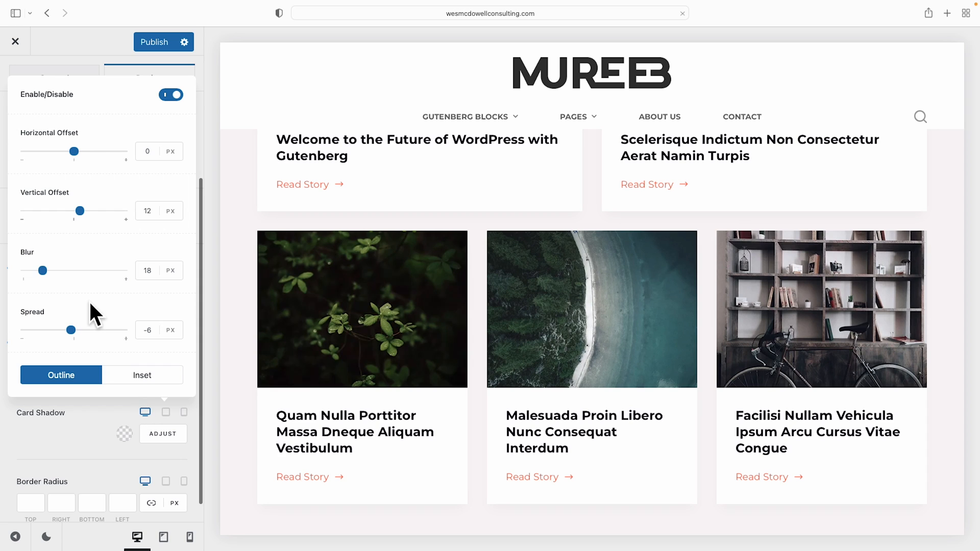
pyautogui.moveTo(74, 150); pyautogui.dragTo(96, 162)
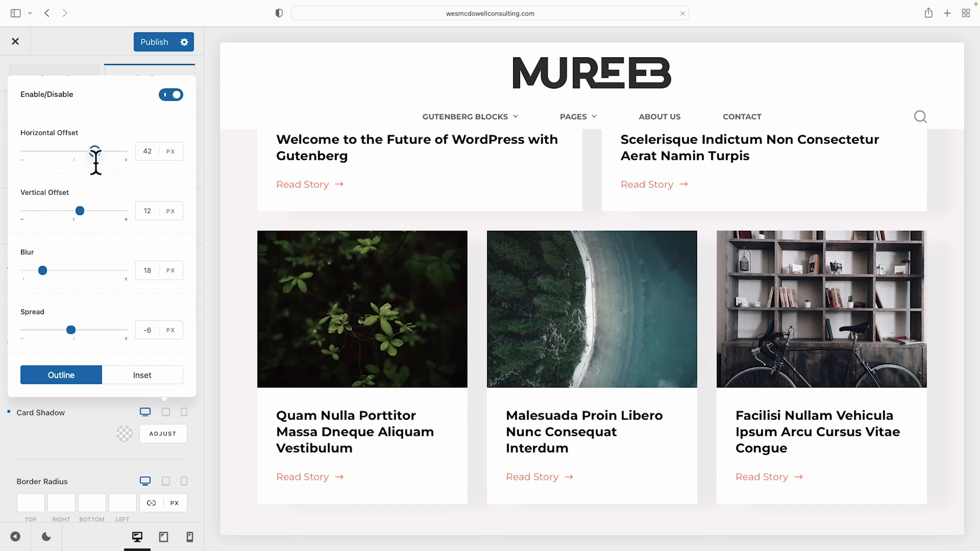
pyautogui.moveTo(96, 219); pyautogui.dragTo(97, 219)
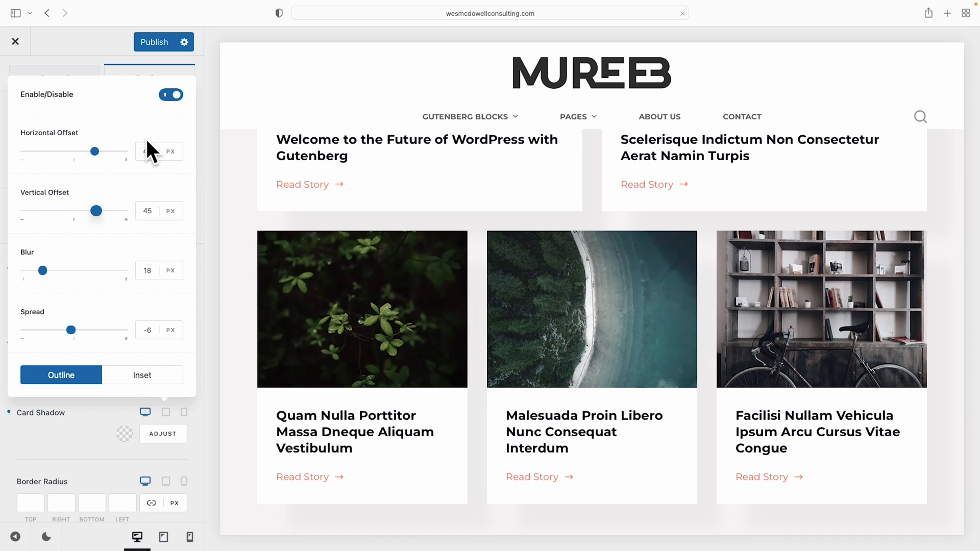
pyautogui.click(122, 431)
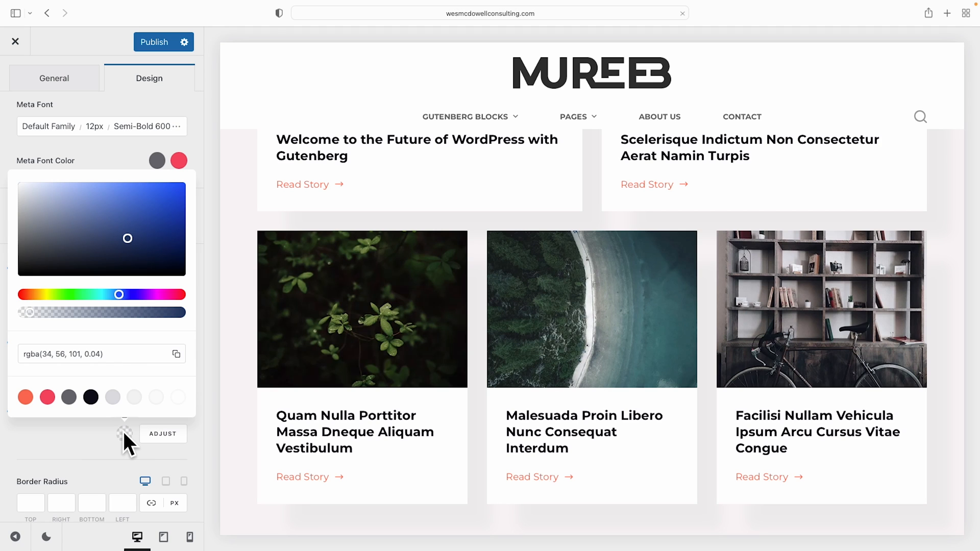
pyautogui.click(91, 397)
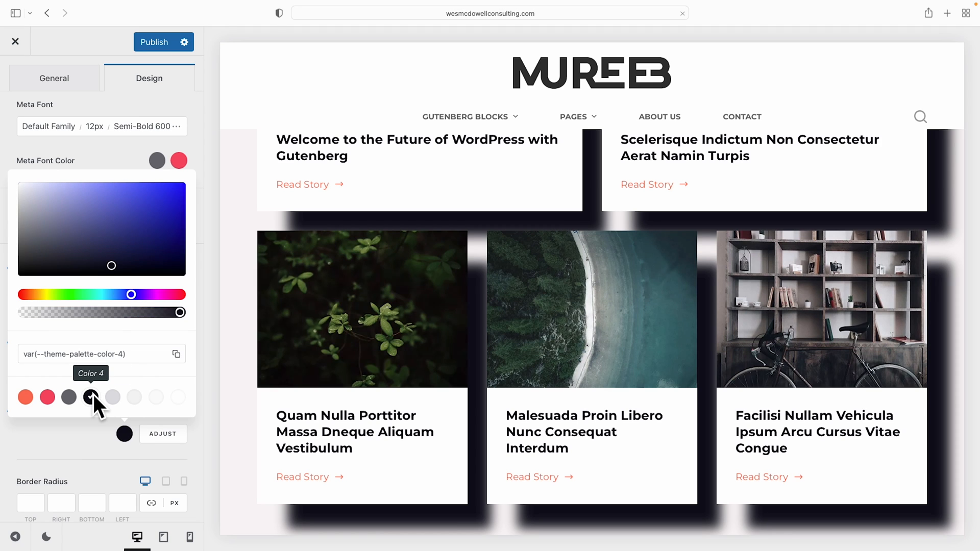
# - Disable the card shadow
pyautogui.click(156, 432)
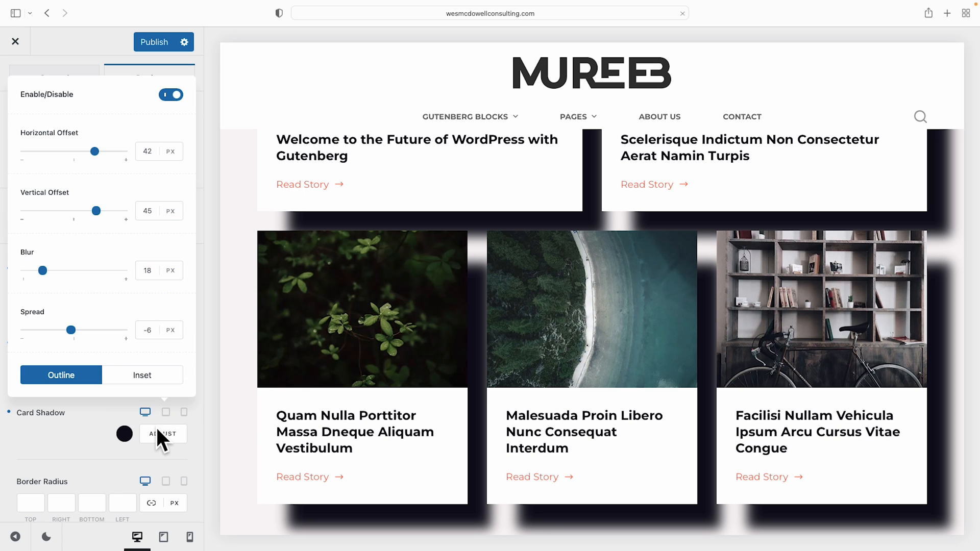
pyautogui.click(170, 96)
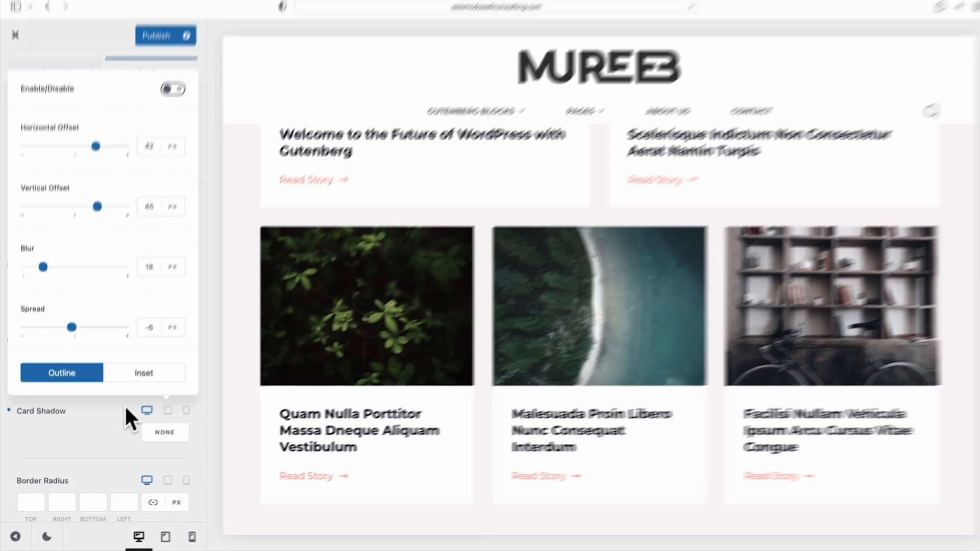
# - Set the blog post cards' border radius to 8 px on all sides and publish the changes
pyautogui.click(126, 408)
pyautogui.scroll(-2, 118, 385)
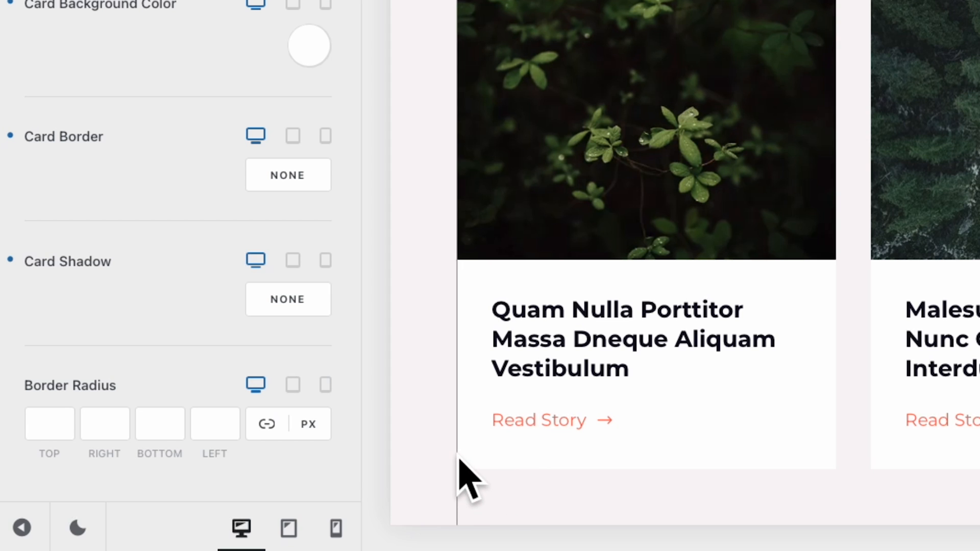
pyautogui.scroll(1, 475, 475)
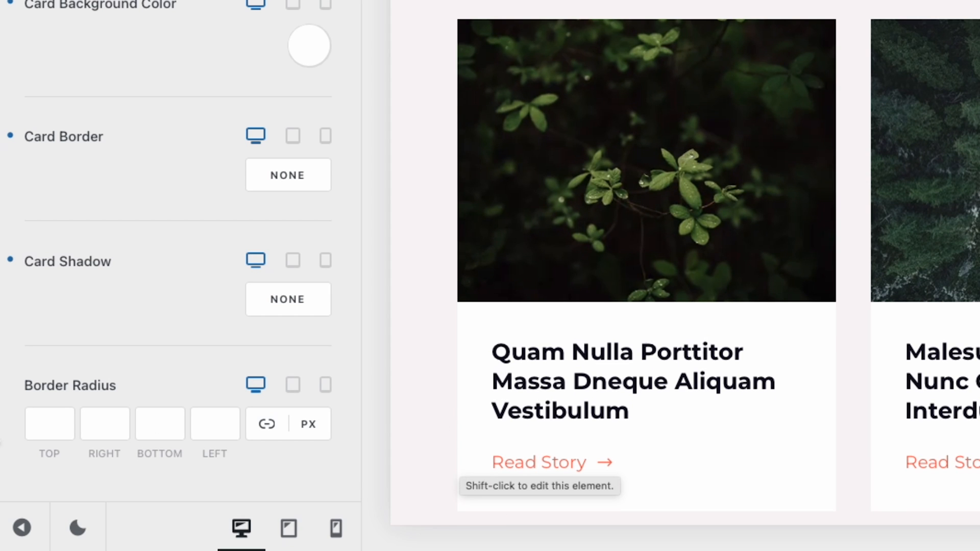
pyautogui.click(62, 423)
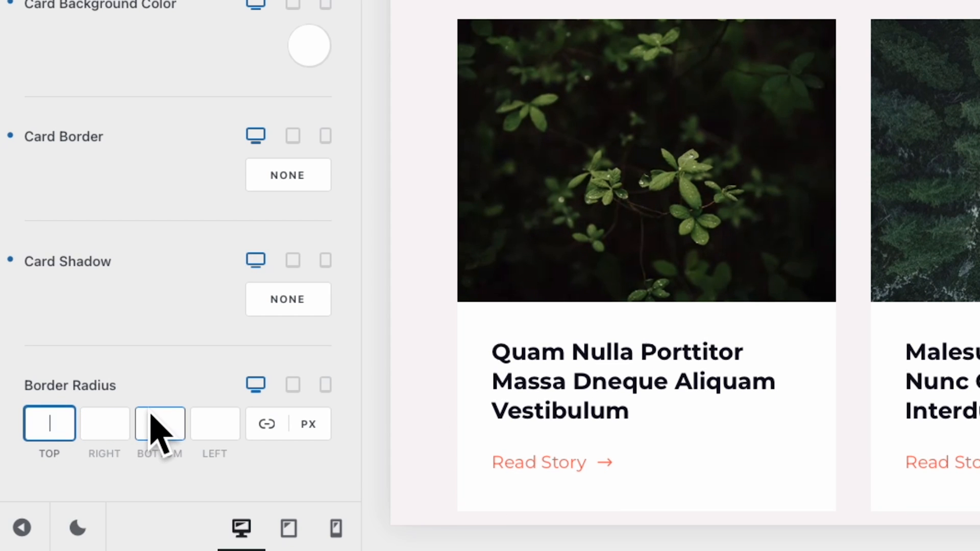
pyautogui.write('8')
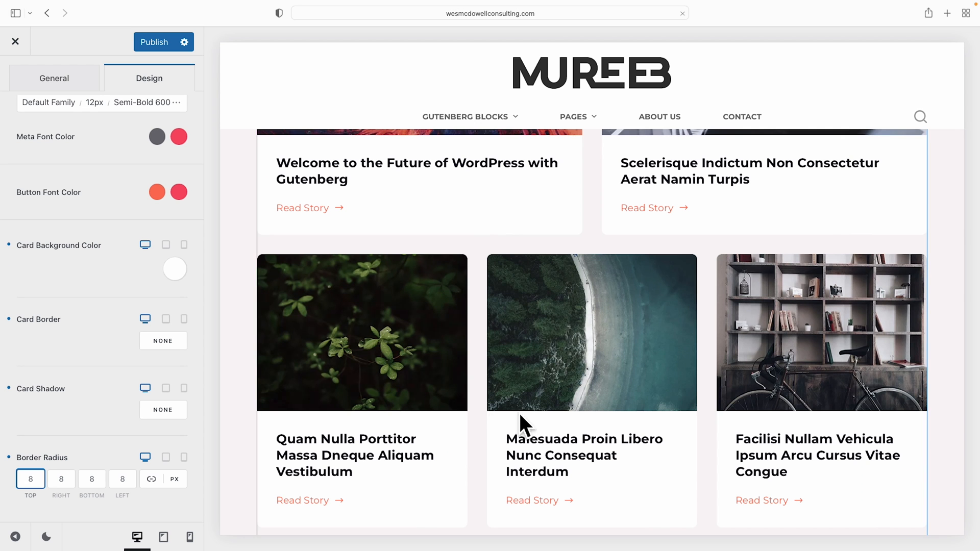
pyautogui.scroll(5, 475, 418)
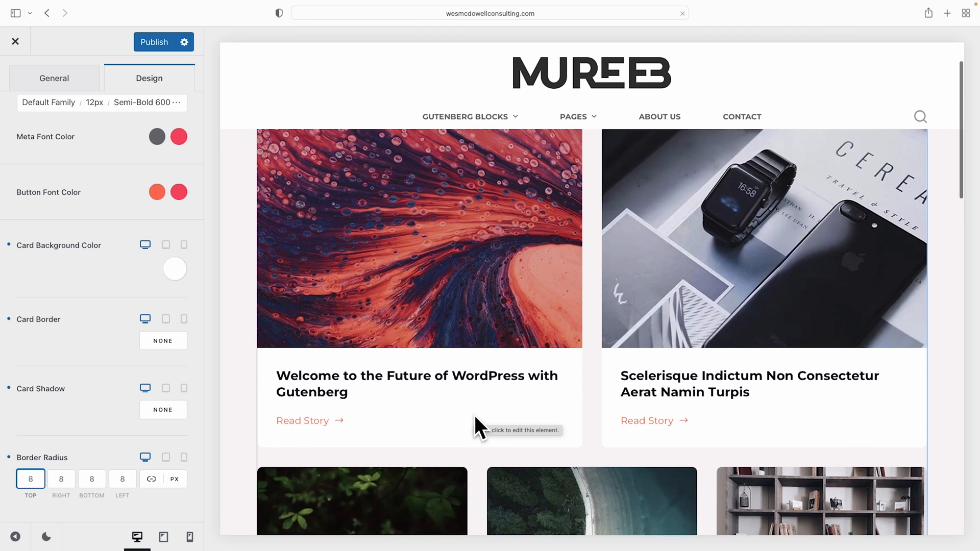
pyautogui.scroll(2, 474, 413)
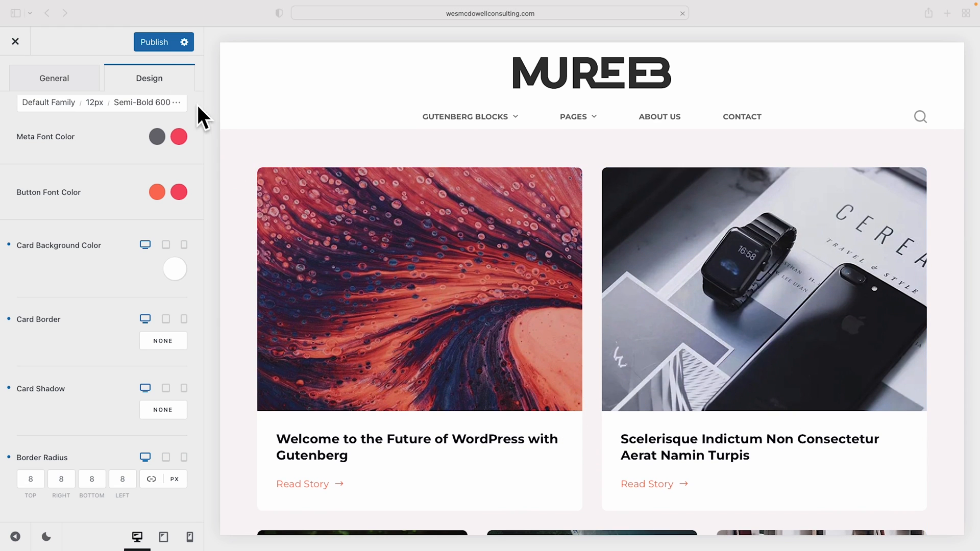
pyautogui.click(156, 42)
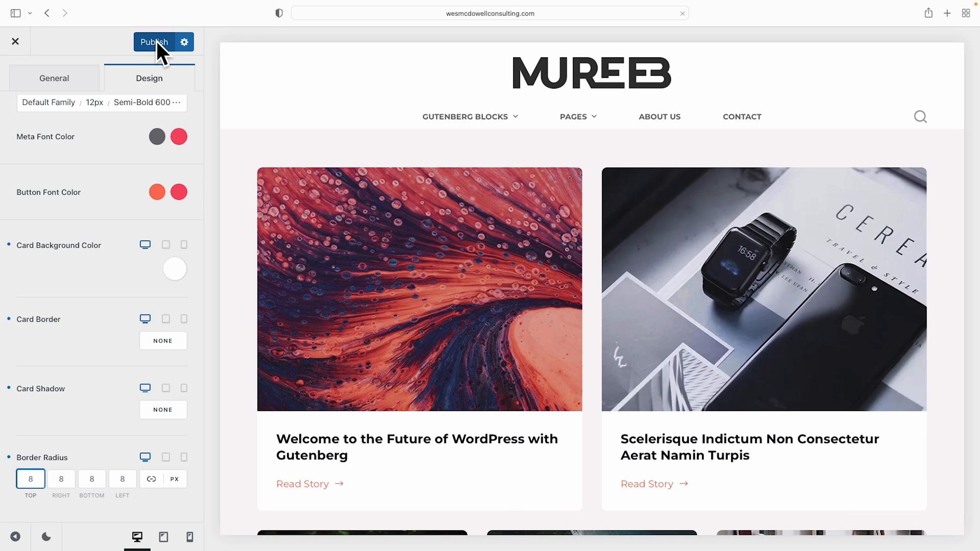
pyautogui.click(156, 41)
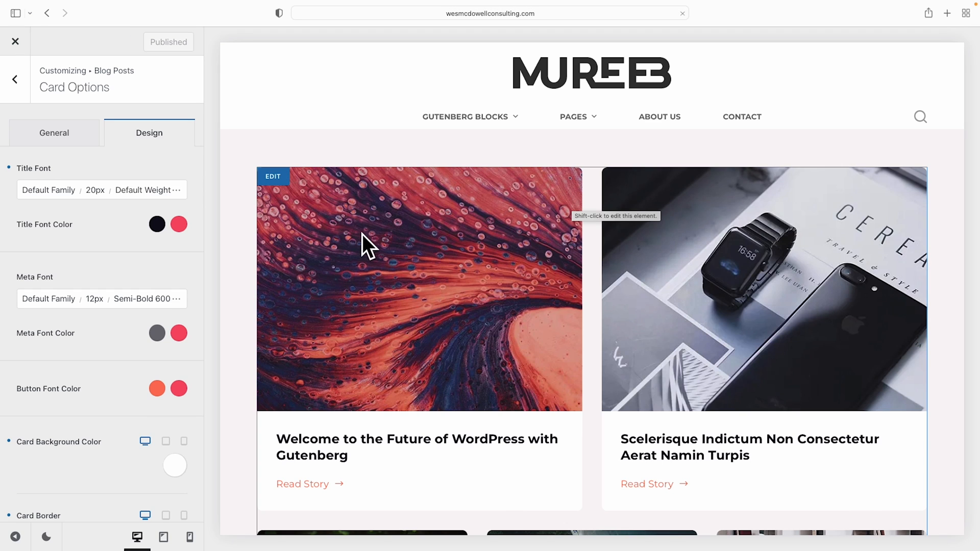
# - Open the Single Post settings and preview the post "Welcome to the Future of WordPress with Gutenberg" to review its layout
pyautogui.click(14, 79)
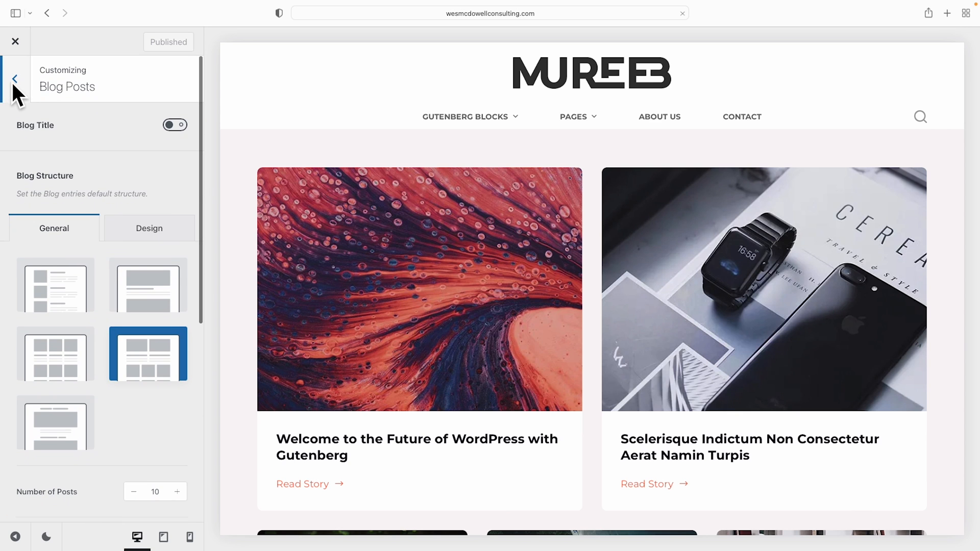
pyautogui.click(13, 79)
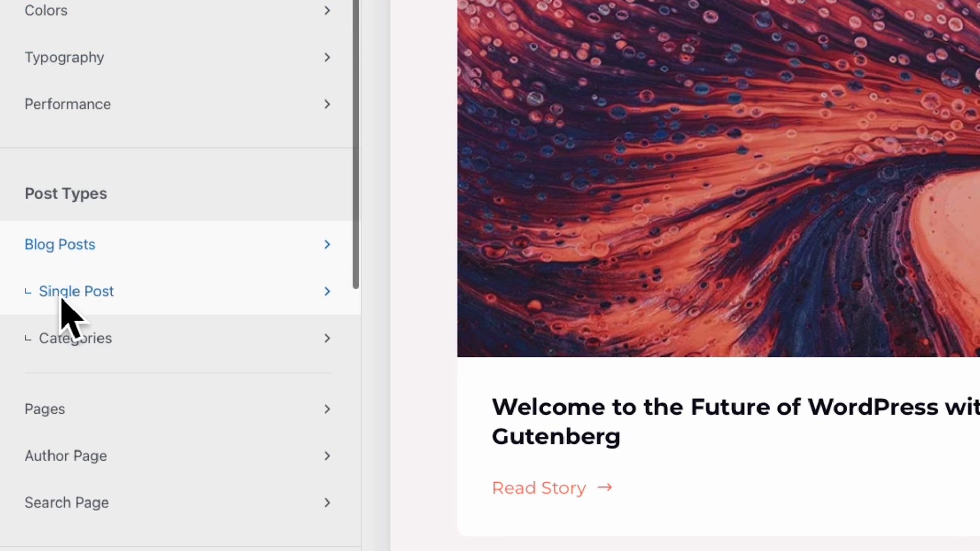
pyautogui.click(97, 290)
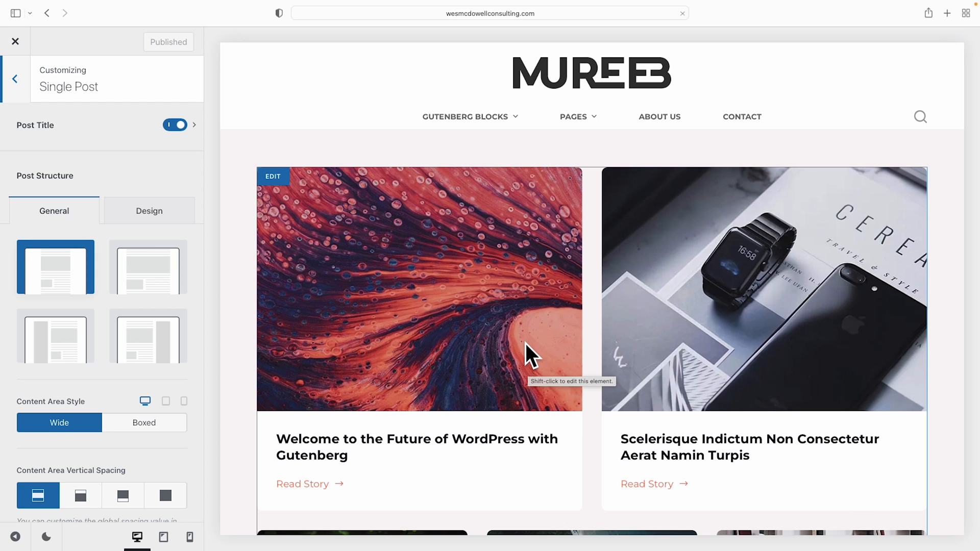
pyautogui.click(471, 439)
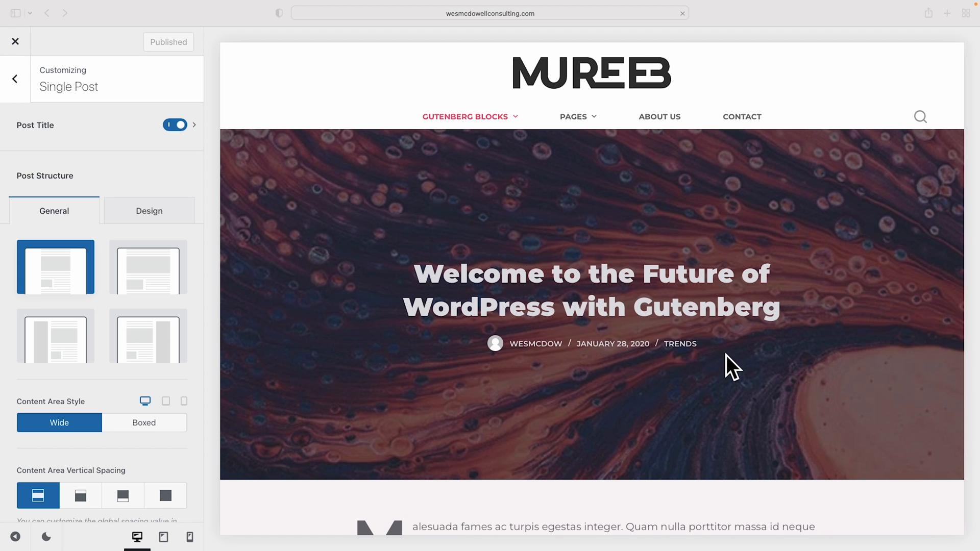
pyautogui.scroll(-6, 726, 354)
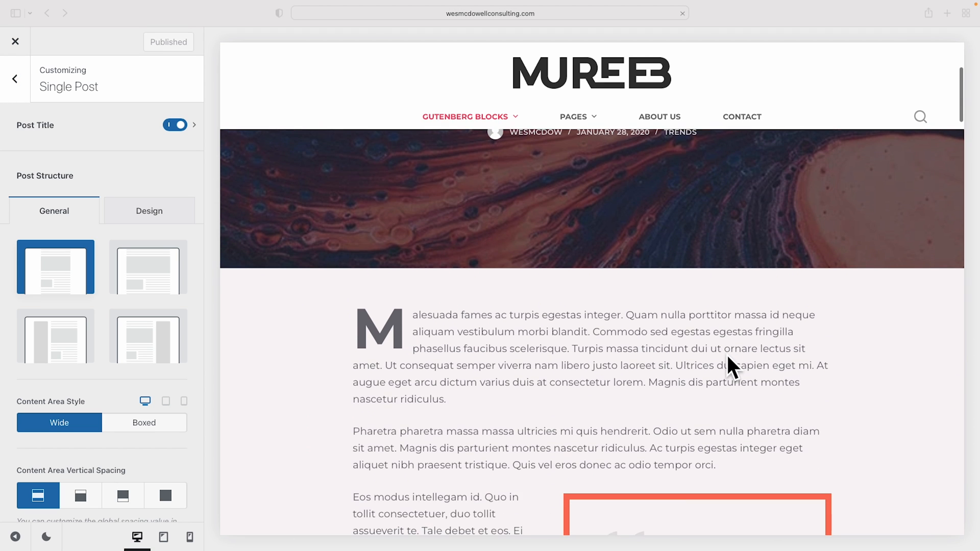
pyautogui.scroll(-5, 890, 332)
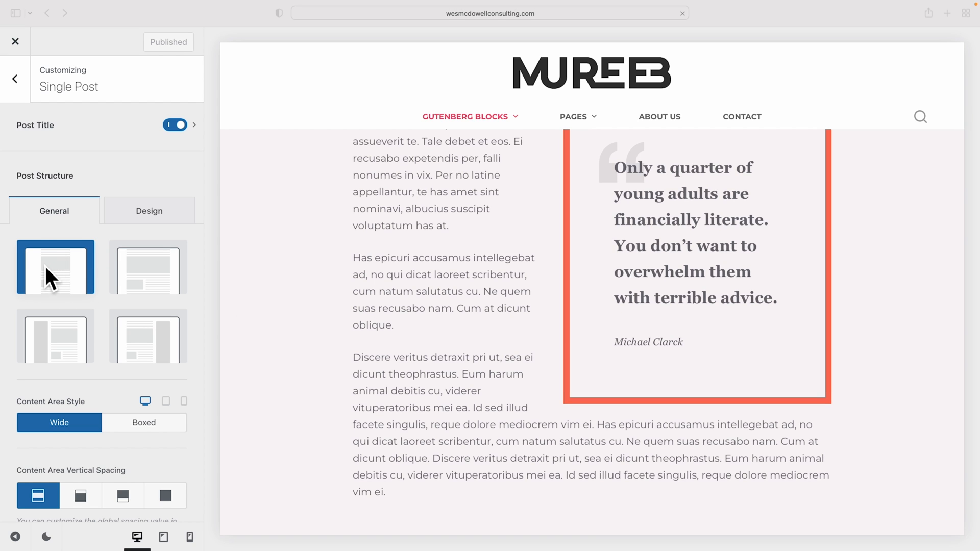
pyautogui.scroll(11, 439, 349)
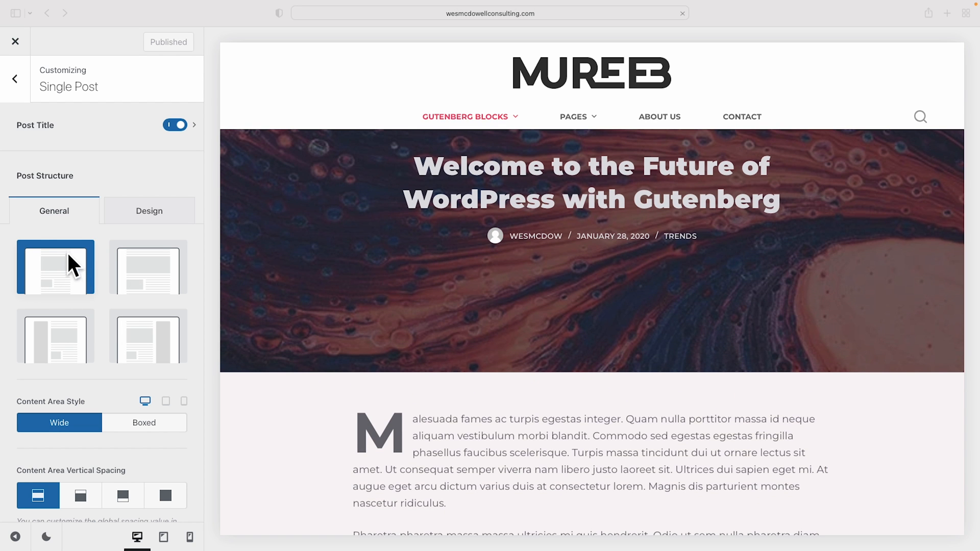
pyautogui.scroll(-8, 512, 377)
pyautogui.scroll(10, 512, 376)
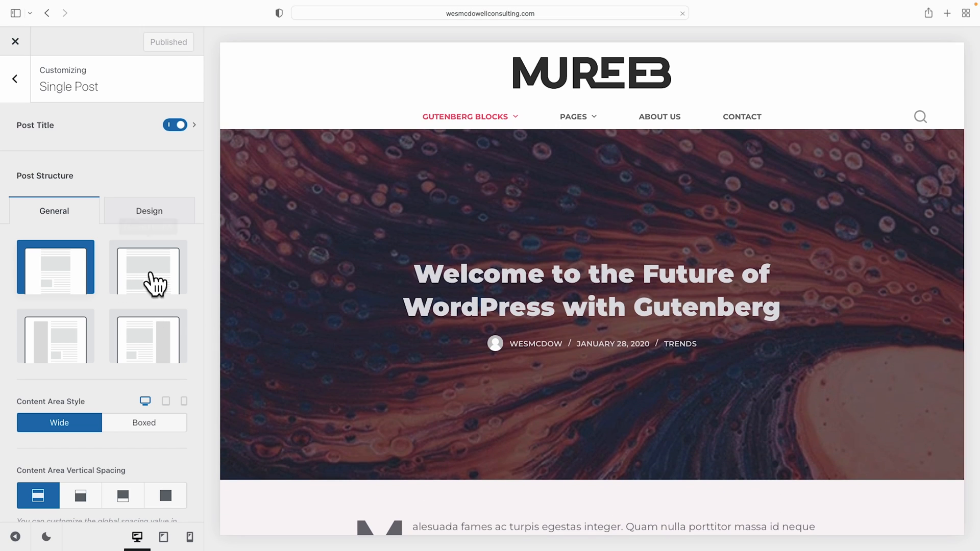
# - Try the wider layout without a sidebar and the Left Sidebar layout as the single post structure
pyautogui.click(148, 282)
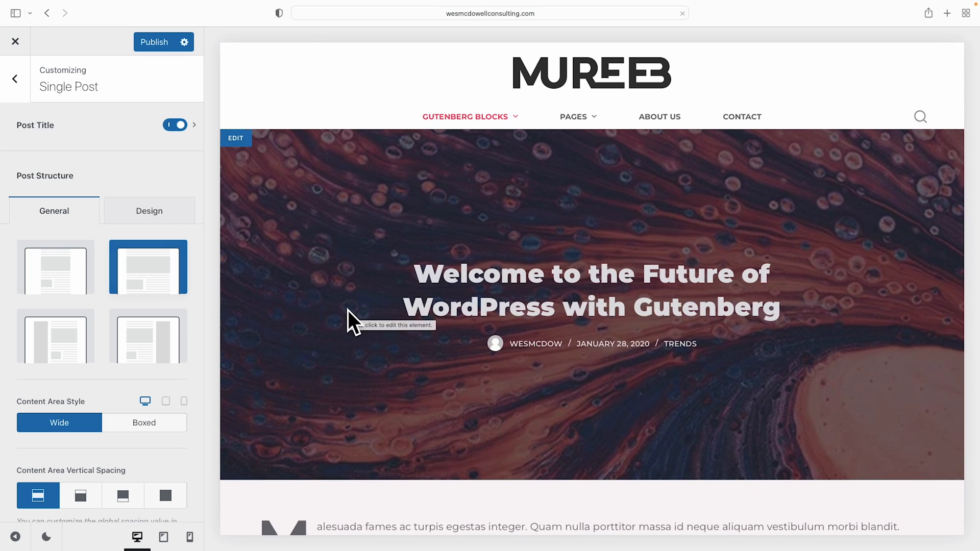
pyautogui.scroll(-5, 348, 311)
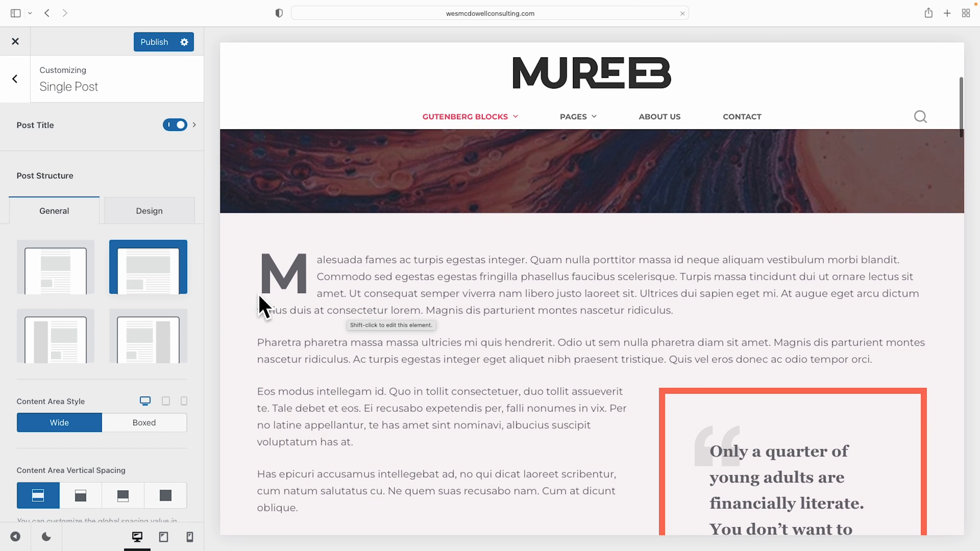
pyautogui.click(60, 333)
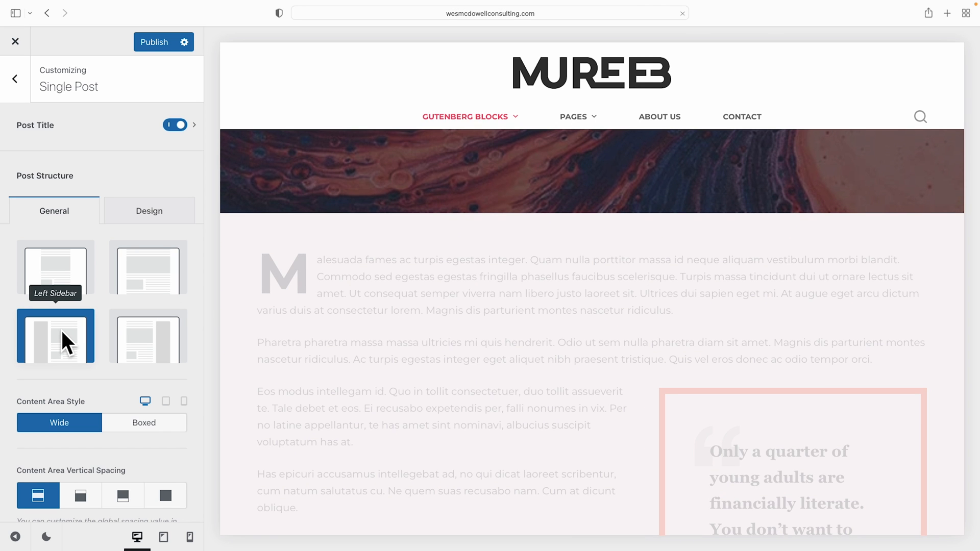
# - Choose the post structure with the sidebar on the right and set the Content Area Style to Boxed
pyautogui.click(160, 335)
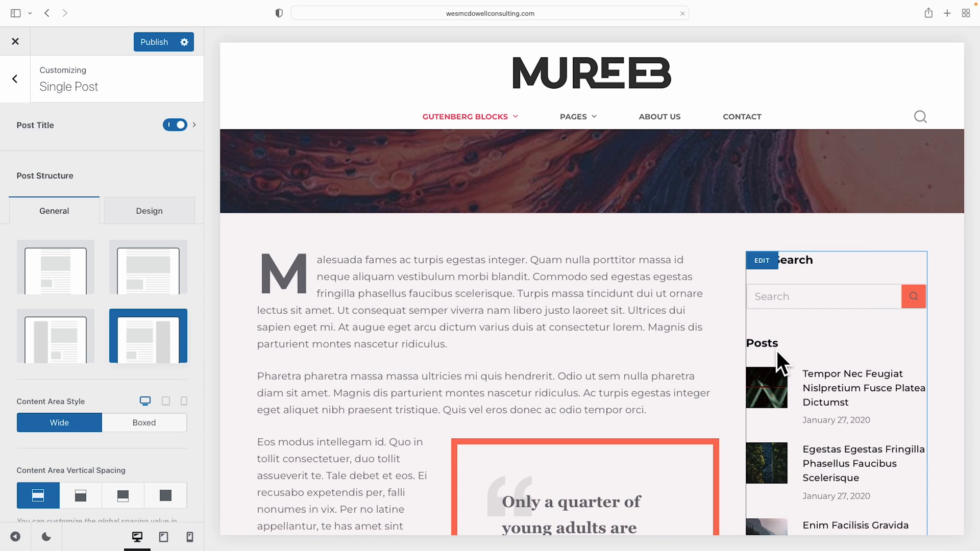
pyautogui.scroll(3, 865, 367)
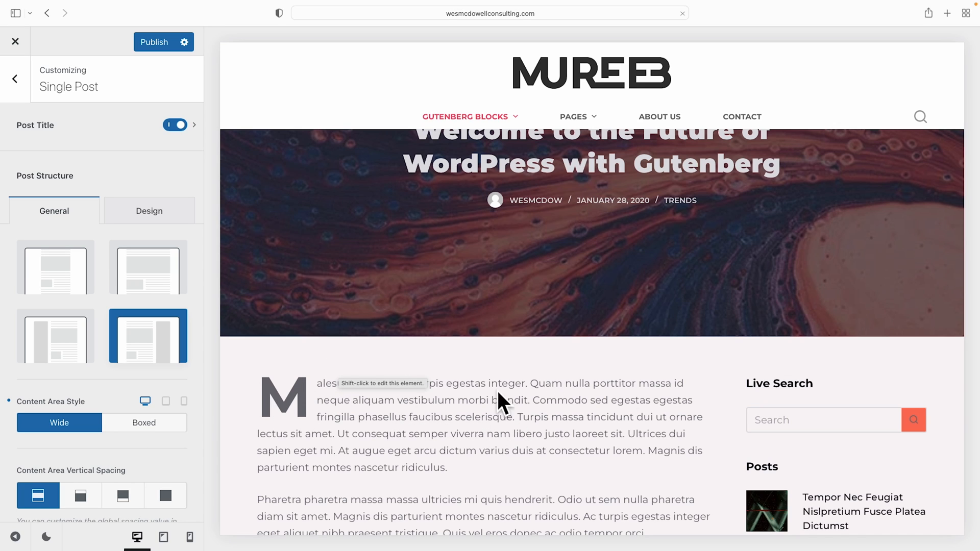
pyautogui.click(149, 426)
pyautogui.scroll(-5, 511, 413)
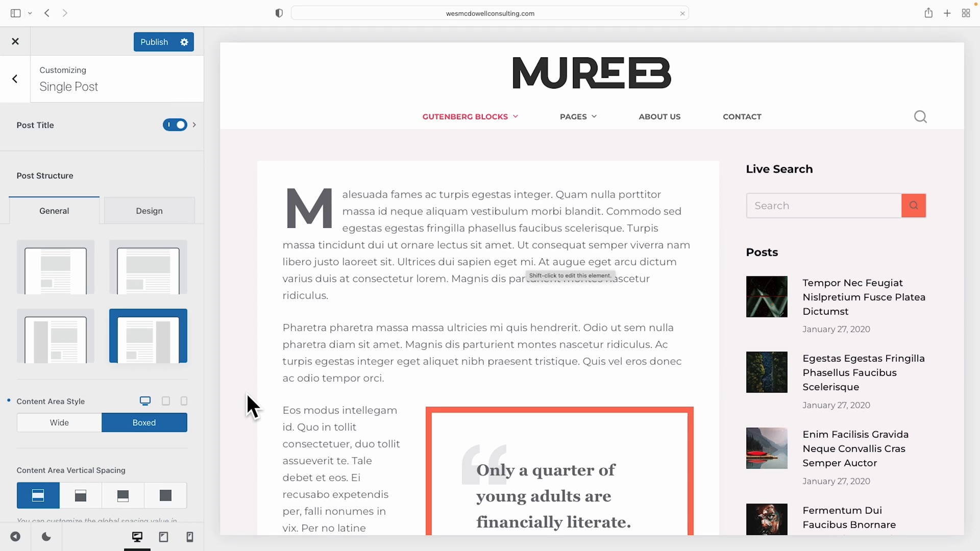
# - Enable the Share Box and Author Box among the single post's Post Elements
pyautogui.scroll(-3, 113, 375)
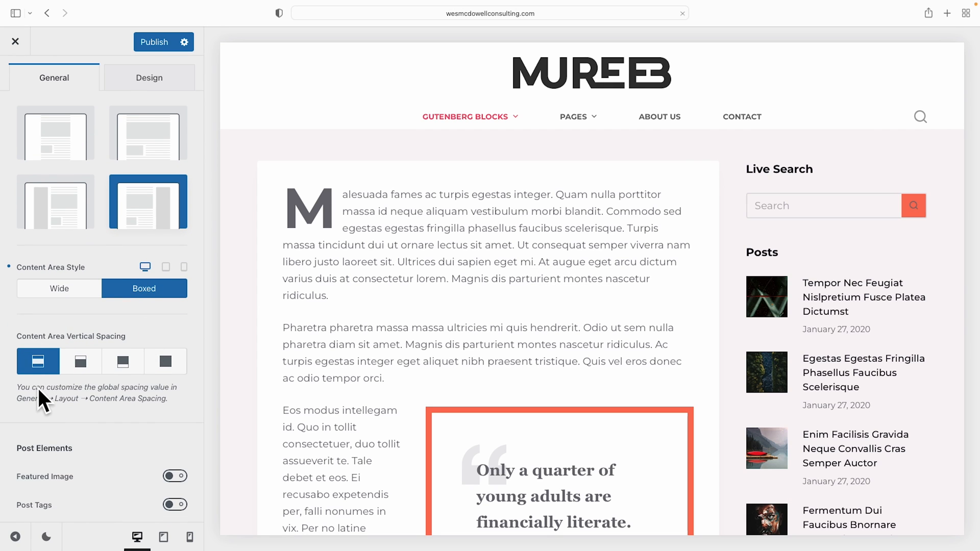
pyautogui.scroll(-3, 140, 389)
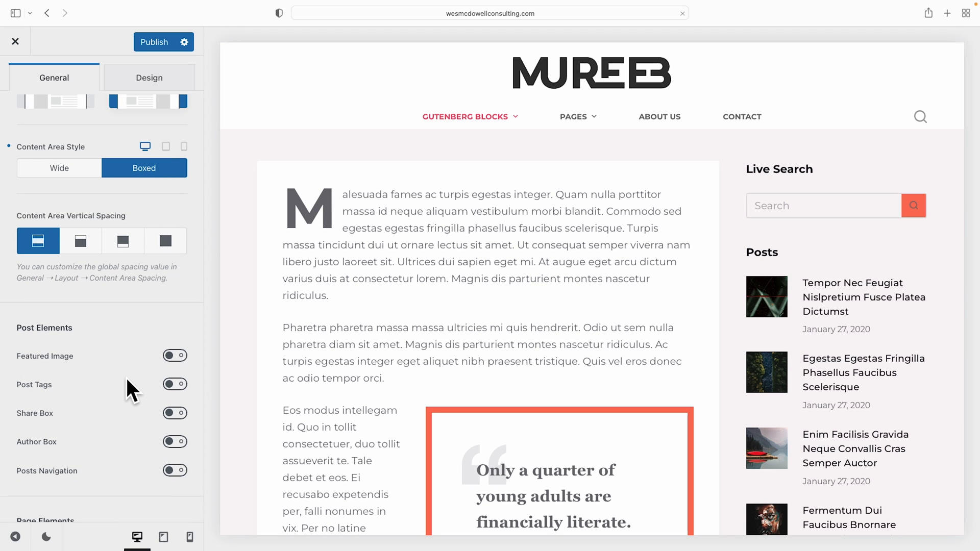
pyautogui.click(173, 413)
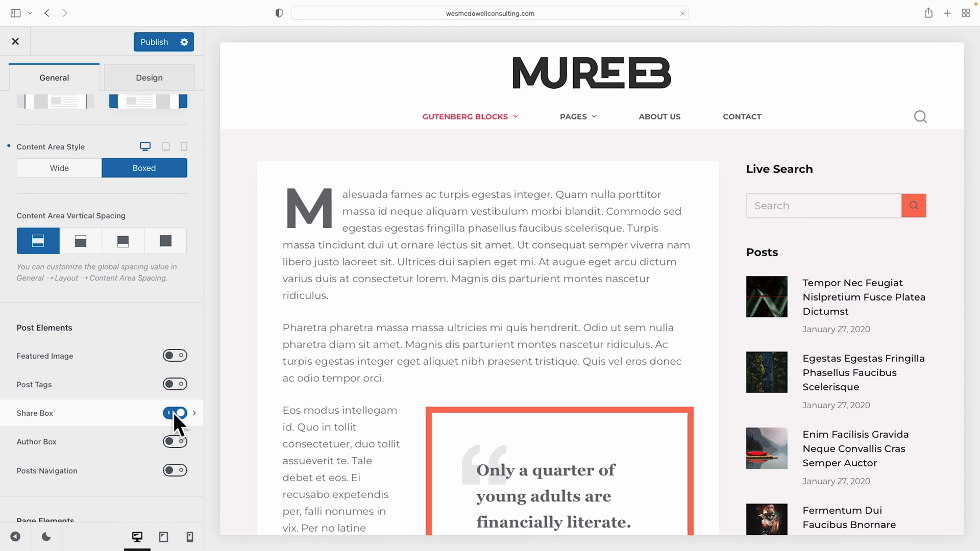
pyautogui.click(174, 440)
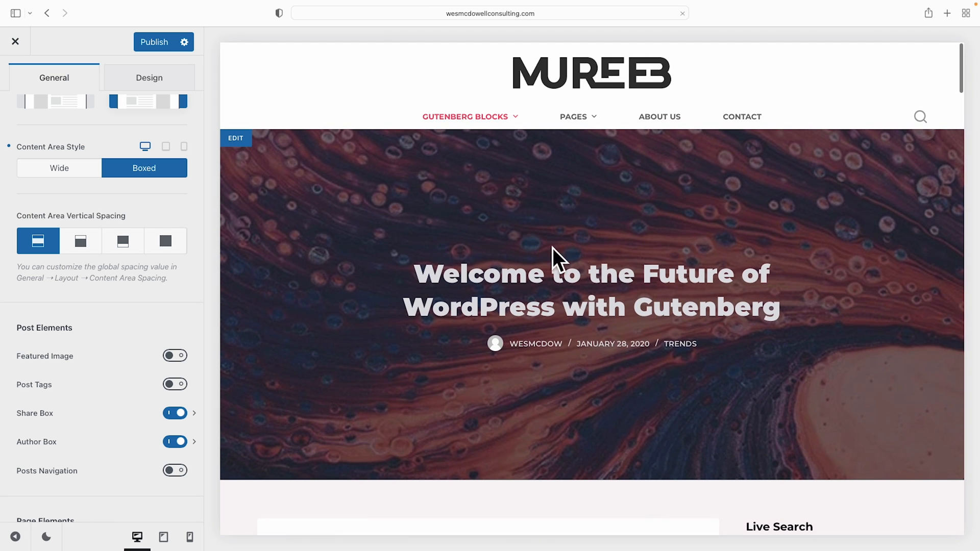
# - Try showing the Featured Image inside the post content and switch it off again
pyautogui.click(175, 356)
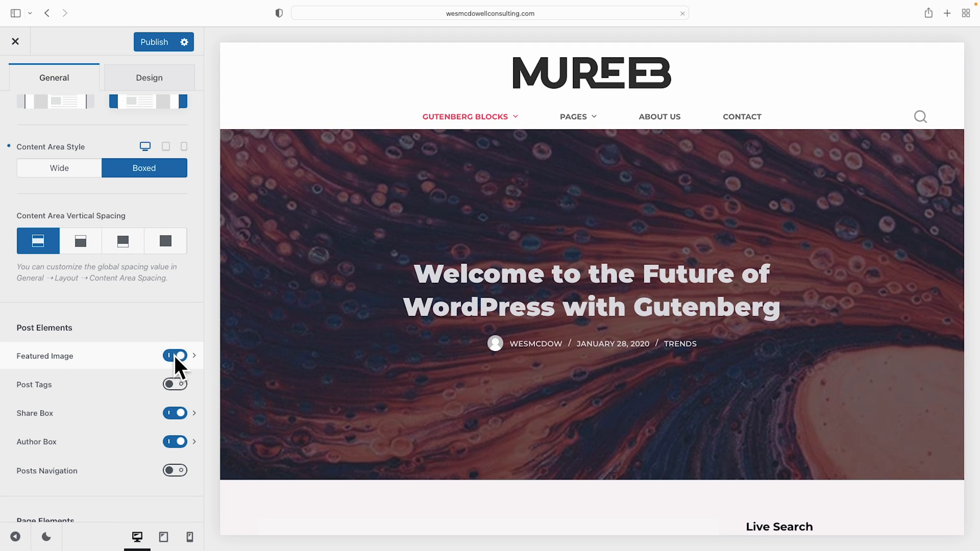
pyautogui.scroll(-5, 380, 304)
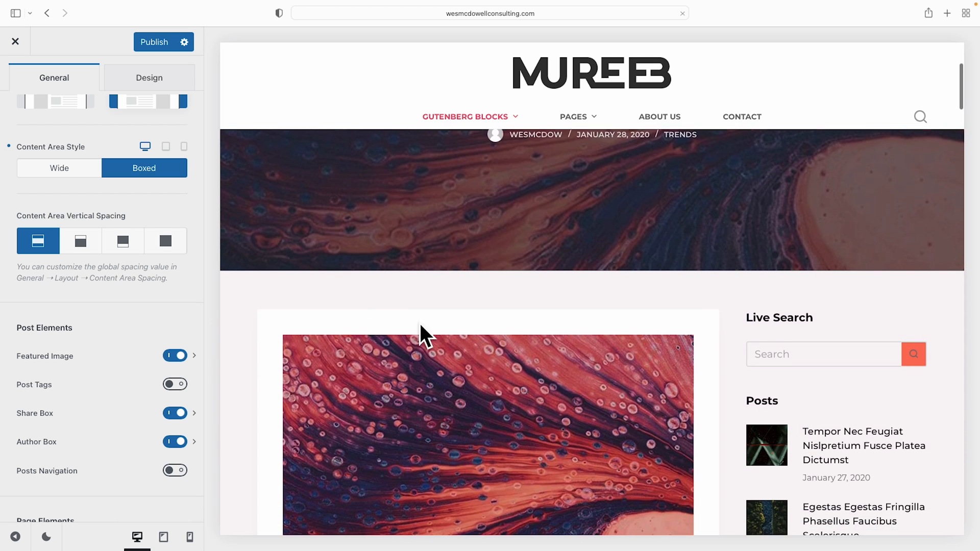
pyautogui.scroll(-3, 409, 368)
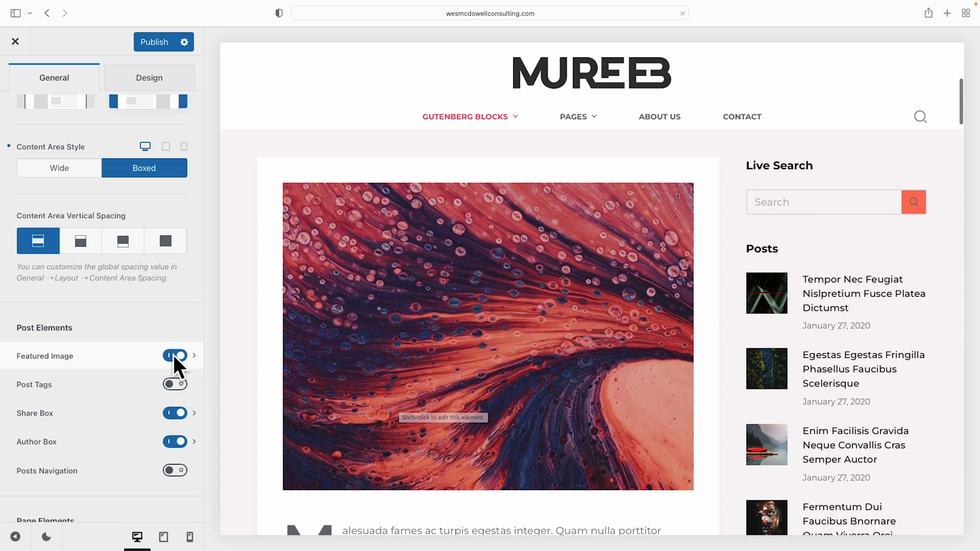
pyautogui.click(173, 355)
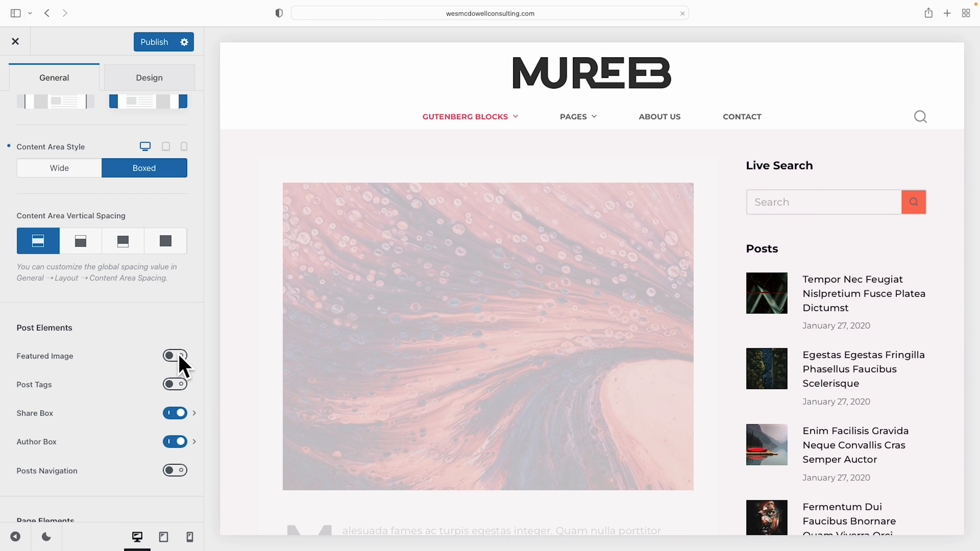
# - Enable Related Posts among the single post's Page Elements and look down the previewed post for them
pyautogui.scroll(-2, 174, 436)
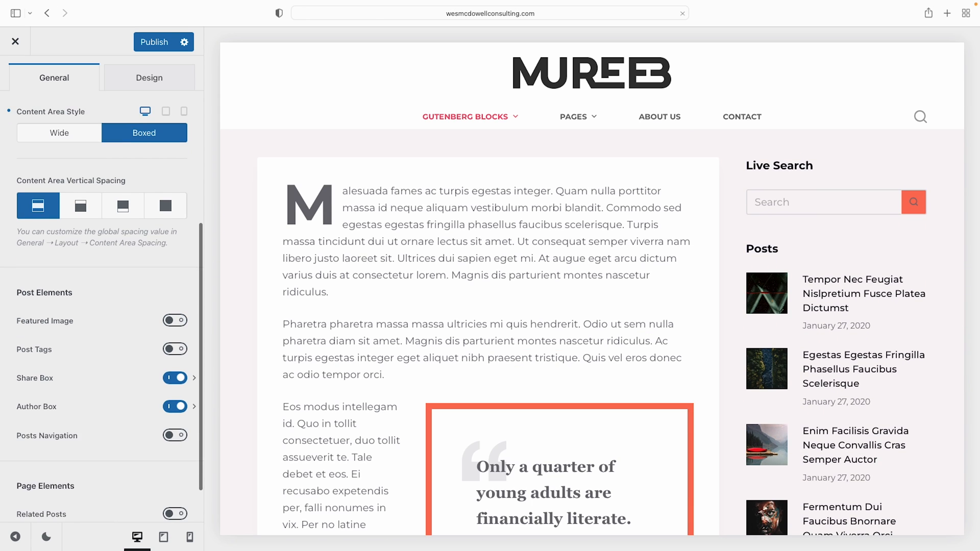
pyautogui.scroll(-2, 199, 385)
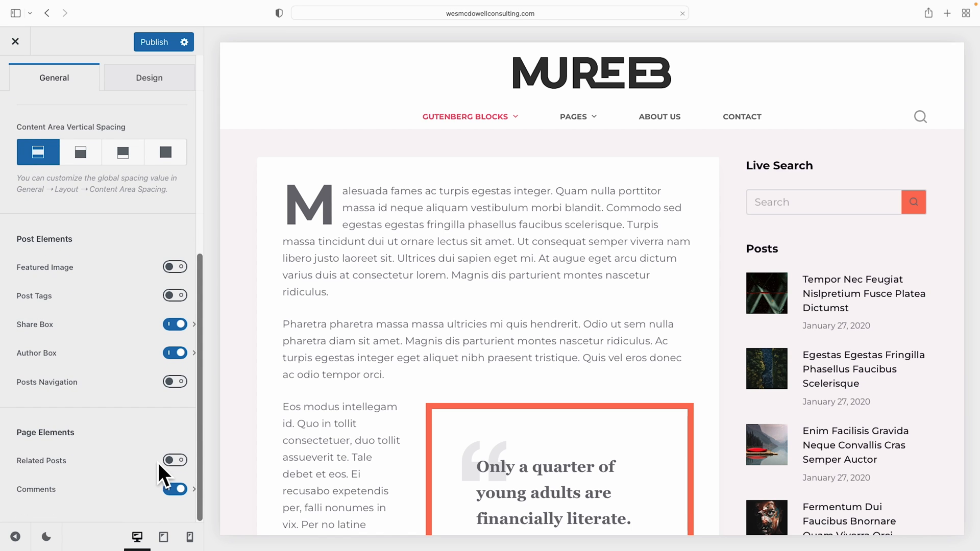
pyautogui.click(174, 460)
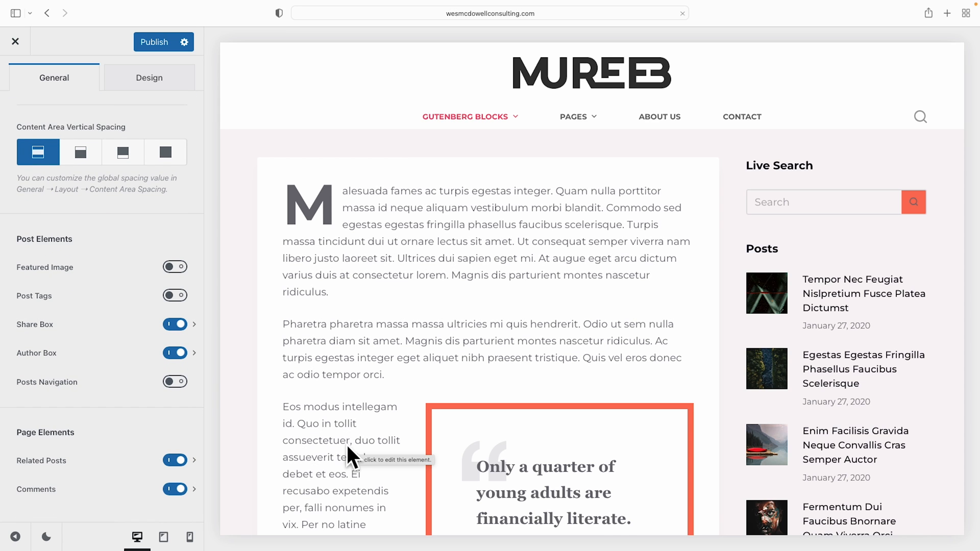
pyautogui.scroll(-10, 347, 446)
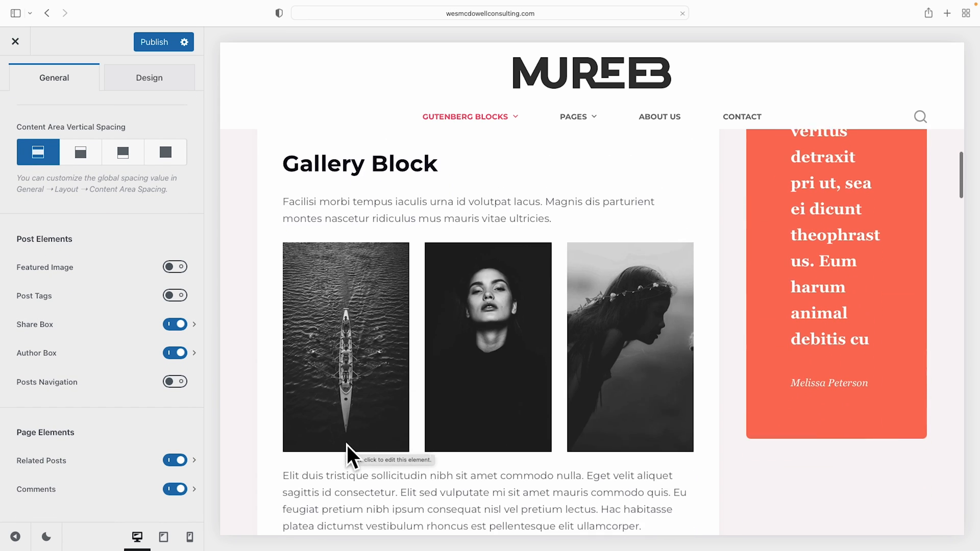
pyautogui.scroll(-15, 347, 445)
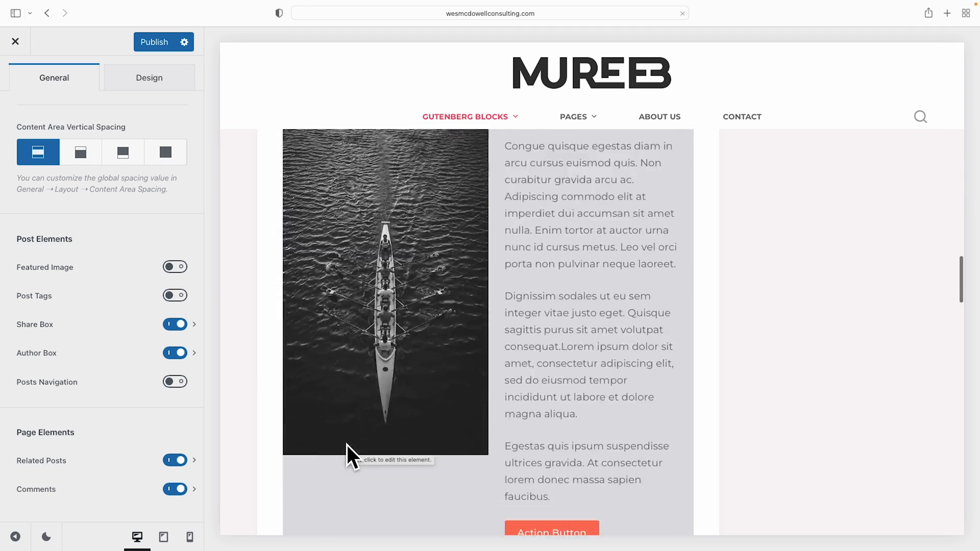
# - Review the share box, author box and related posts in the previewed post and disable Comments among the Page Elements
pyautogui.scroll(-15, 347, 445)
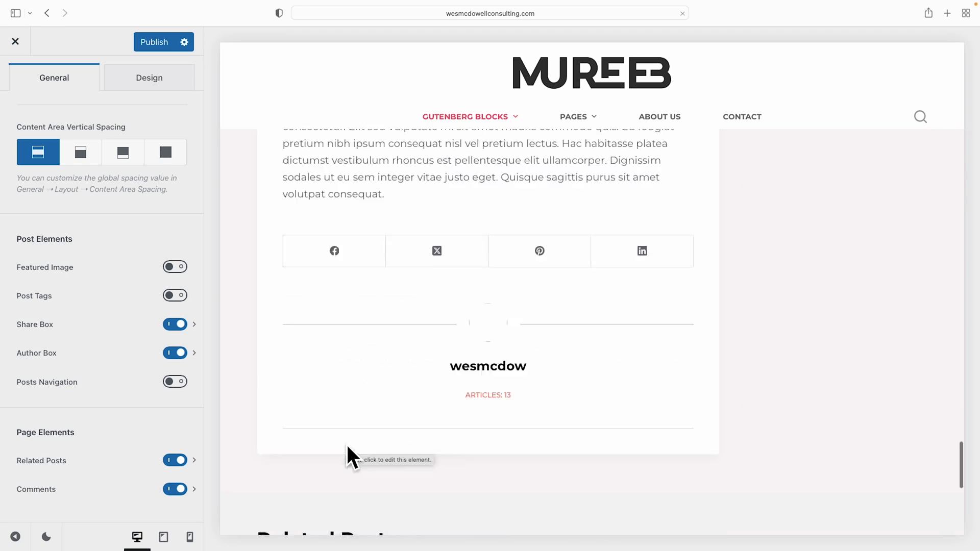
pyautogui.scroll(-8, 347, 445)
pyautogui.scroll(4, 347, 445)
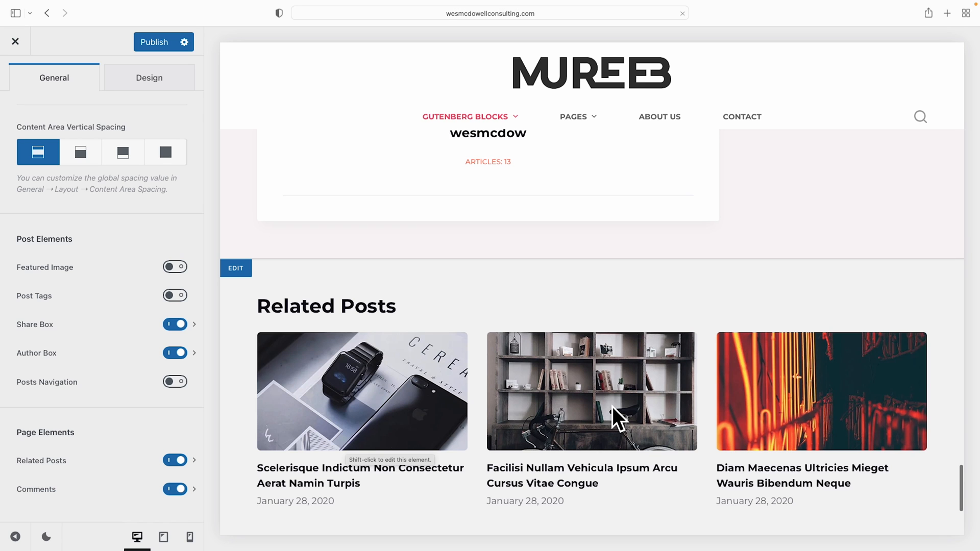
pyautogui.click(174, 489)
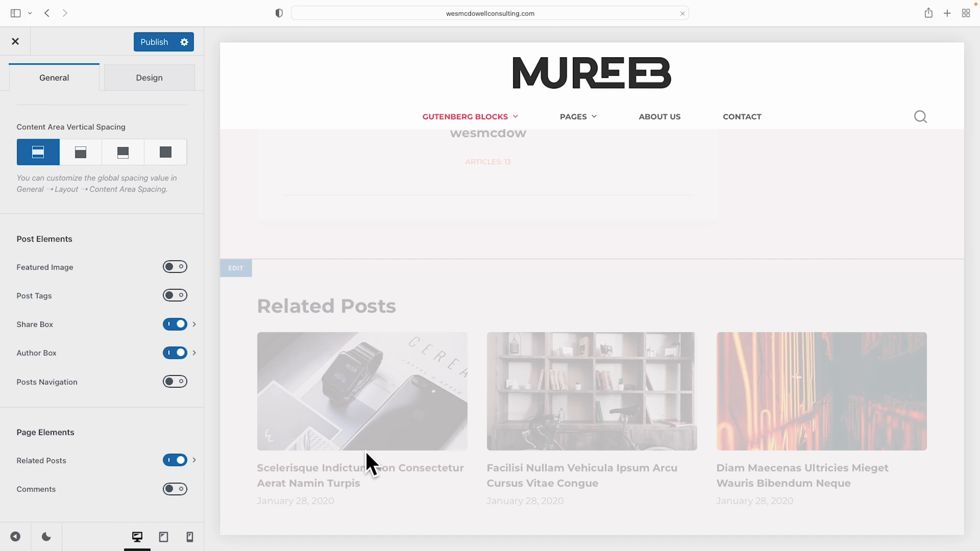
pyautogui.scroll(20, 371, 449)
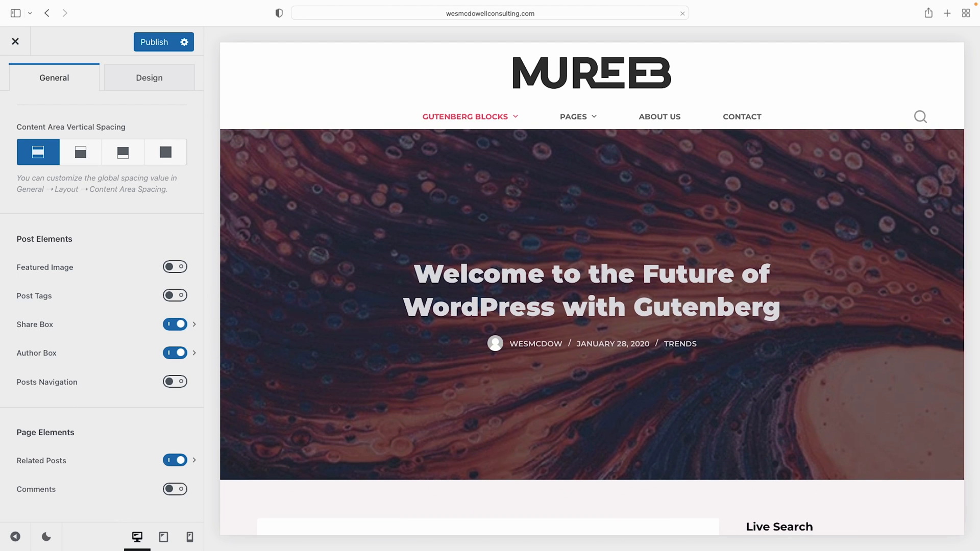
# - Open the Post Structure's design settings and try hiding the single post's Post Title before showing it again
pyautogui.click(150, 78)
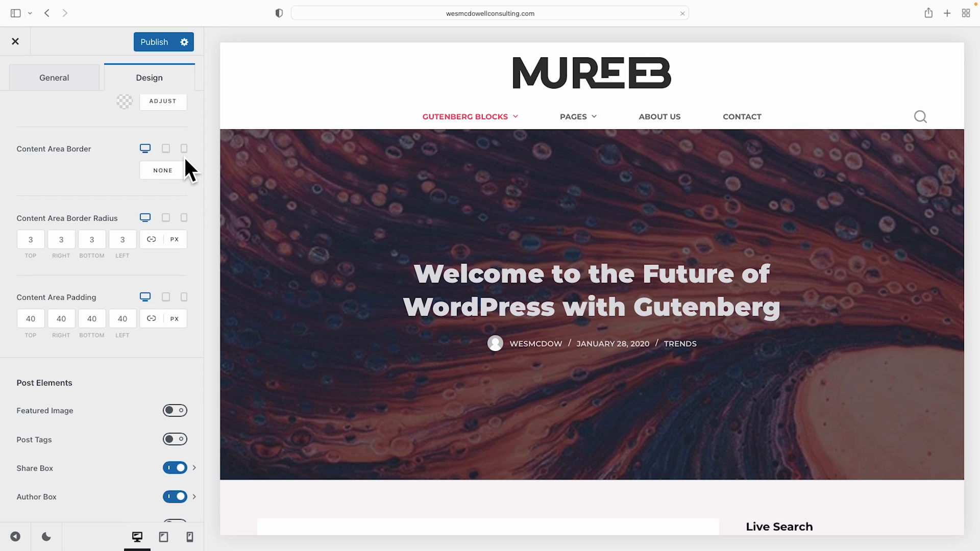
pyautogui.scroll(7, 135, 292)
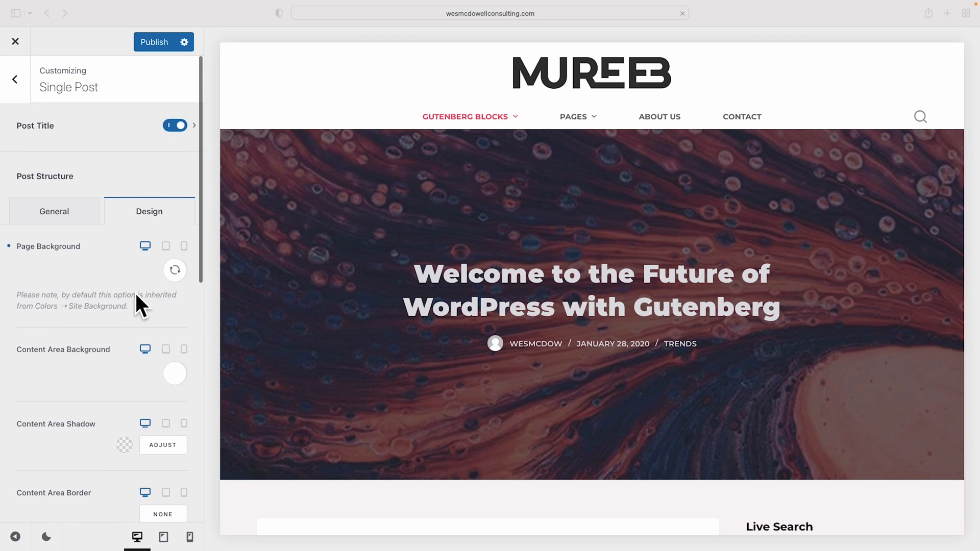
pyautogui.click(171, 124)
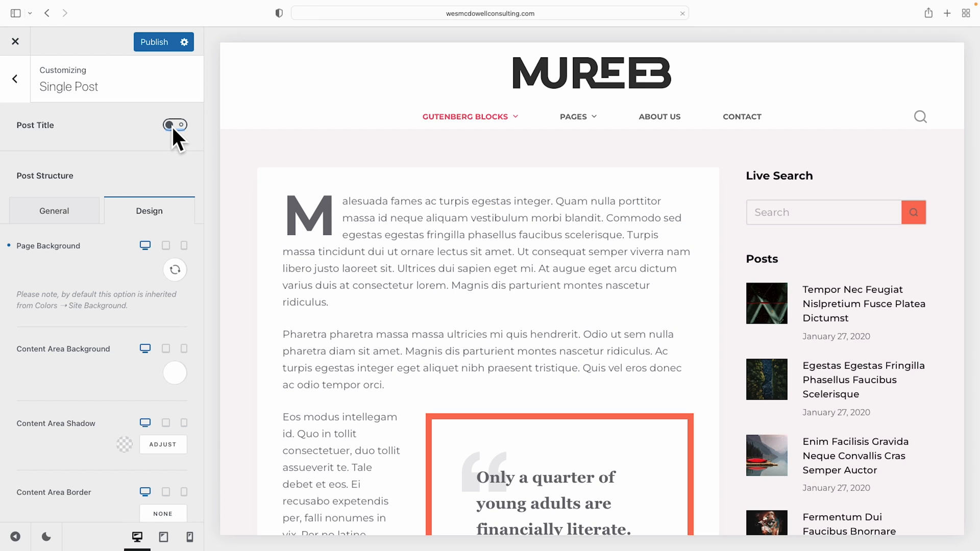
pyautogui.click(175, 125)
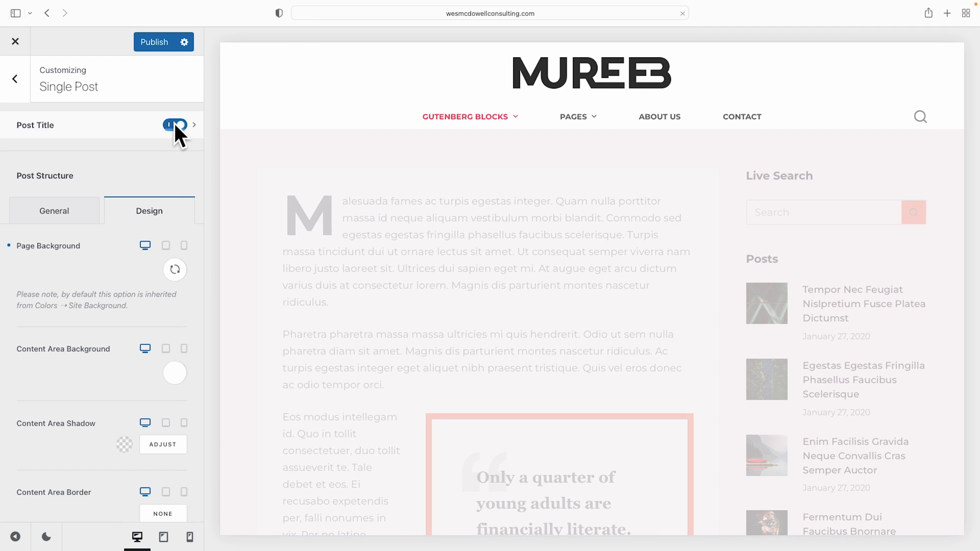
# - Look through the content area's design settings and inspect the Content Area Shadow options alongside the previewed post
pyautogui.scroll(-5, 174, 153)
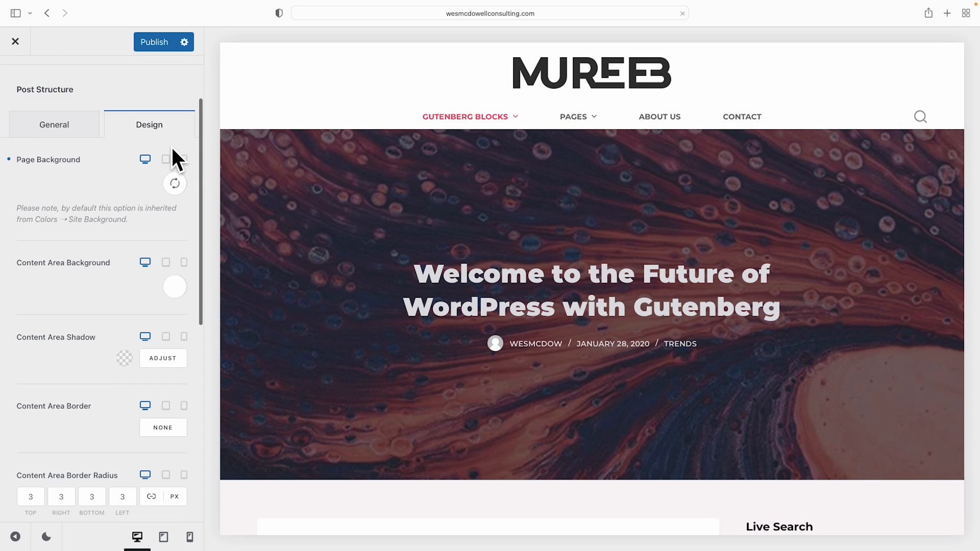
pyautogui.scroll(-3, 341, 215)
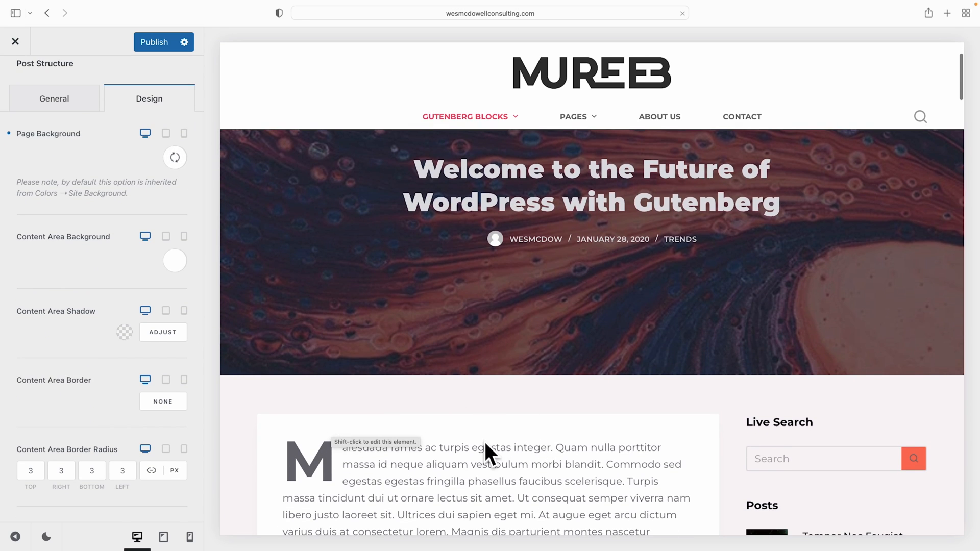
pyautogui.scroll(-1, 36, 337)
pyautogui.scroll(-1, 369, 438)
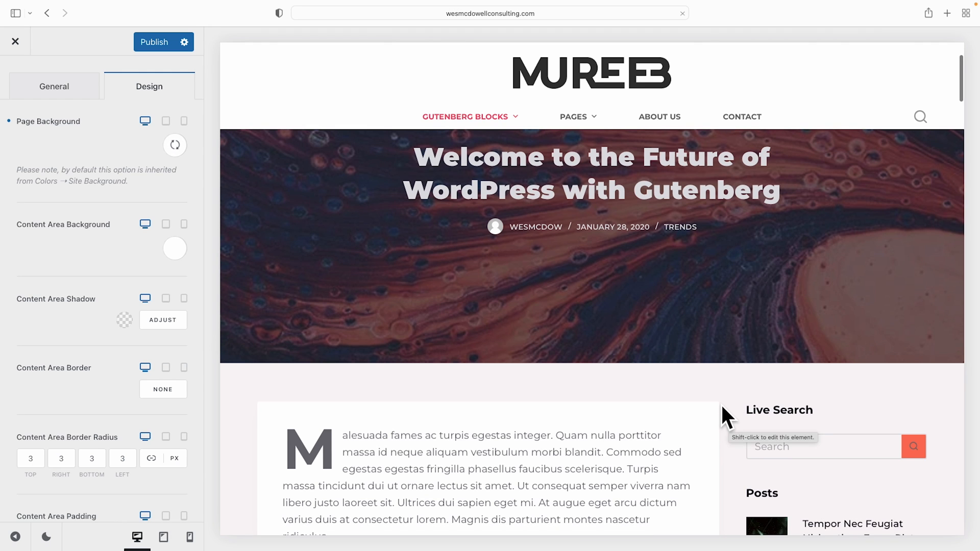
pyautogui.scroll(-1, 720, 404)
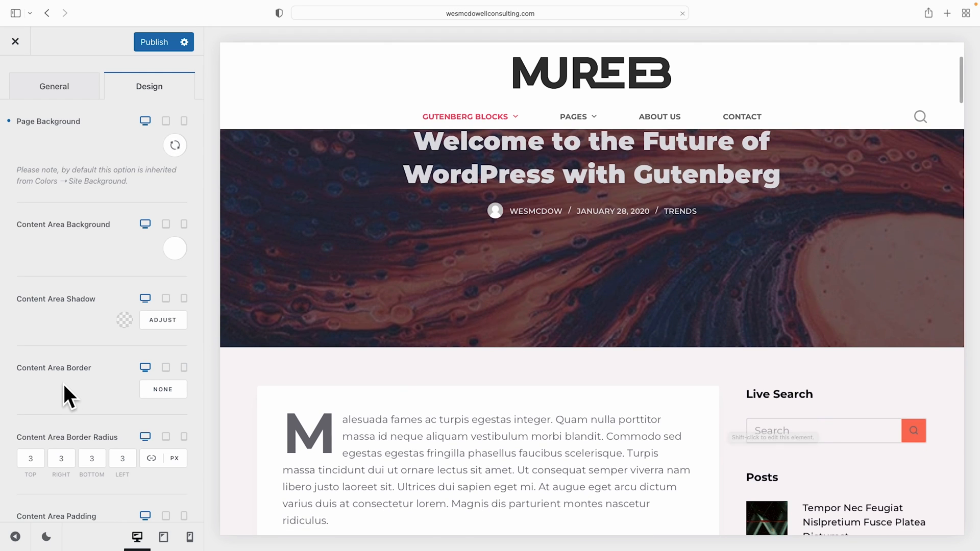
pyautogui.scroll(-1, 63, 381)
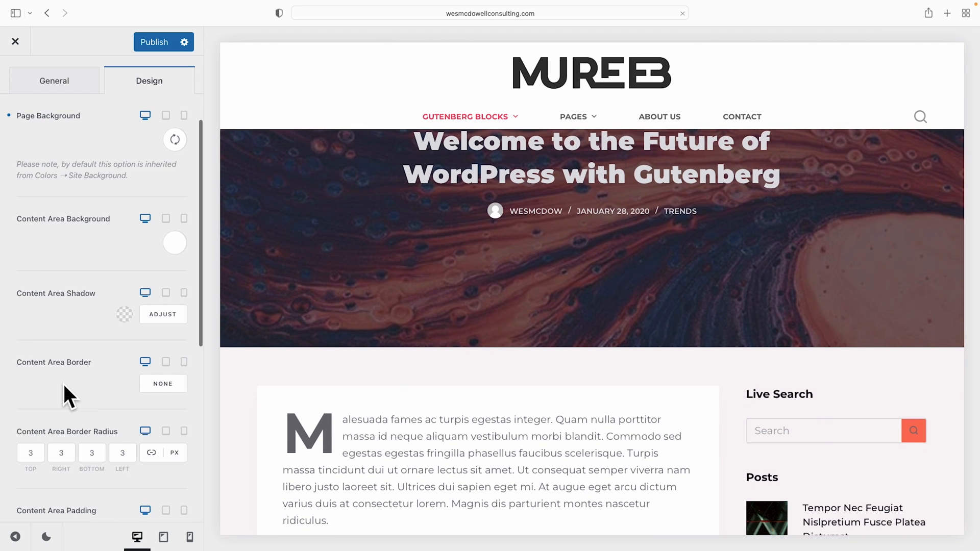
pyautogui.click(172, 314)
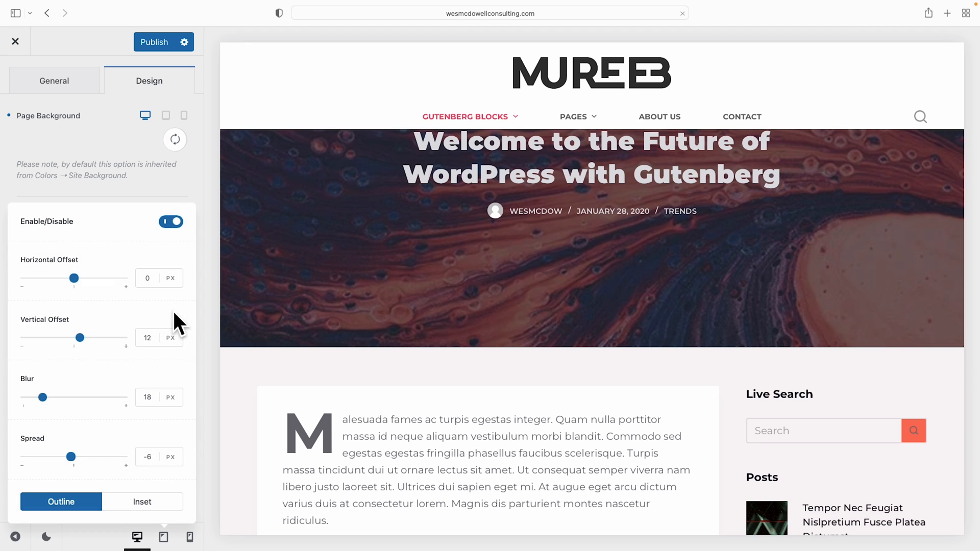
pyautogui.click(200, 209)
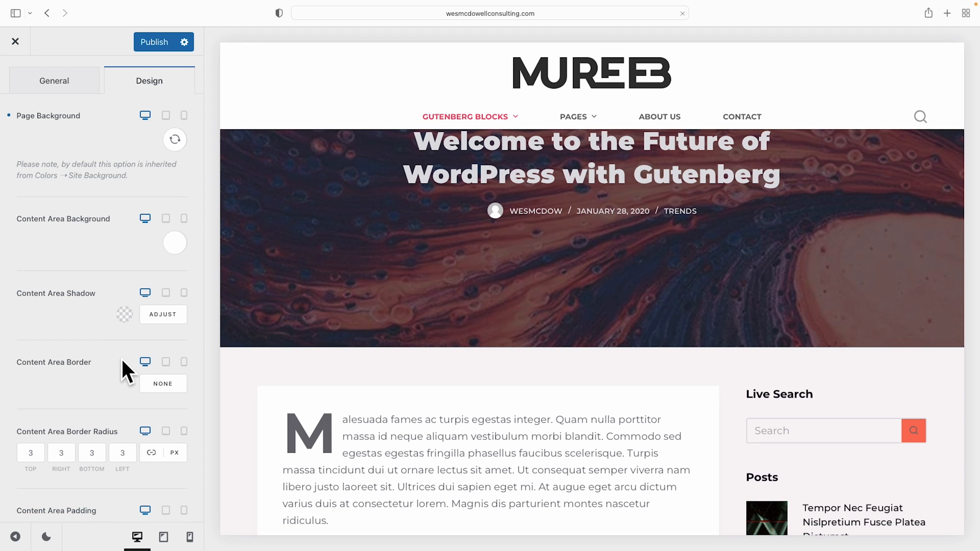
pyautogui.scroll(1, 121, 357)
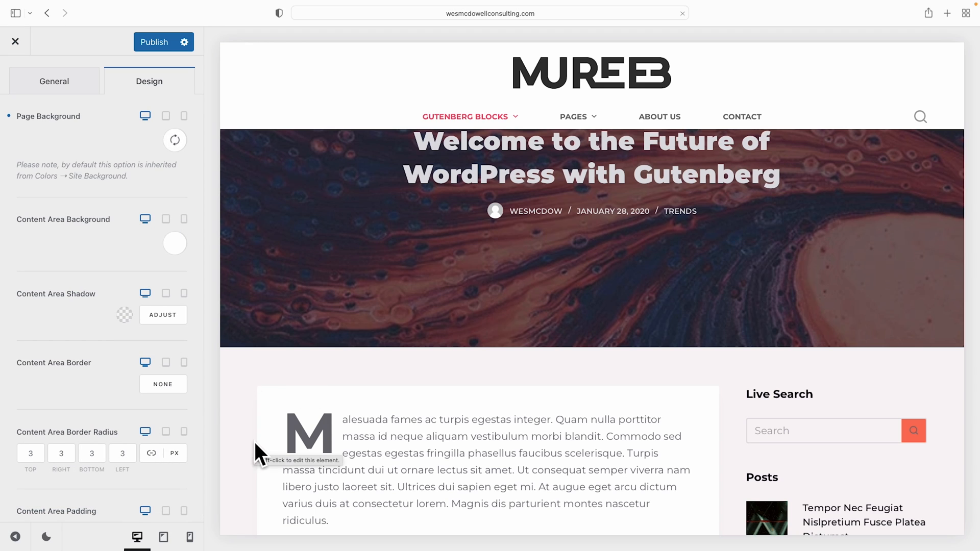
# - Set the Content Area Border Radius to 8 px on all corners and check the rounding in the preview
pyautogui.scroll(-2, 162, 381)
pyautogui.scroll(-3, 158, 360)
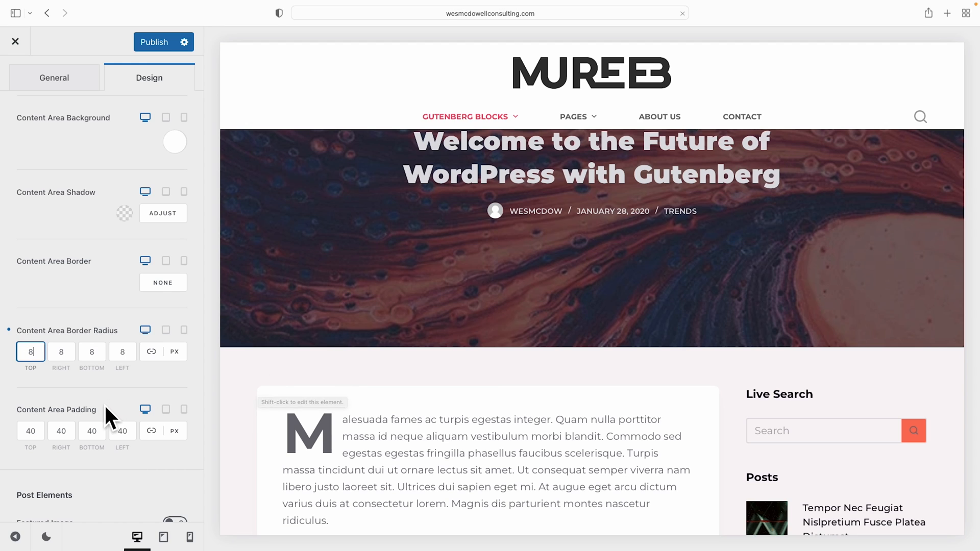
pyautogui.scroll(-3, 104, 403)
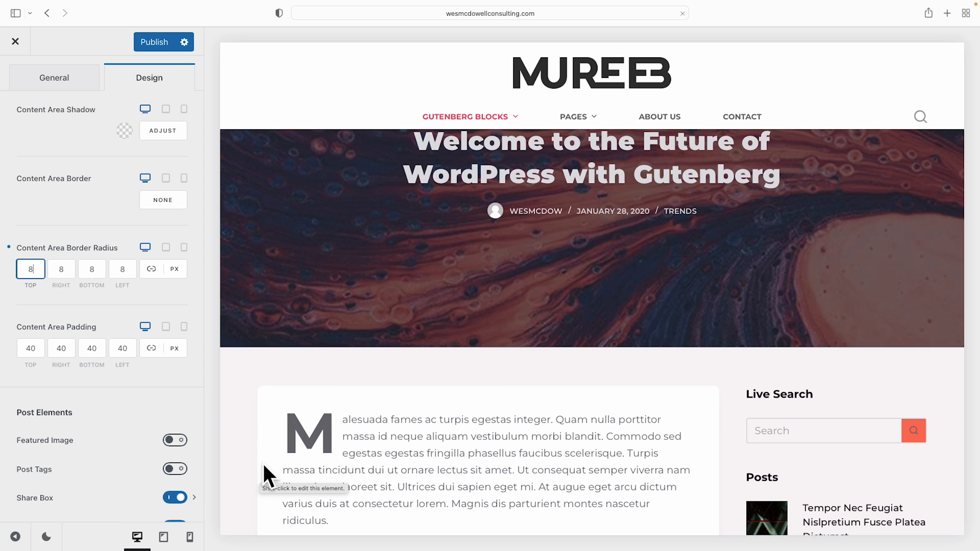
pyautogui.scroll(-1, 372, 440)
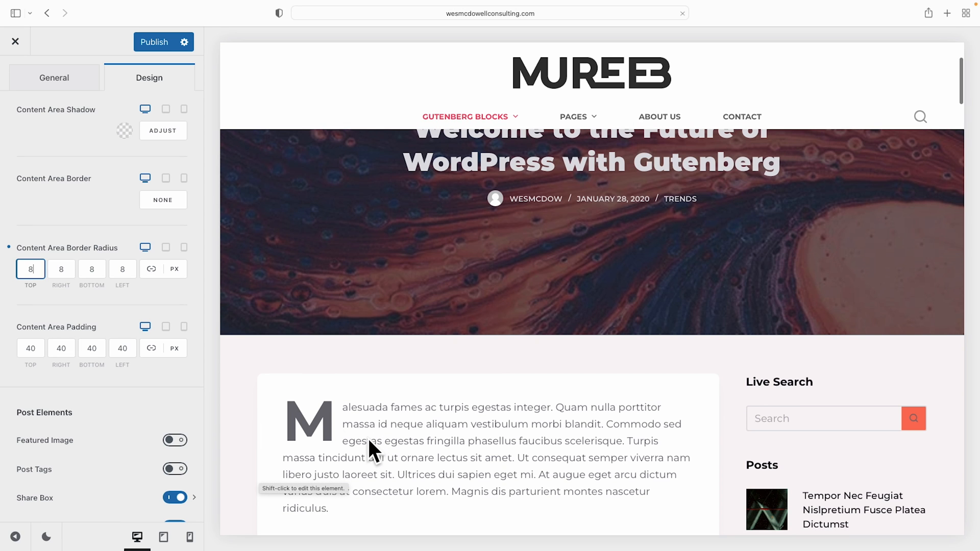
pyautogui.scroll(-5, 125, 391)
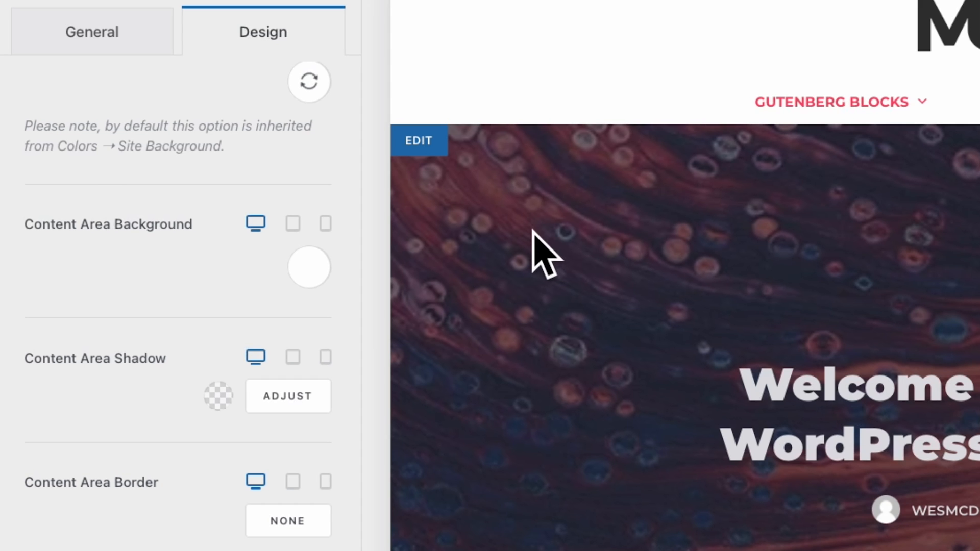
# - Open the Post Title settings, try the layout with the title inside the content, and restore the full-width hero image layout
pyautogui.click(424, 145)
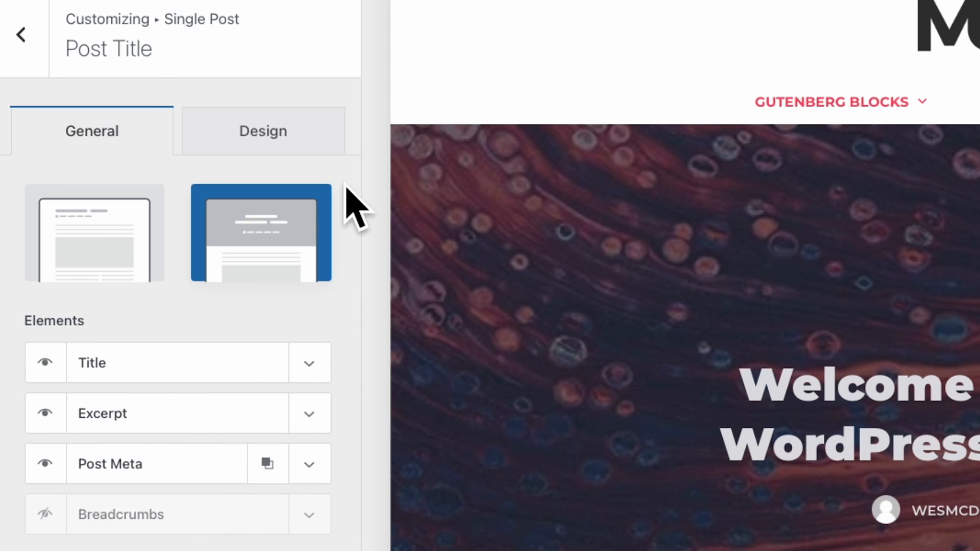
pyautogui.click(83, 241)
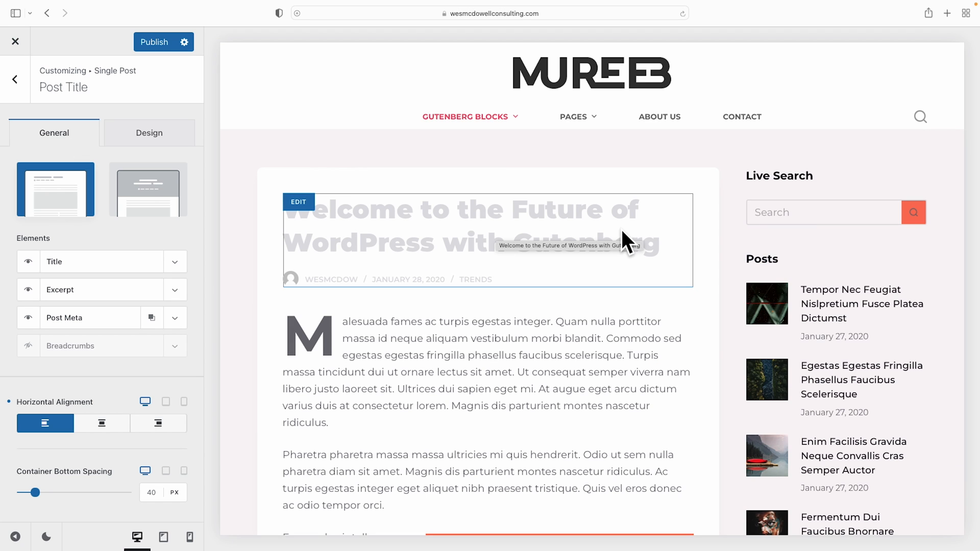
pyautogui.click(143, 190)
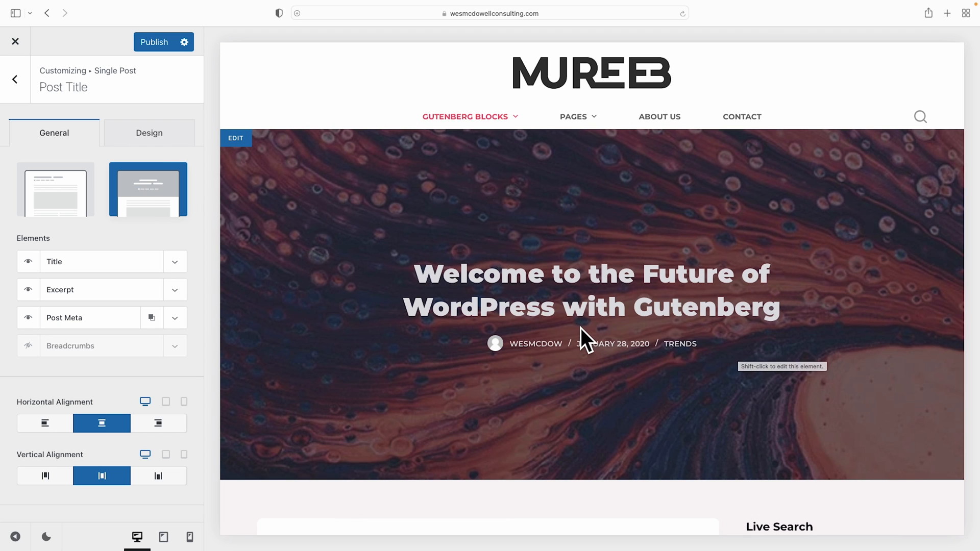
# - Change the hero's Image Overlay Color to a neutral dark gray at reduced opacity, rgba(48, 48, 48, 0.45)
pyautogui.click(149, 131)
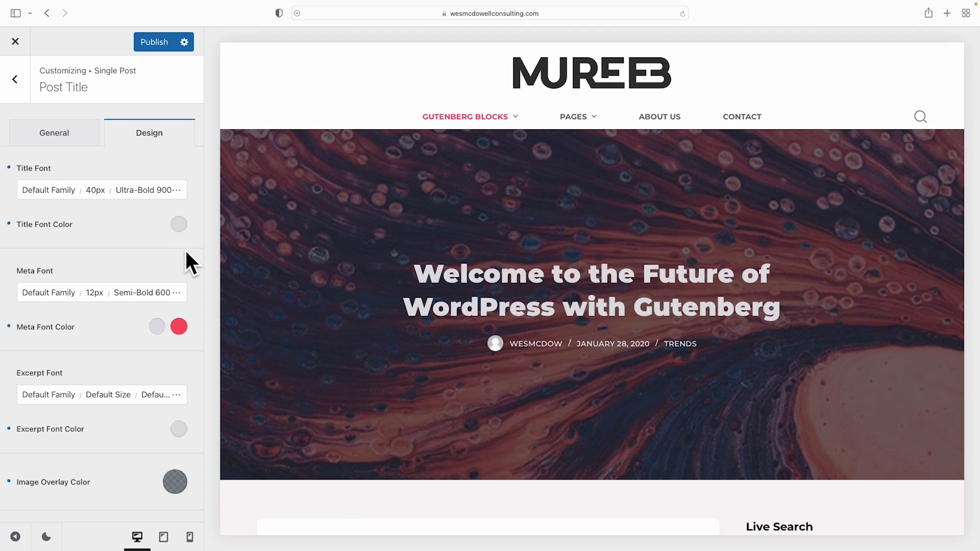
pyautogui.scroll(-2, 185, 253)
pyautogui.scroll(-1, 186, 253)
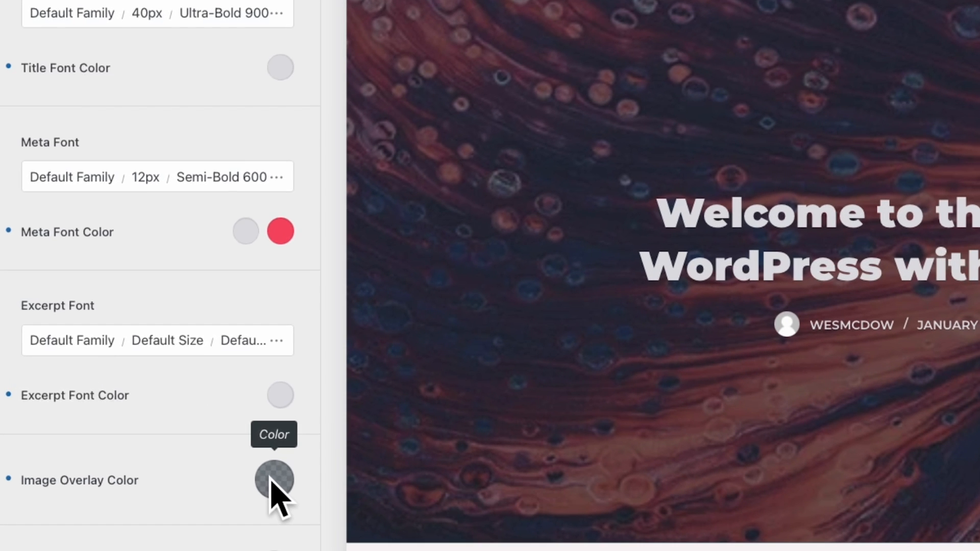
pyautogui.click(175, 440)
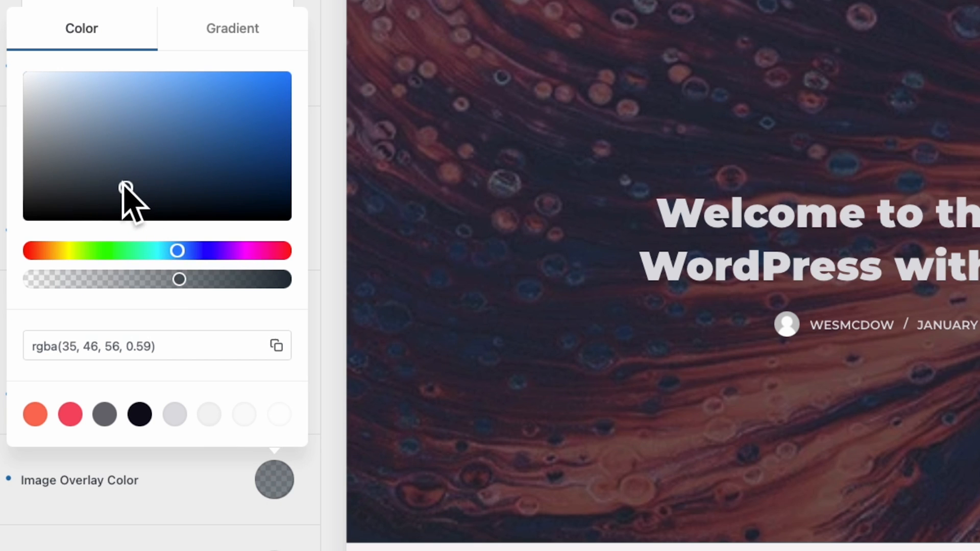
pyautogui.click(27, 194)
pyautogui.moveTo(27, 195)
pyautogui.mouseDown()
pyautogui.moveTo(18, 186)
pyautogui.moveTo(13, 194)
pyautogui.mouseUp()
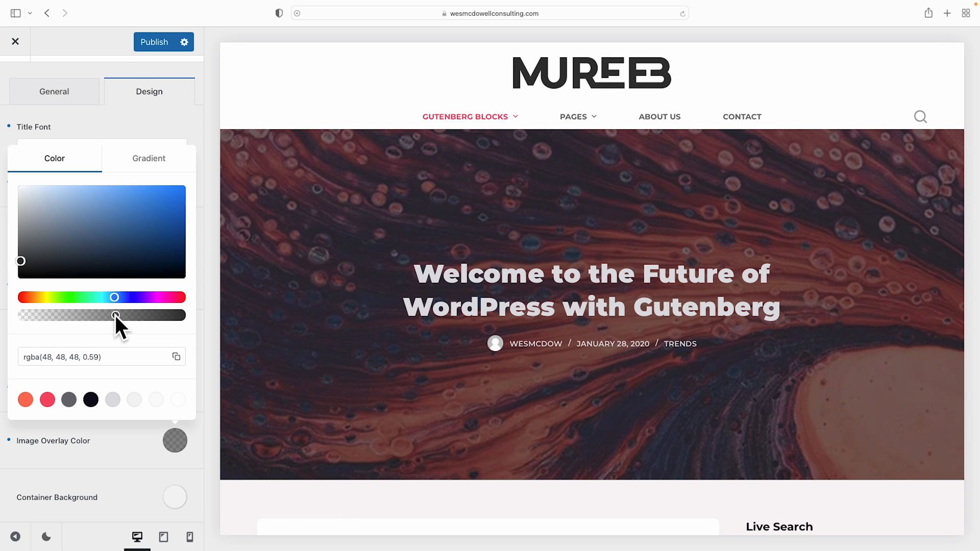
pyautogui.moveTo(115, 315)
pyautogui.mouseDown()
pyautogui.moveTo(39, 312)
pyautogui.moveTo(155, 313)
pyautogui.moveTo(98, 316)
pyautogui.mouseUp()
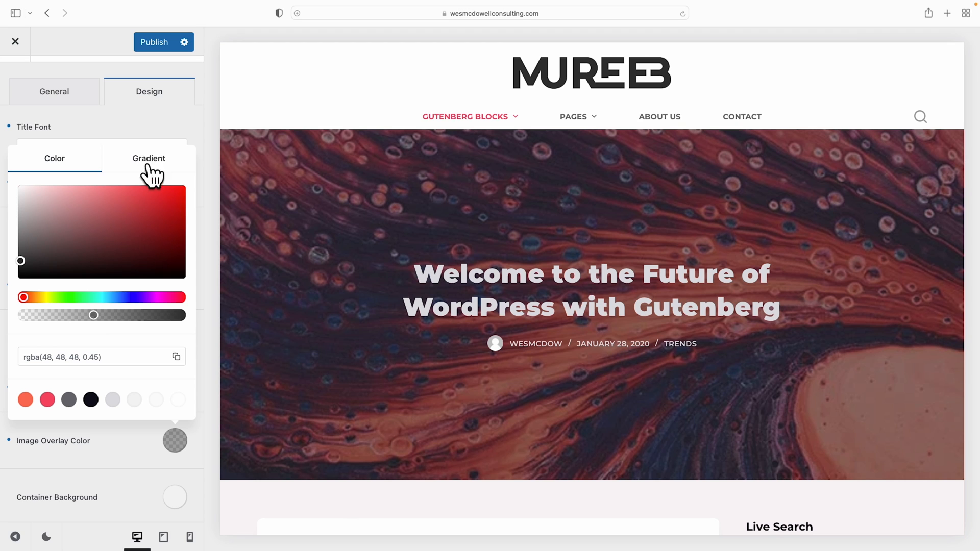
pyautogui.click(169, 123)
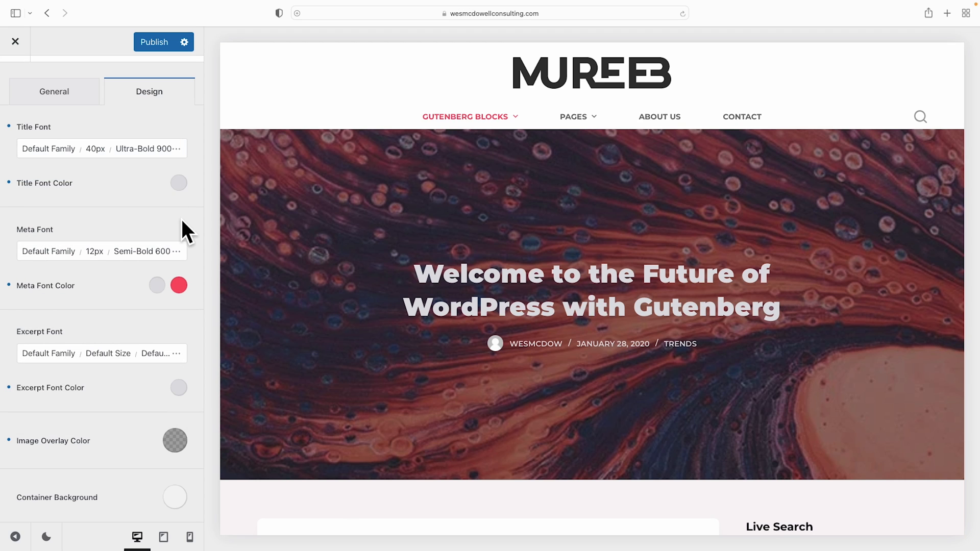
# - Hide the Published Date from the Post Meta element of the post title
pyautogui.click(45, 92)
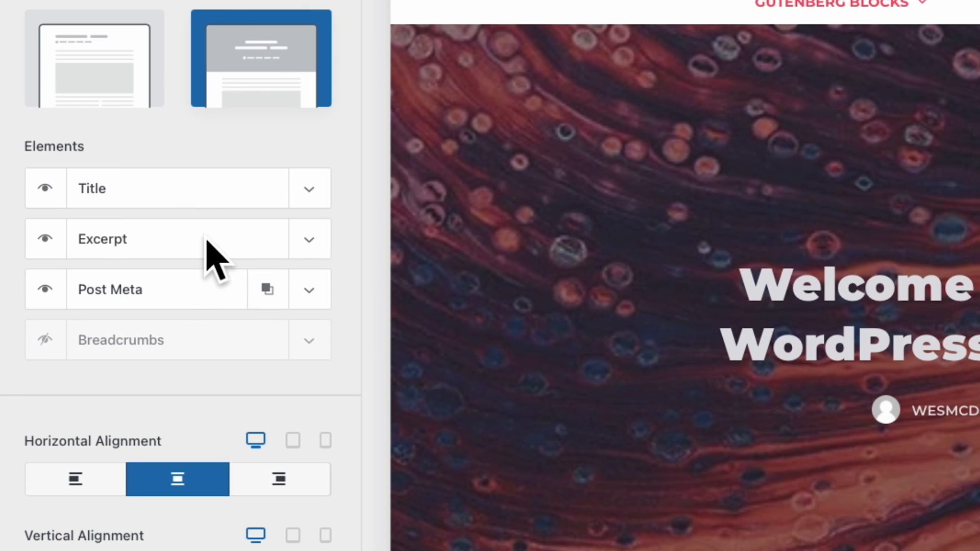
pyautogui.click(309, 290)
pyautogui.scroll(-3, 312, 293)
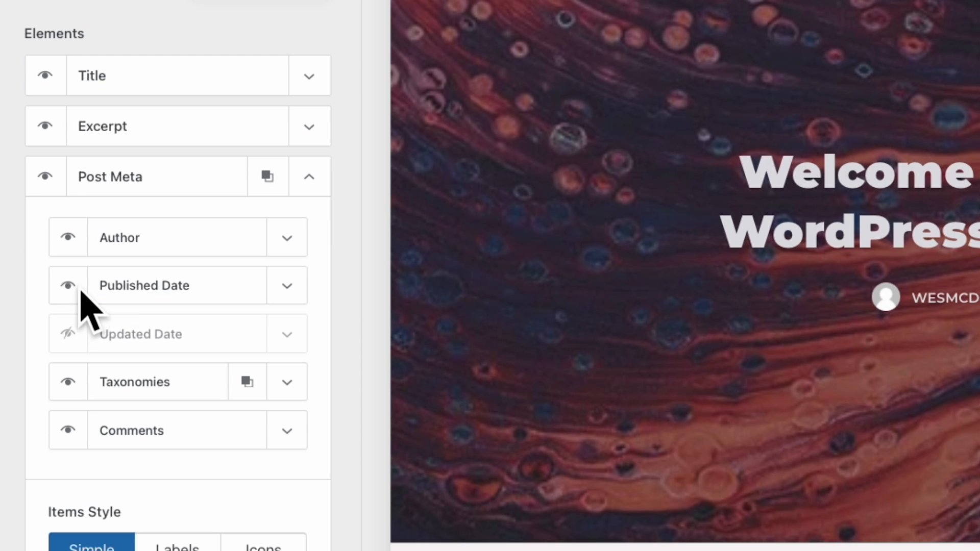
pyautogui.click(68, 285)
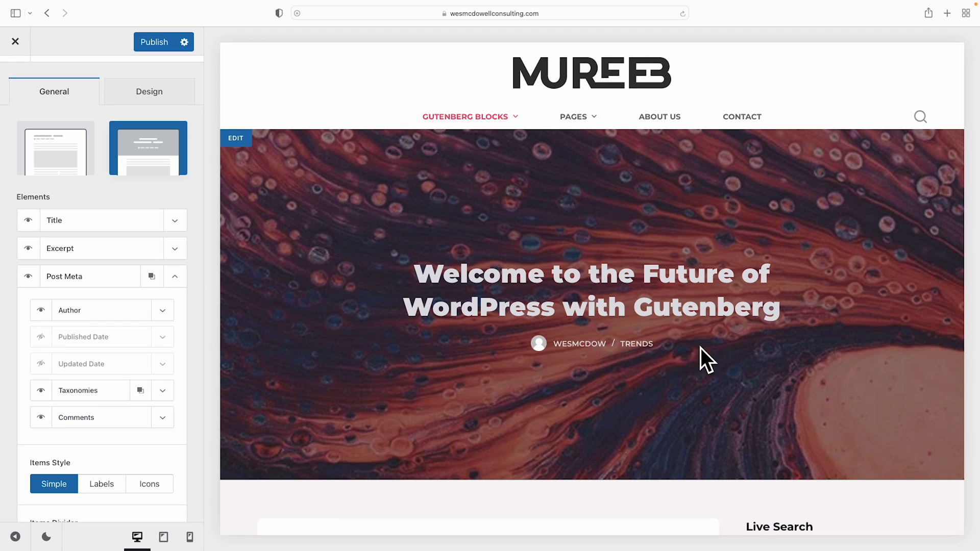
# - Set the Items Divider of the Post Meta element to none
pyautogui.keyDown('shift'); pyautogui.click(685, 383); pyautogui.keyUp('shift')
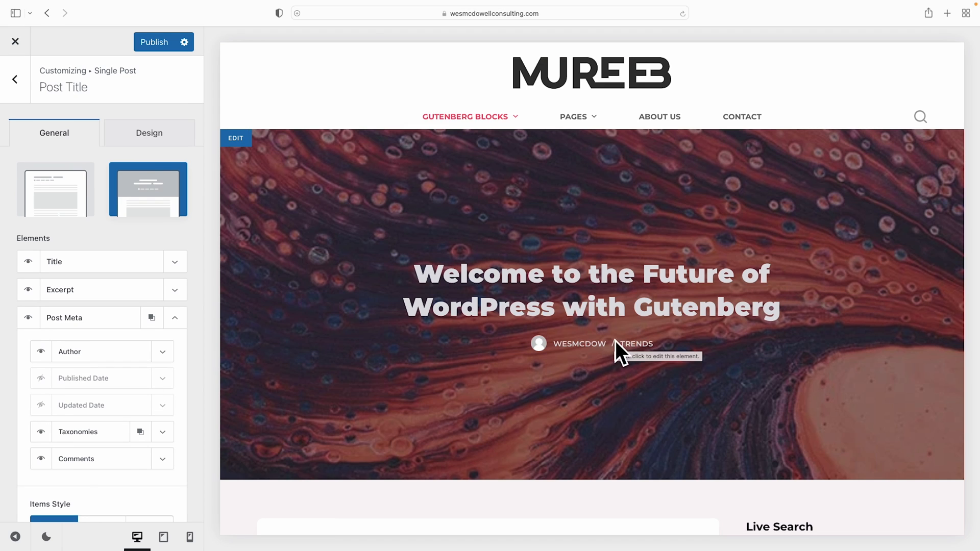
pyautogui.scroll(-5, 136, 372)
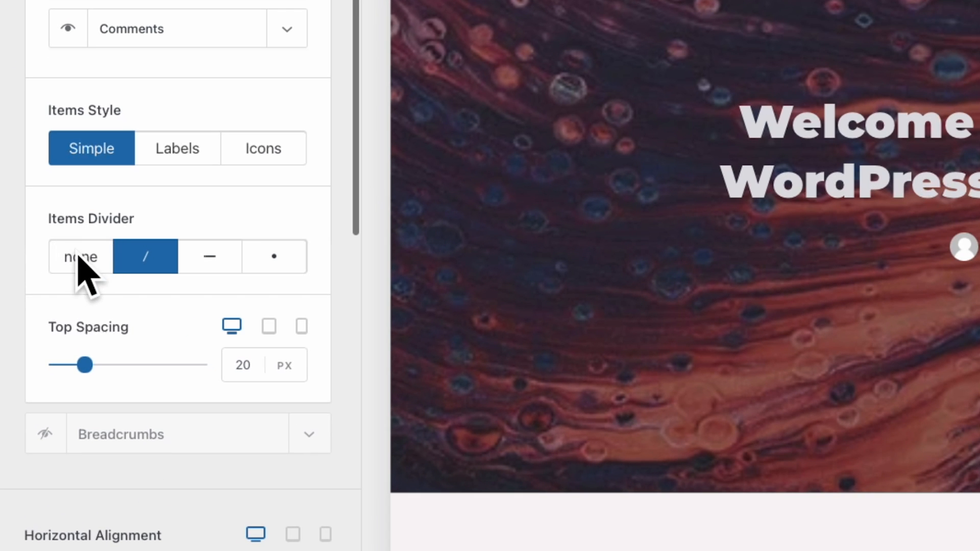
pyautogui.click(71, 273)
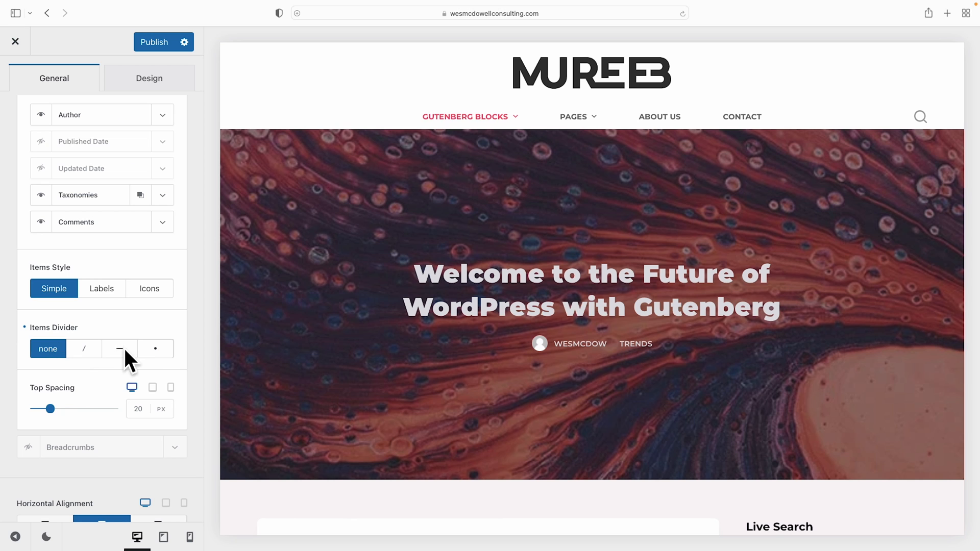
# - Set the Items Divider of the Post Meta element to the dot and publish the changes
pyautogui.click(123, 348)
pyautogui.click(157, 349)
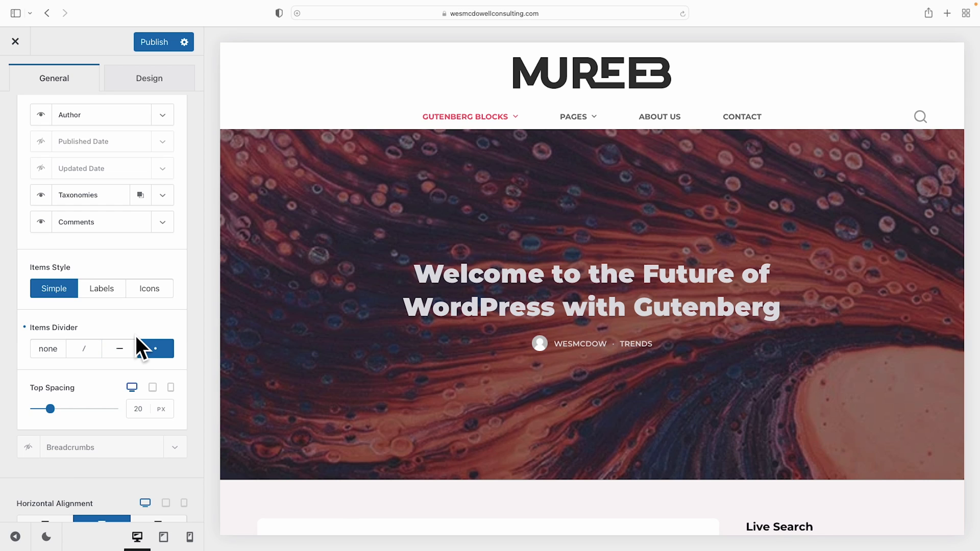
pyautogui.click(165, 40)
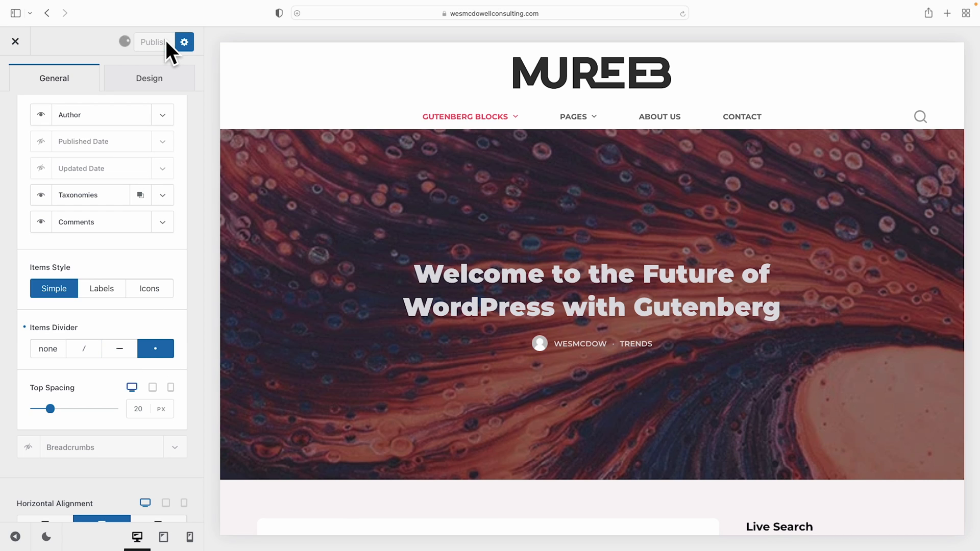
# - Switch from the Post Title settings to the Categories settings and load the Trends category archive in the preview
pyautogui.scroll(1, 134, 109)
pyautogui.scroll(5, 135, 113)
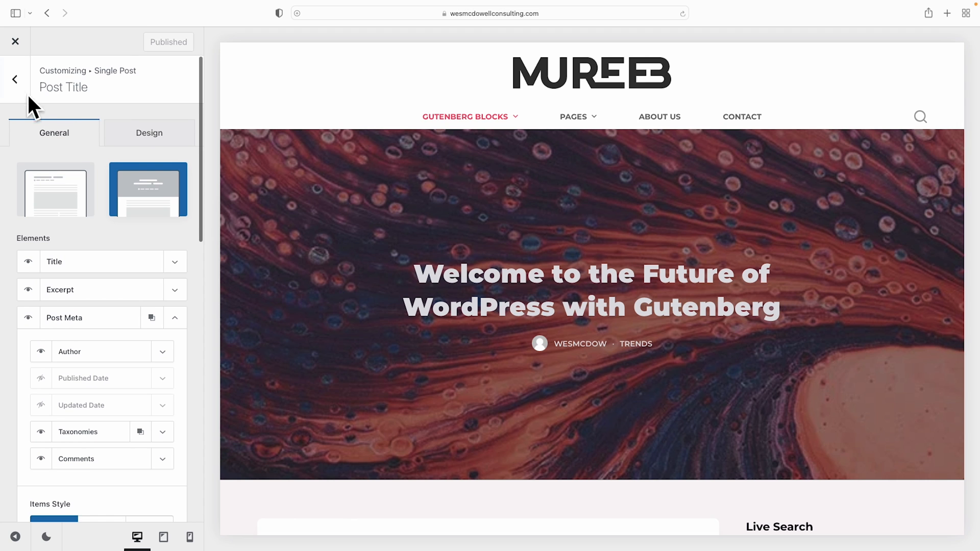
pyautogui.click(14, 78)
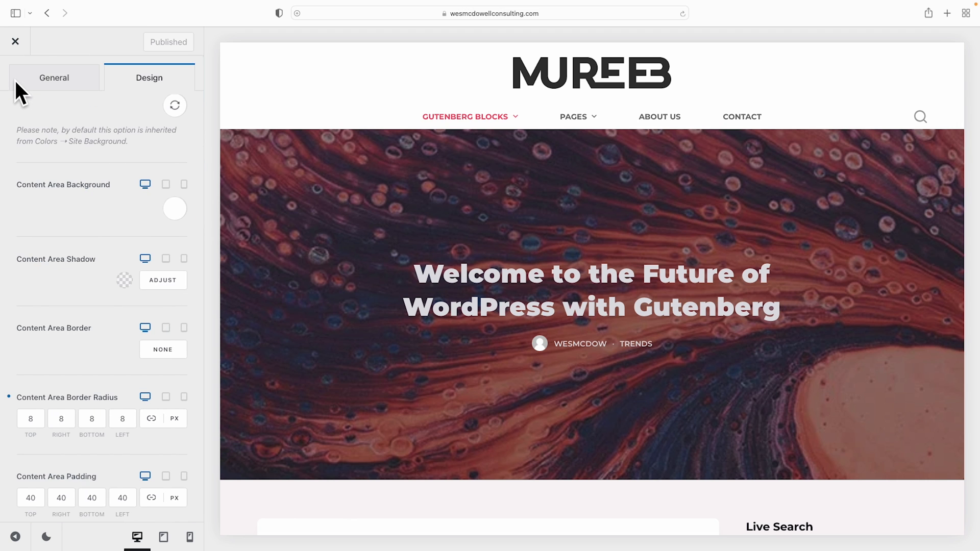
pyautogui.click(16, 78)
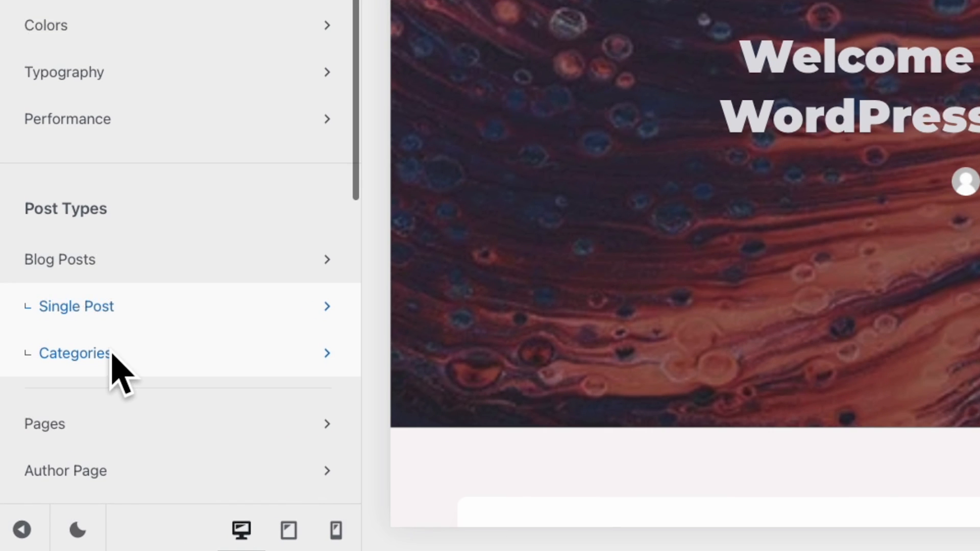
pyautogui.click(67, 439)
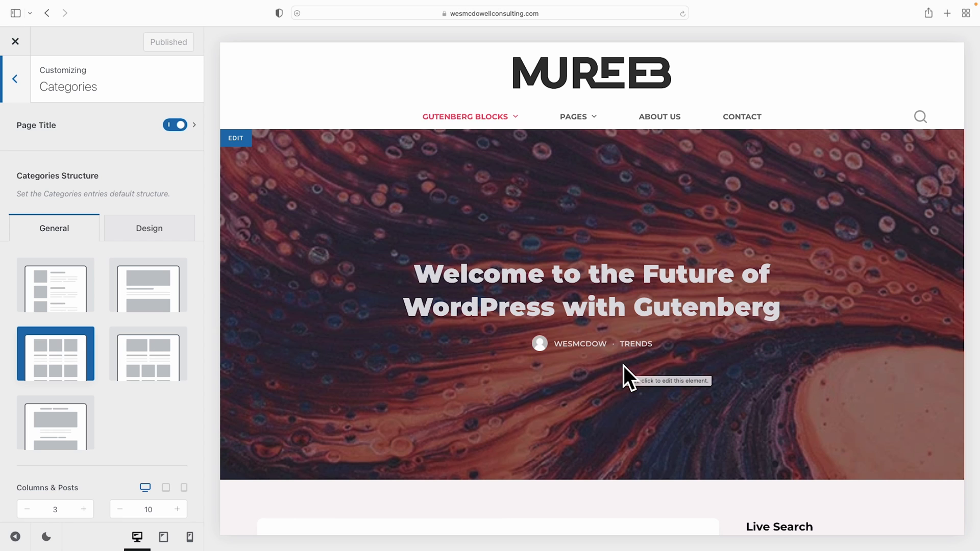
pyautogui.click(639, 345)
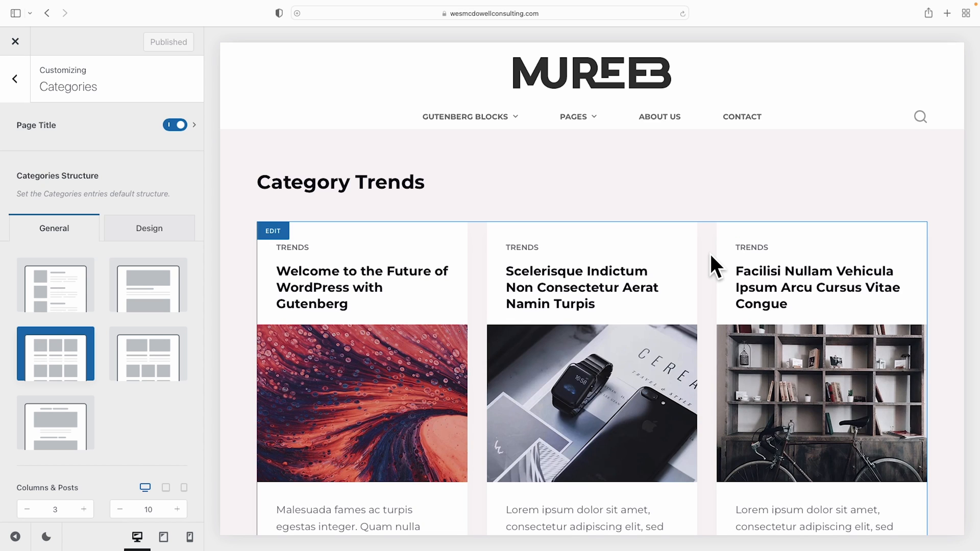
# - Set the Categories Structure to Enhanced Grid and look over the post cards in the preview
pyautogui.scroll(-1, 710, 252)
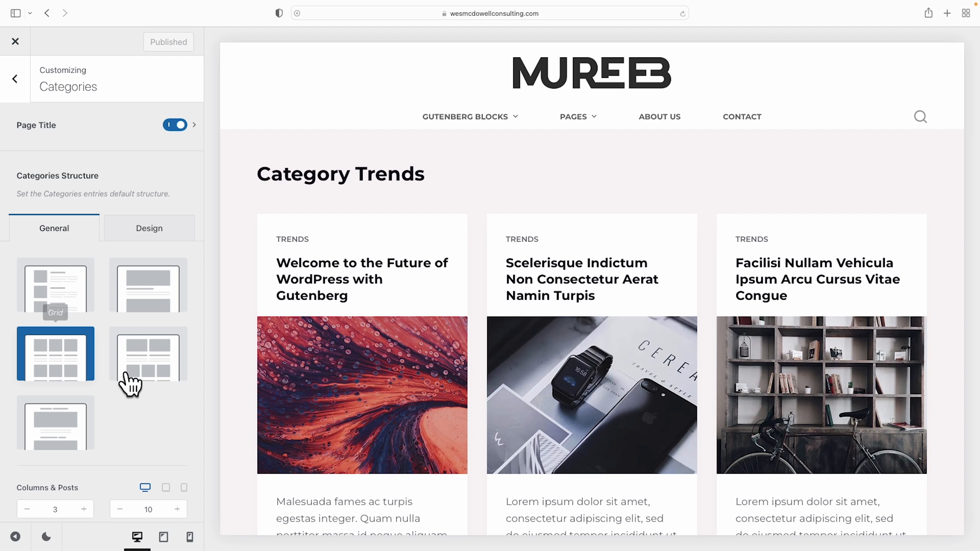
pyautogui.click(149, 355)
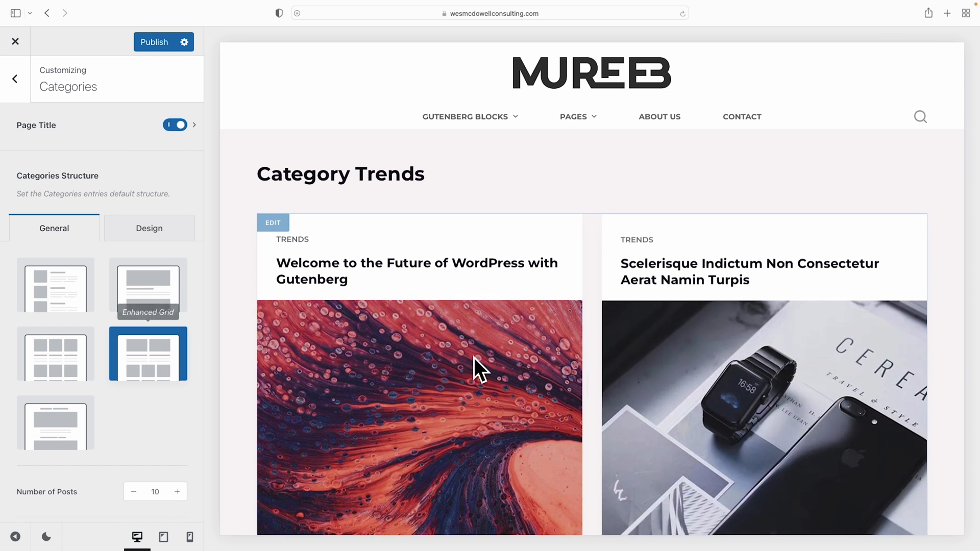
pyautogui.scroll(-5, 587, 372)
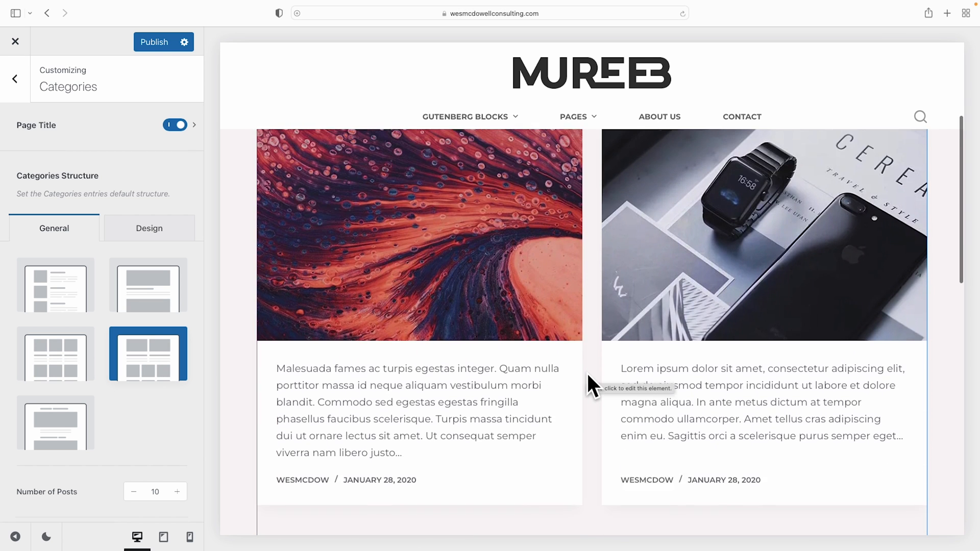
pyautogui.scroll(3, 587, 371)
pyautogui.scroll(1, 586, 371)
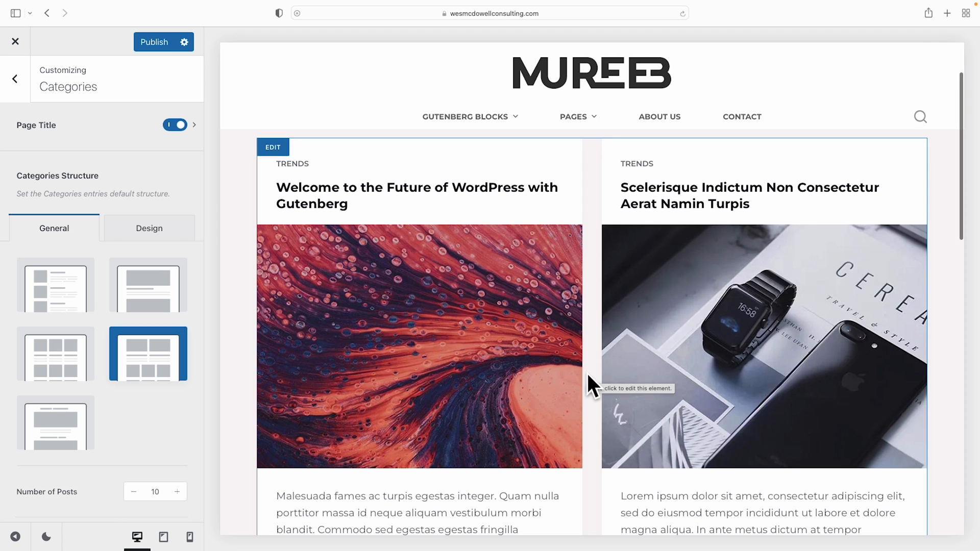
# - Try the list layout with images beside the text for the category archive, and return to Enhanced Grid
pyautogui.click(49, 283)
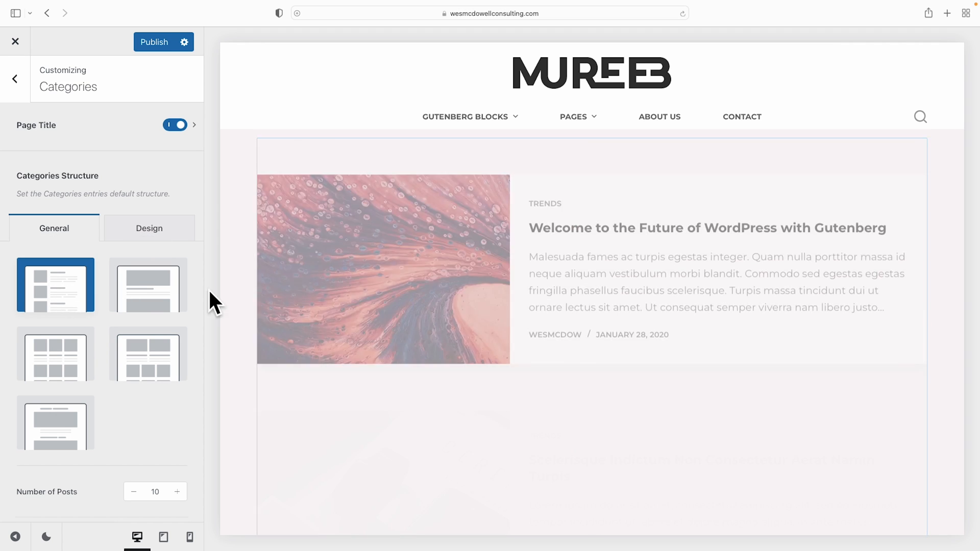
pyautogui.scroll(-8, 439, 215)
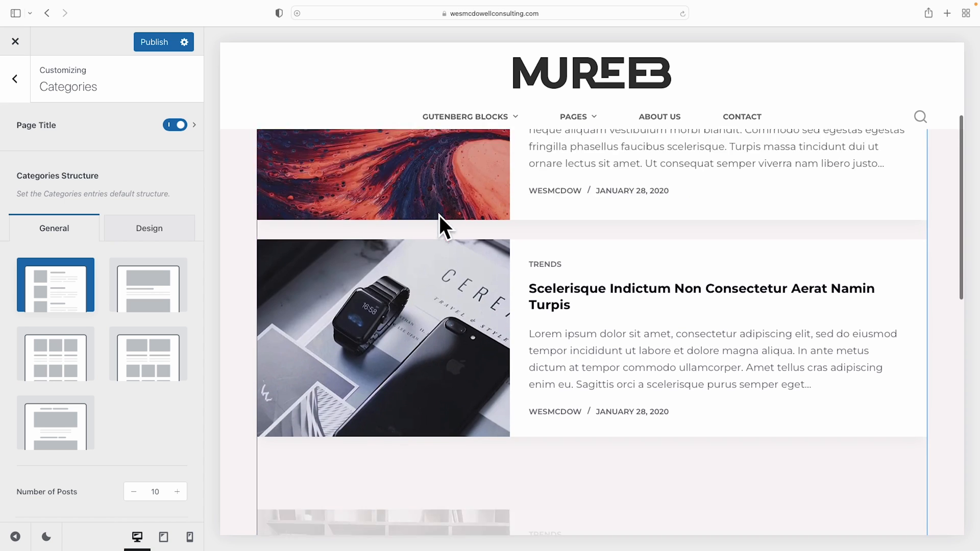
pyautogui.scroll(-5, 439, 216)
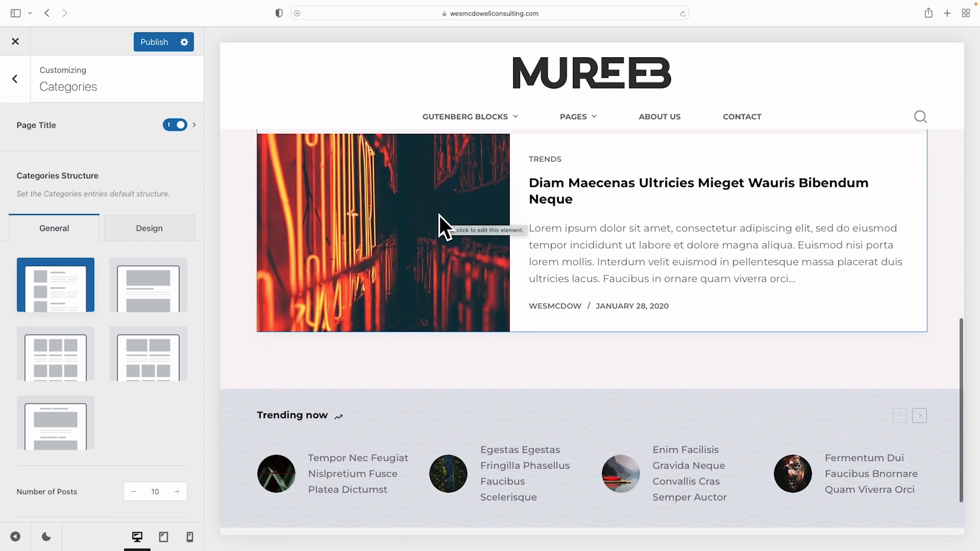
pyautogui.scroll(12, 439, 215)
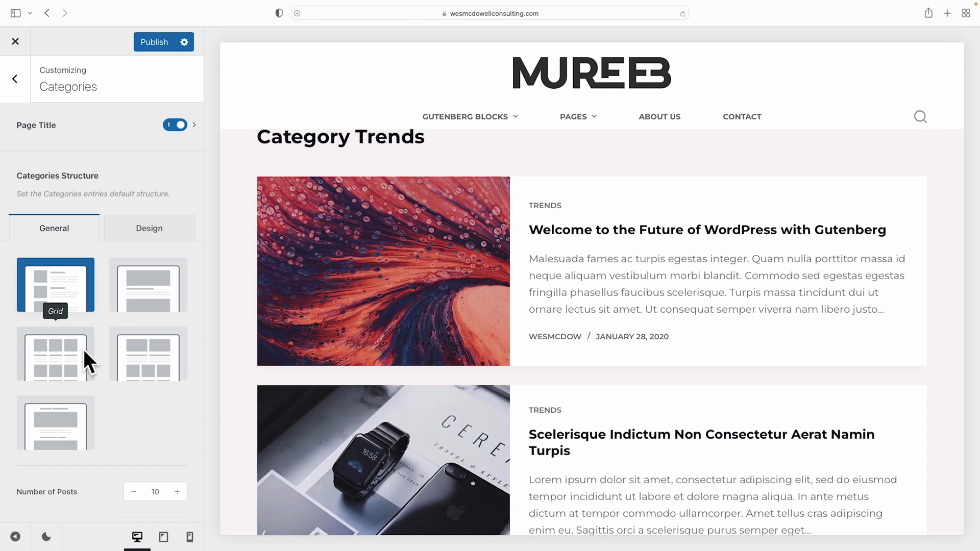
pyautogui.click(150, 350)
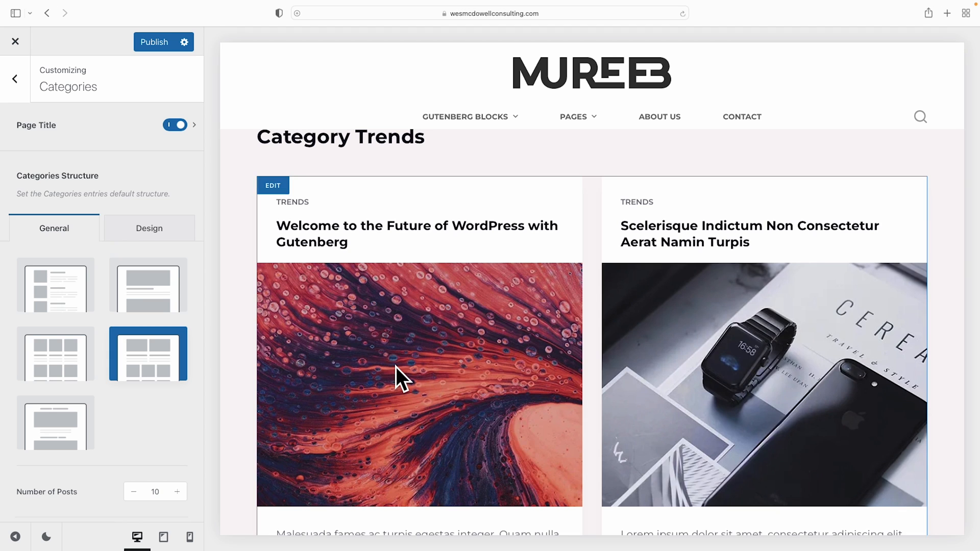
# - In the categories' Card Options, hide the upper Post Meta and the Excerpt, and move the Title below the Featured Image
pyautogui.scroll(-5, 163, 394)
pyautogui.scroll(-3, 151, 382)
pyautogui.click(166, 341)
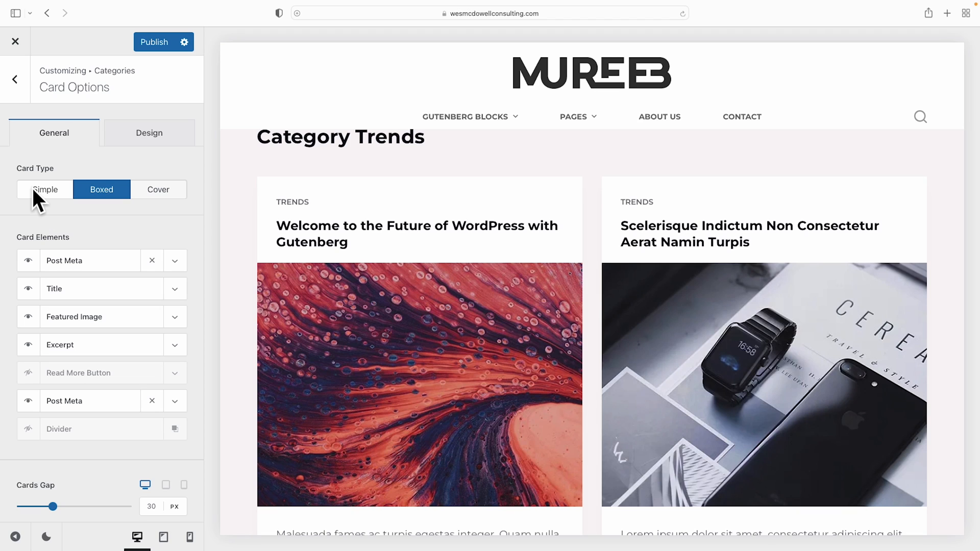
pyautogui.click(27, 259)
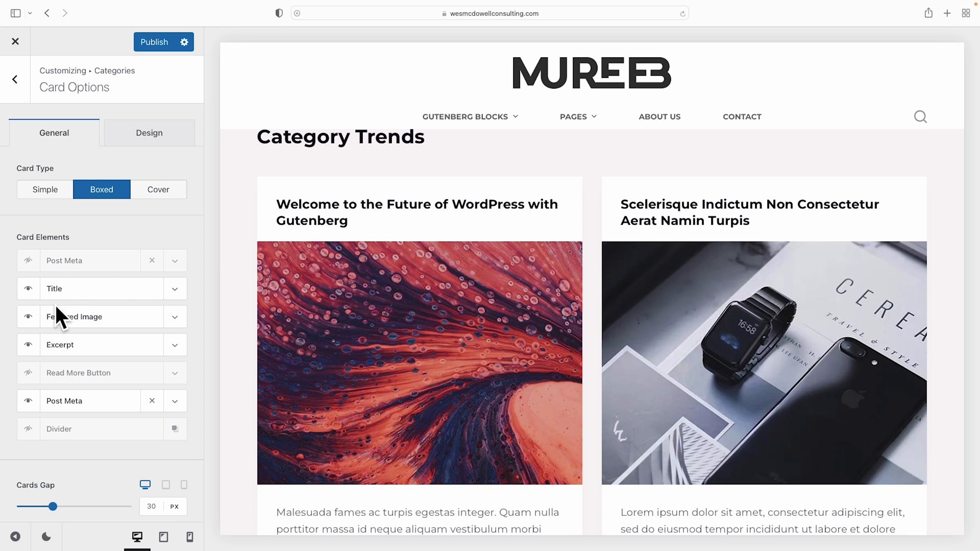
pyautogui.moveTo(65, 291); pyautogui.dragTo(64, 314)
pyautogui.click(28, 345)
# - Hide the Published Date in the lower Post Meta element of the category cards
pyautogui.scroll(-3, 77, 352)
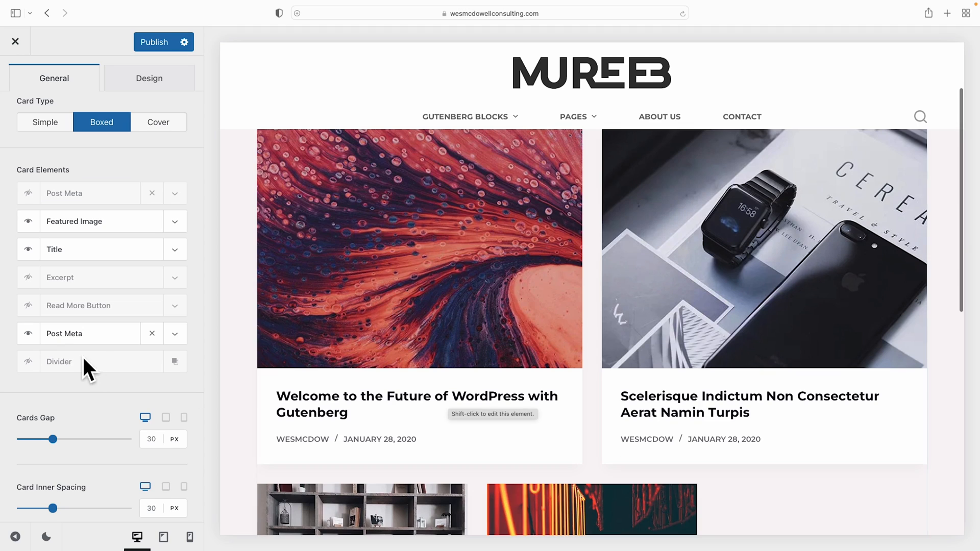
pyautogui.click(175, 333)
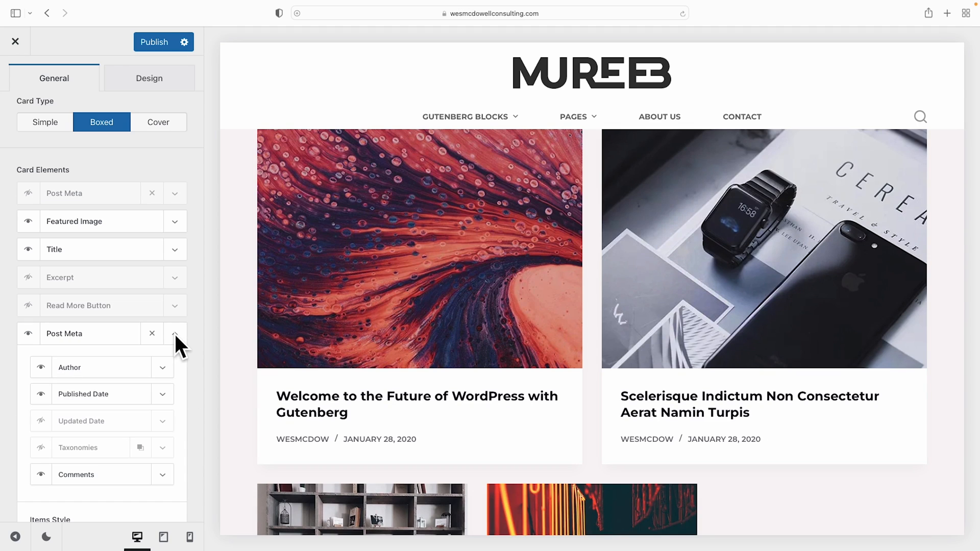
pyautogui.click(41, 394)
# - Try a Cards Gap of 35 px and a larger Card Inner Spacing, and set both back to 30 px
pyautogui.scroll(-5, 124, 410)
pyautogui.scroll(-3, 125, 412)
pyautogui.moveTo(53, 353)
pyautogui.mouseDown()
pyautogui.moveTo(85, 357)
pyautogui.moveTo(46, 361)
pyautogui.moveTo(60, 363)
pyautogui.mouseUp()
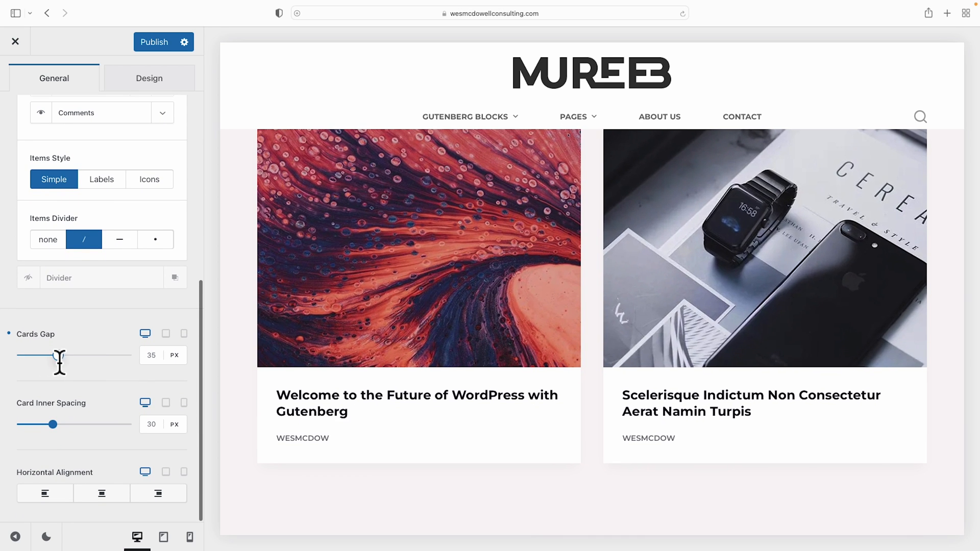
pyautogui.moveTo(53, 424); pyautogui.dragTo(95, 431)
pyautogui.doubleClick(149, 425)
pyautogui.write('30')
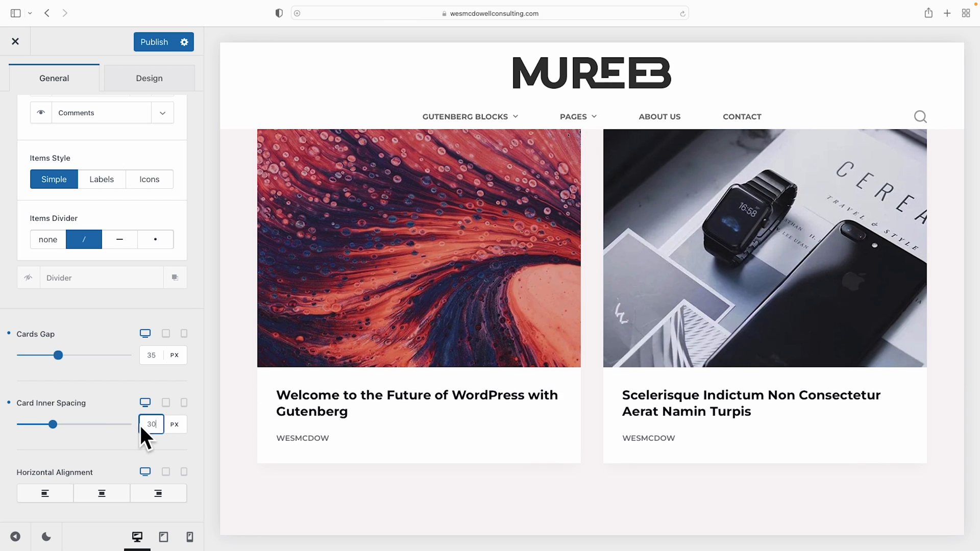
pyautogui.write('30')
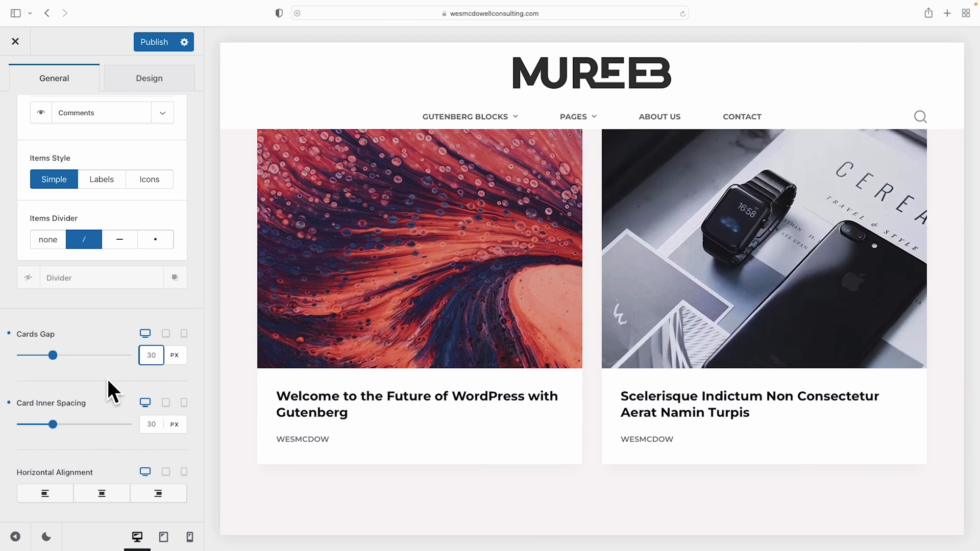
# - Set the category cards' Border Radius to 8 px on all corners and publish the changes
pyautogui.click(148, 79)
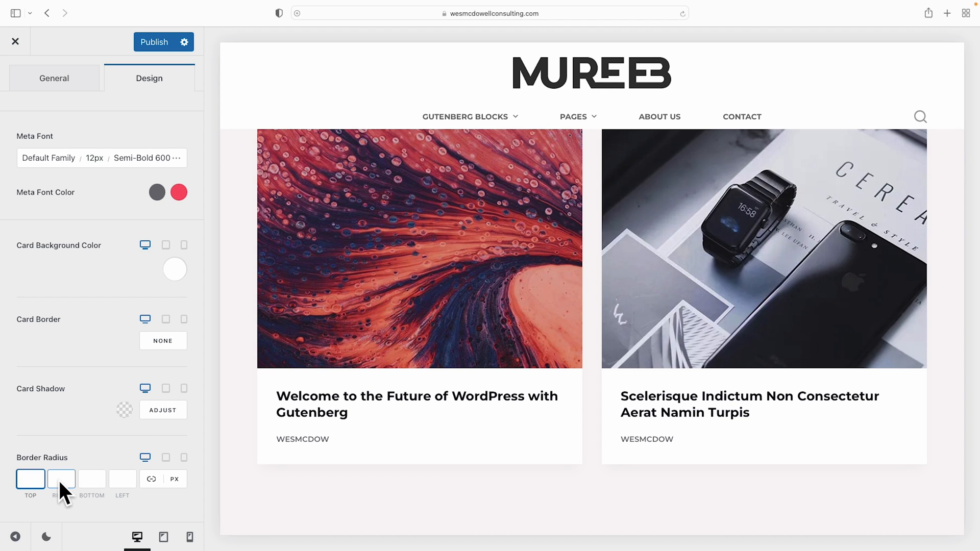
pyautogui.write('8')
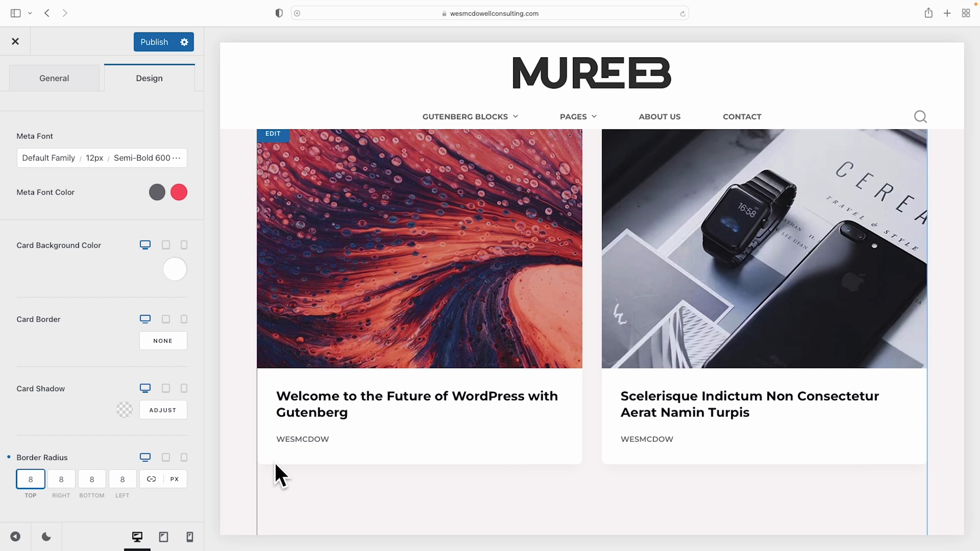
pyautogui.scroll(2, 584, 438)
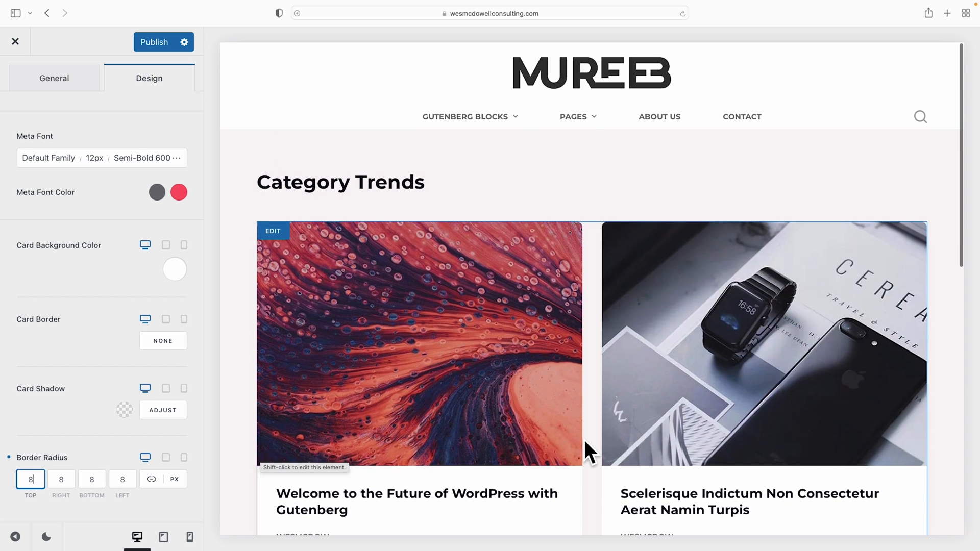
pyautogui.scroll(-2, 583, 438)
pyautogui.scroll(-5, 585, 442)
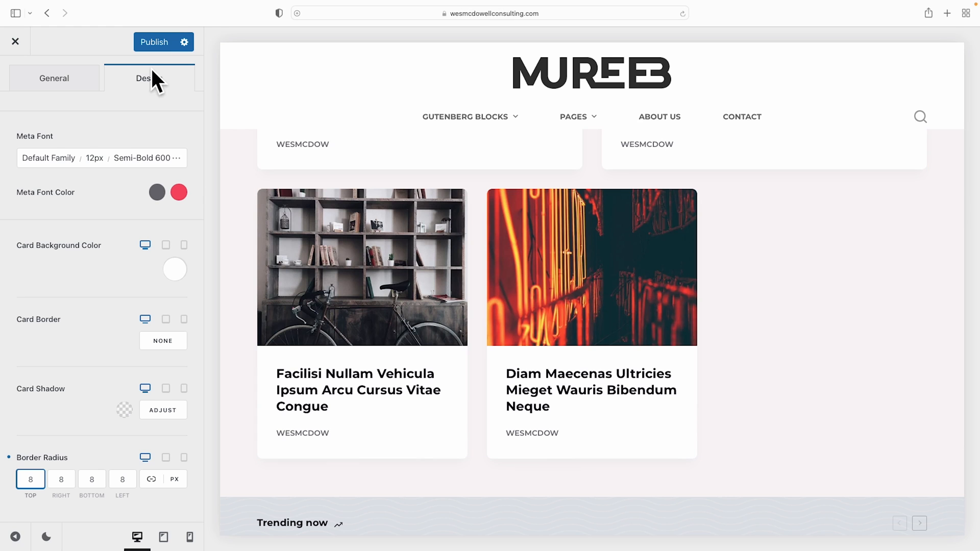
pyautogui.click(162, 41)
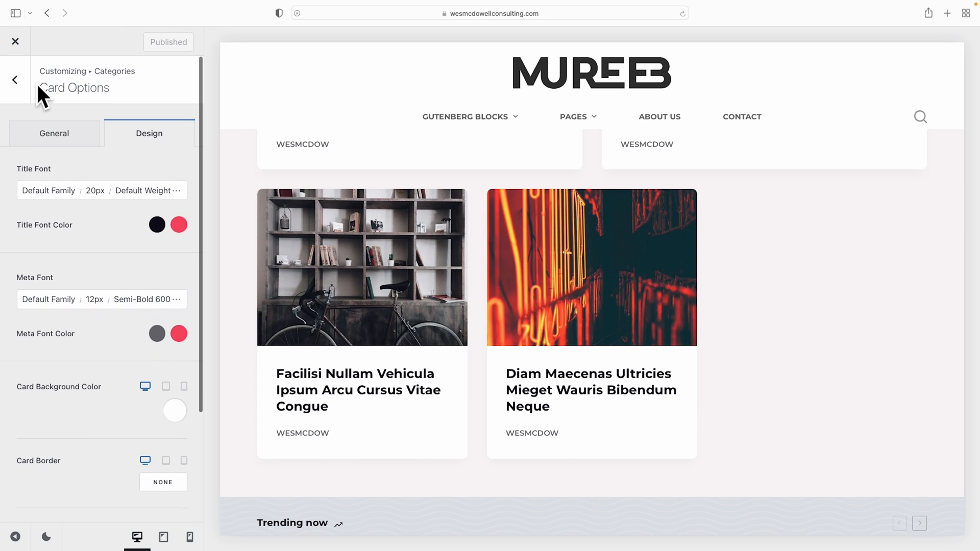
# - Switch from the category Card Options to the Author Page settings and load the post author's archive in the preview
pyautogui.click(17, 78)
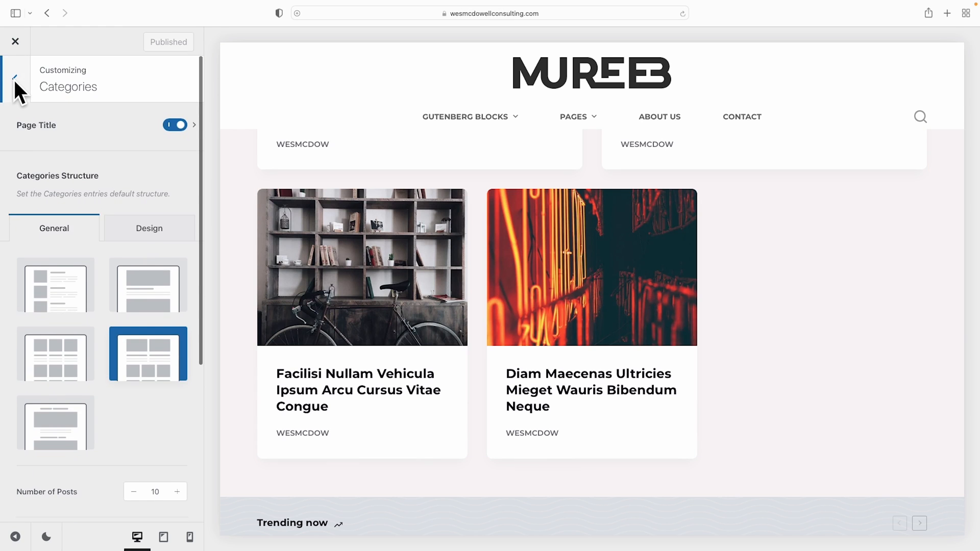
pyautogui.click(13, 79)
pyautogui.scroll(-5, 126, 258)
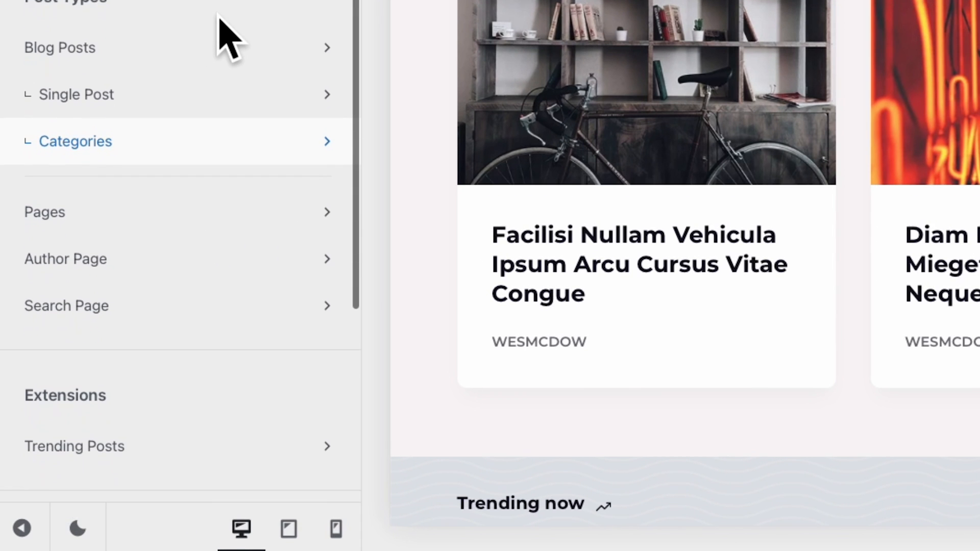
pyautogui.click(92, 253)
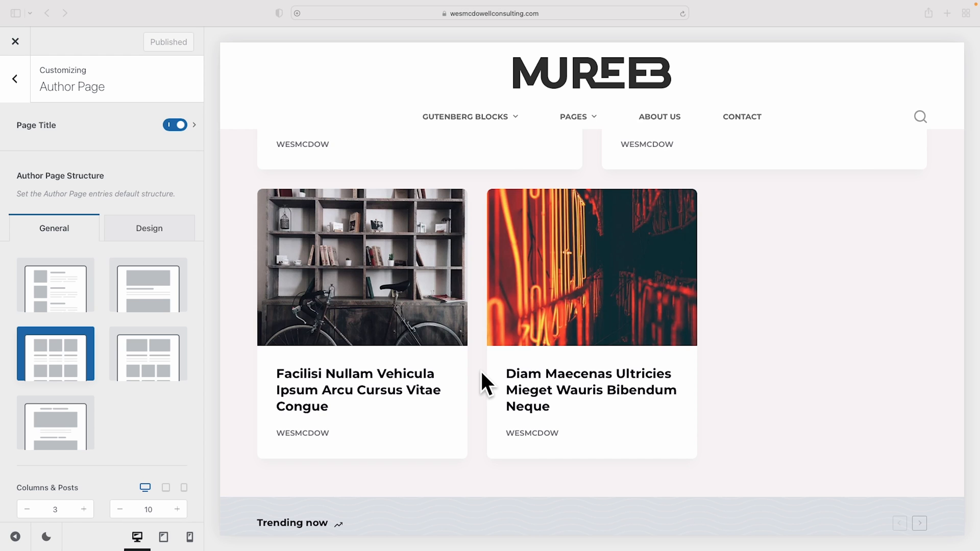
pyautogui.scroll(-1, 482, 374)
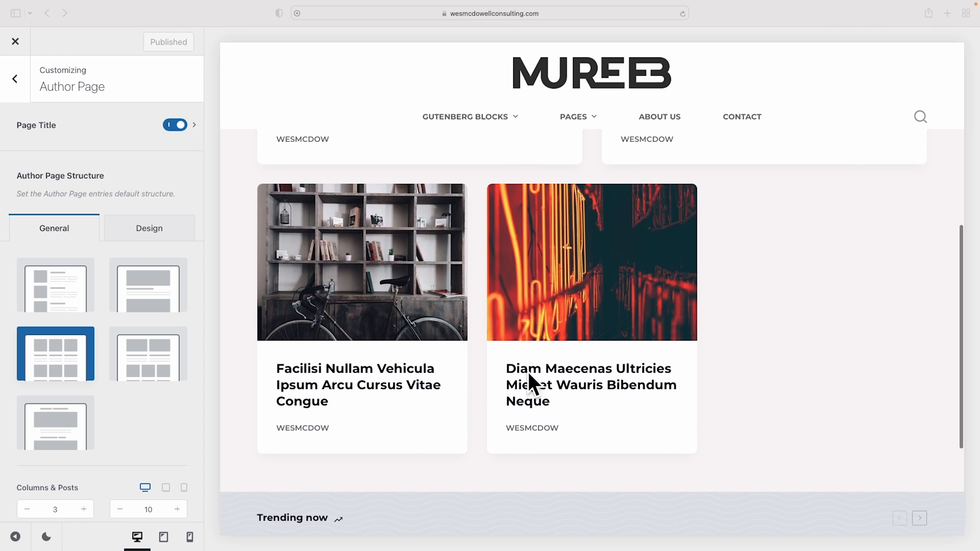
pyautogui.click(520, 428)
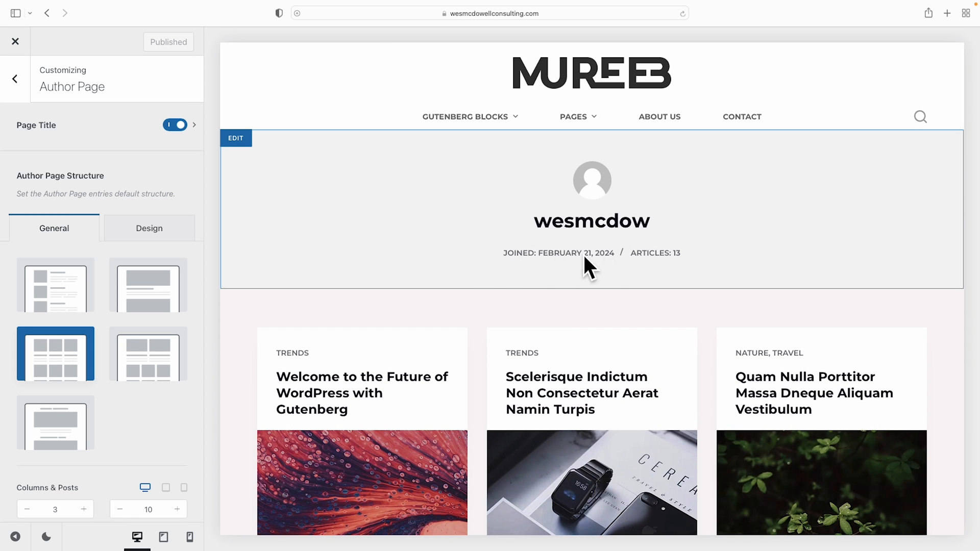
# - Set the Author Page Structure to Enhanced Grid
pyautogui.scroll(-3, 680, 257)
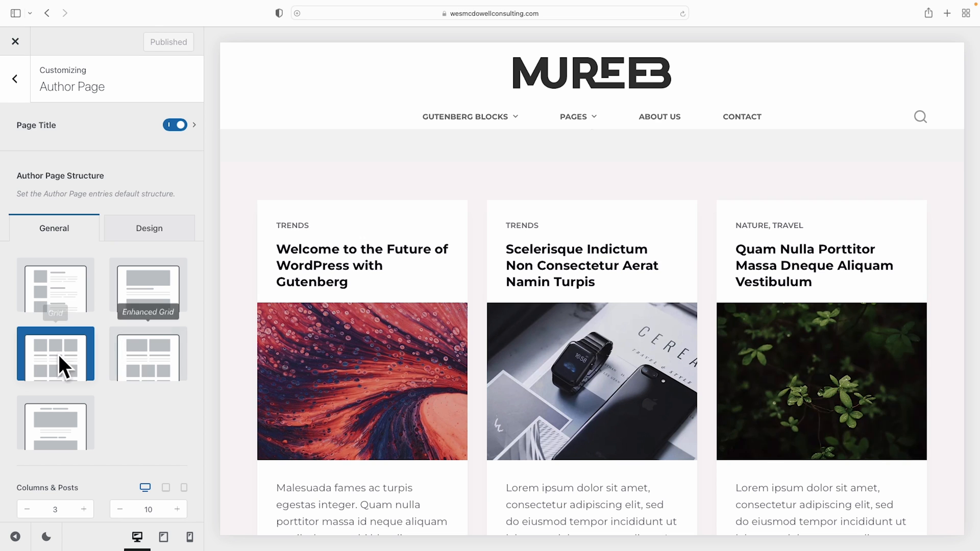
pyautogui.click(143, 355)
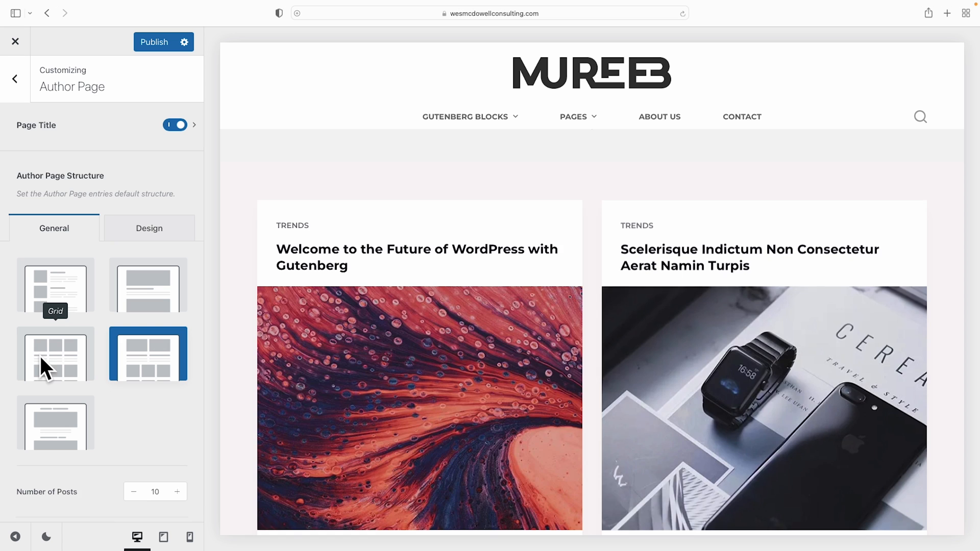
# - Set the Author Page Structure to Grid and open the author page's Card Options
pyautogui.click(39, 355)
pyautogui.scroll(-4, 169, 366)
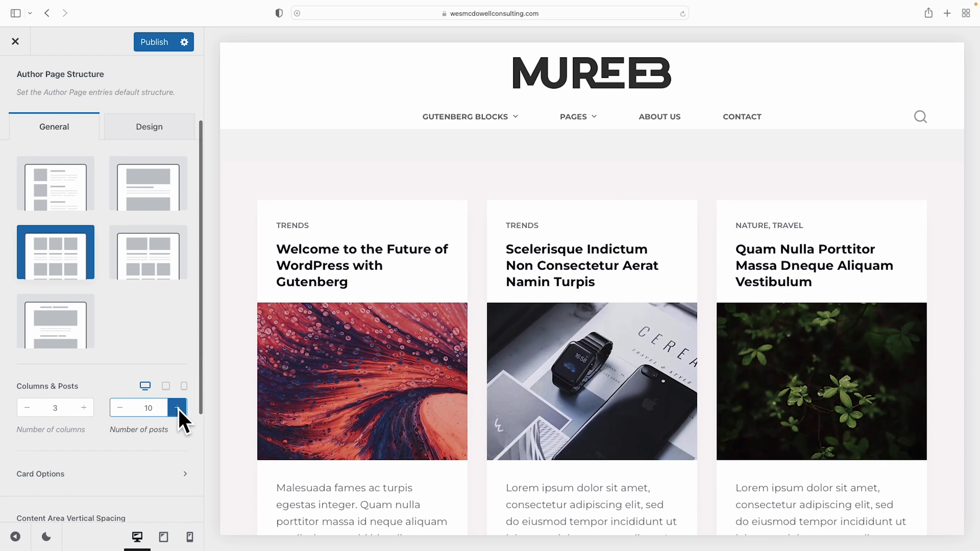
pyautogui.scroll(-3, 179, 409)
pyautogui.click(104, 397)
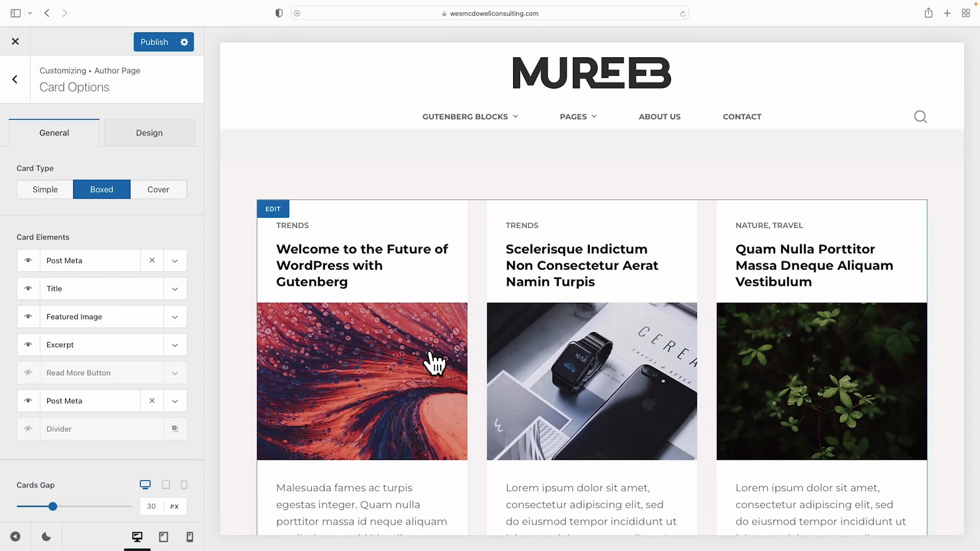
pyautogui.scroll(-2, 434, 331)
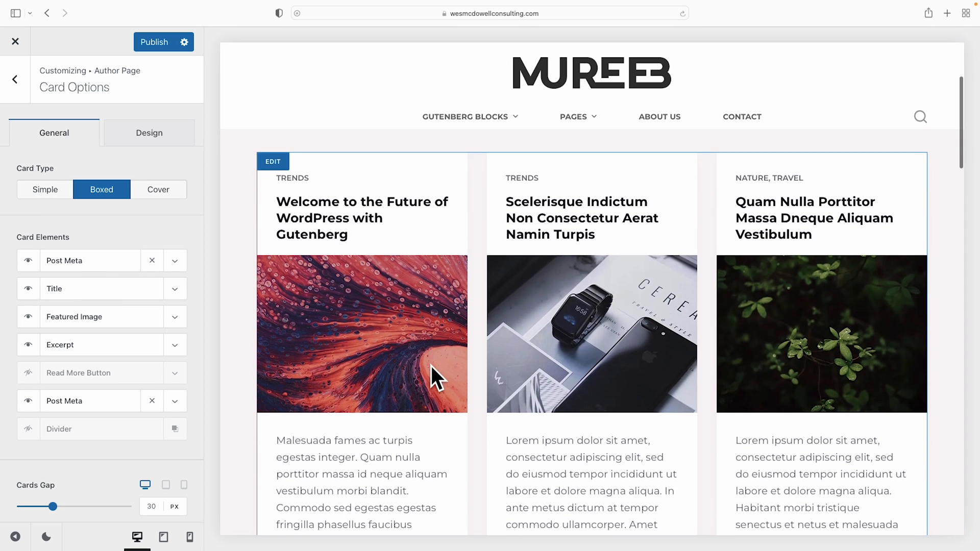
# - Hide the upper Post Meta and the Excerpt on the author cards, and place the Title below the Featured Image
pyautogui.click(28, 259)
pyautogui.moveTo(76, 289); pyautogui.dragTo(81, 320)
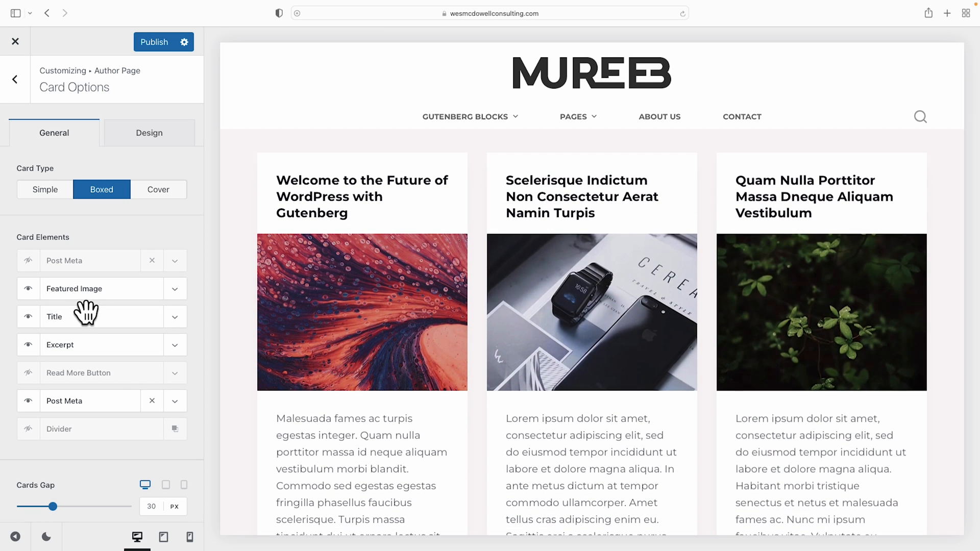
pyautogui.click(27, 344)
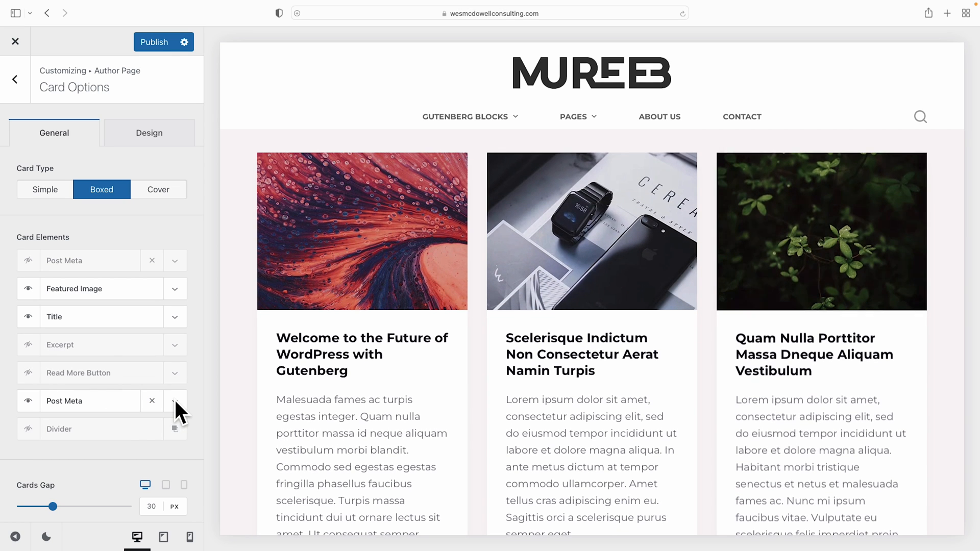
# - Hide the Published Date in the author cards' lower Post Meta element
pyautogui.click(174, 400)
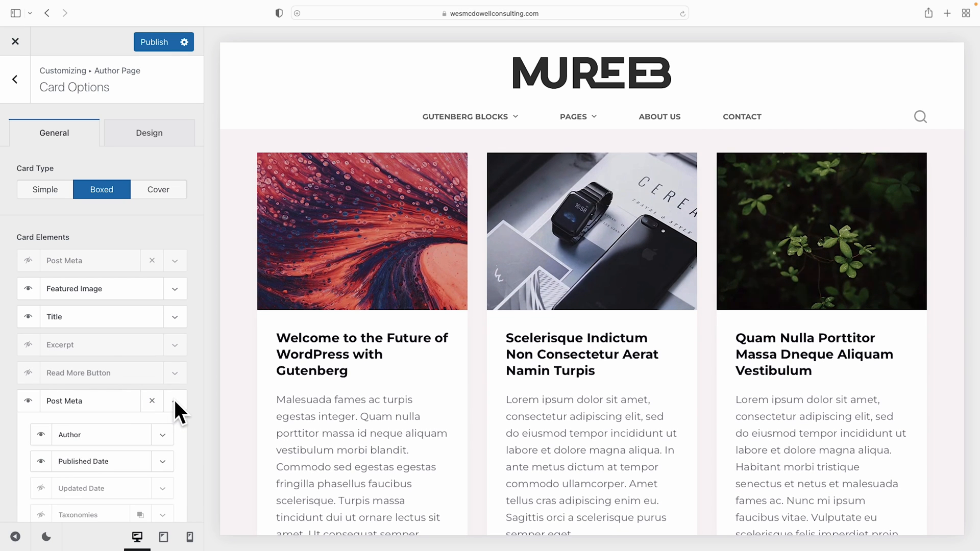
pyautogui.scroll(-3, 118, 390)
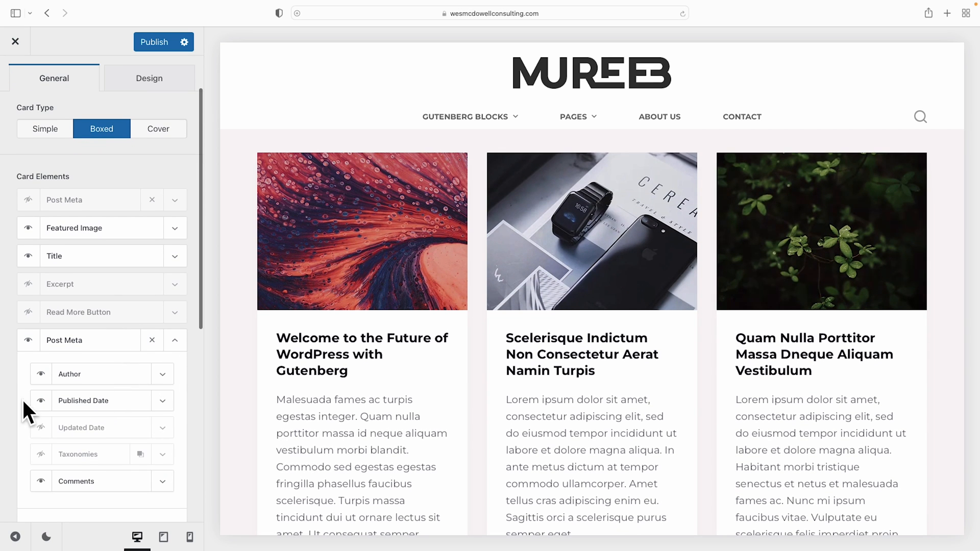
pyautogui.click(40, 400)
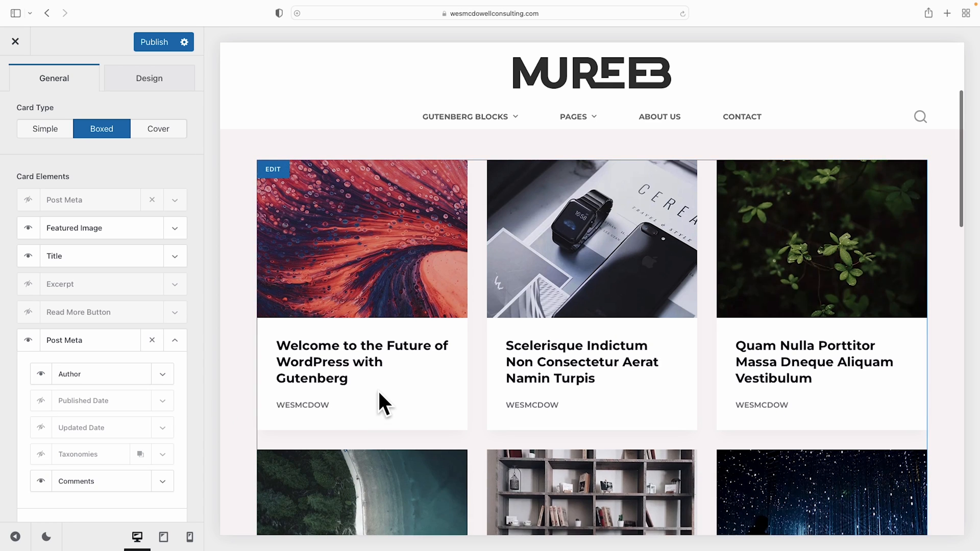
pyautogui.scroll(-5, 168, 174)
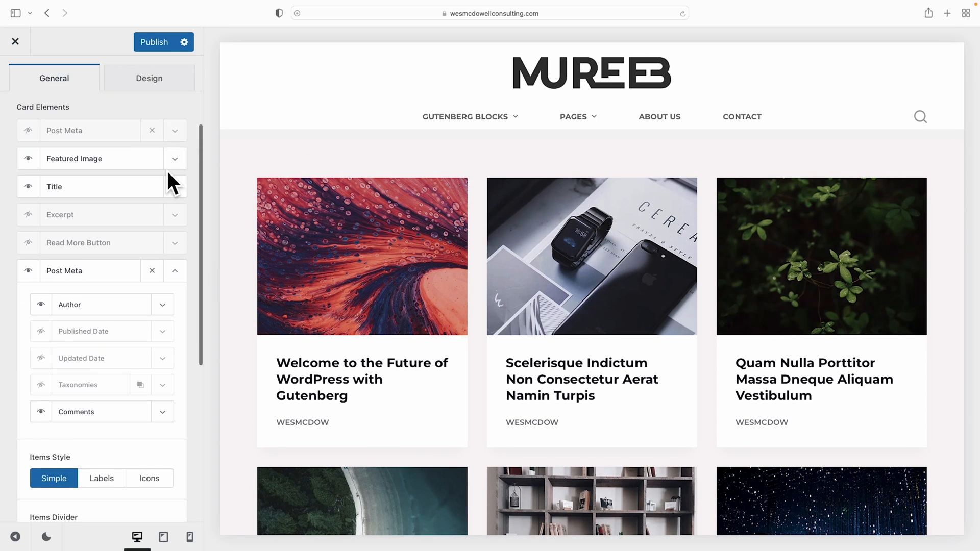
# - Set the author cards' Border Radius to 8 px on all corners and publish the changes
pyautogui.click(158, 79)
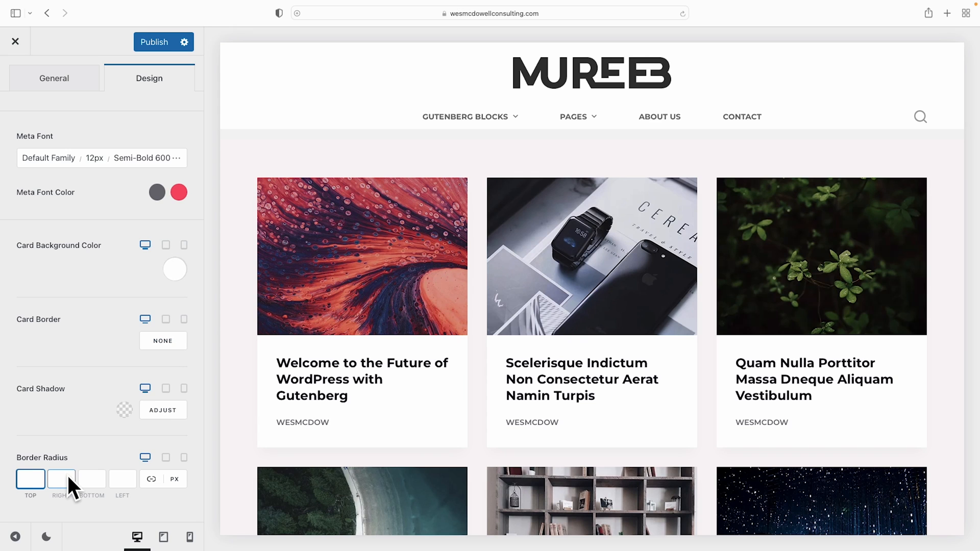
pyautogui.write('8')
pyautogui.click(152, 44)
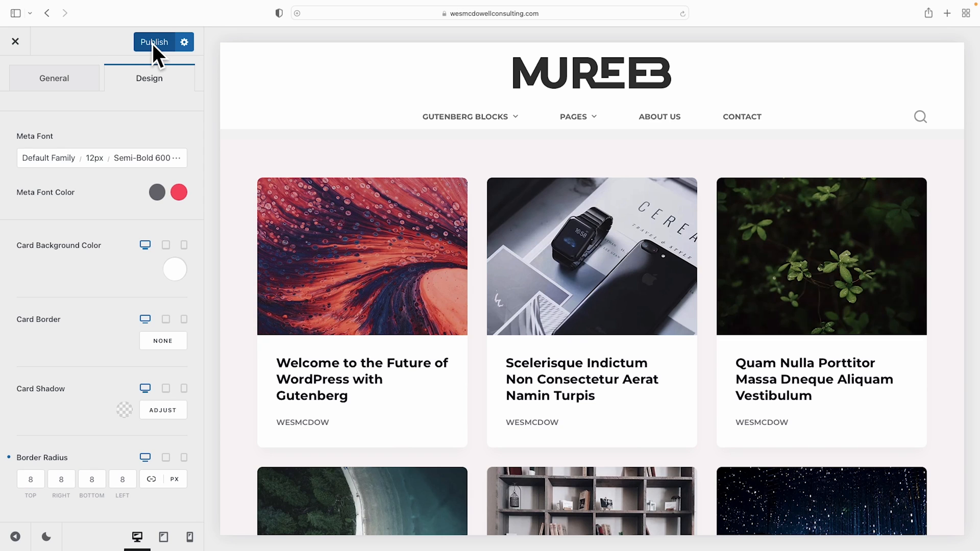
# - Leave the Author Page settings and open the Search Page settings
pyautogui.scroll(5, 139, 311)
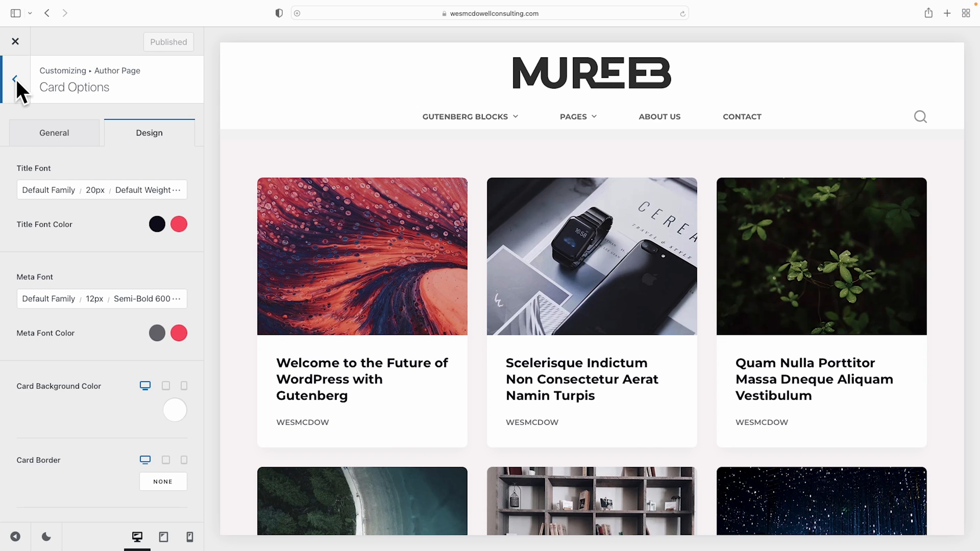
pyautogui.click(14, 79)
pyautogui.scroll(5, 51, 153)
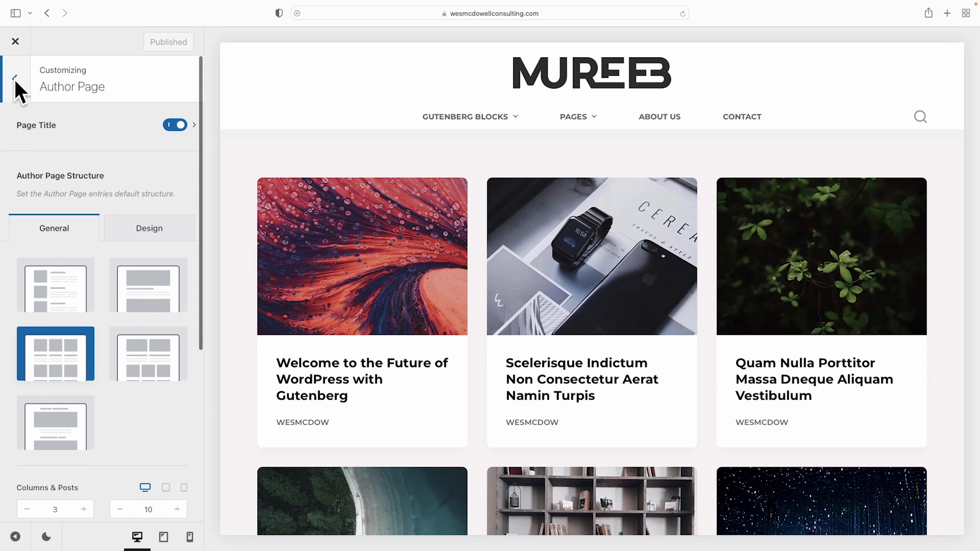
pyautogui.click(14, 78)
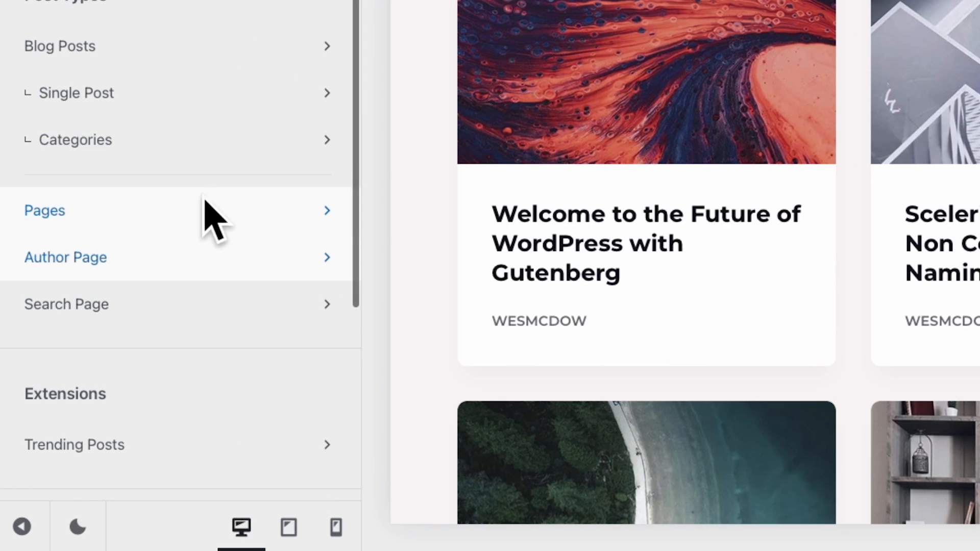
pyautogui.click(74, 307)
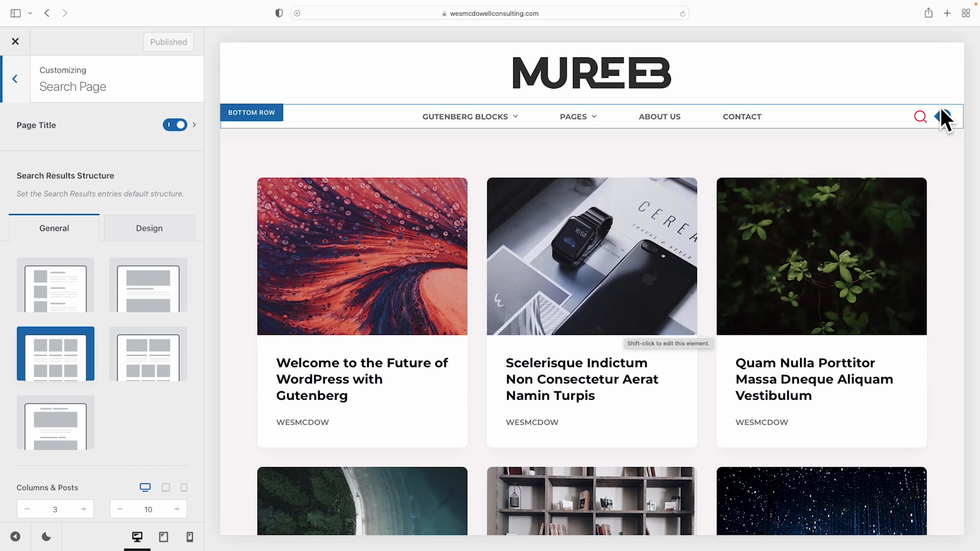
# - Search the previewed site for "wordpress" to load a search results page
pyautogui.click(917, 113)
pyautogui.click(498, 287)
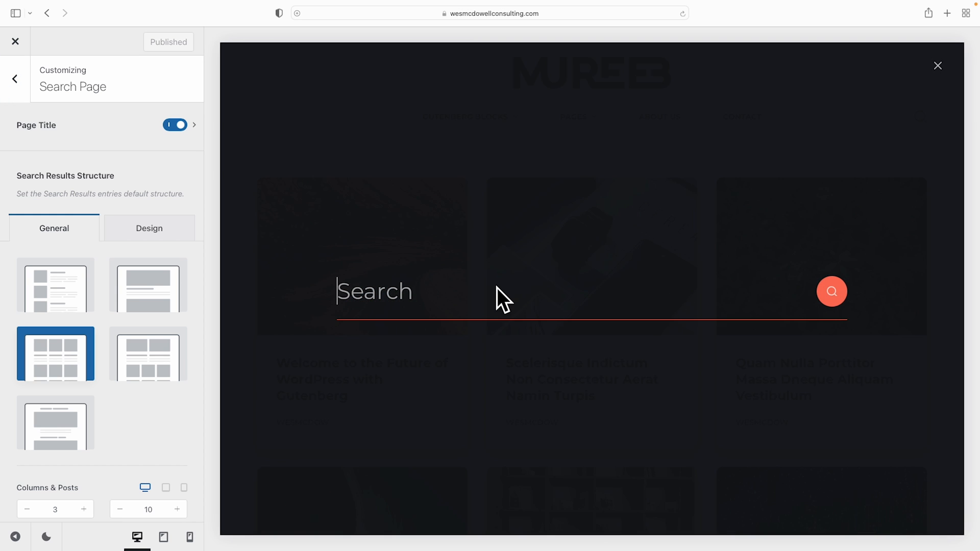
pyautogui.write('wordpress')
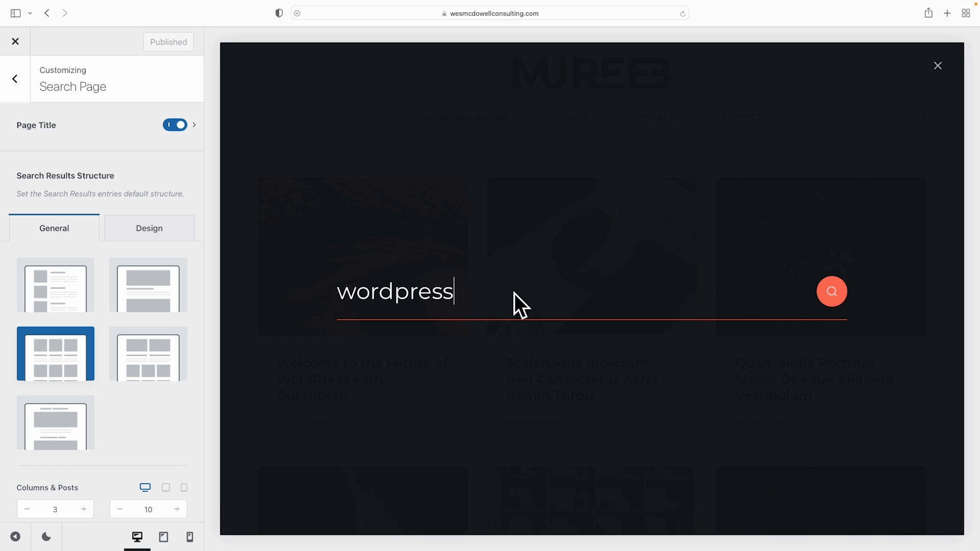
pyautogui.click(831, 291)
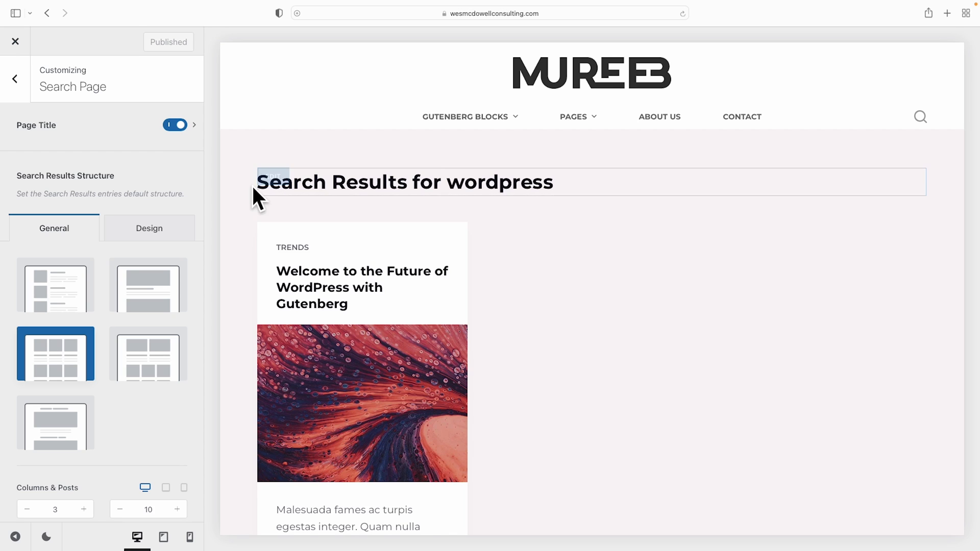
pyautogui.scroll(-1, 391, 255)
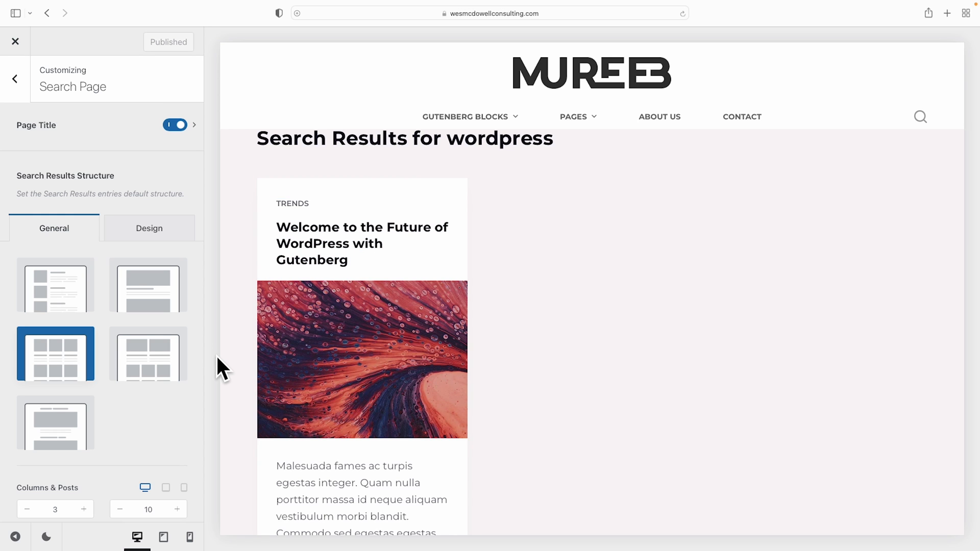
# - In the search cards, hide the upper Post Meta, the Excerpt and the Published Date, and place the Featured Image above the Title
pyautogui.scroll(-5, 102, 388)
pyautogui.click(164, 409)
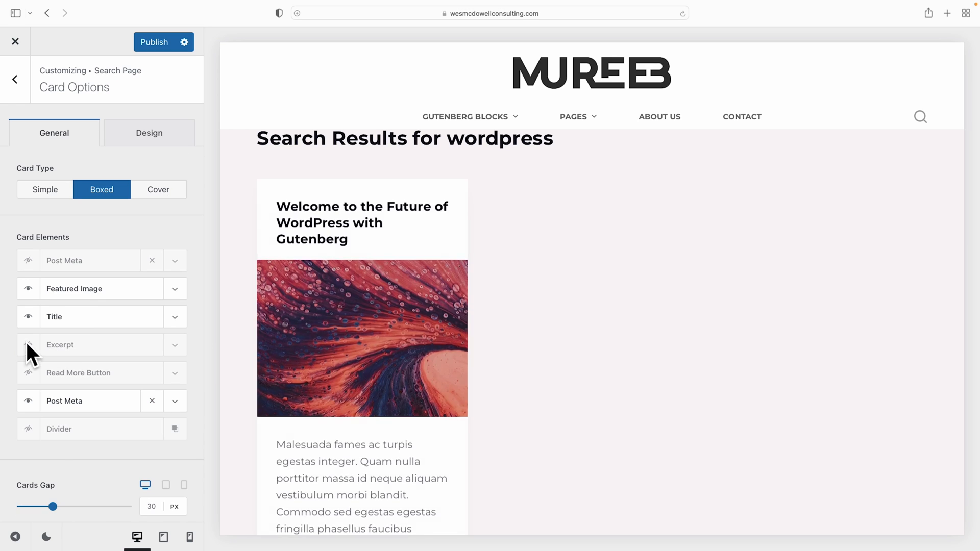
pyautogui.click(40, 461)
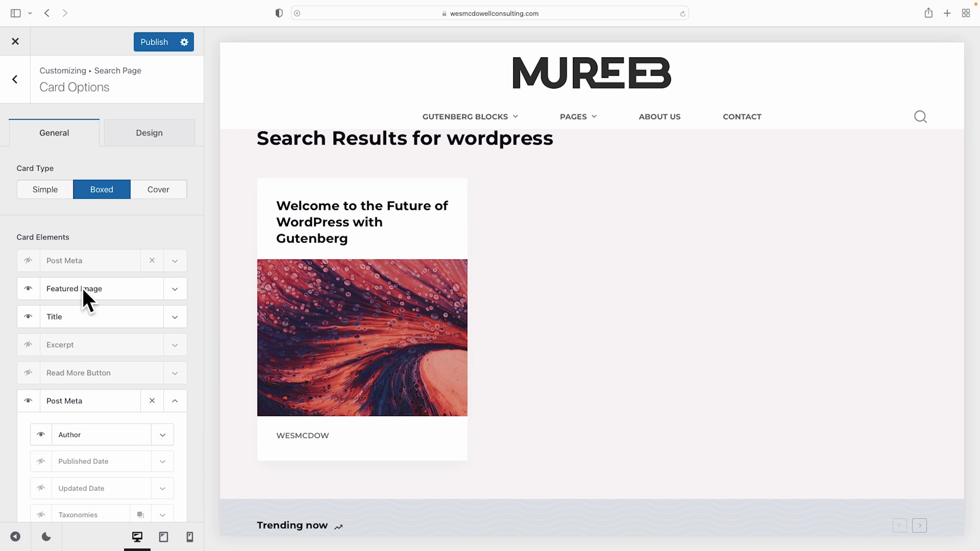
pyautogui.moveTo(82, 288); pyautogui.dragTo(90, 263)
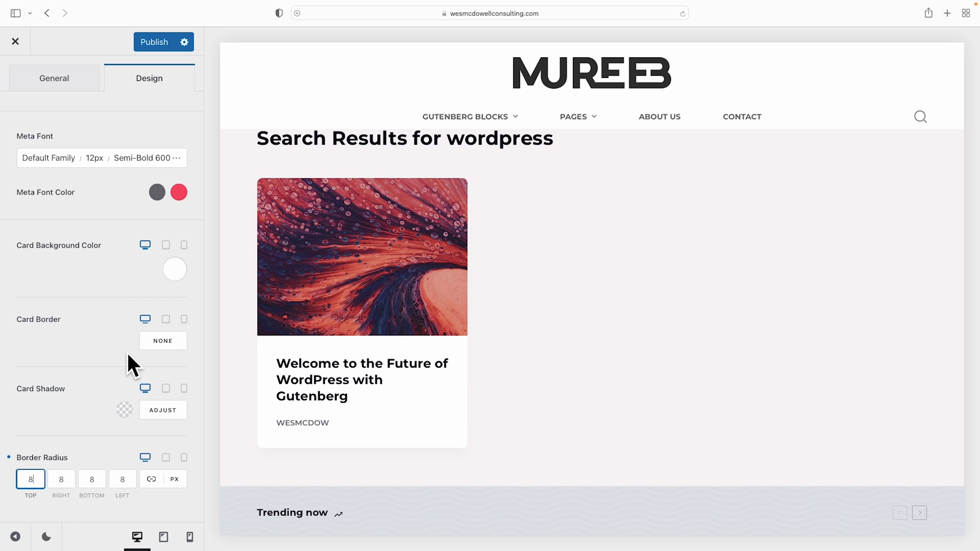
# - Set the search cards' Border Radius to 8 px on all corners and publish the changes
pyautogui.scroll(5, 127, 351)
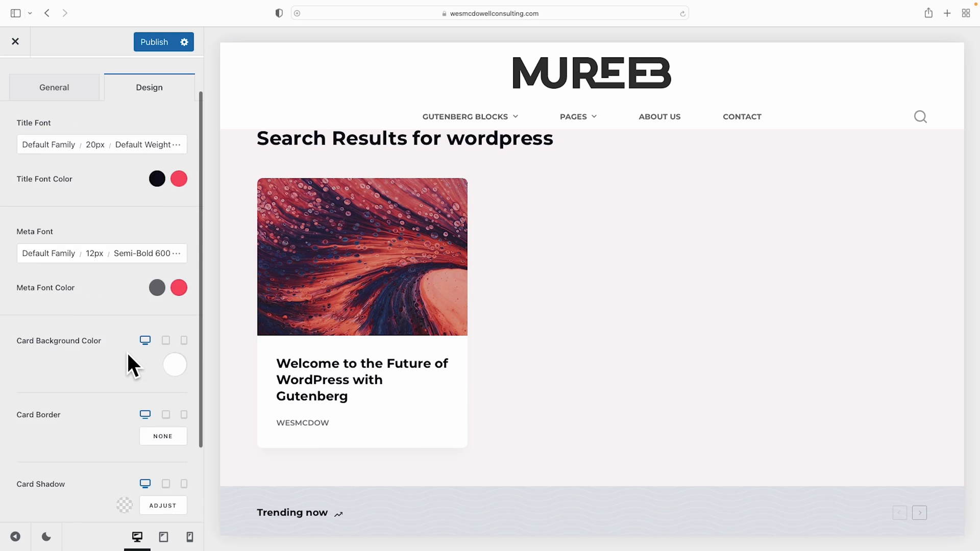
pyautogui.click(151, 40)
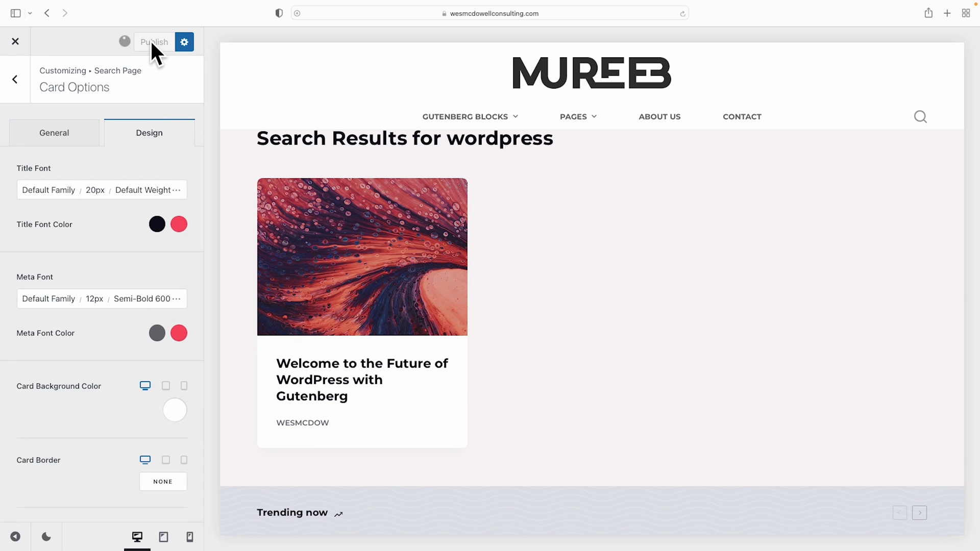
# - Load the blog's home page in the preview at mobile size and review its post cards
pyautogui.click(596, 82)
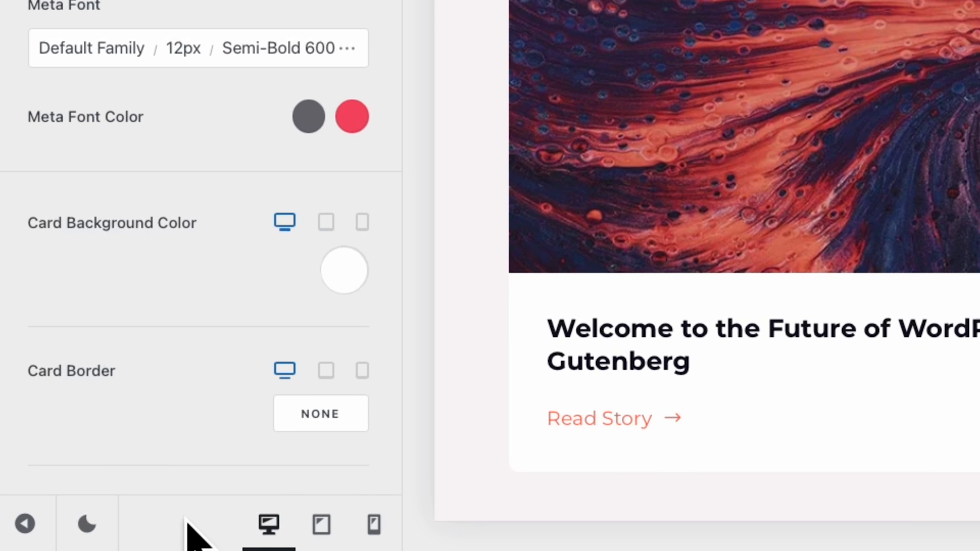
pyautogui.click(294, 530)
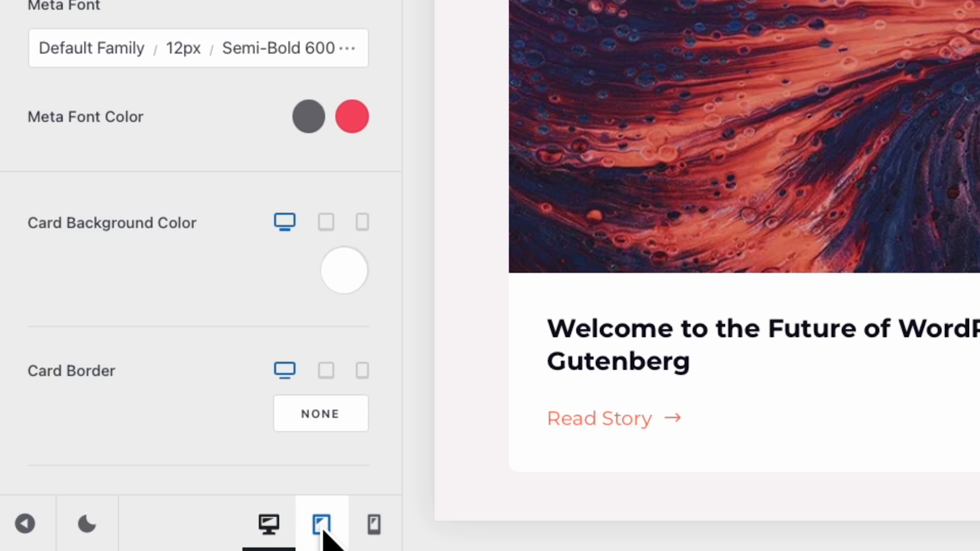
pyautogui.click(373, 524)
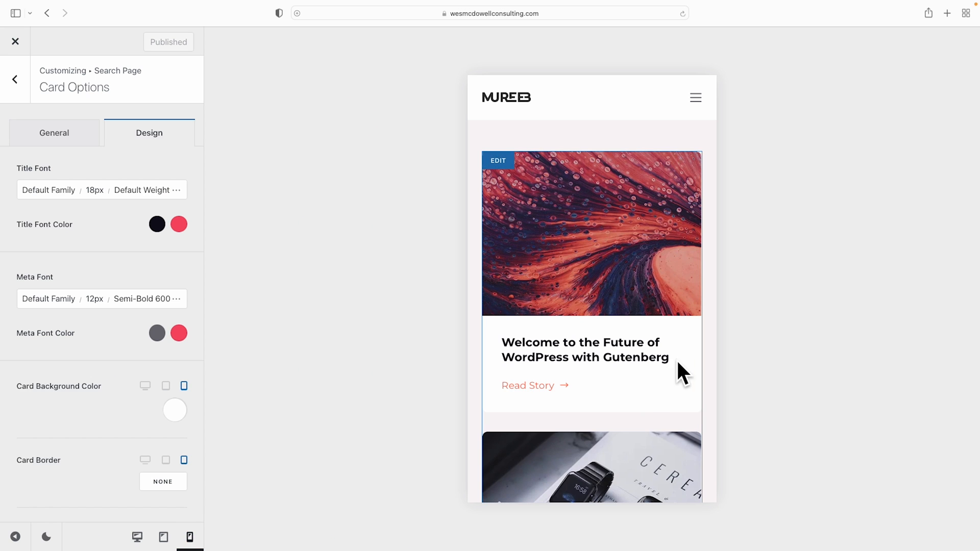
pyautogui.scroll(-5, 663, 350)
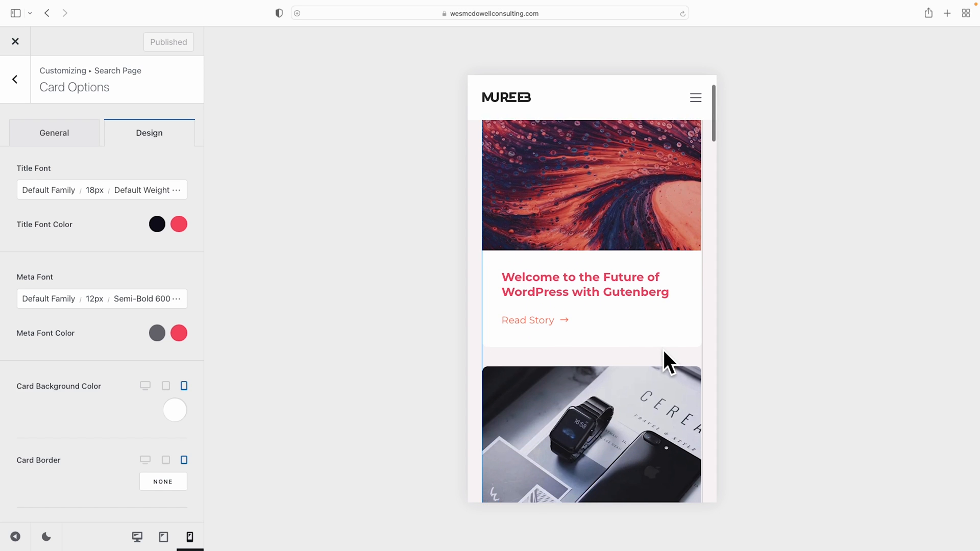
pyautogui.scroll(-10, 663, 350)
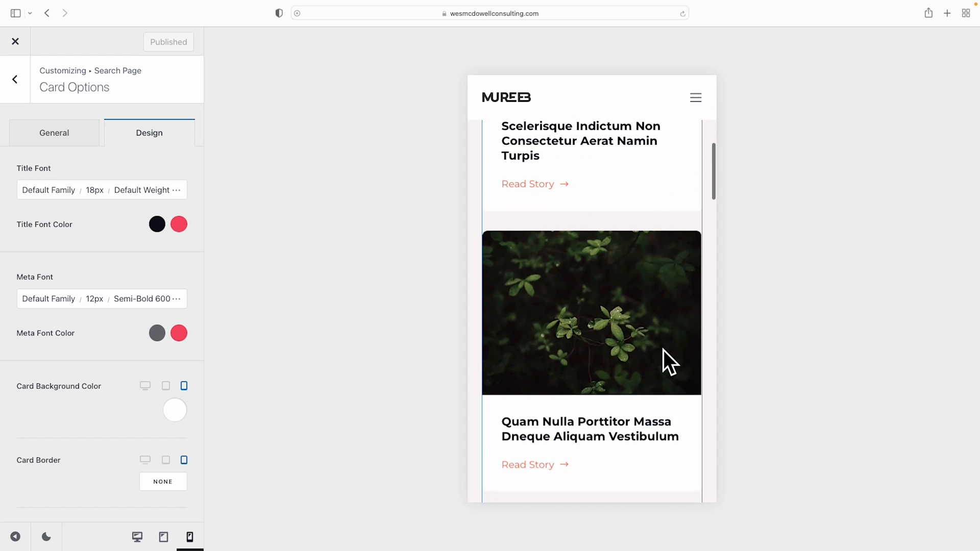
pyautogui.scroll(-8, 663, 350)
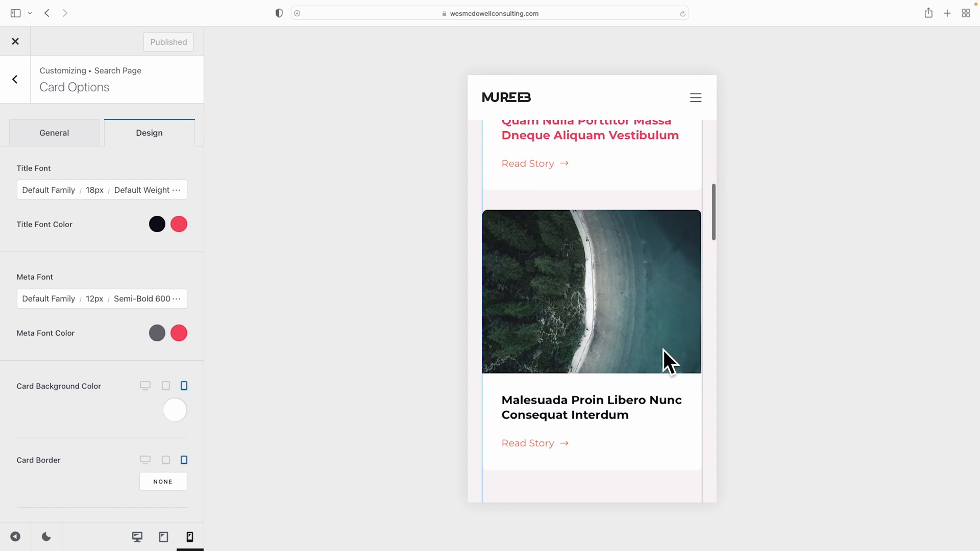
pyautogui.scroll(-6, 667, 361)
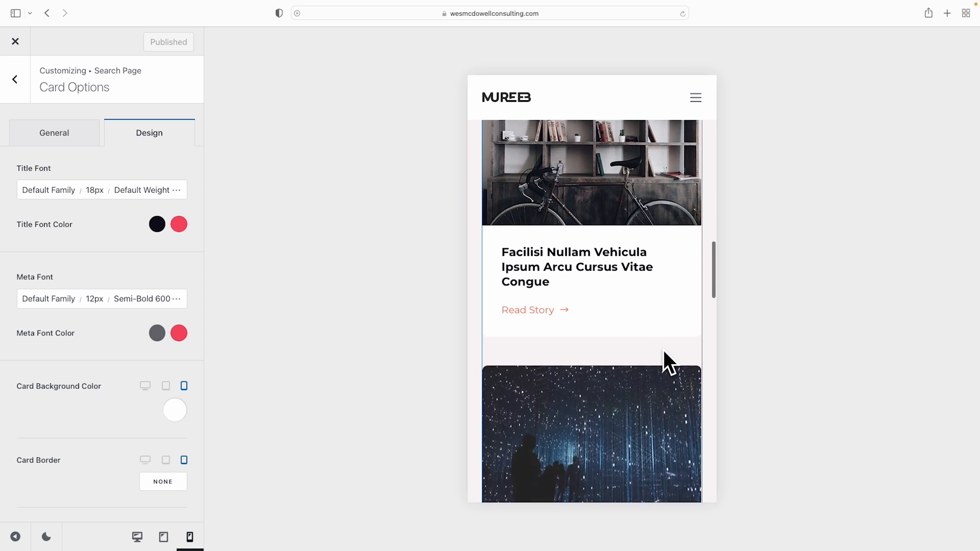
pyautogui.scroll(20, 662, 348)
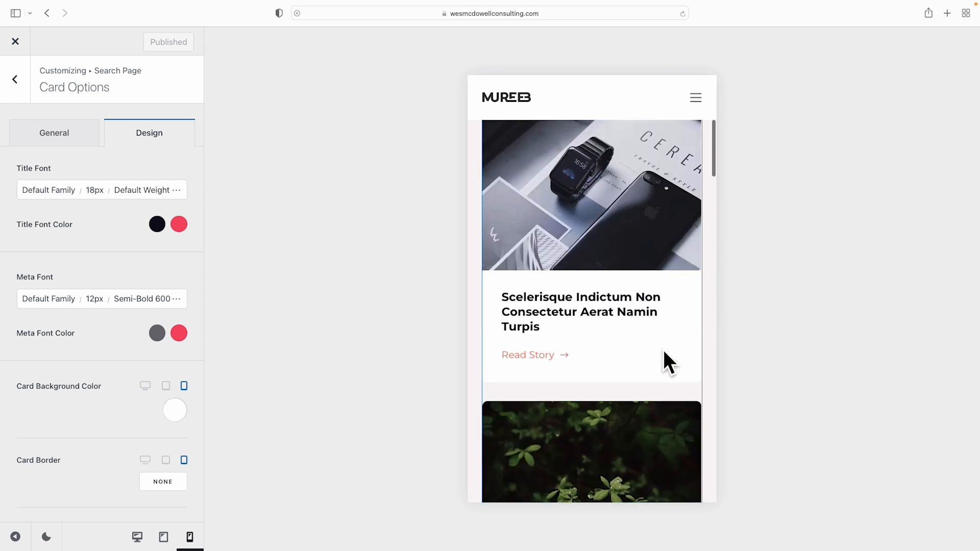
# - Check the mobile navigation menu, close it, and open the "Welcome to the Future of WordPress with Gutenberg" post in the preview
pyautogui.click(696, 97)
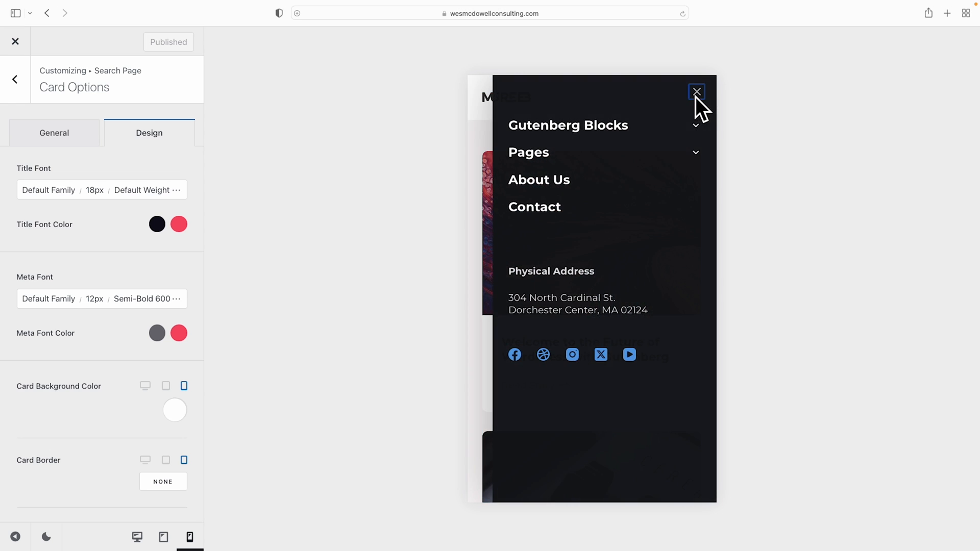
pyautogui.click(540, 143)
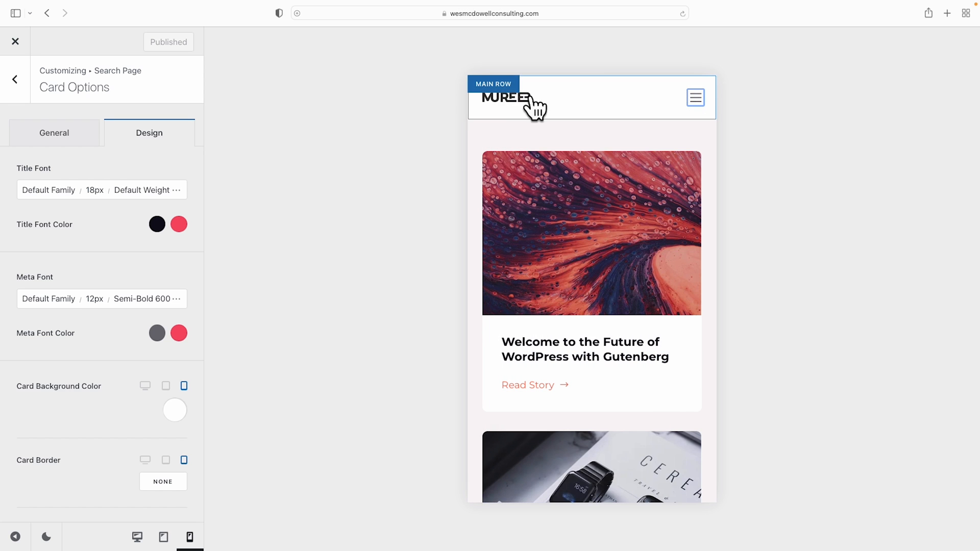
pyautogui.click(563, 352)
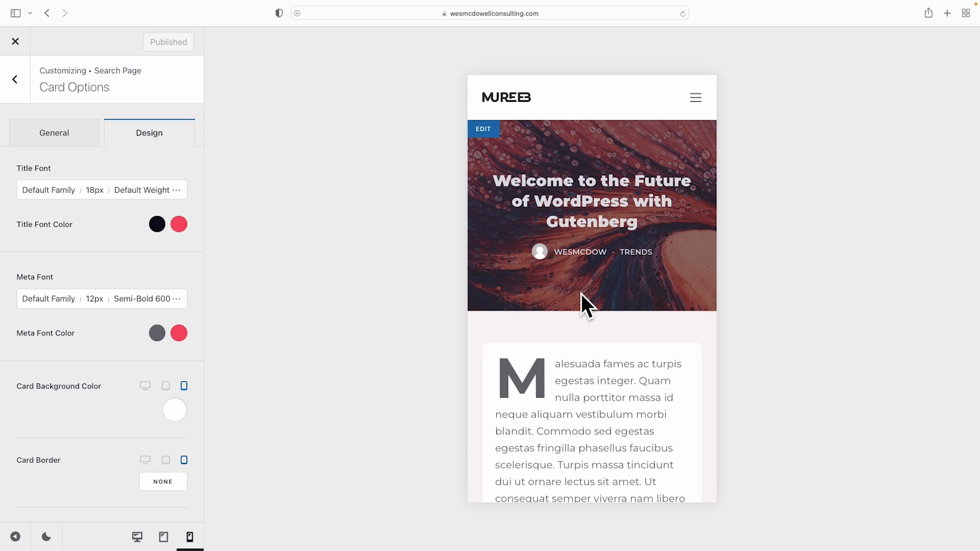
# - Review the "Welcome to the Future of WordPress with Gutenberg" post's full content at mobile size, including its images and Table Block section
pyautogui.scroll(-10, 581, 293)
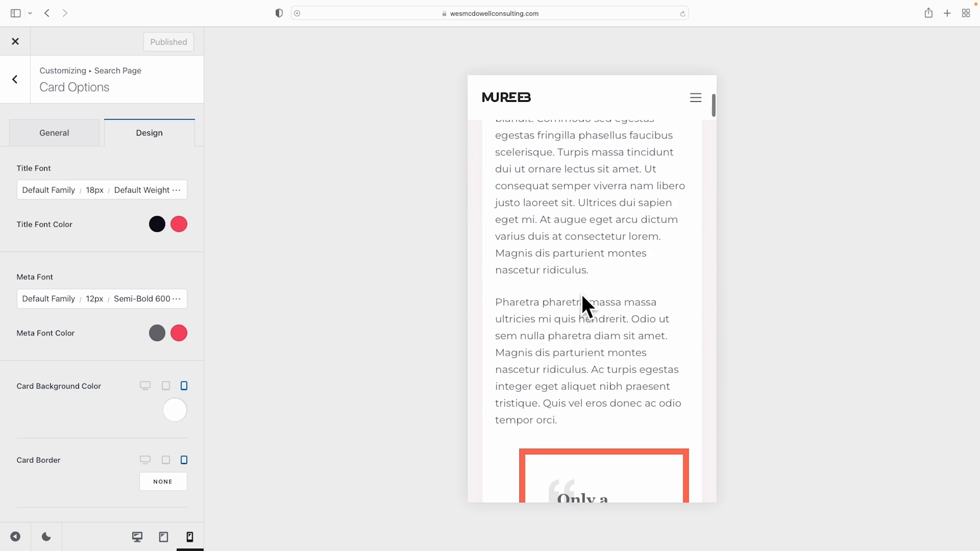
pyautogui.scroll(-15, 580, 301)
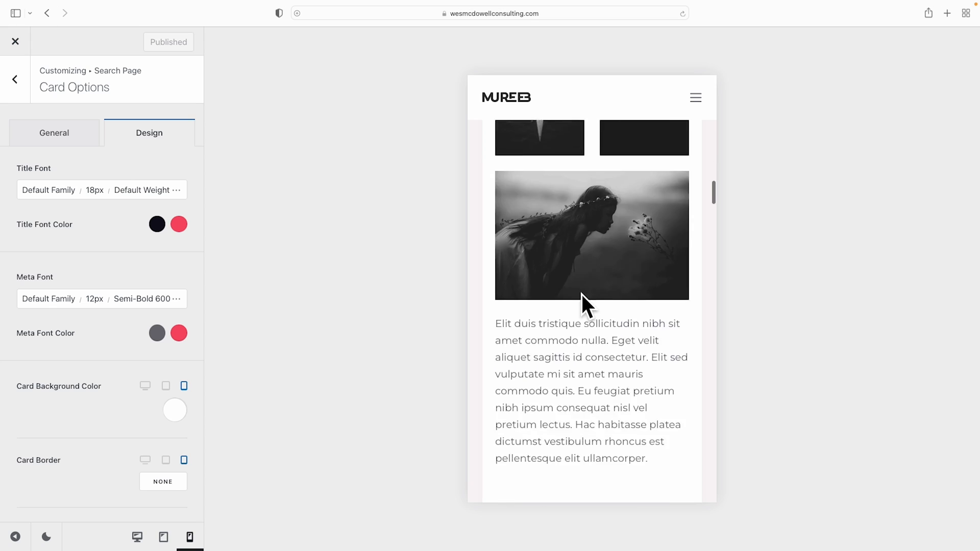
pyautogui.scroll(-15, 581, 292)
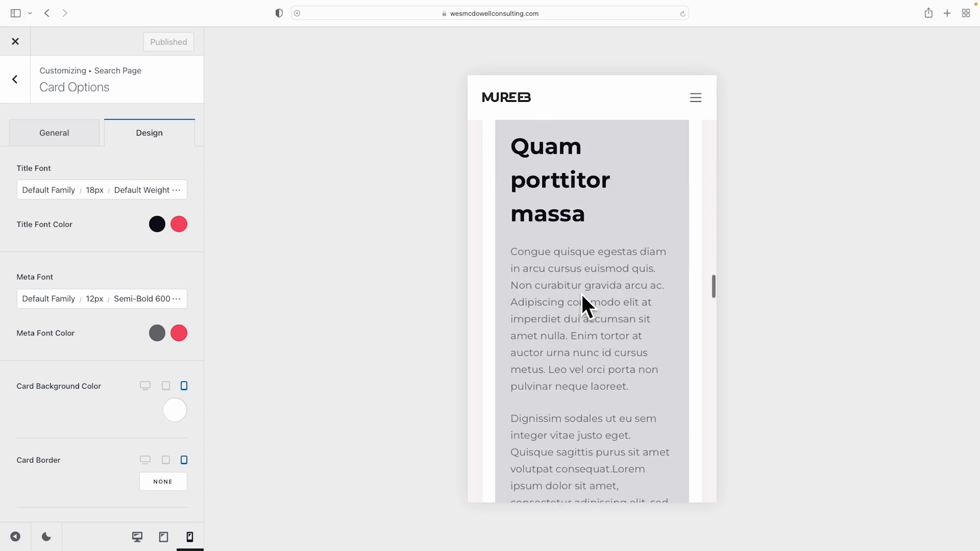
pyautogui.scroll(-15, 581, 293)
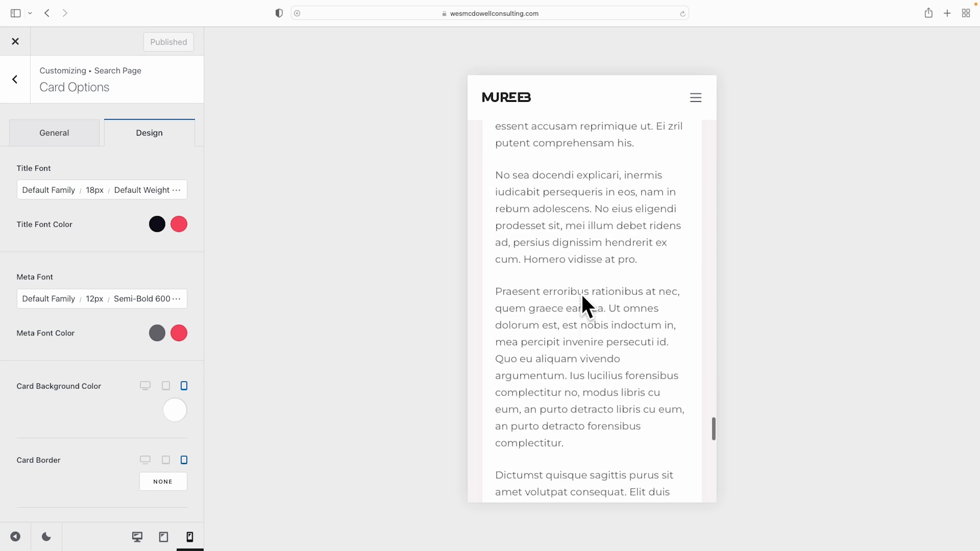
pyautogui.scroll(-5, 582, 293)
pyautogui.scroll(20, 583, 294)
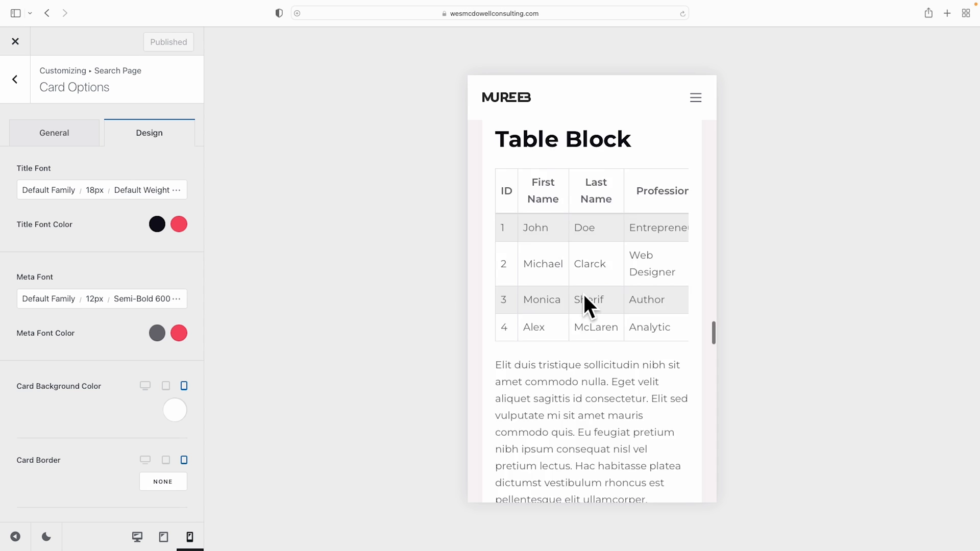
pyautogui.scroll(10, 583, 293)
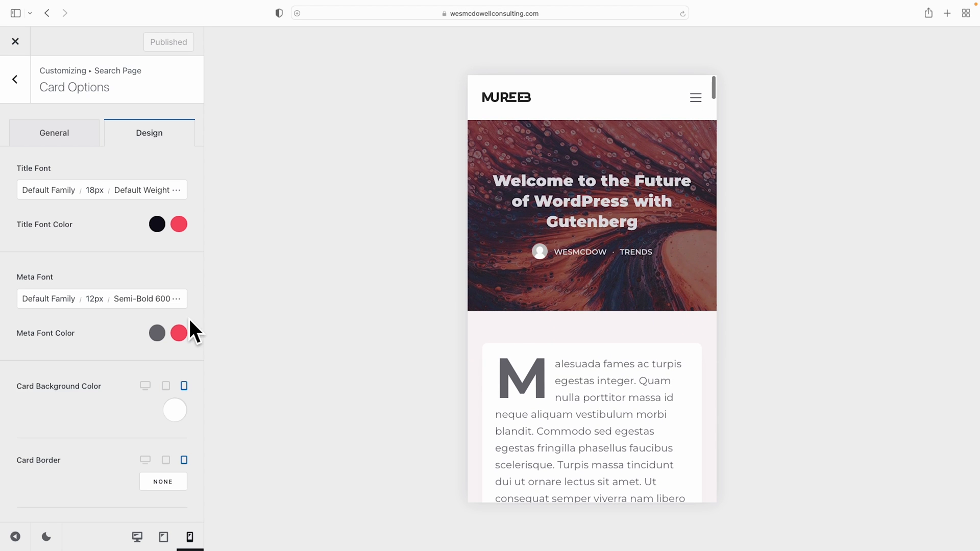
# - Return the preview to desktop size, then leave the Customizer for the WordPress Dashboard and look over its plugin notices
pyautogui.click(137, 537)
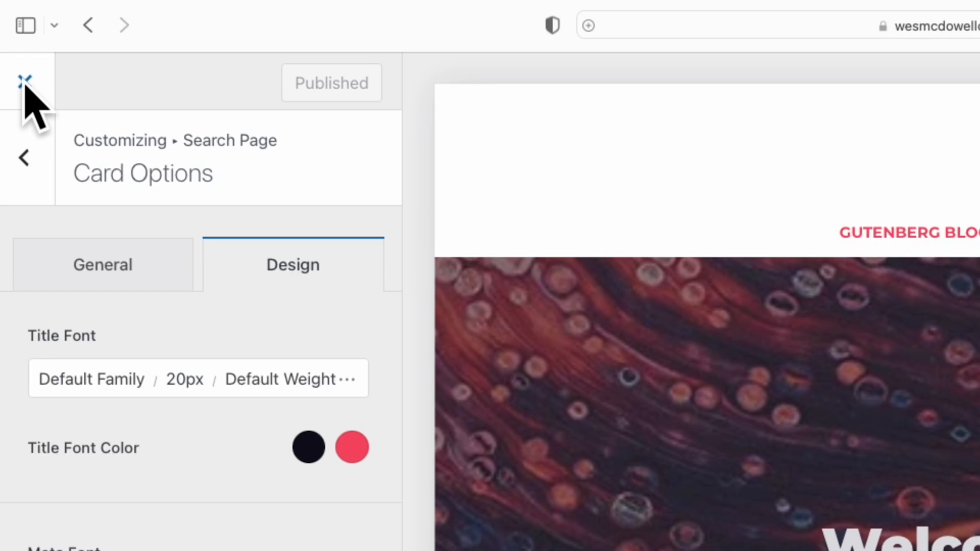
pyautogui.click(27, 83)
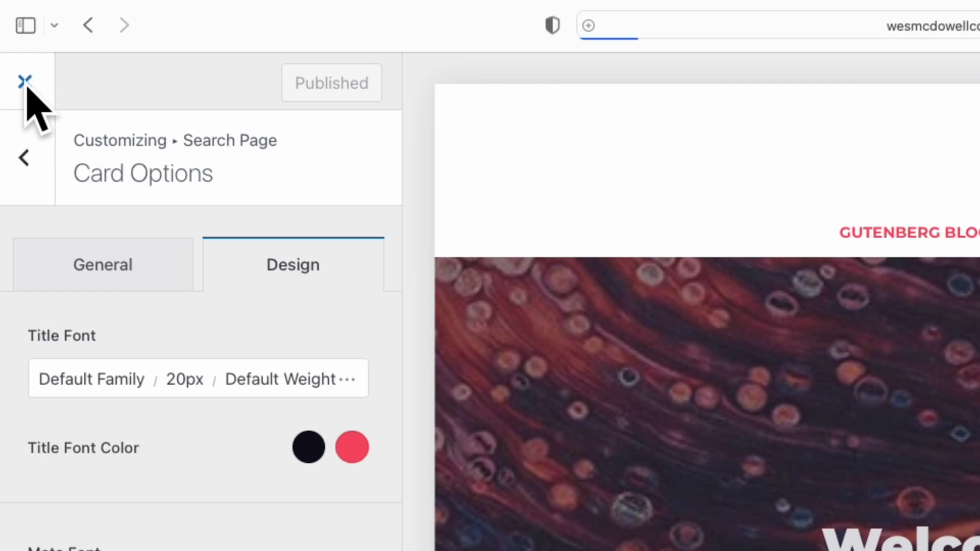
pyautogui.moveTo(42, 36)
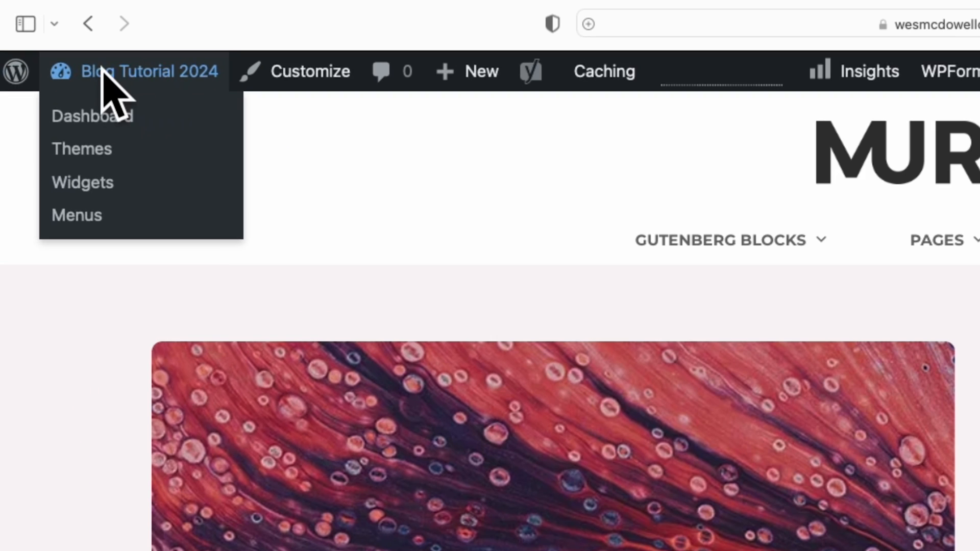
pyautogui.click(82, 116)
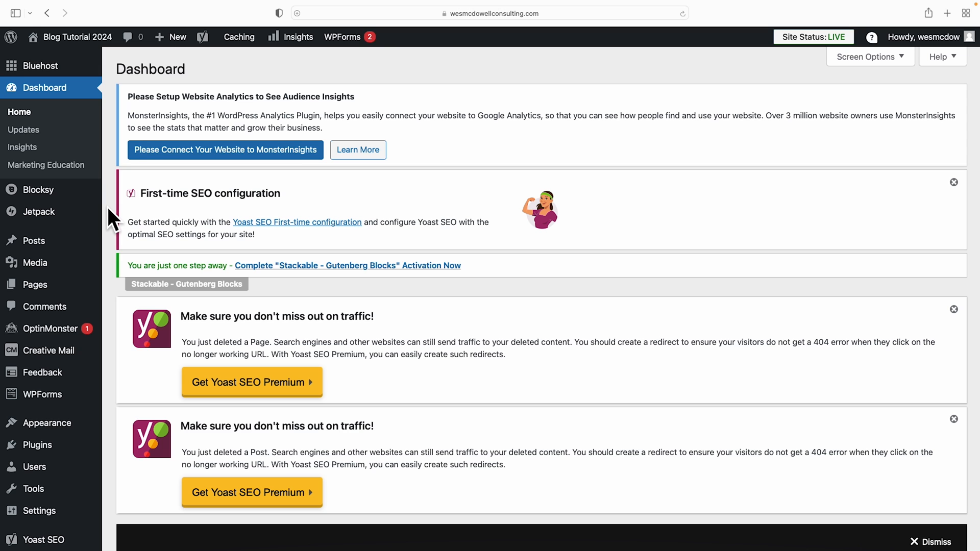
pyautogui.scroll(-1, 107, 207)
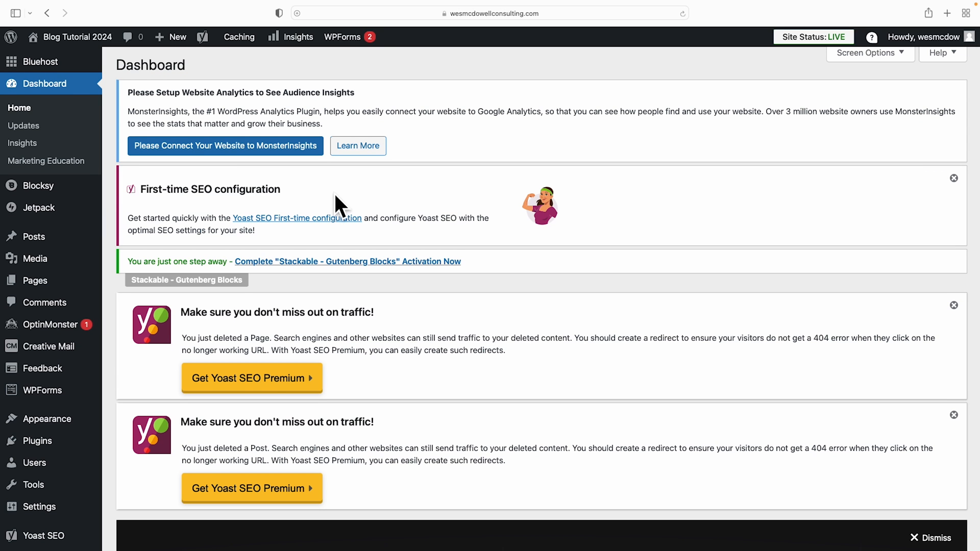
pyautogui.scroll(-5, 463, 201)
pyautogui.scroll(5, 484, 258)
# - In the installed plugins list, select every plugin except Blocksy Companion and deactivate them in bulk
pyautogui.moveTo(80, 444)
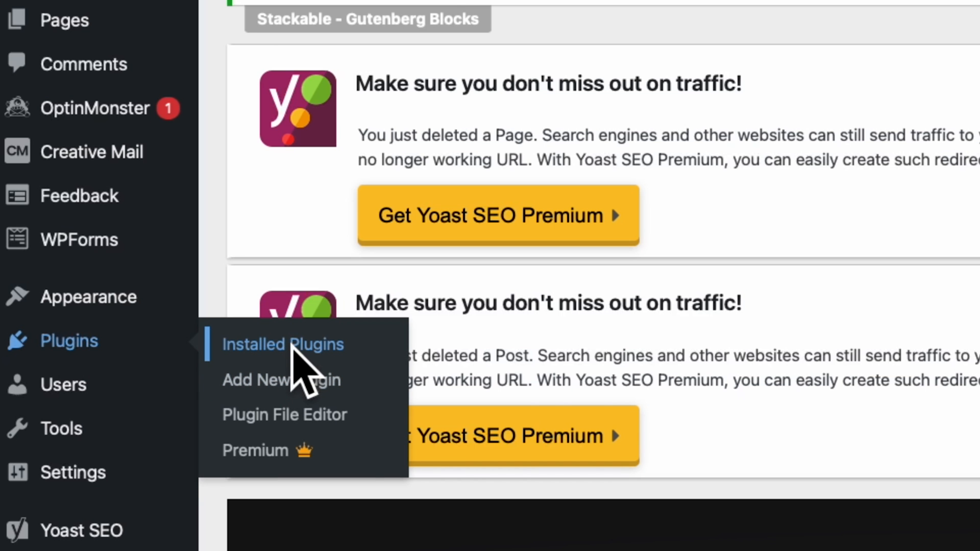
pyautogui.click(293, 344)
pyautogui.click(131, 299)
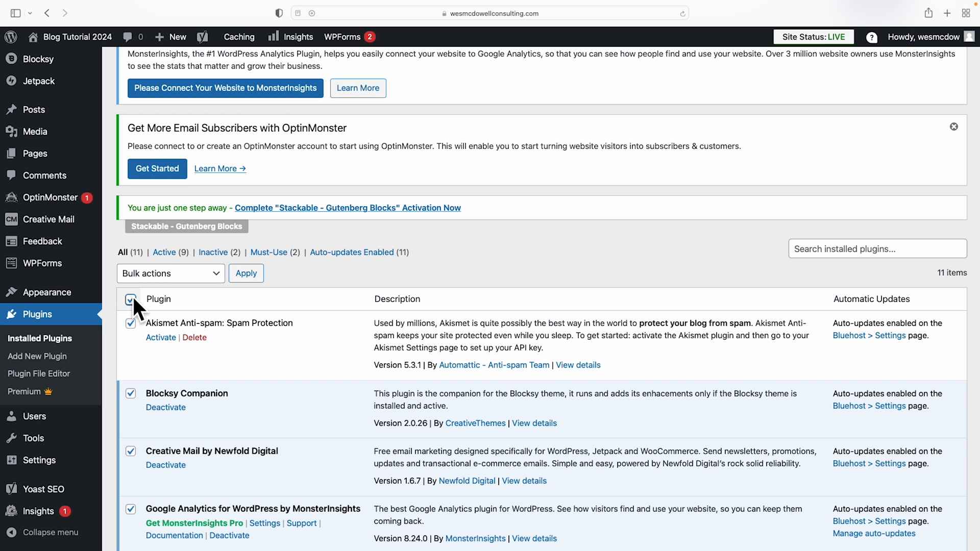
pyautogui.scroll(-1, 243, 305)
pyautogui.click(130, 384)
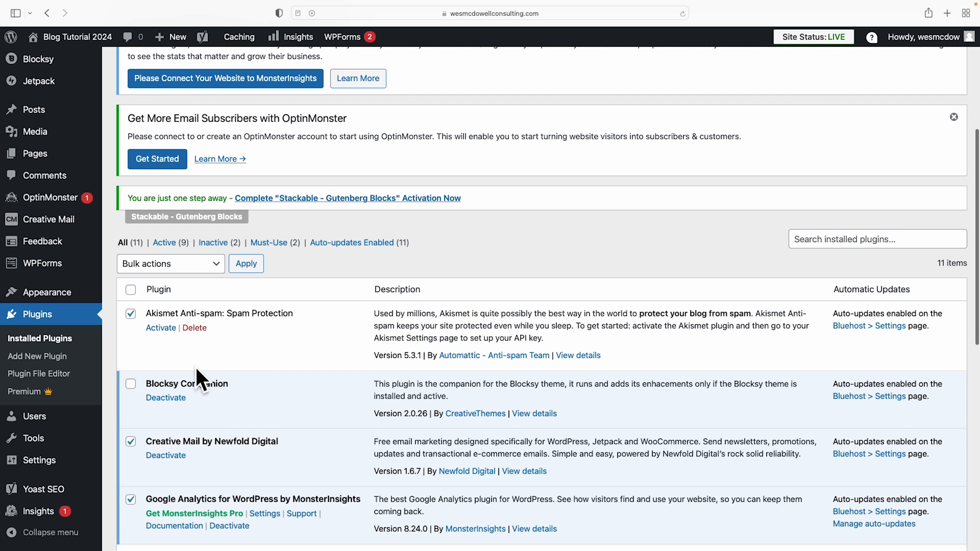
pyautogui.scroll(-5, 353, 351)
pyautogui.scroll(-8, 353, 353)
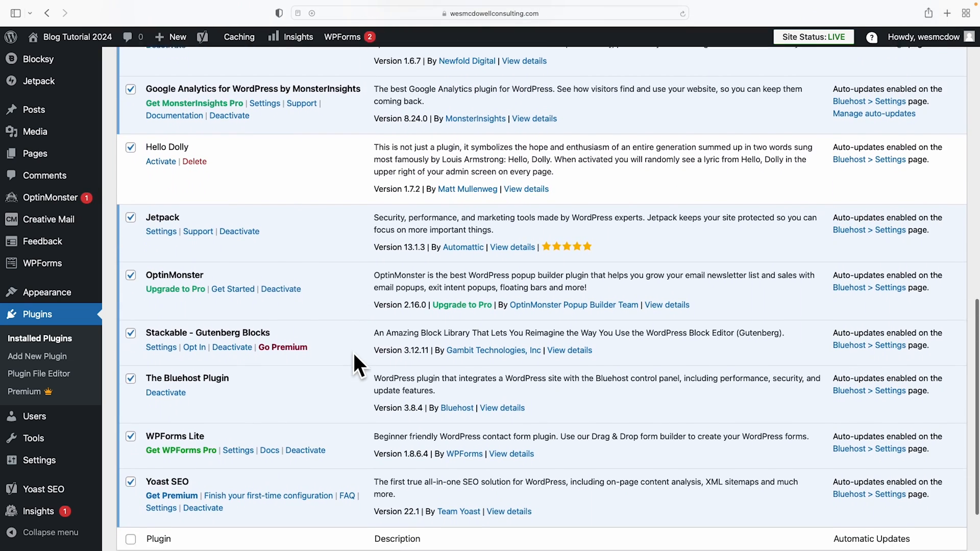
pyautogui.scroll(8, 354, 355)
pyautogui.scroll(2, 354, 351)
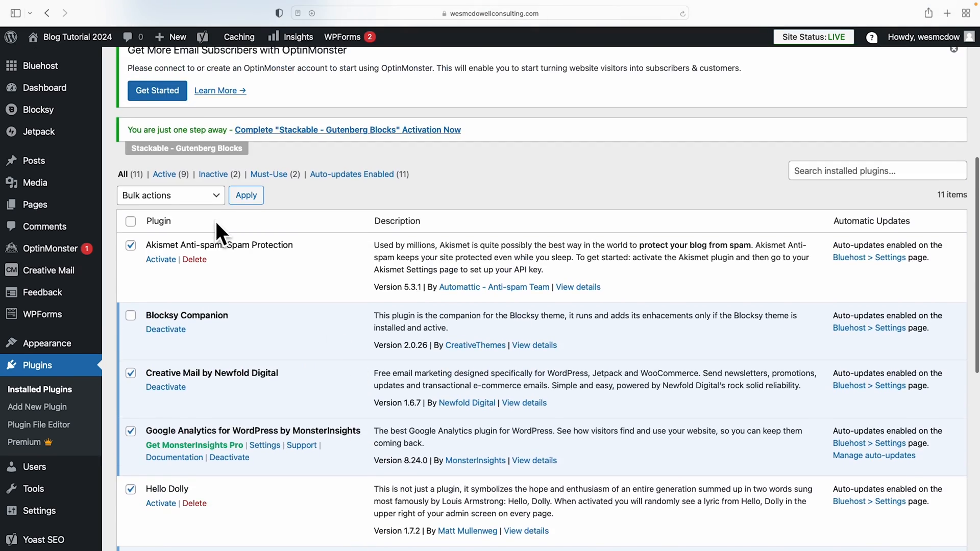
pyautogui.click(216, 192)
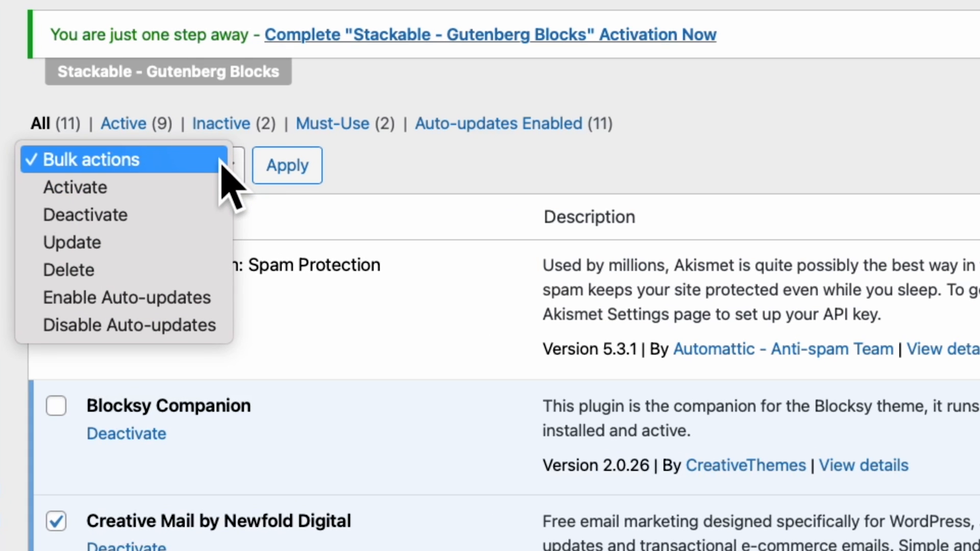
pyautogui.click(204, 214)
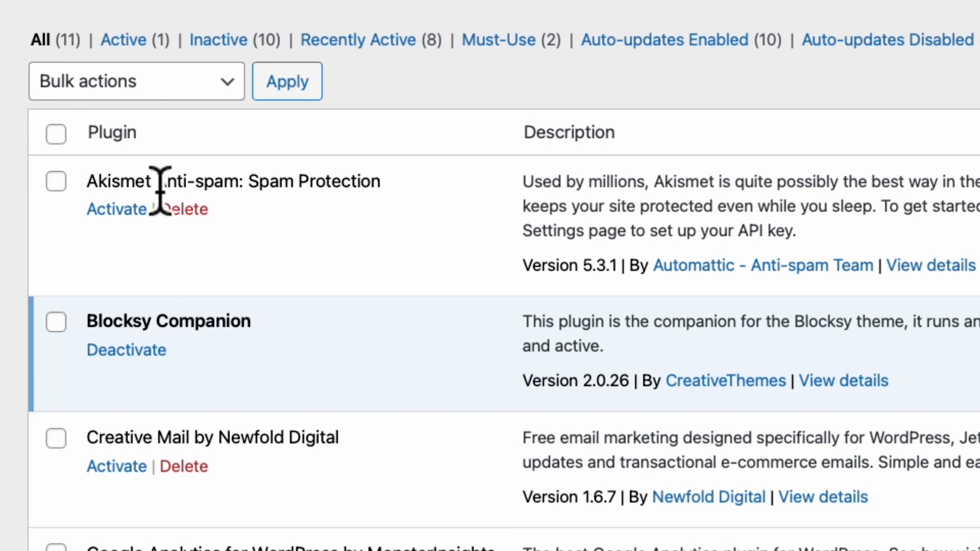
# - Select all plugins except Blocksy Companion and delete them with their data in bulk
pyautogui.click(57, 133)
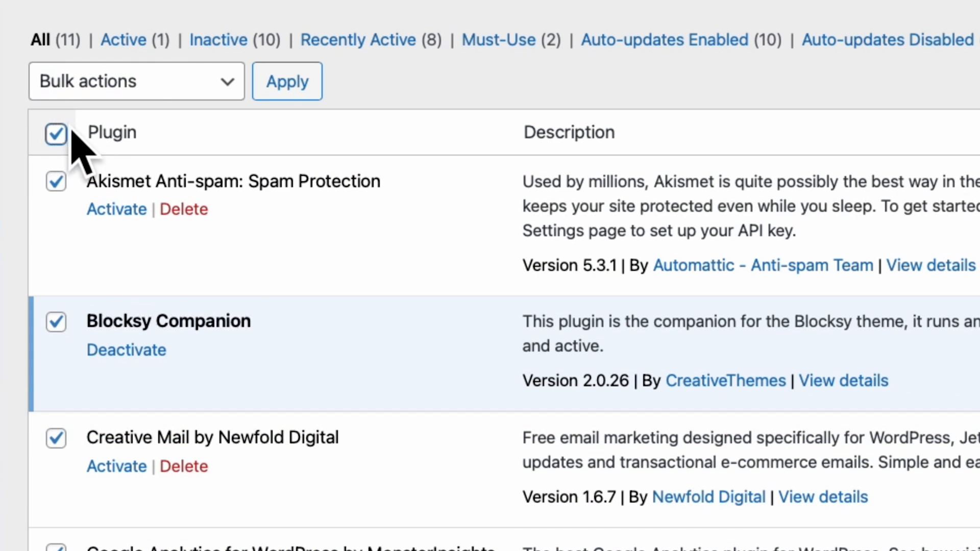
pyautogui.click(57, 323)
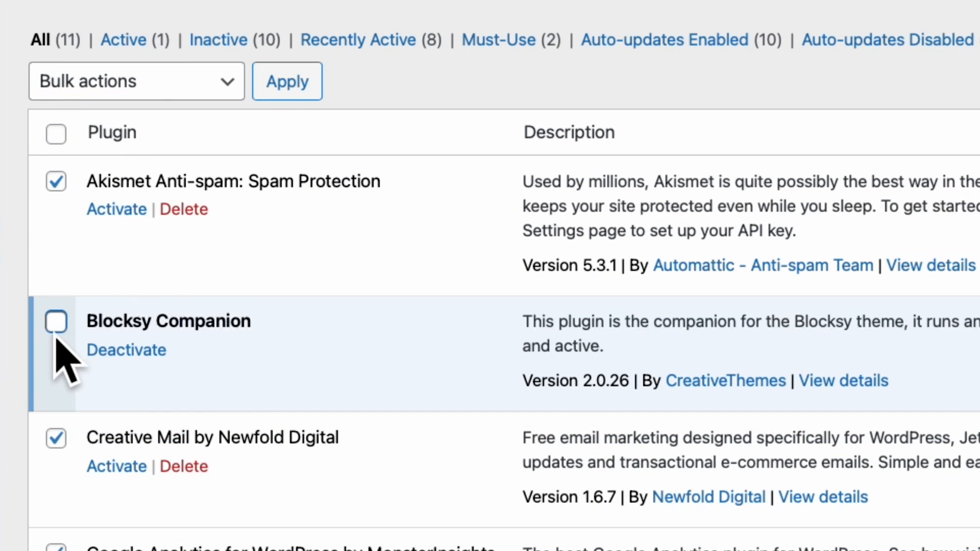
pyautogui.click(229, 84)
pyautogui.click(221, 185)
pyautogui.click(299, 83)
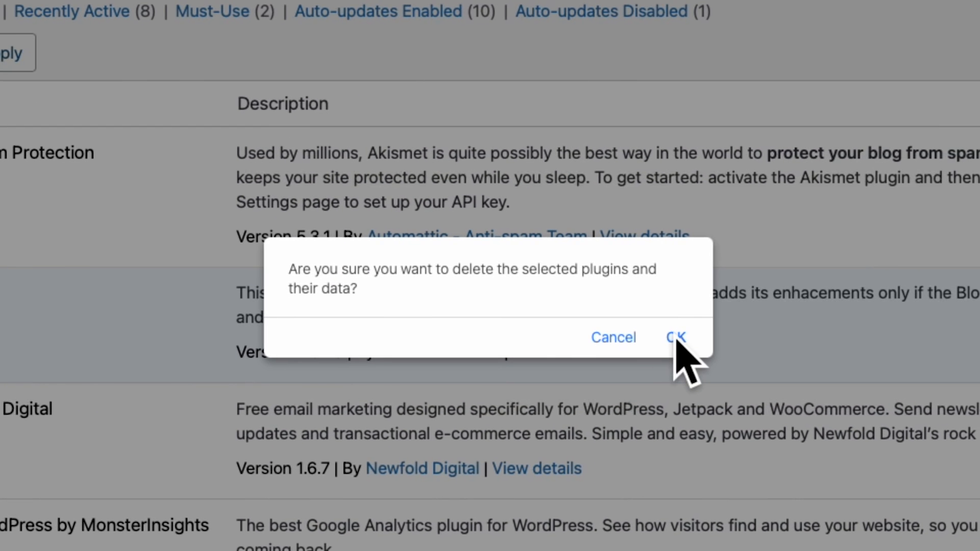
pyautogui.click(675, 339)
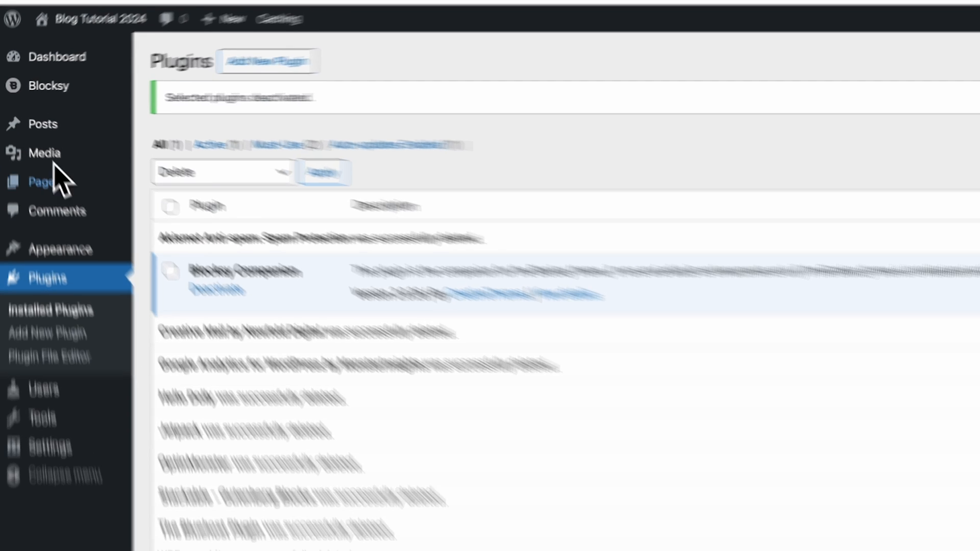
# - Open the list of all posts, select every demo post and move them to the Trash in bulk
pyautogui.moveTo(29, 119)
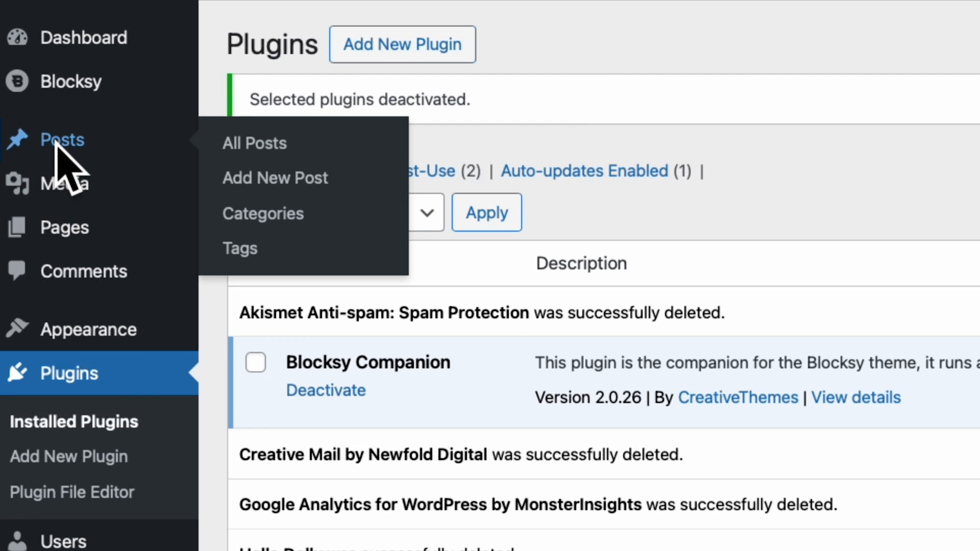
pyautogui.click(266, 149)
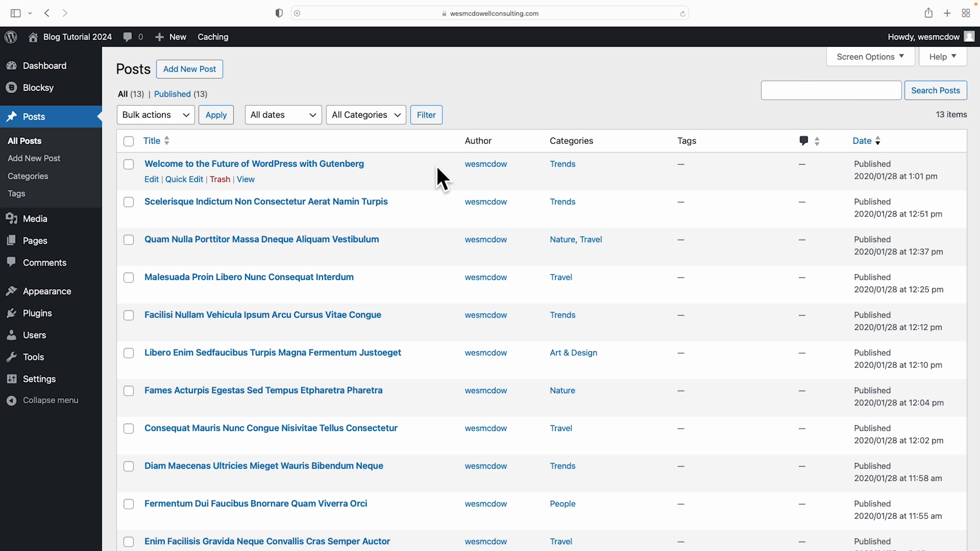
pyautogui.scroll(-5, 436, 167)
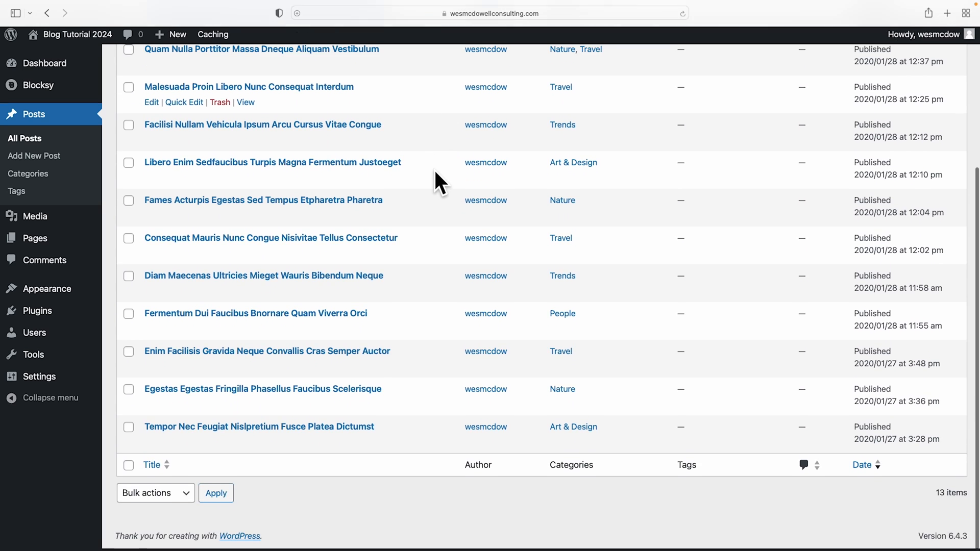
pyautogui.scroll(5, 436, 176)
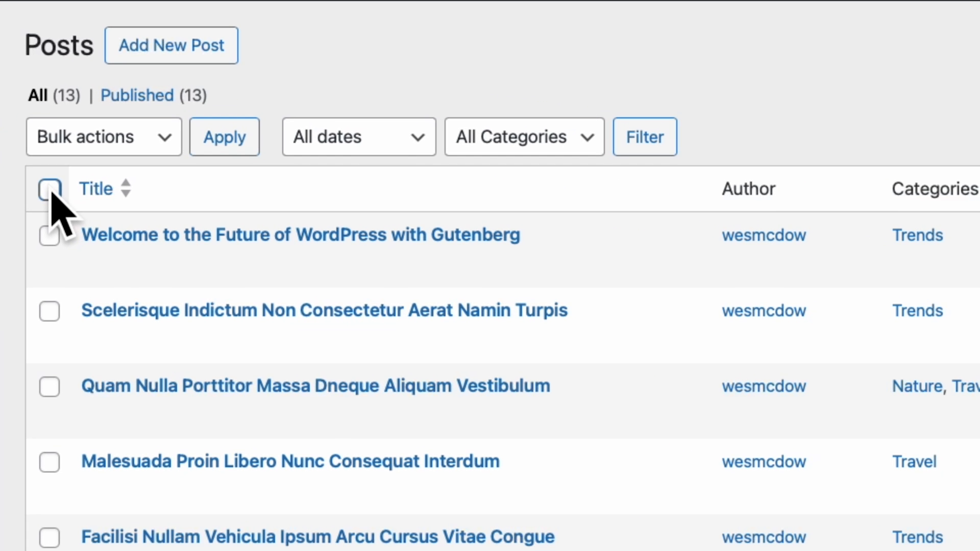
pyautogui.click(50, 190)
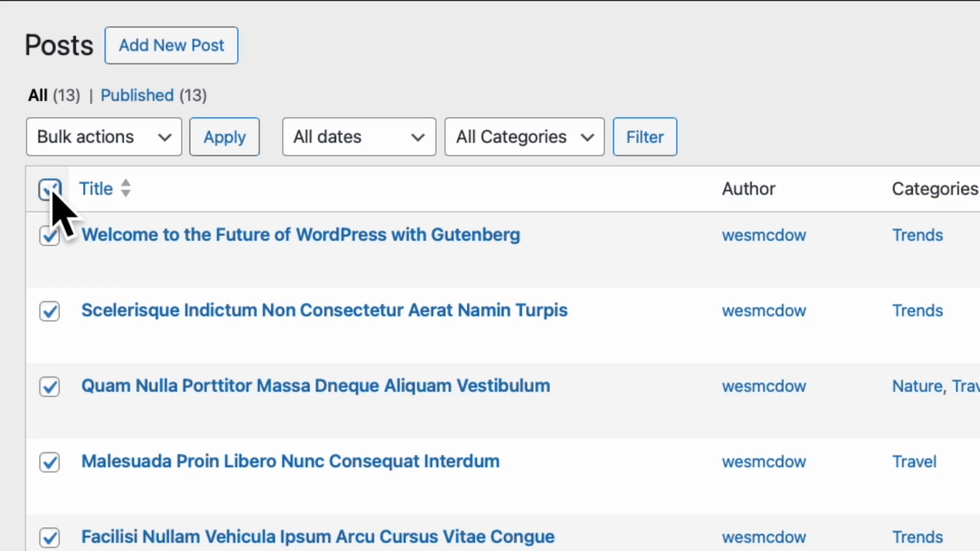
pyautogui.click(163, 137)
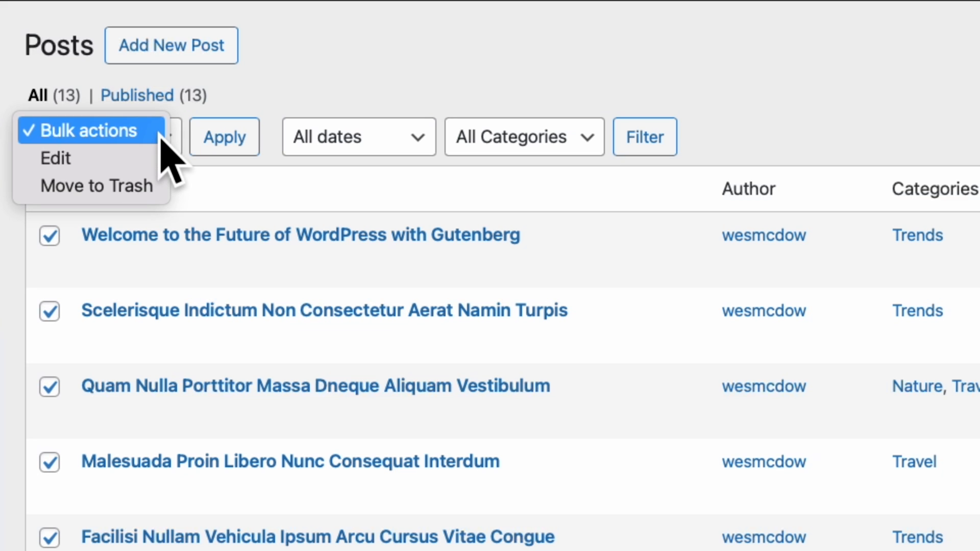
pyautogui.click(131, 186)
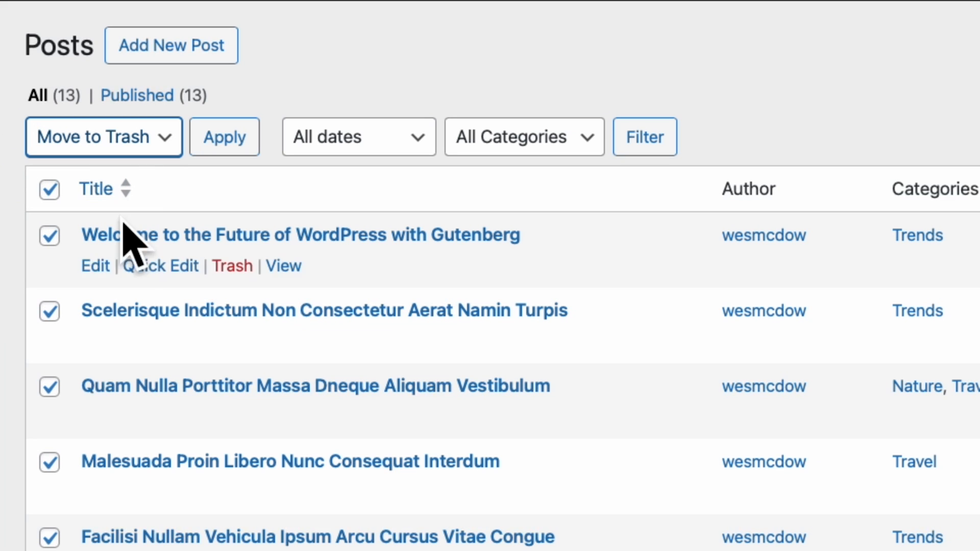
pyautogui.click(231, 136)
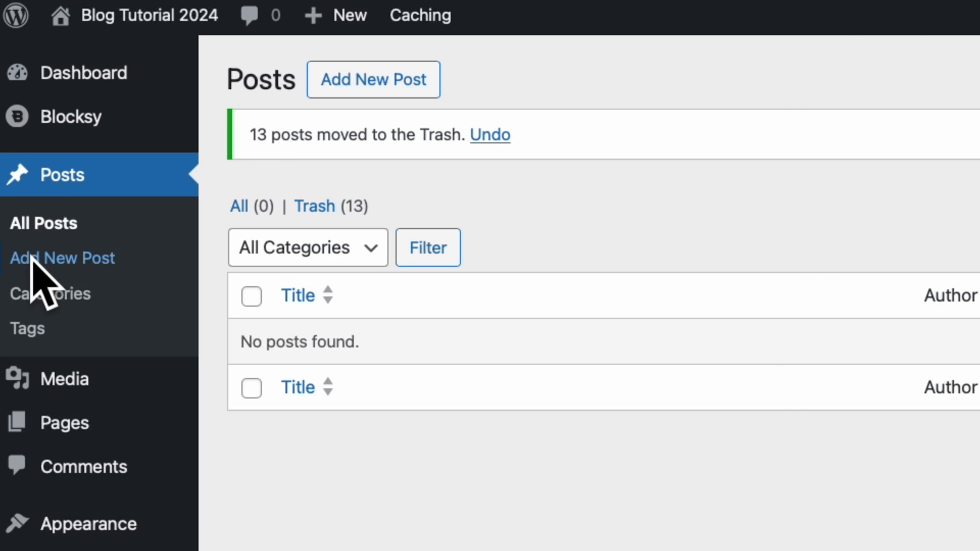
# - Create a new post titled "Best Doggy Doors of 2024 (So Far)" and paste the copied article into its body
pyautogui.click(32, 258)
pyautogui.write('Best Doggy Doors of 2024 (So Far)')
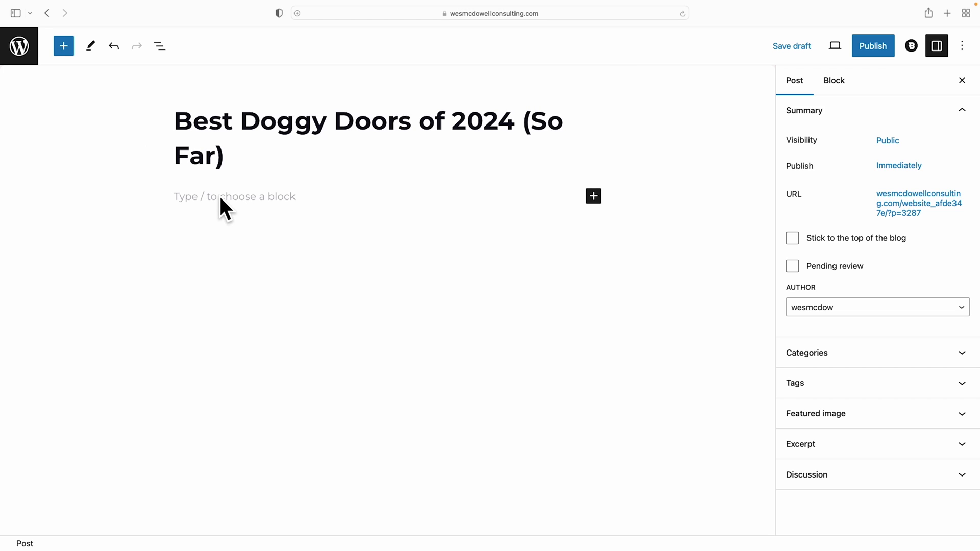
pyautogui.click(204, 197)
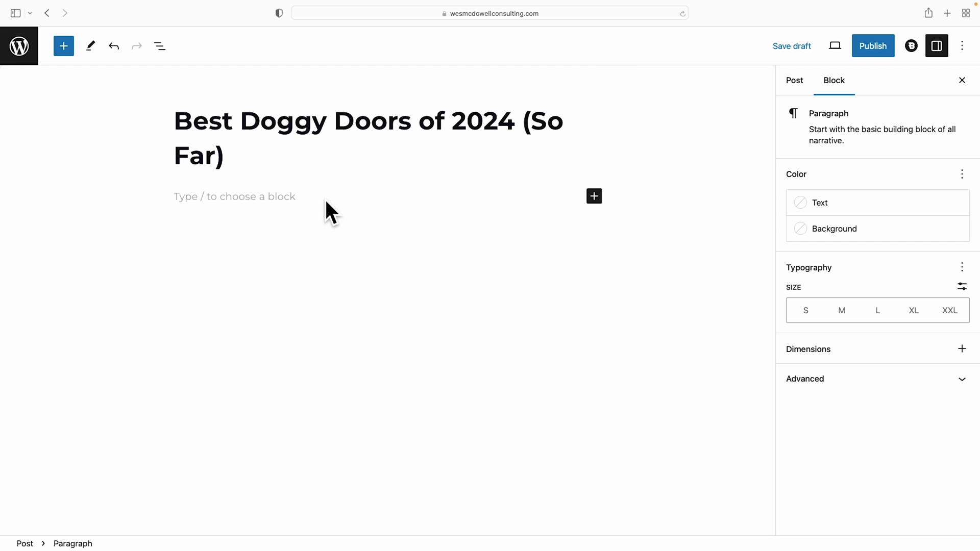
pyautogui.press('super+v')
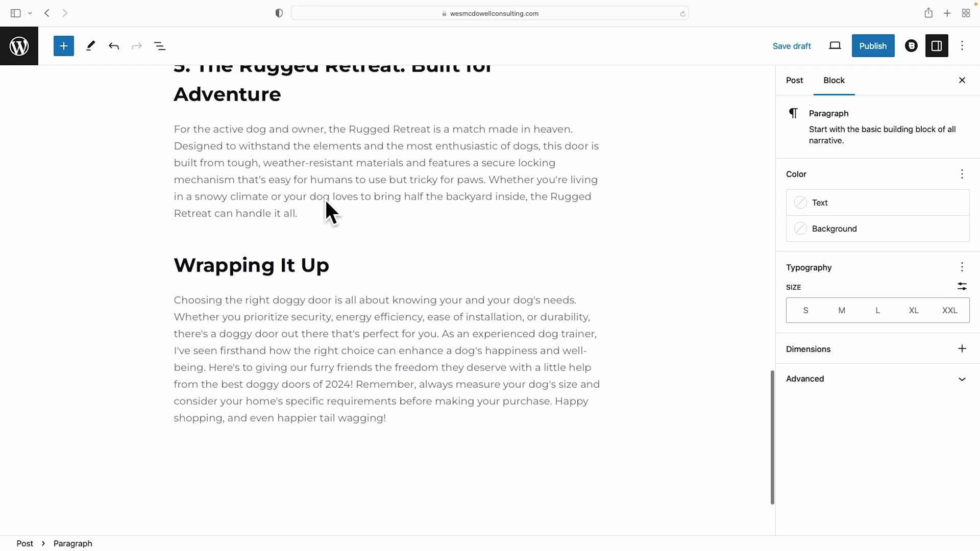
# - Open the full block library for inserting a block between the introduction paragraph and the "1. The Smart Slider" heading
pyautogui.scroll(5, 327, 204)
pyautogui.scroll(10, 324, 198)
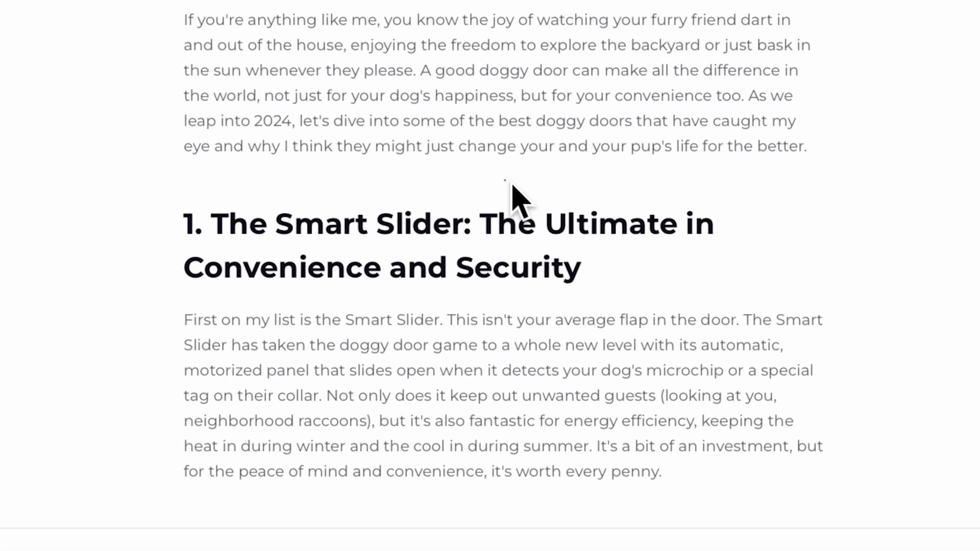
pyautogui.moveTo(510, 186)
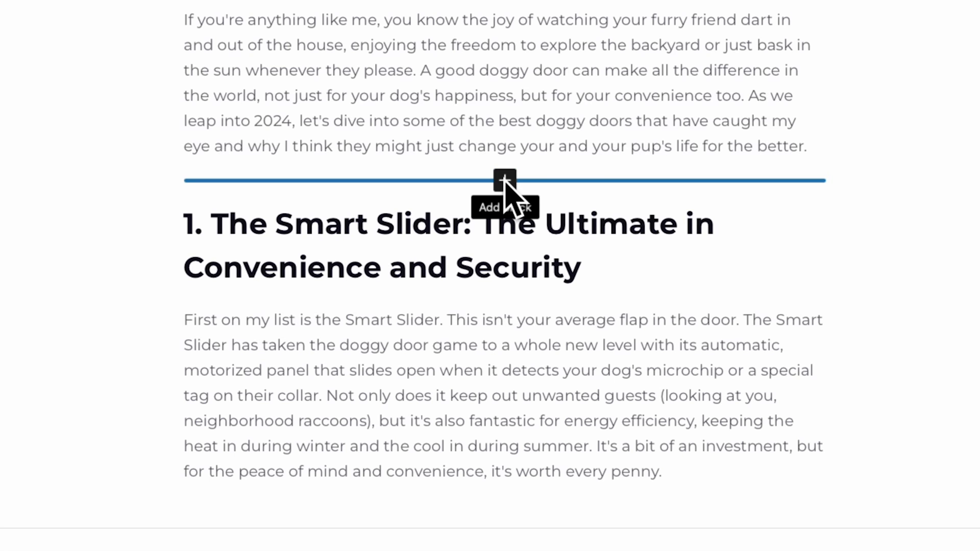
pyautogui.click(505, 180)
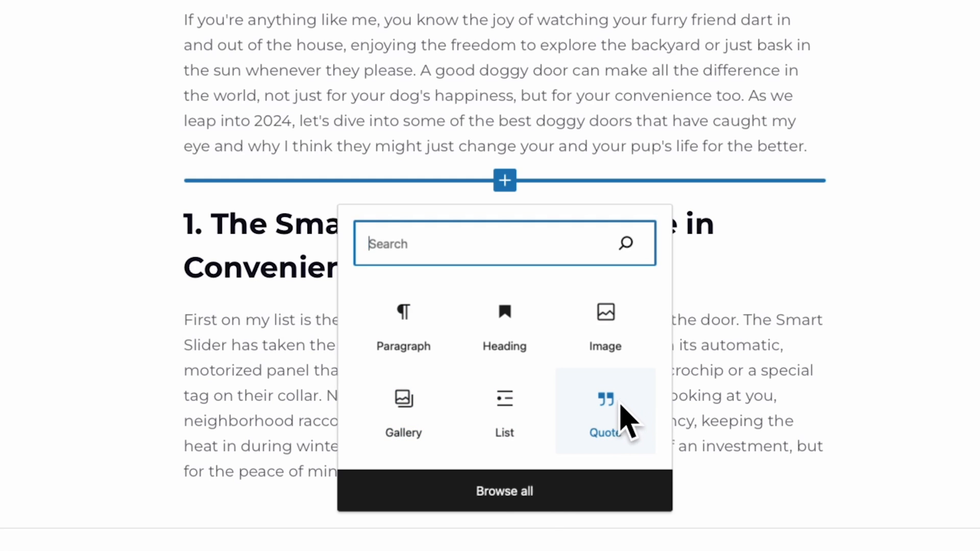
pyautogui.click(501, 491)
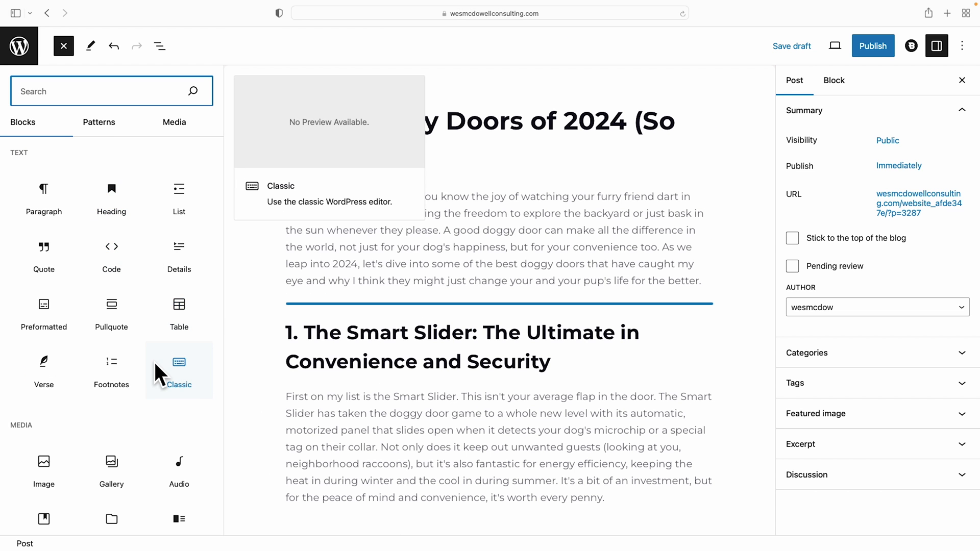
# - Look through the available text, media, design and Blocksy blocks and insert an Image block below the introduction
pyautogui.scroll(-5, 183, 377)
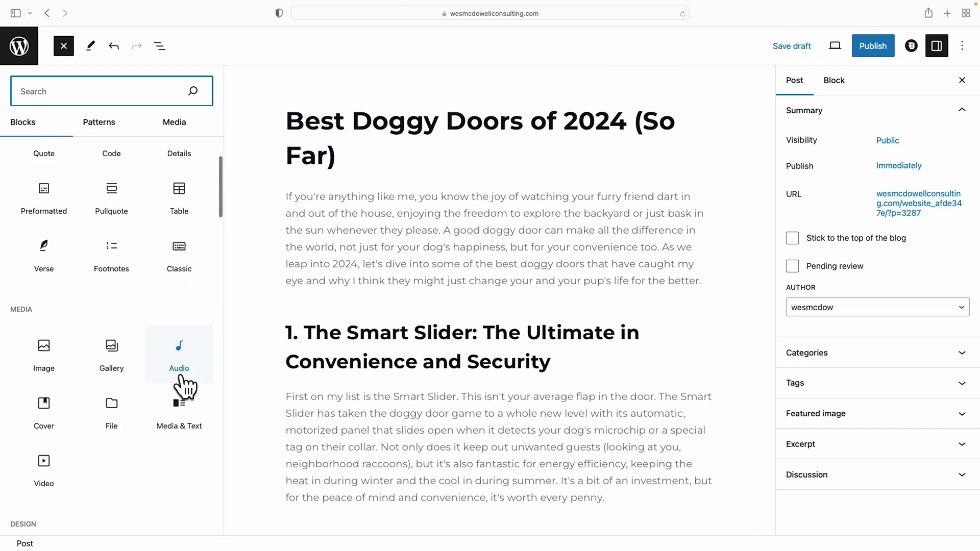
pyautogui.scroll(-4, 182, 375)
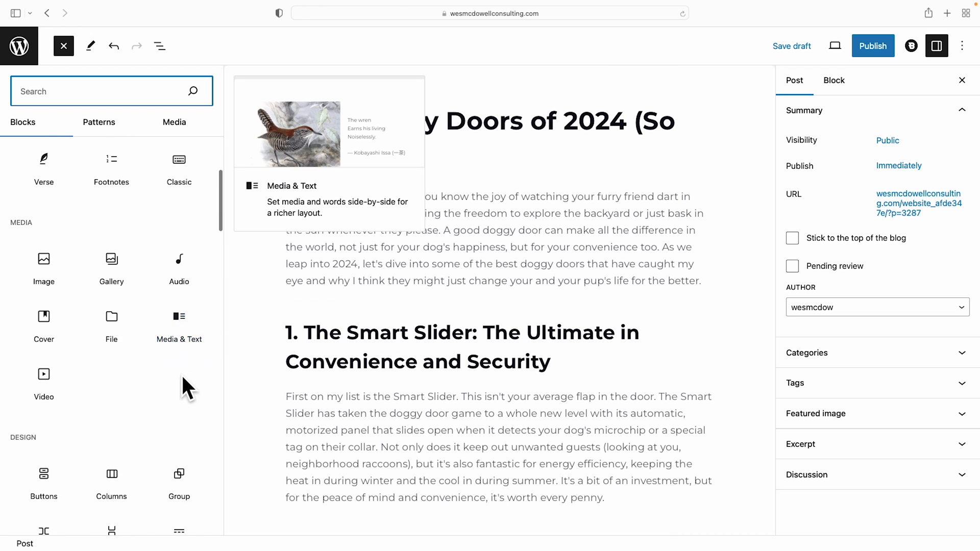
pyautogui.scroll(-2, 176, 429)
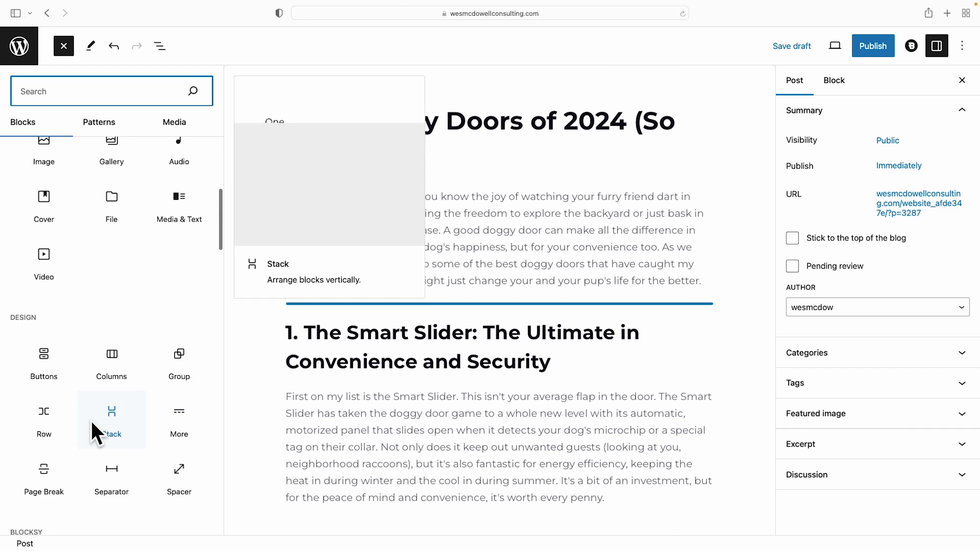
pyautogui.scroll(-3, 41, 422)
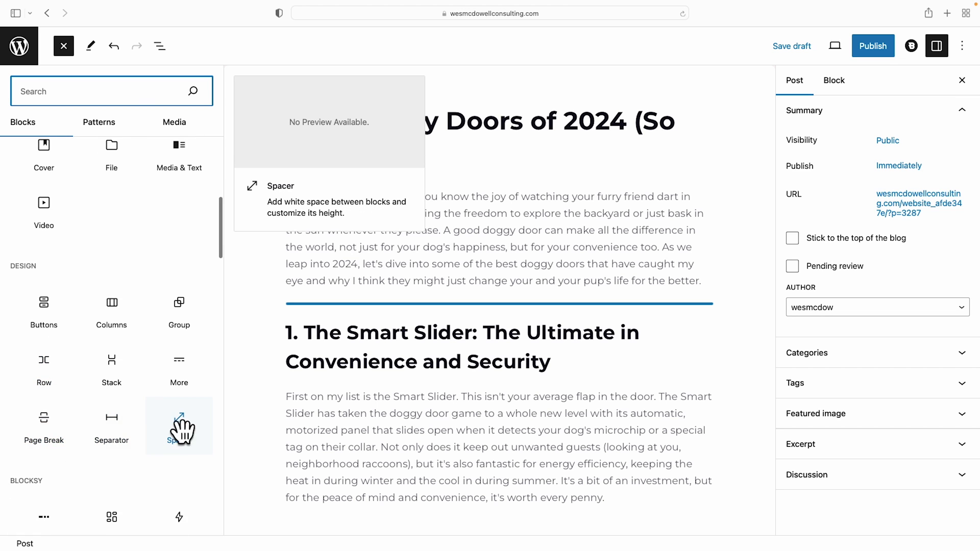
pyautogui.scroll(-5, 183, 430)
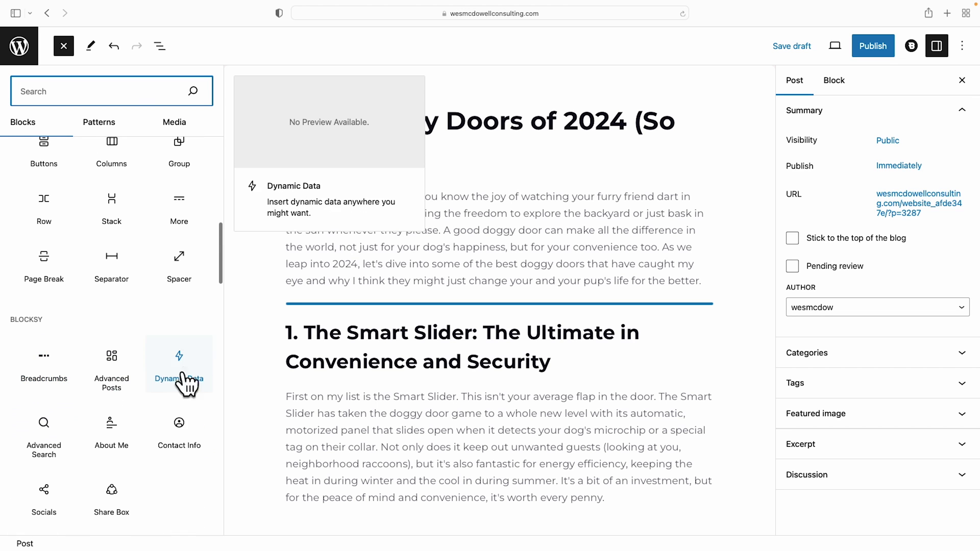
pyautogui.scroll(10, 118, 442)
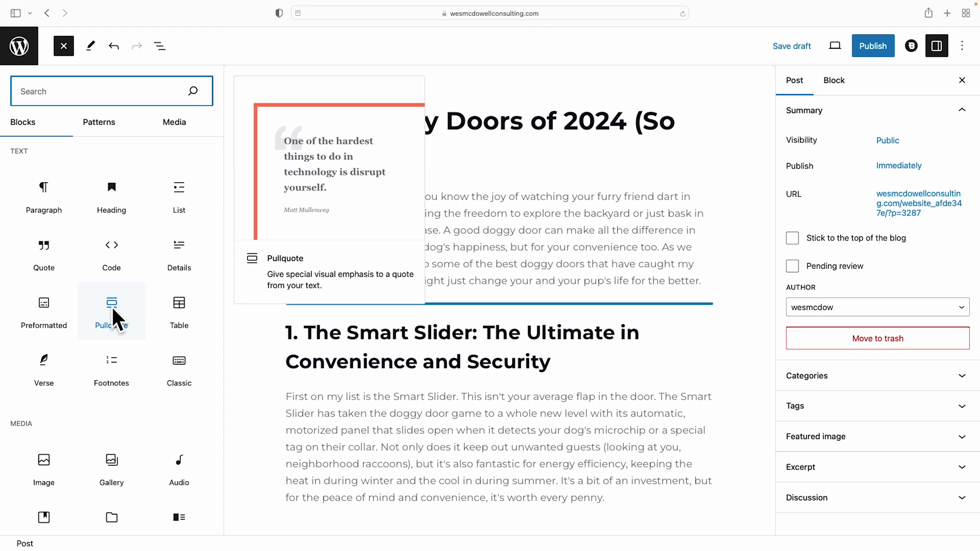
pyautogui.scroll(-2, 113, 311)
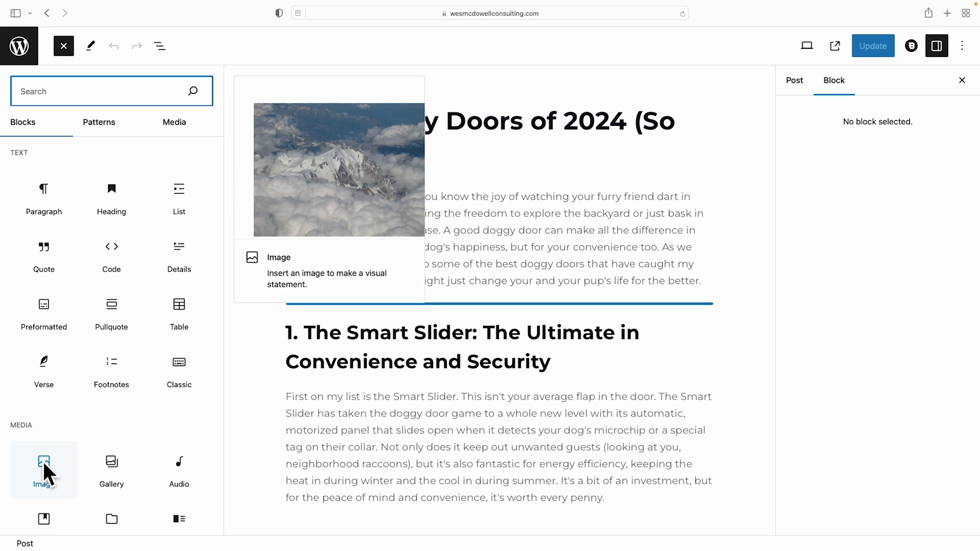
pyautogui.click(44, 461)
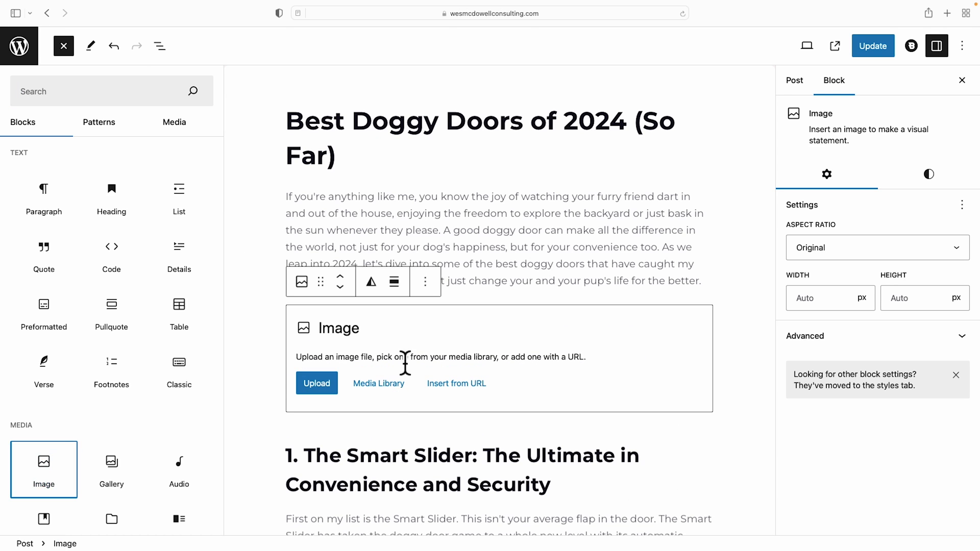
# - Upload the patio dog picture 48d3962a-74cf-49cb-adf3-046c42f49d3f.webp to the media library and place it in the Image block
pyautogui.click(382, 382)
pyautogui.click(266, 383)
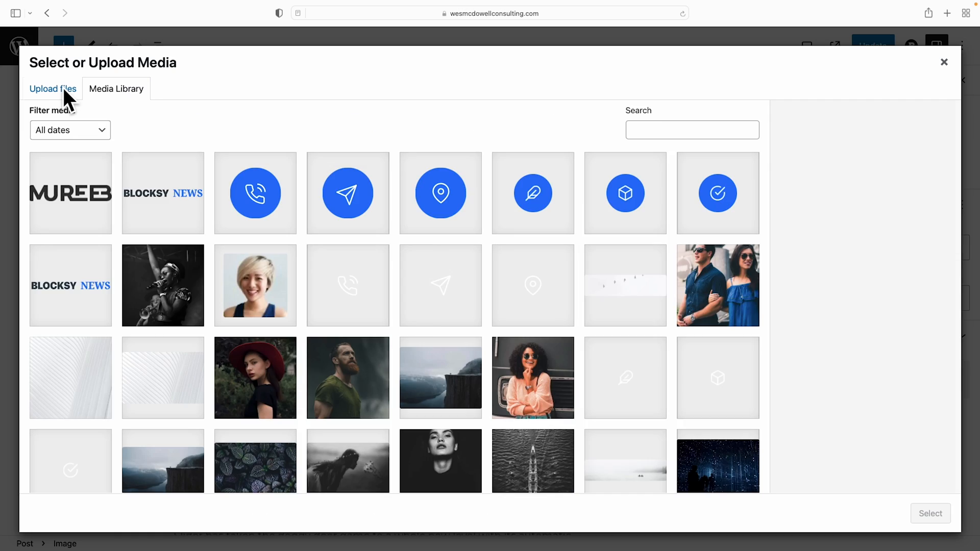
pyautogui.click(63, 87)
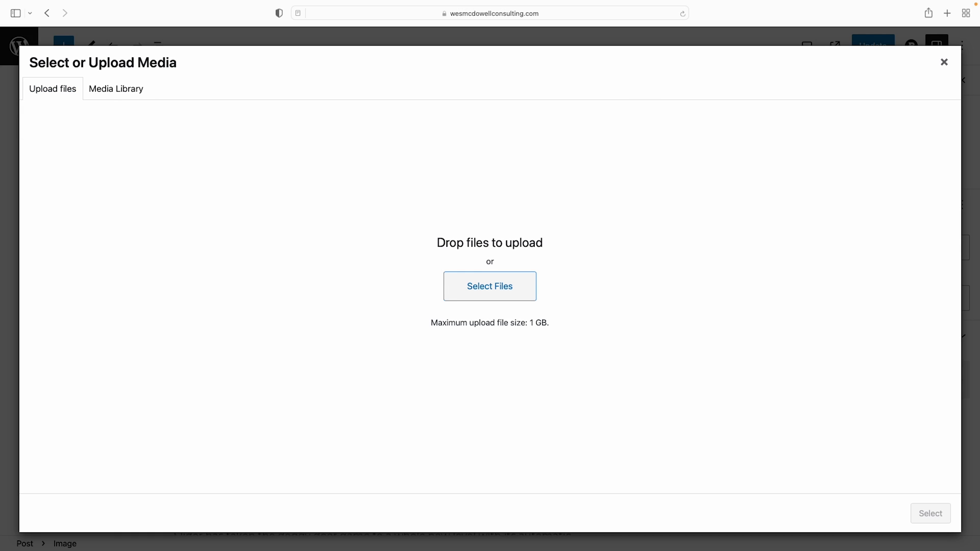
pyautogui.moveTo(0, 204); pyautogui.dragTo(509, 276)
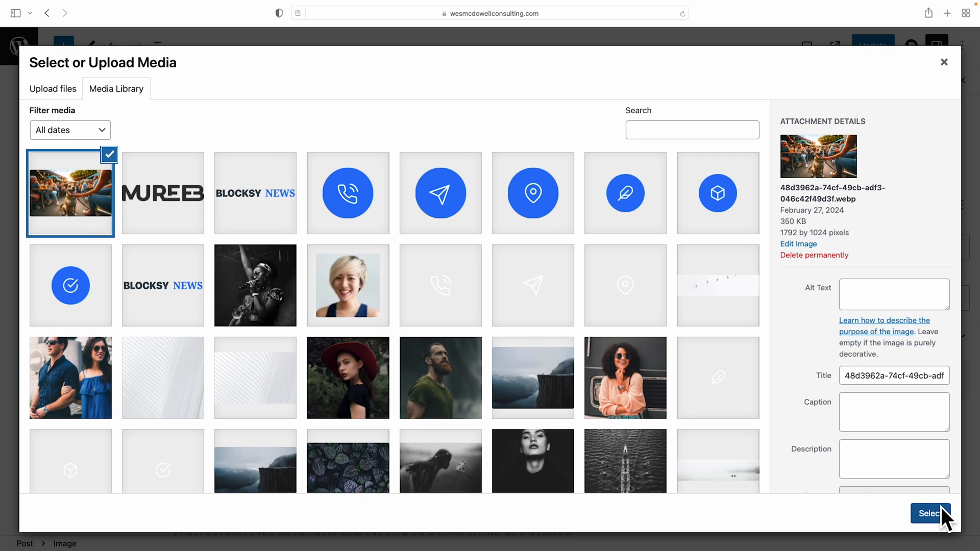
pyautogui.click(928, 512)
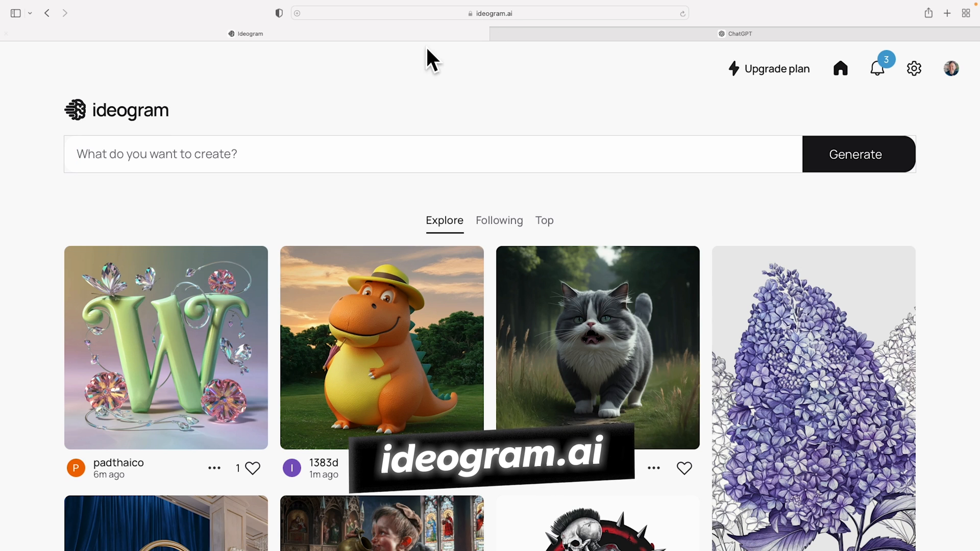
# - In Ideogram, enter the image prompt "photo of a dog sitting on floor of a bar patio during golden hour"
pyautogui.click(581, 34)
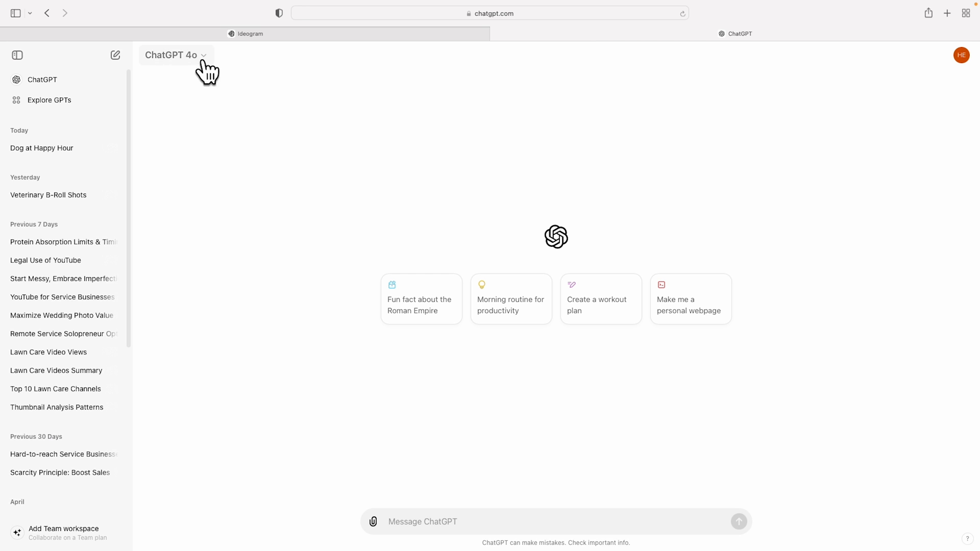
pyautogui.click(203, 33)
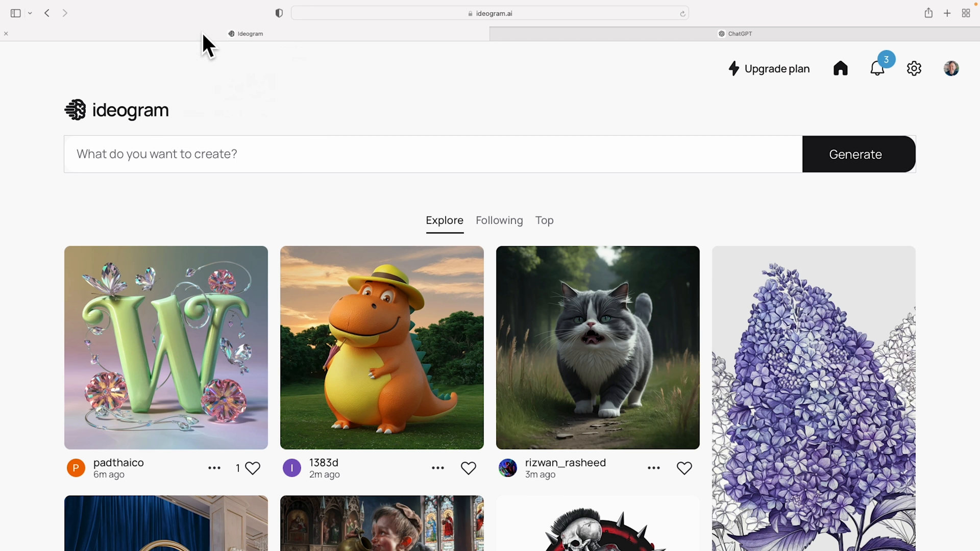
pyautogui.click(298, 162)
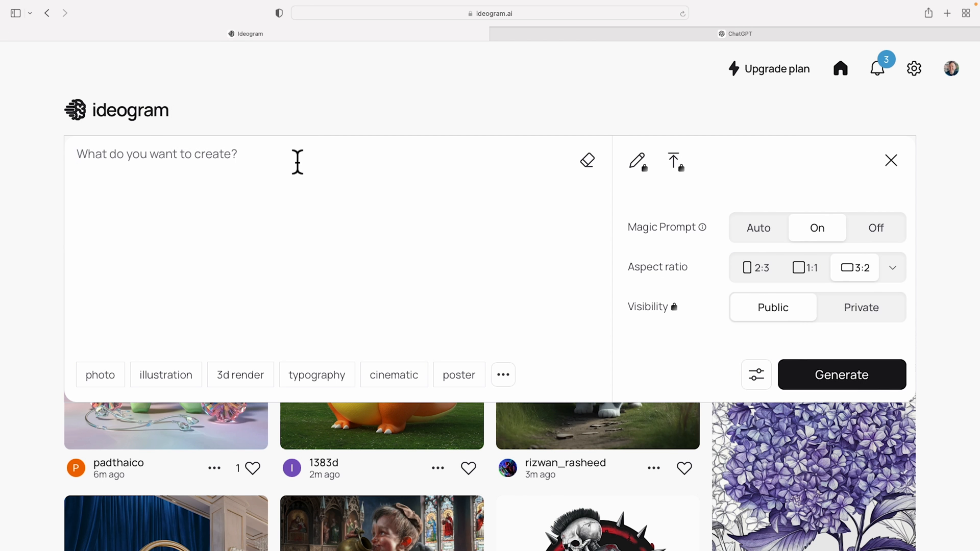
pyautogui.write('photo o')
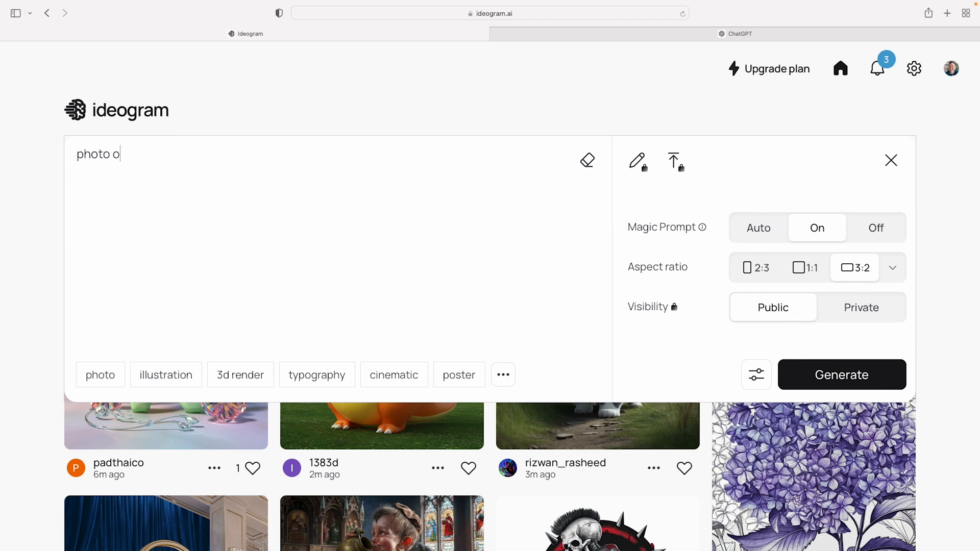
pyautogui.write('f a dog sit-in on floor of a bar patio during golden hour')
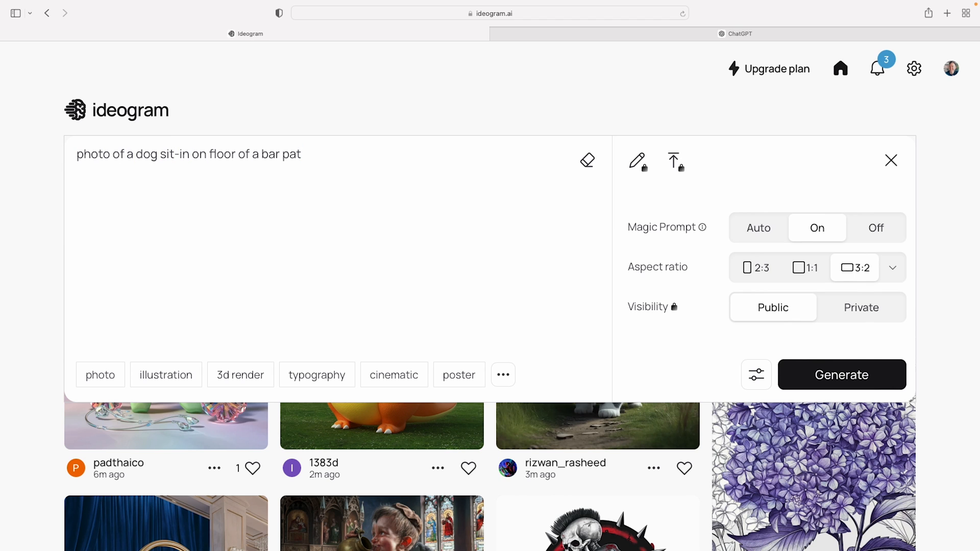
pyautogui.click(189, 154)
pyautogui.press('BackSpace')
pyautogui.press('BackSpace')
pyautogui.press('BackSpace')
pyautogui.write('ting')
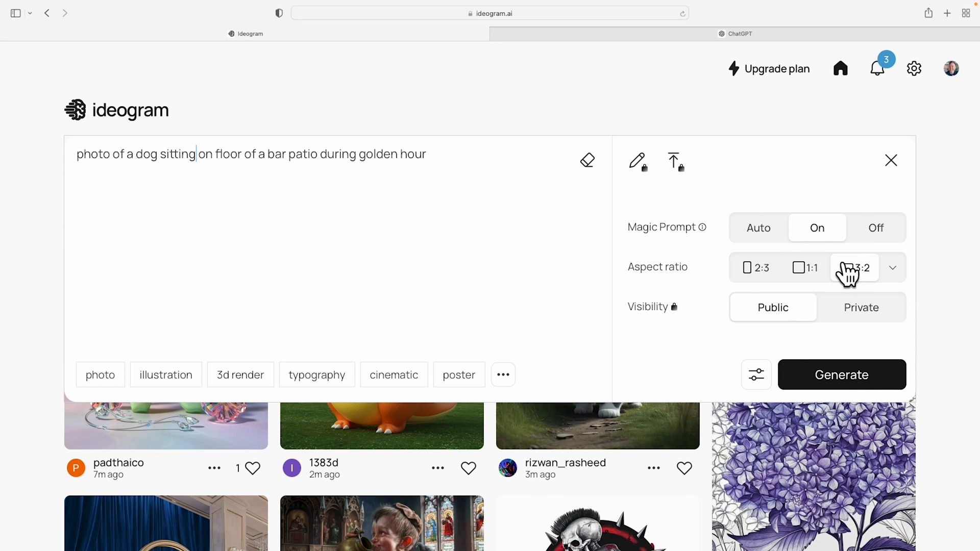
# - Generate the images from the prompt and open the third result with its additional options
pyautogui.click(854, 383)
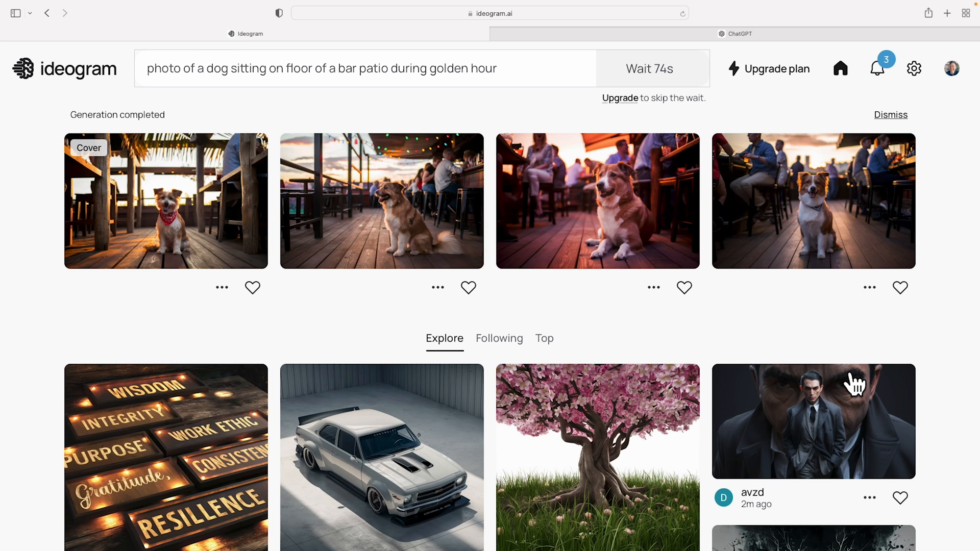
pyautogui.click(602, 209)
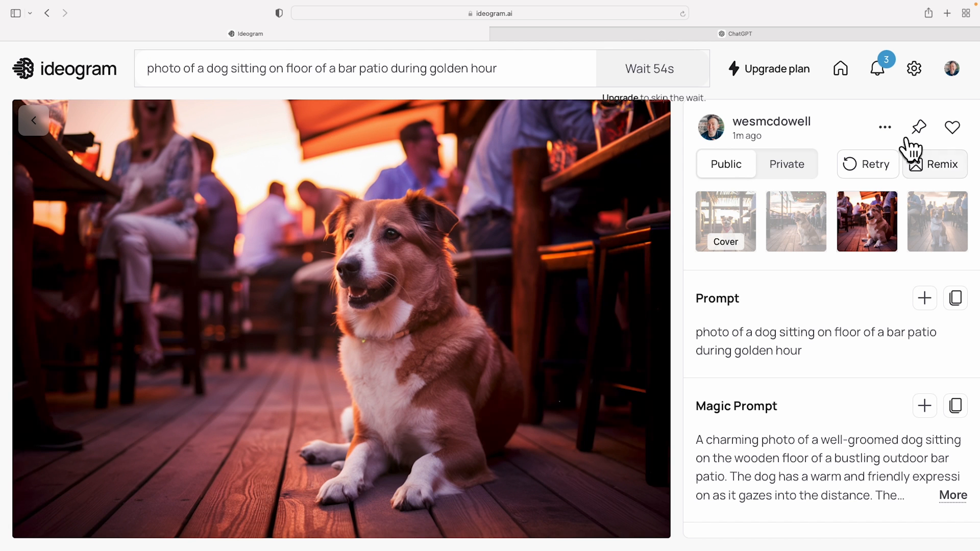
pyautogui.click(885, 127)
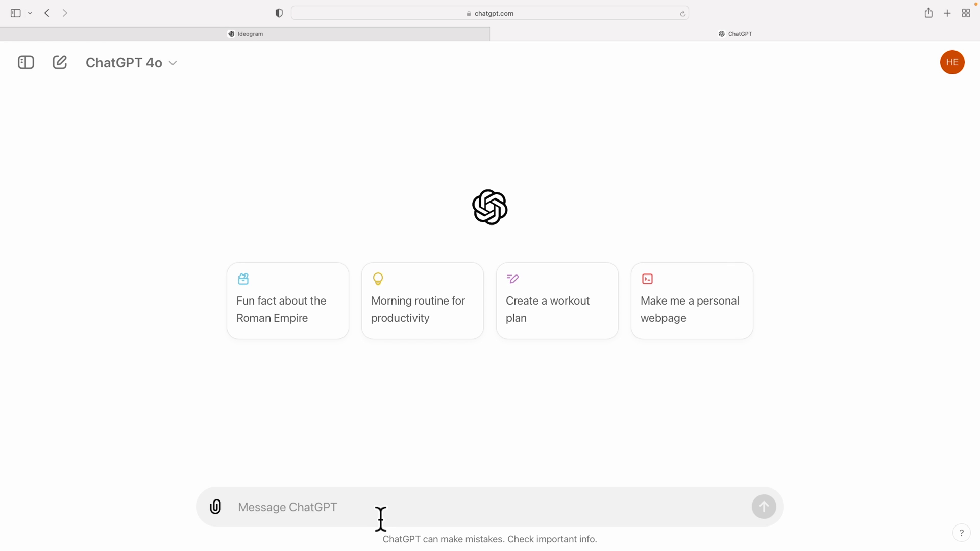
# - Switch to ChatGPT and generate an image with the prompt "photo of a dog sitting on floor of a bar patio during golden hour"
pyautogui.write('photo of a dog sitting on floor of a bar patio during golden hour')
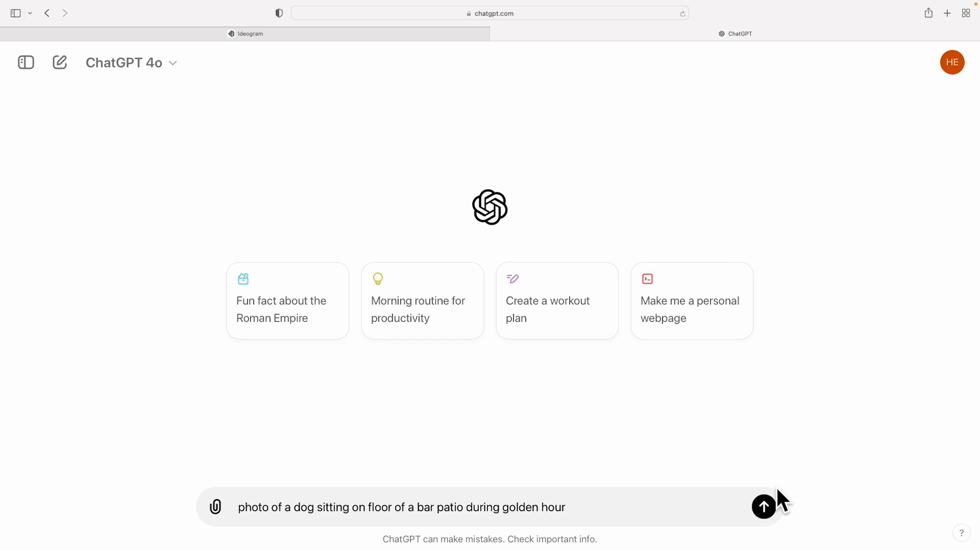
pyautogui.click(764, 508)
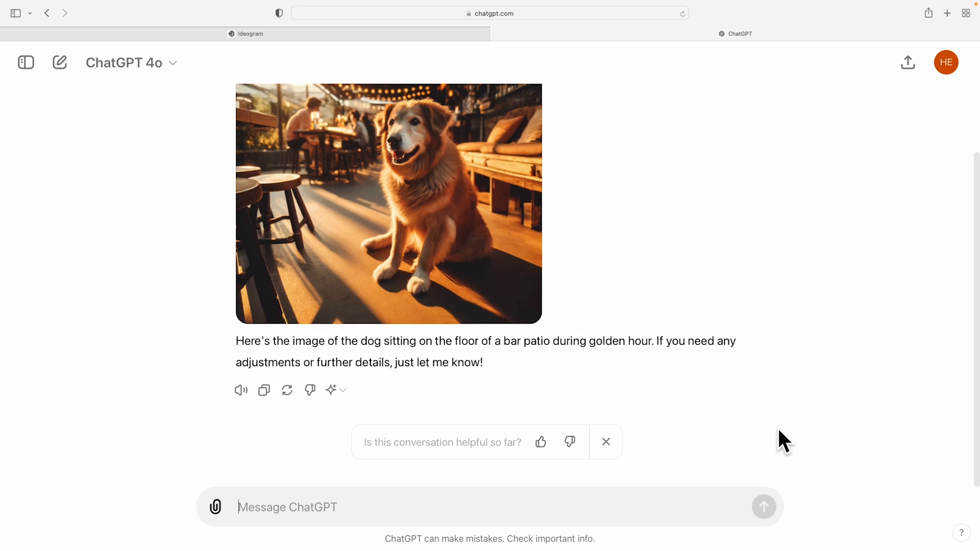
pyautogui.scroll(2, 777, 426)
pyautogui.moveTo(352, 236)
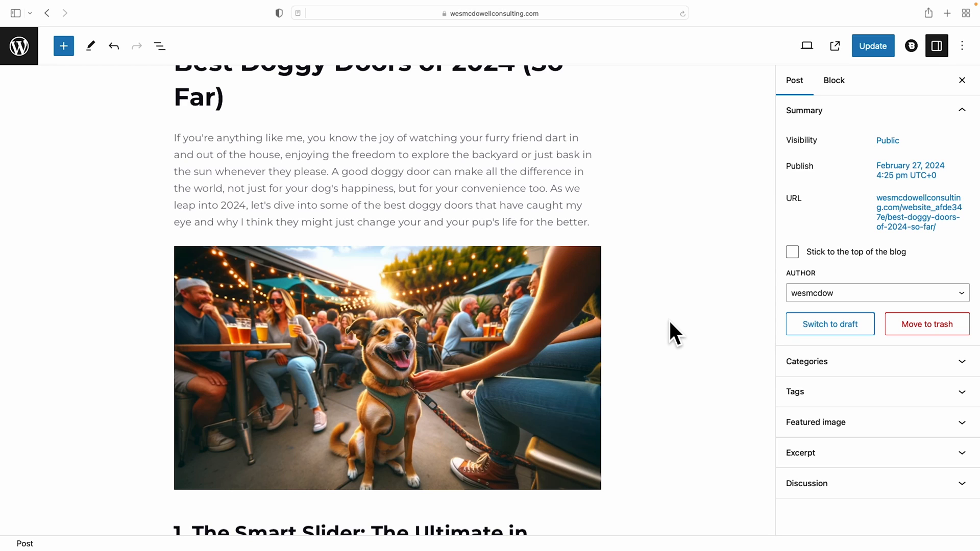
# - Back in the WordPress post, link the words "A good doggy" in the introduction paragraph to amazon.com/
pyautogui.scroll(1, 669, 320)
pyautogui.click(384, 210)
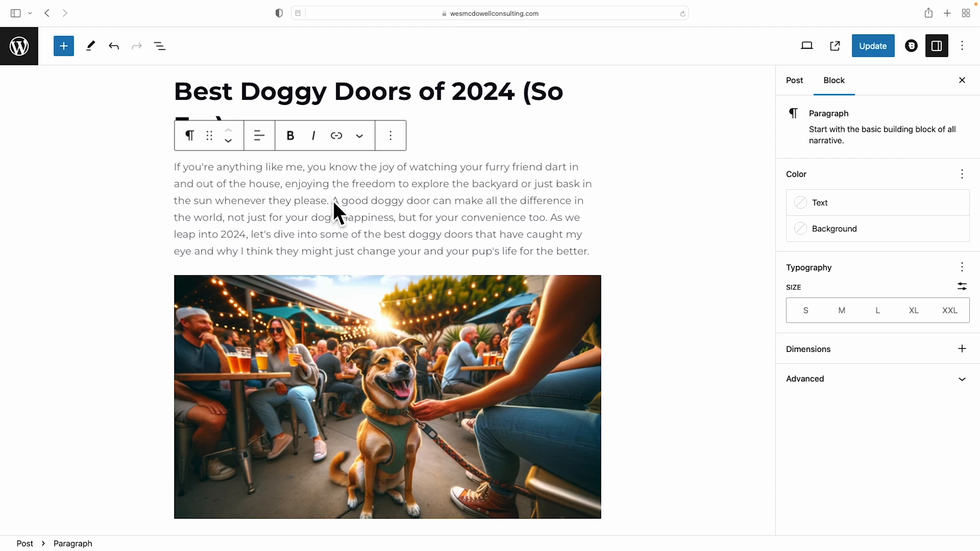
pyautogui.moveTo(366, 203); pyautogui.dragTo(406, 205)
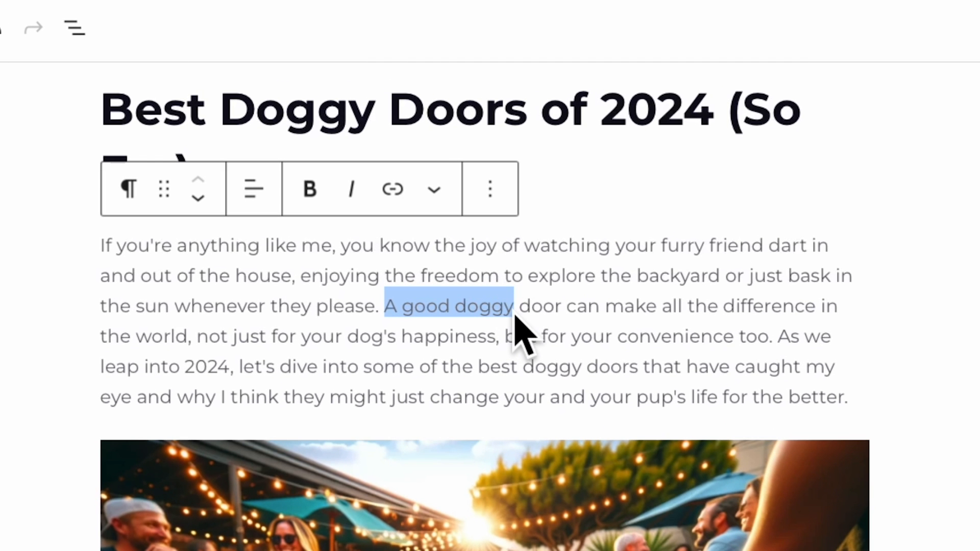
pyautogui.click(393, 190)
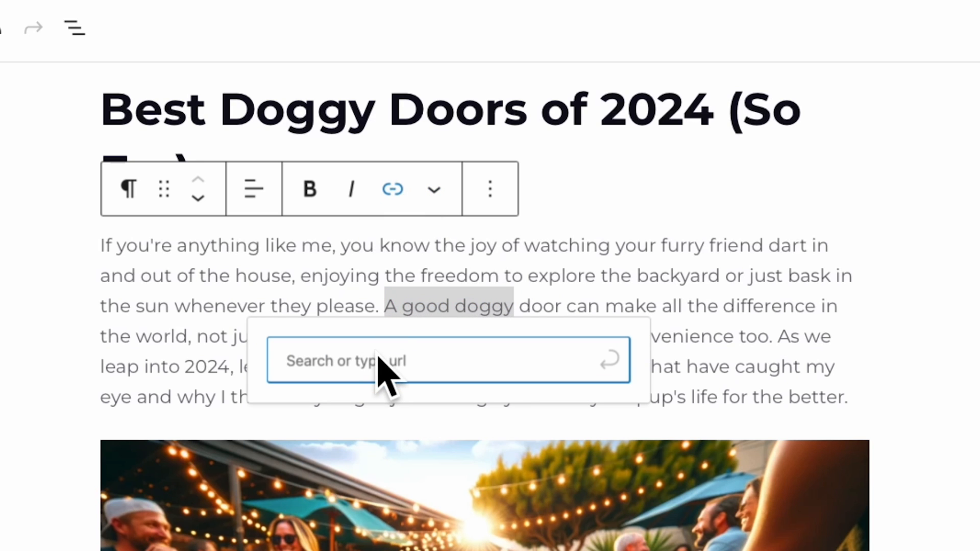
pyautogui.write('amazon.com/')
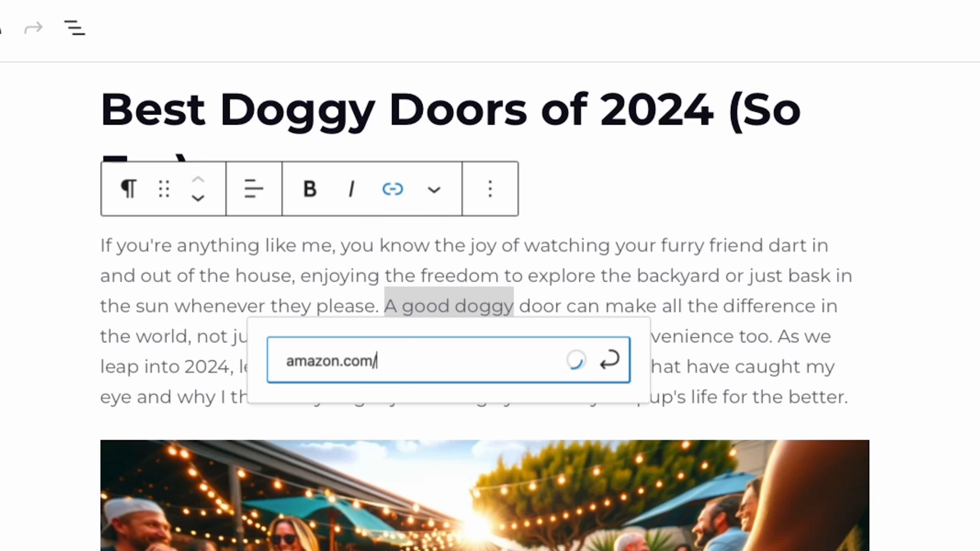
pyautogui.press('Return')
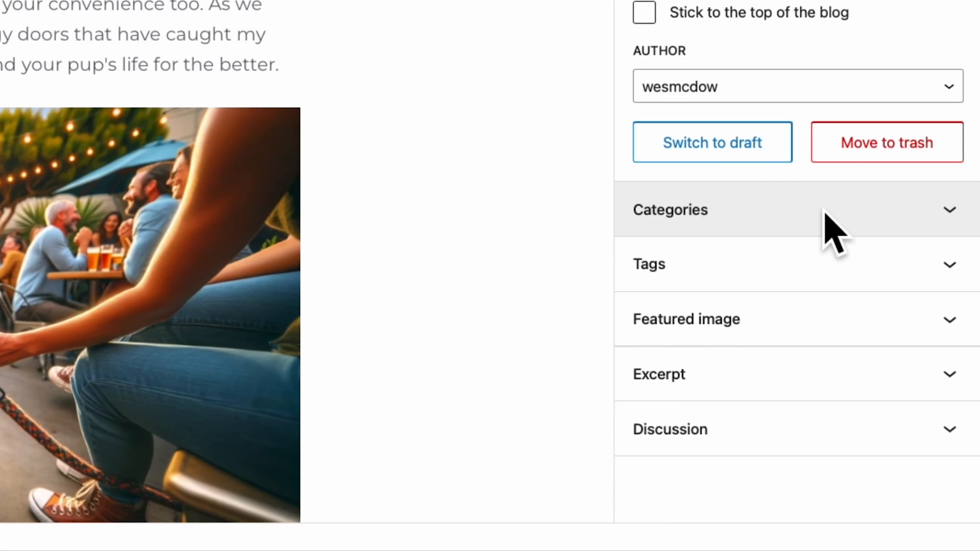
# - Open the post's category settings and look through the existing categories
pyautogui.click(892, 362)
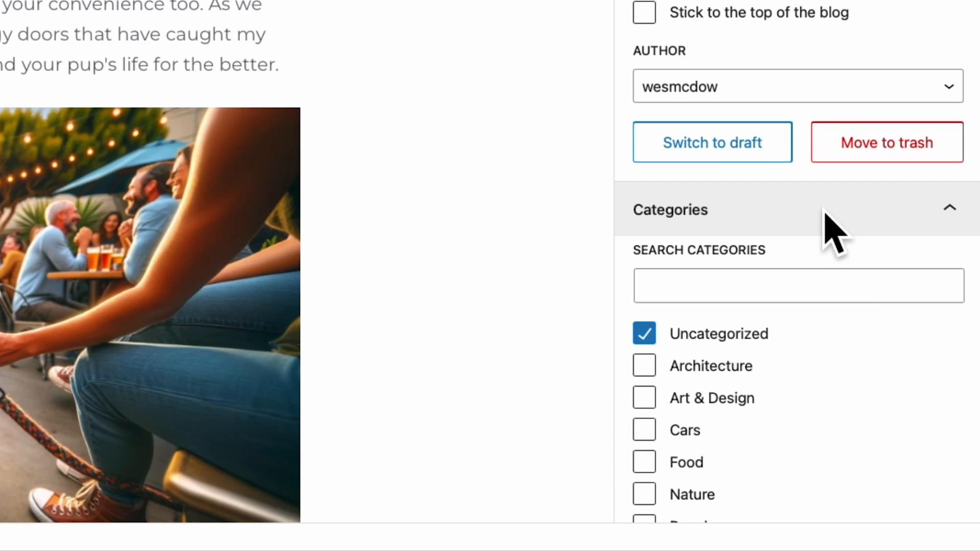
pyautogui.scroll(-3, 837, 255)
pyautogui.scroll(-1, 719, 317)
pyautogui.scroll(-2, 712, 320)
pyautogui.scroll(3, 707, 319)
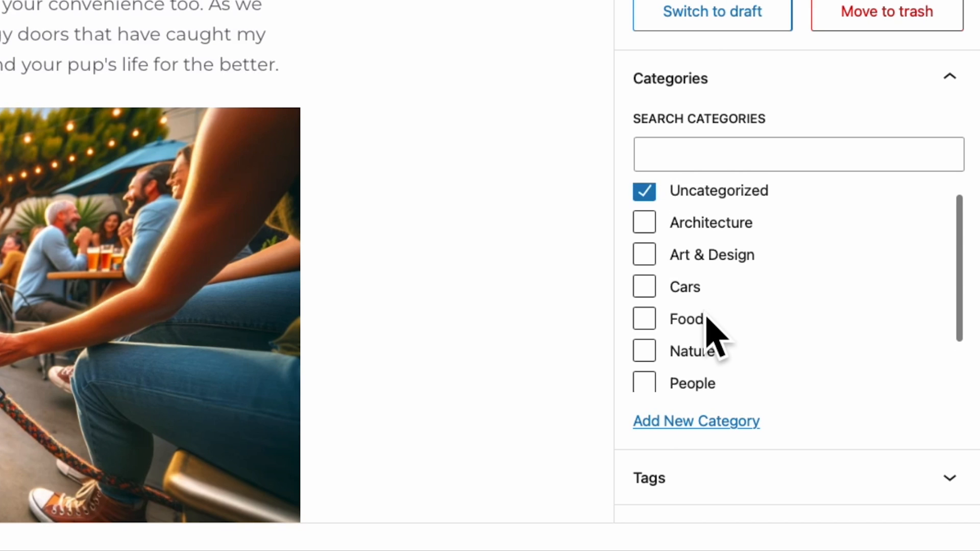
pyautogui.scroll(2, 709, 326)
pyautogui.scroll(-3, 728, 343)
pyautogui.scroll(4, 732, 344)
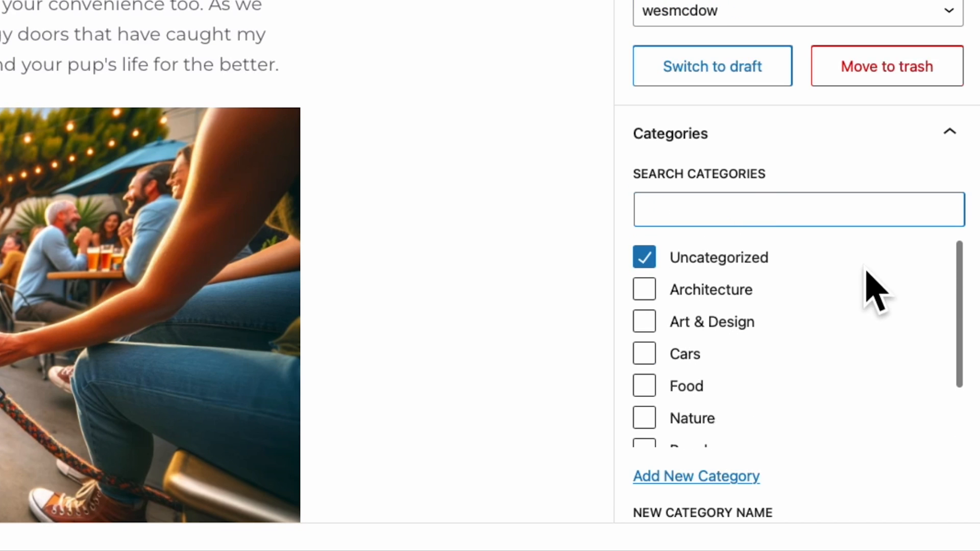
# - Add a new category named "Dog Products" and assign it to the post
pyautogui.click(686, 477)
pyautogui.scroll(-2, 784, 390)
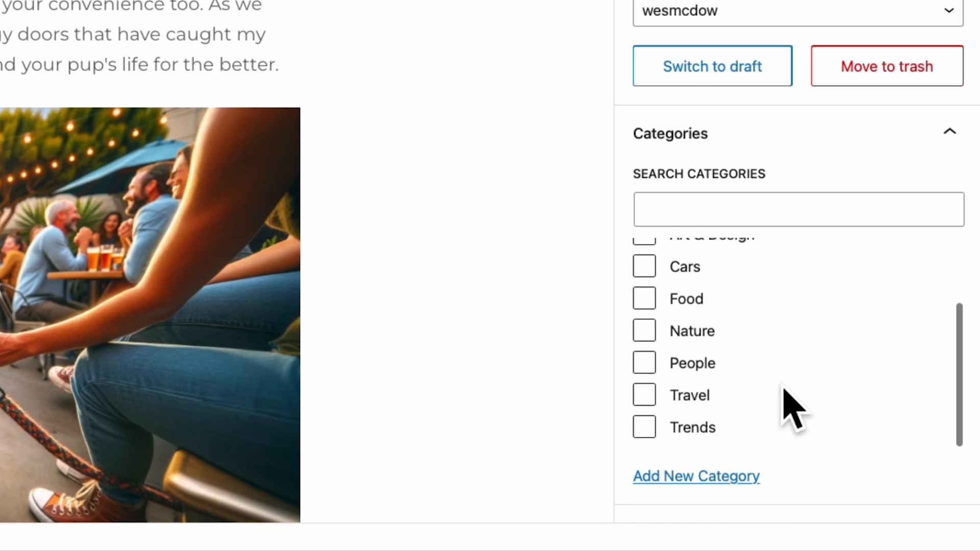
pyautogui.click(697, 477)
pyautogui.write('Dog Products')
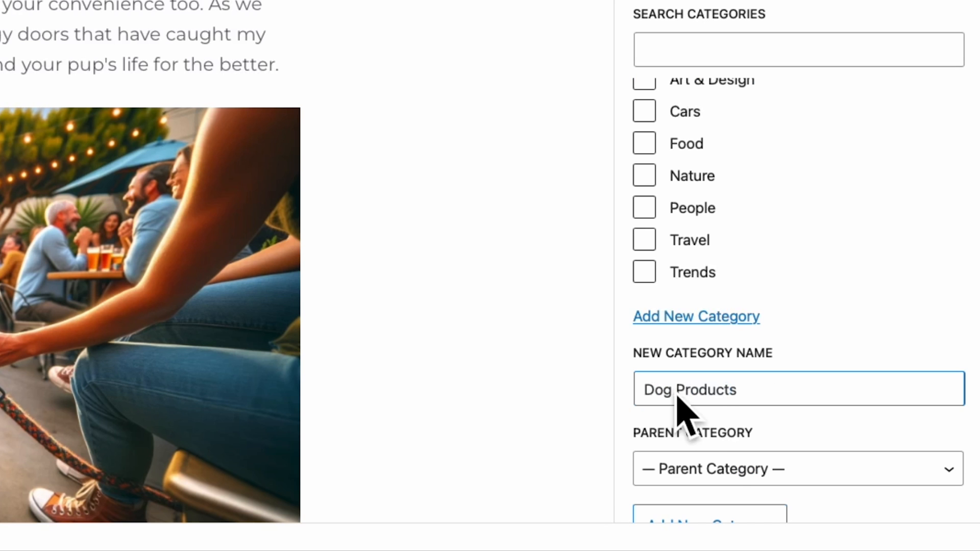
pyautogui.scroll(-2, 699, 414)
pyautogui.click(718, 477)
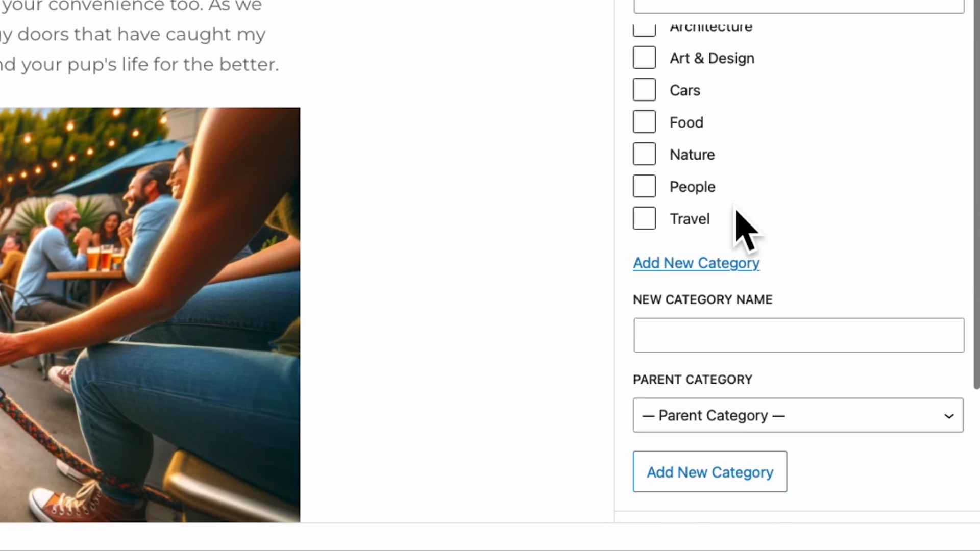
# - Remove the Uncategorized category from the post and look over the beginning of its content
pyautogui.scroll(4, 664, 153)
pyautogui.click(645, 185)
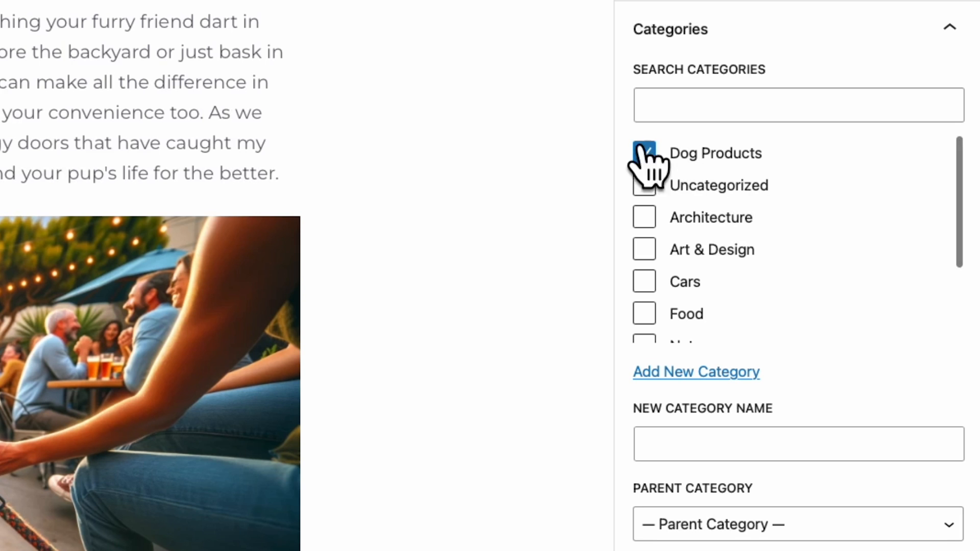
pyautogui.scroll(3, 799, 238)
pyautogui.scroll(3, 799, 238)
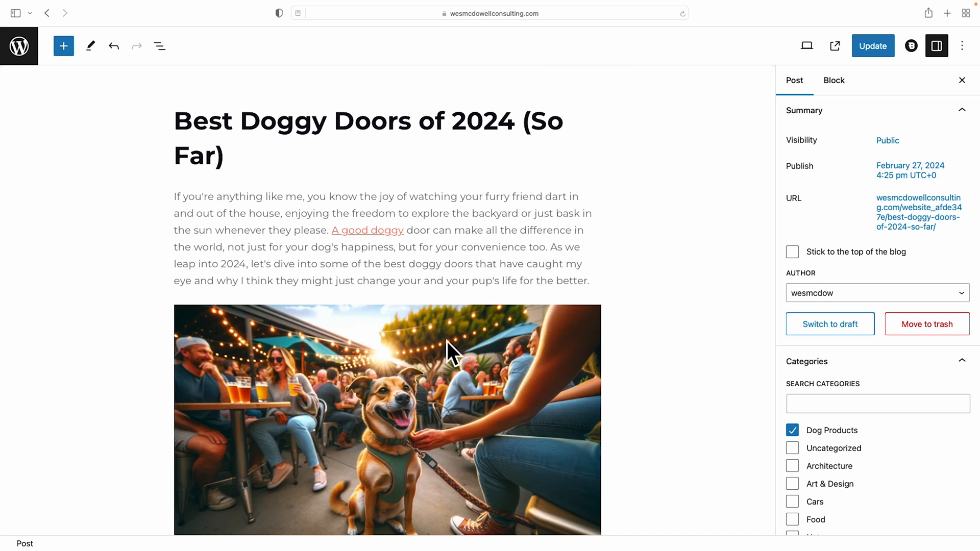
pyautogui.scroll(-3, 451, 343)
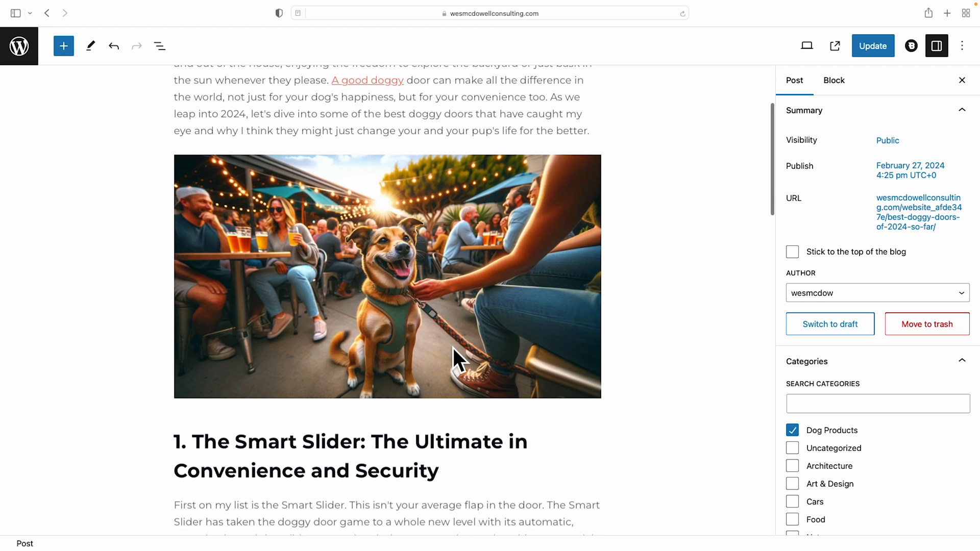
pyautogui.scroll(3, 471, 348)
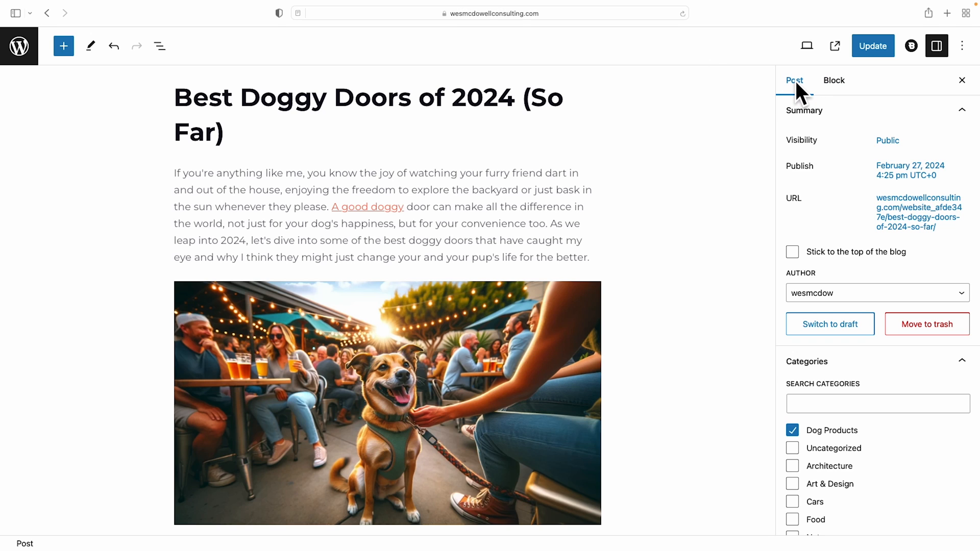
# - Upload the image of a dog running through a doggy door for use as the post's featured image
pyautogui.click(962, 362)
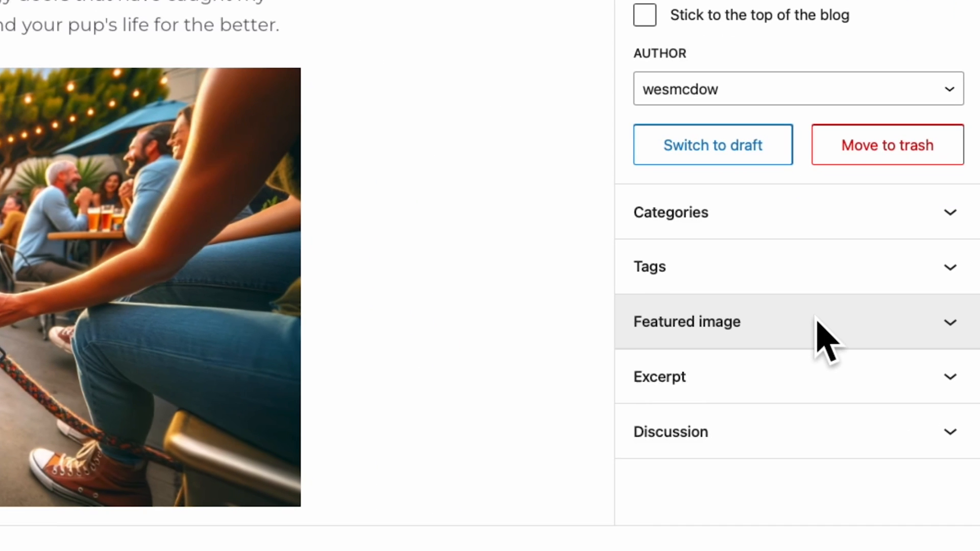
pyautogui.click(888, 422)
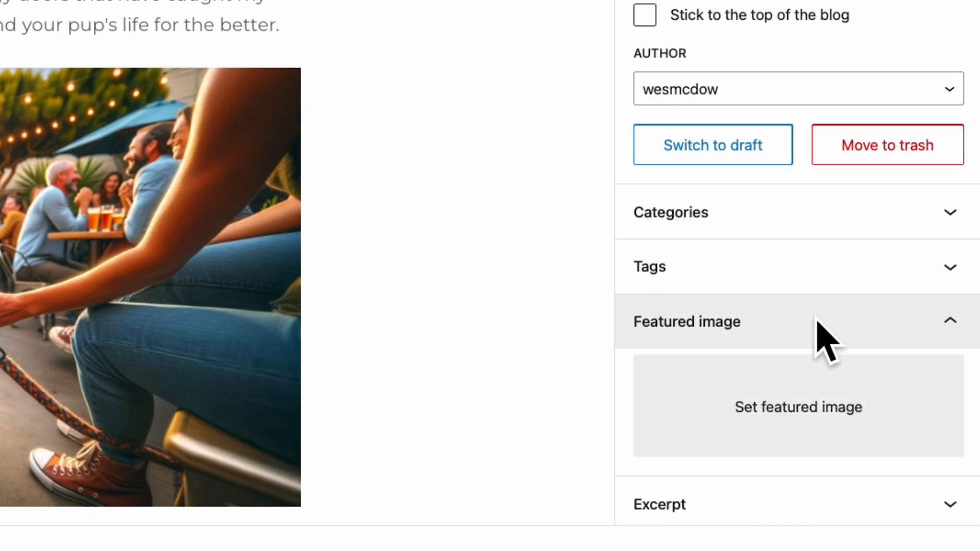
pyautogui.click(810, 344)
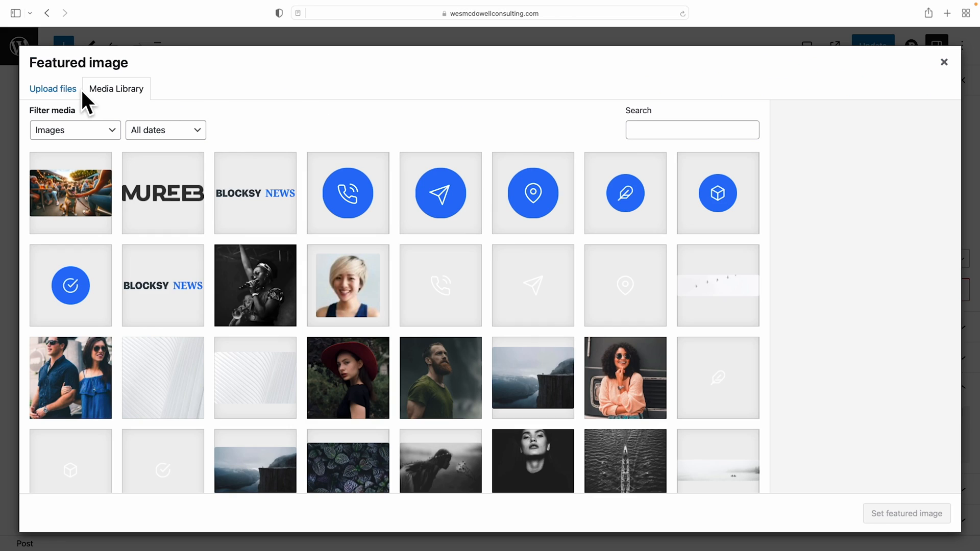
pyautogui.click(62, 91)
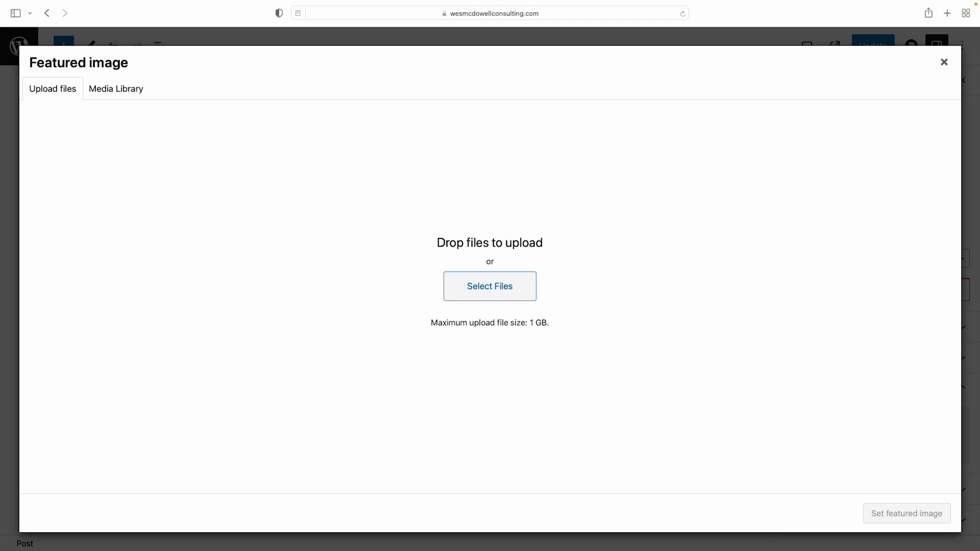
pyautogui.moveTo(20, 297); pyautogui.dragTo(447, 301)
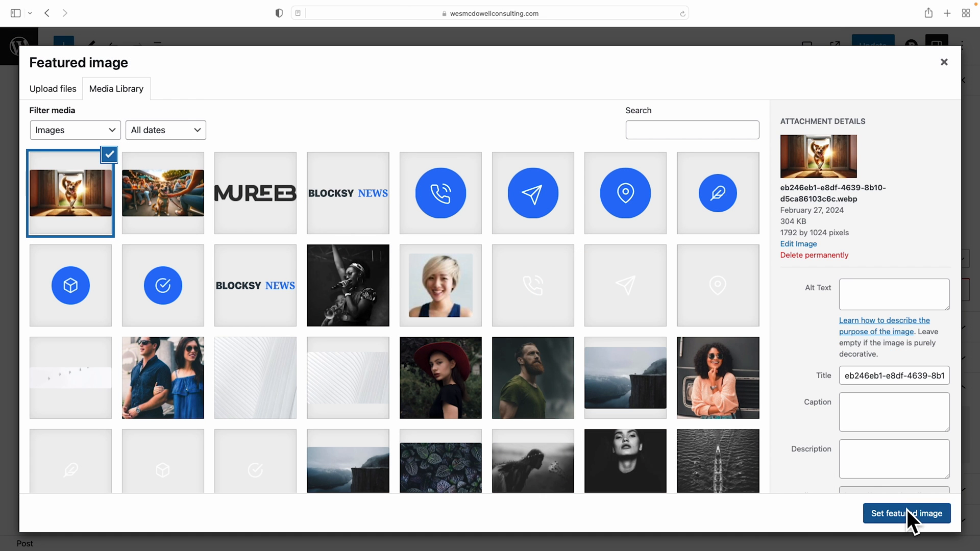
# - Set the uploaded doggy door image as the featured image and update the post
pyautogui.click(907, 510)
pyautogui.scroll(1, 416, 175)
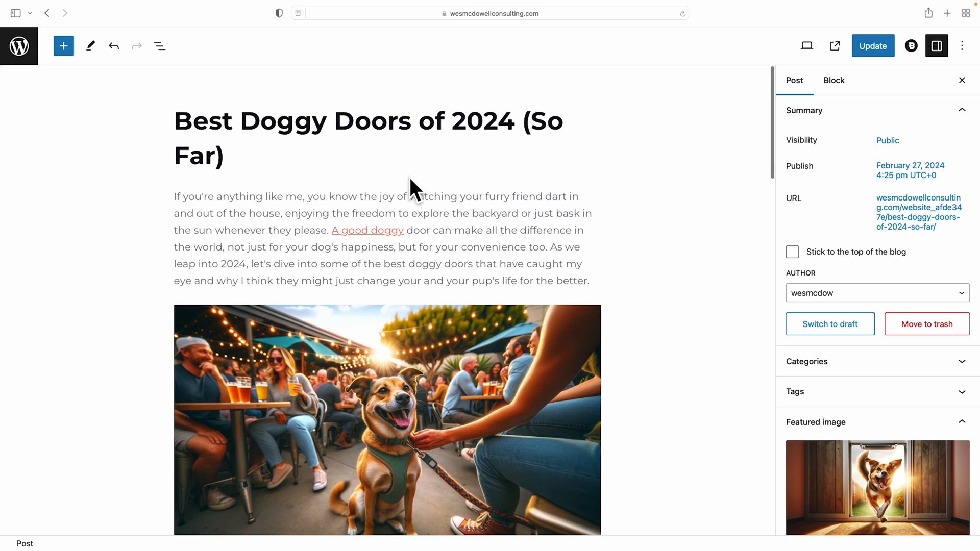
pyautogui.scroll(-1, 867, 388)
pyautogui.moveTo(914, 424)
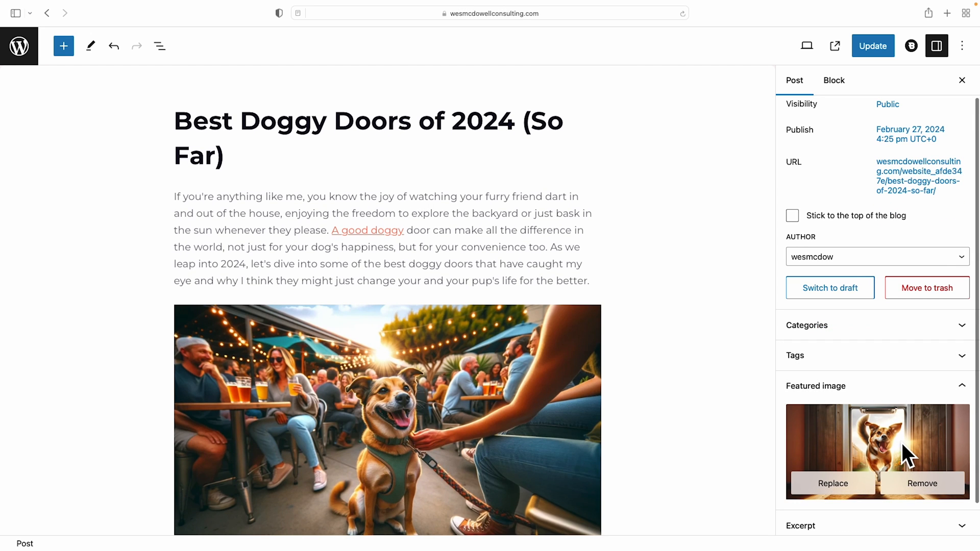
pyautogui.click(879, 47)
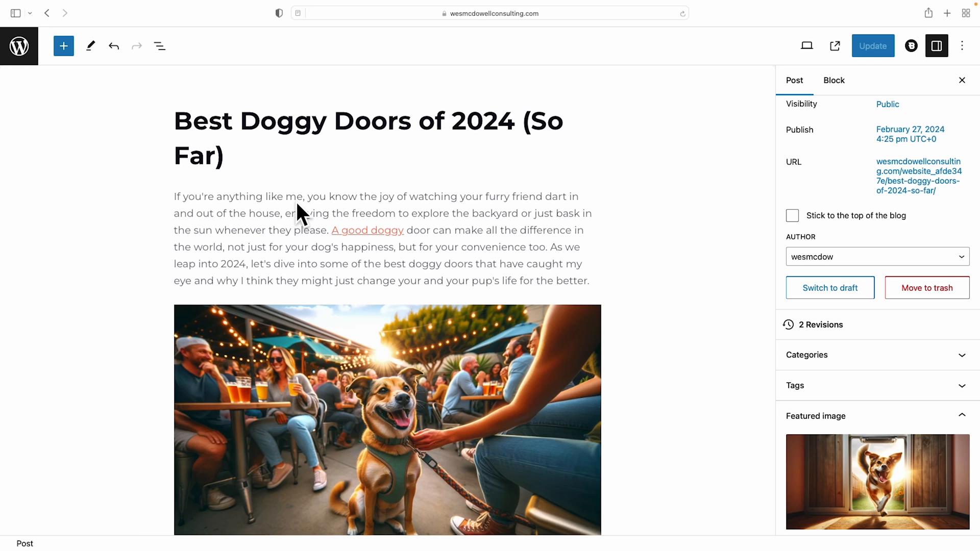
# - Leave the editor, visit the live site and open the post "Best Doggy Doors of 2024 (So Far)"
pyautogui.click(20, 44)
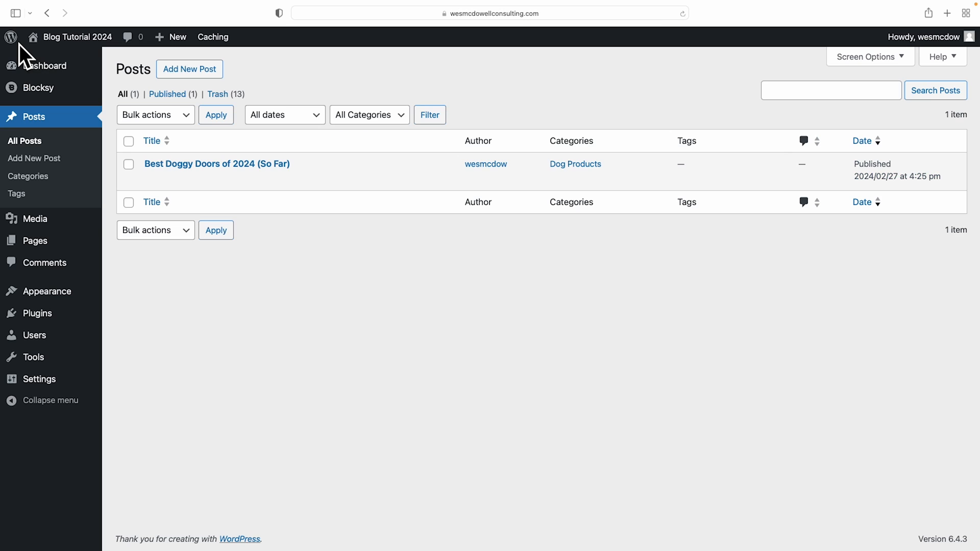
pyautogui.moveTo(57, 35)
pyautogui.click(50, 61)
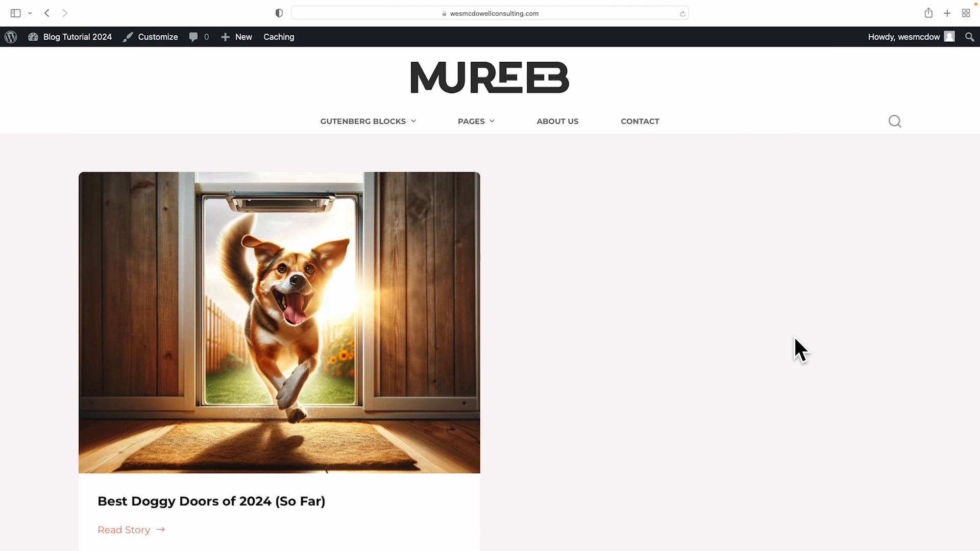
pyautogui.scroll(-3, 793, 338)
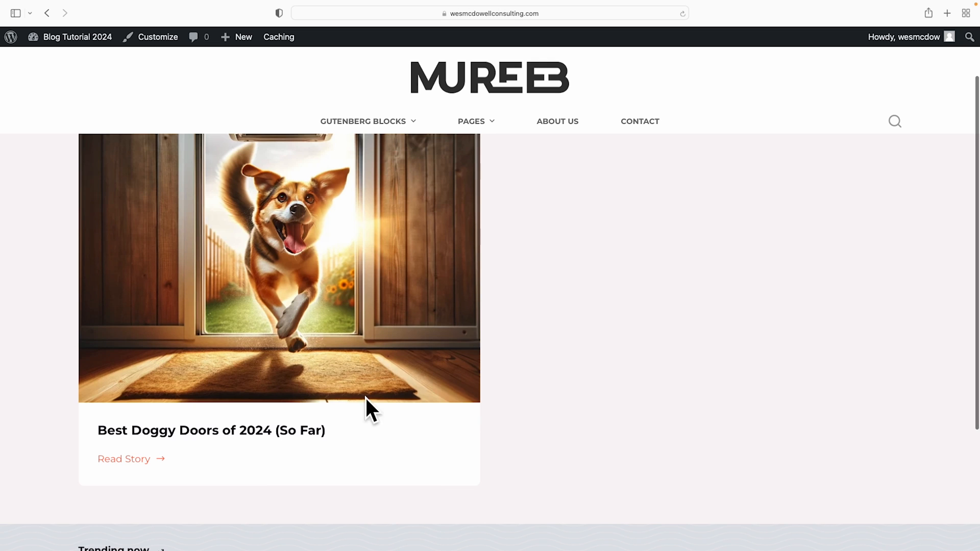
pyautogui.click(198, 431)
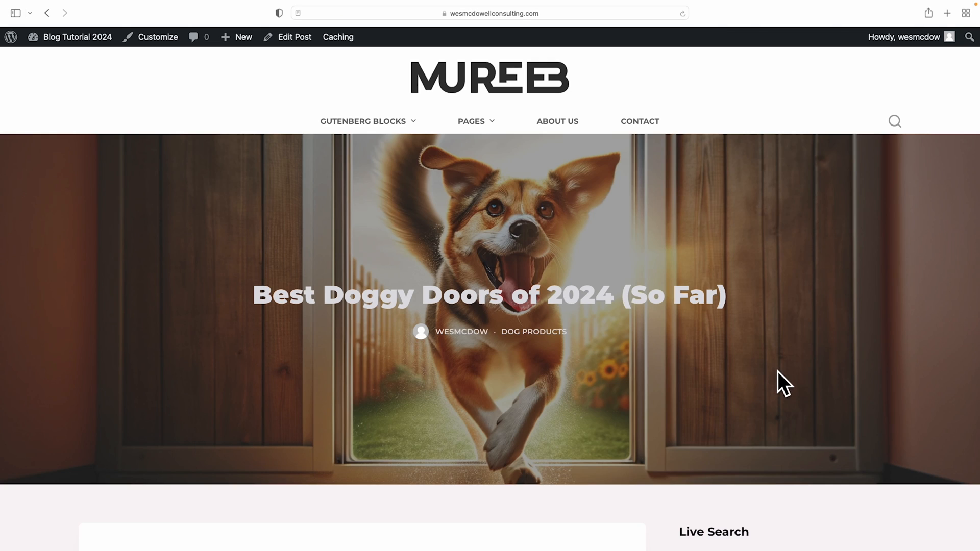
# - Review the published post's page layout and the site's header navigation
pyautogui.scroll(-7, 777, 371)
pyautogui.scroll(-10, 483, 380)
pyautogui.scroll(-7, 463, 382)
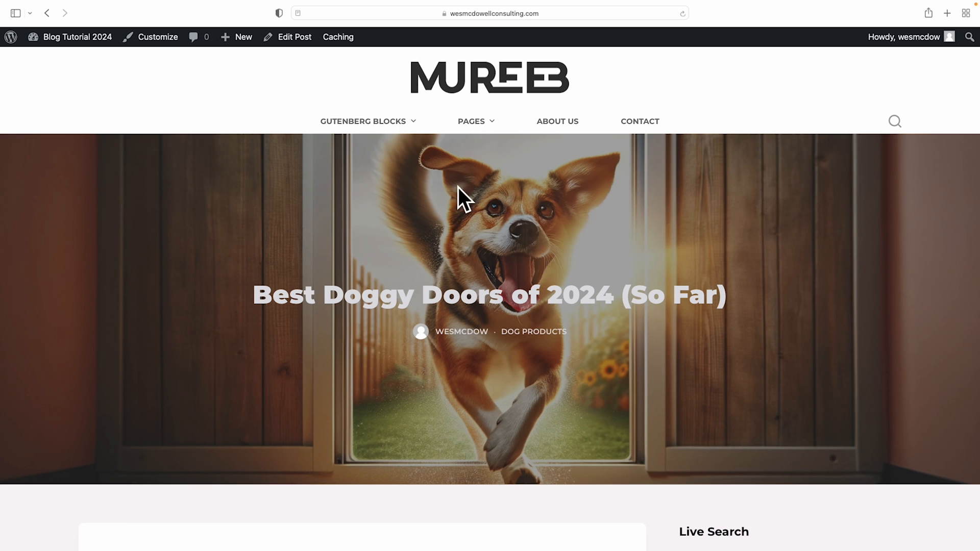
pyautogui.moveTo(390, 118)
pyautogui.moveTo(343, 121)
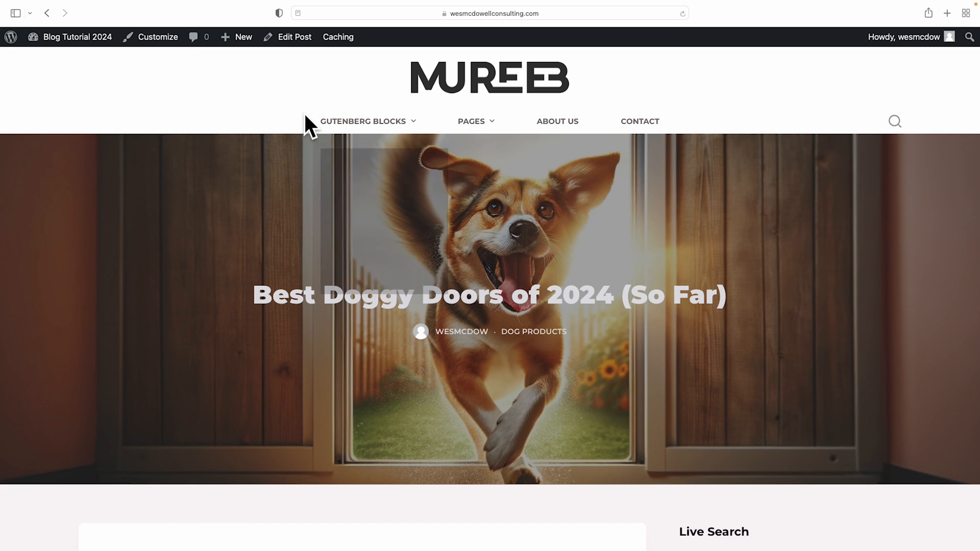
# - Return to the WordPress admin area, open the Menus settings and examine the structure of Main Menu
pyautogui.click(10, 36)
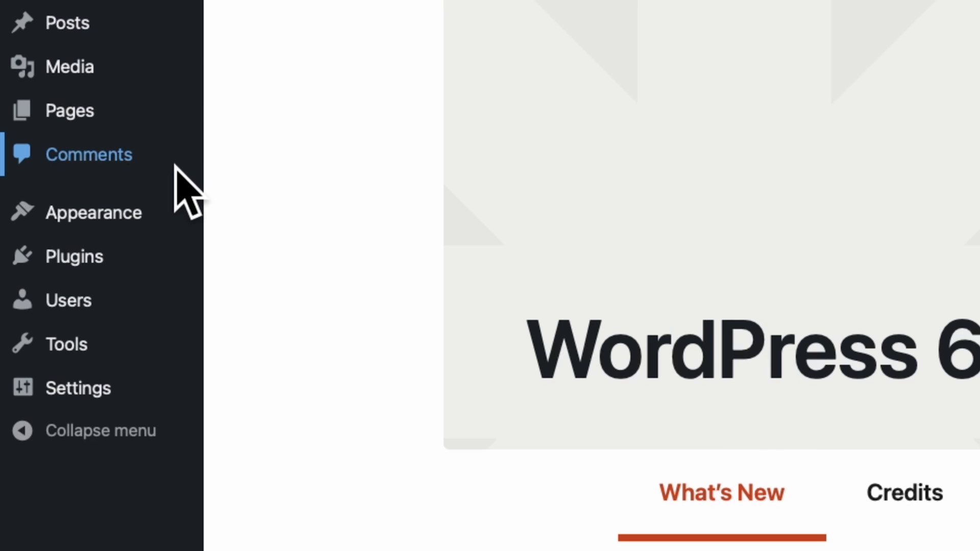
pyautogui.moveTo(57, 212)
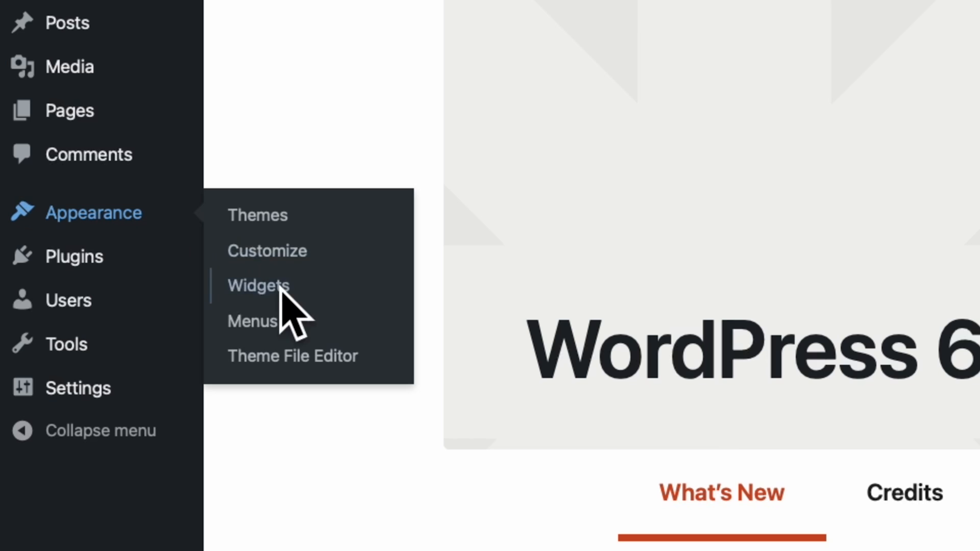
pyautogui.click(253, 324)
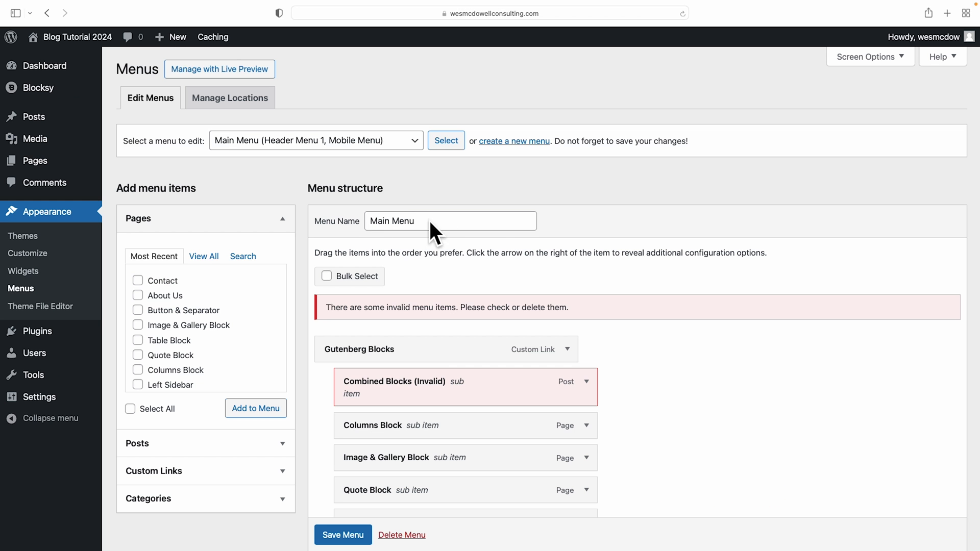
pyautogui.scroll(-5, 764, 365)
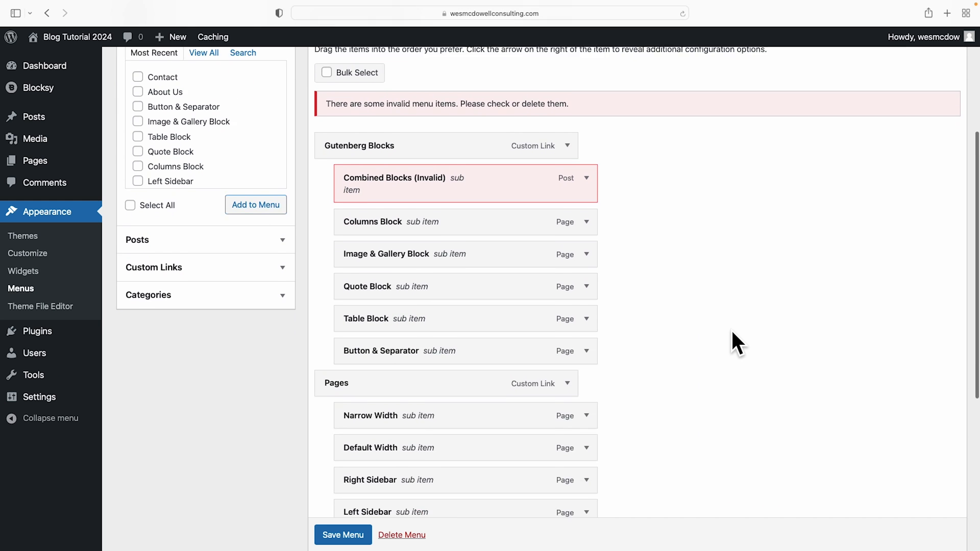
pyautogui.scroll(-3, 693, 325)
pyautogui.scroll(4, 693, 325)
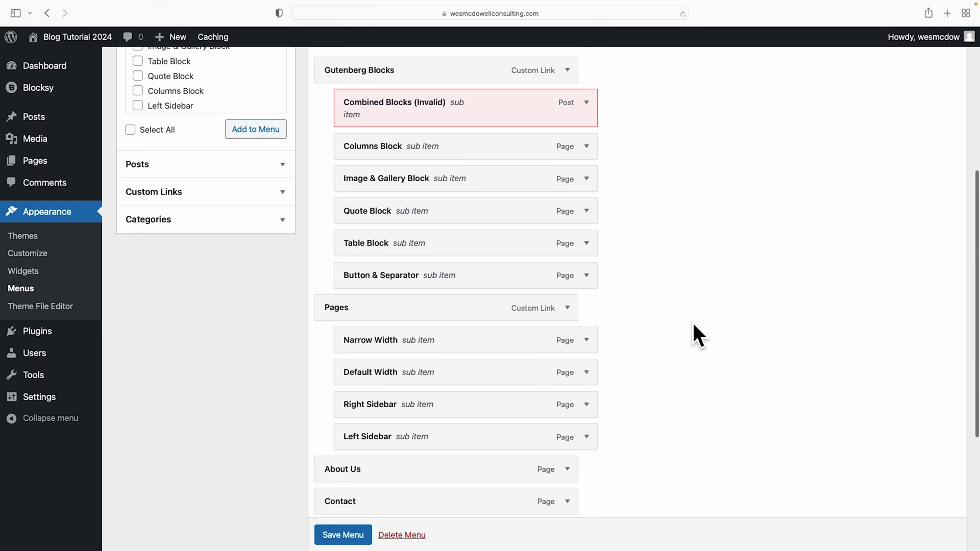
pyautogui.scroll(1, 587, 255)
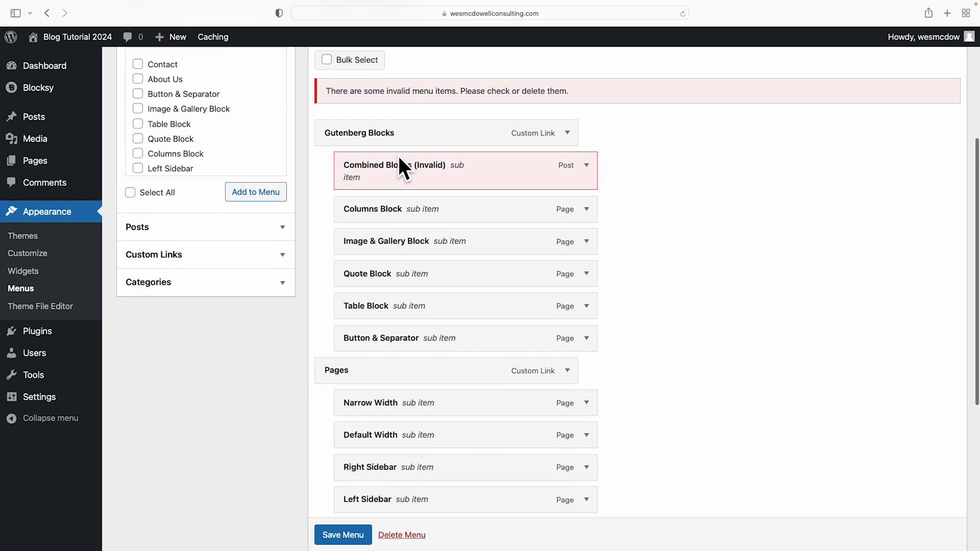
pyautogui.scroll(1, 612, 237)
# - Open the live site in a new tab and inspect the Gutenberg Blocks and Pages submenus
pyautogui.moveTo(72, 39)
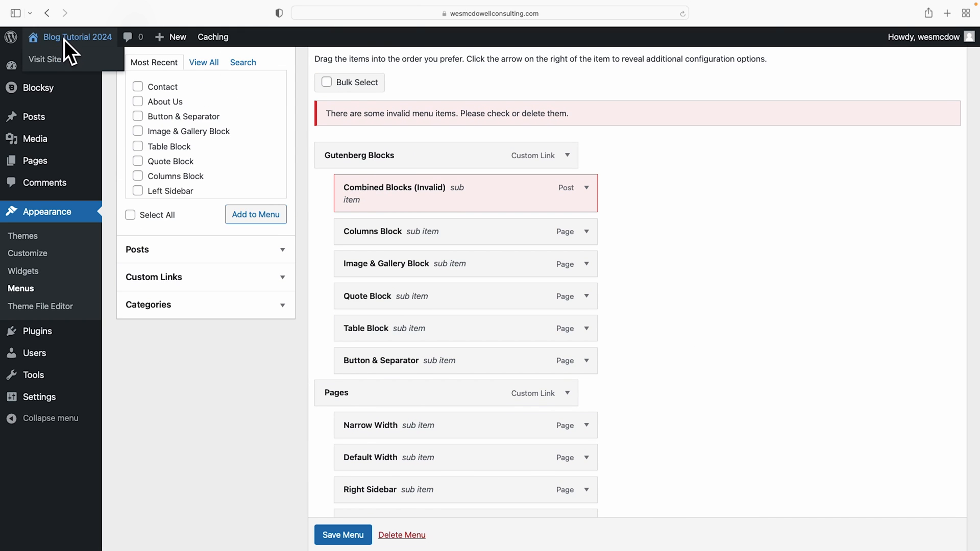
pyautogui.rightClick(47, 58)
pyautogui.click(76, 66)
pyautogui.moveTo(360, 136)
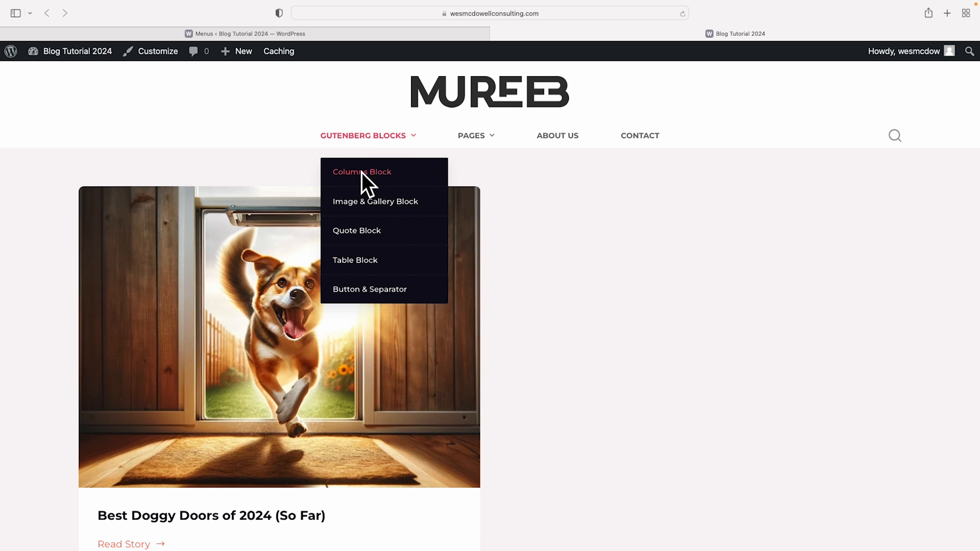
pyautogui.moveTo(476, 133)
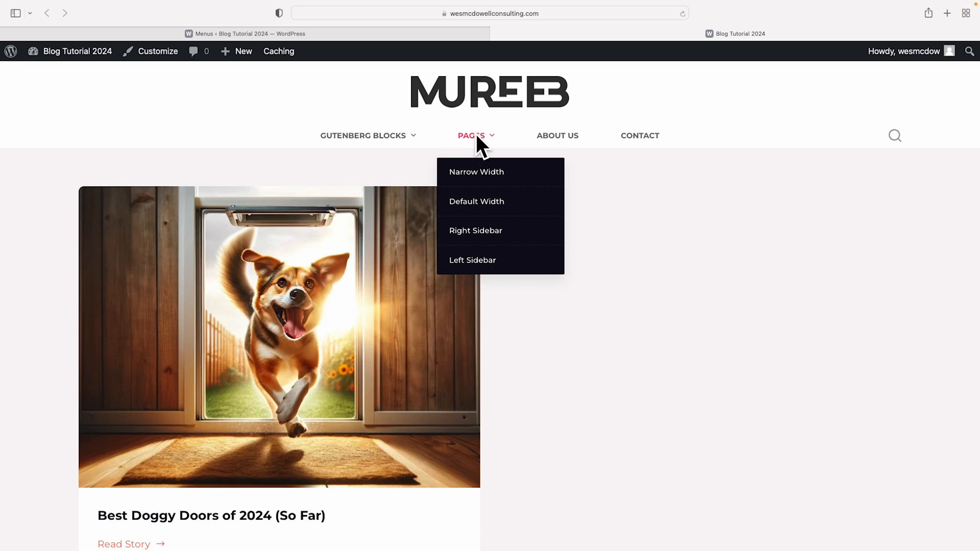
# - Return to the menu editor and compare the Main Menu items with the site's navigation
pyautogui.click(261, 32)
pyautogui.scroll(-5, 503, 240)
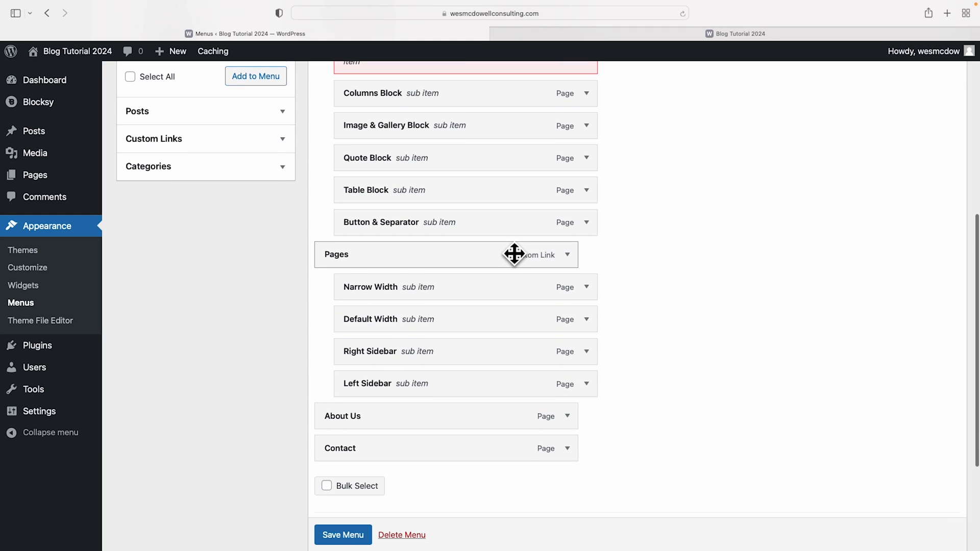
pyautogui.scroll(3, 506, 250)
pyautogui.scroll(5, 426, 225)
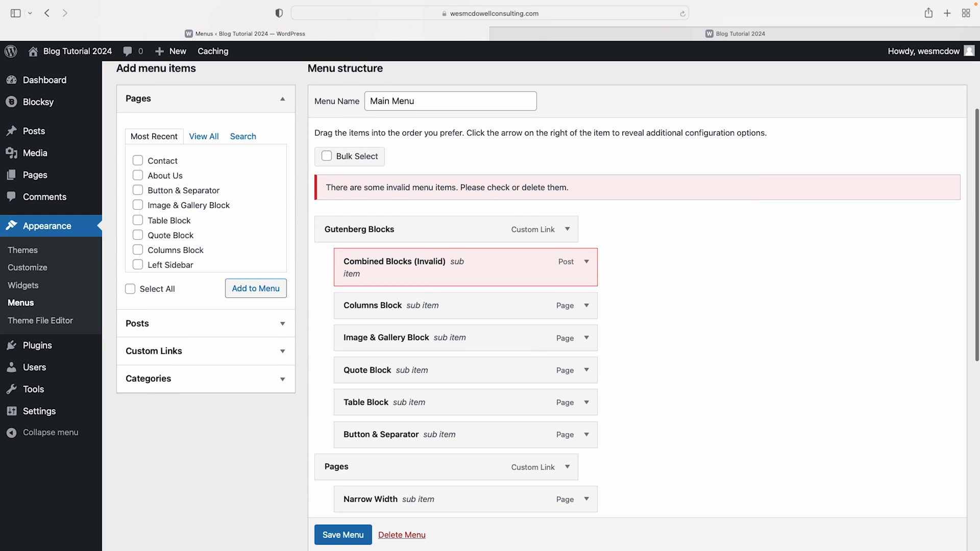
# - Bulk-select every item in Main Menu, including the Gutenberg Blocks and Pages groups with their sub items, and remove them all
pyautogui.click(327, 155)
pyautogui.click(329, 228)
pyautogui.click(349, 261)
pyautogui.click(349, 305)
pyautogui.click(348, 337)
pyautogui.click(349, 381)
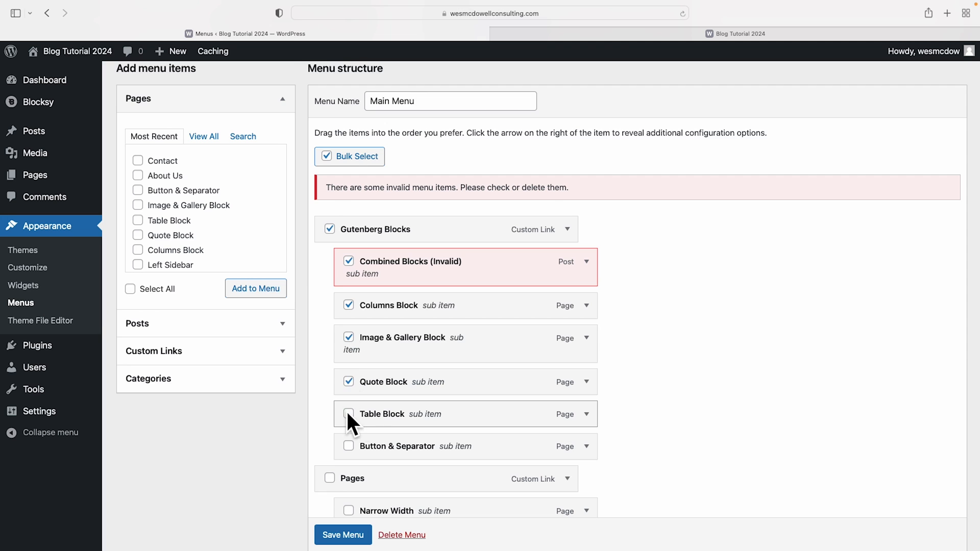
pyautogui.click(349, 414)
pyautogui.click(349, 446)
pyautogui.click(330, 478)
pyautogui.scroll(-5, 337, 480)
pyautogui.click(349, 264)
pyautogui.click(349, 296)
pyautogui.click(348, 328)
pyautogui.click(349, 361)
pyautogui.click(432, 463)
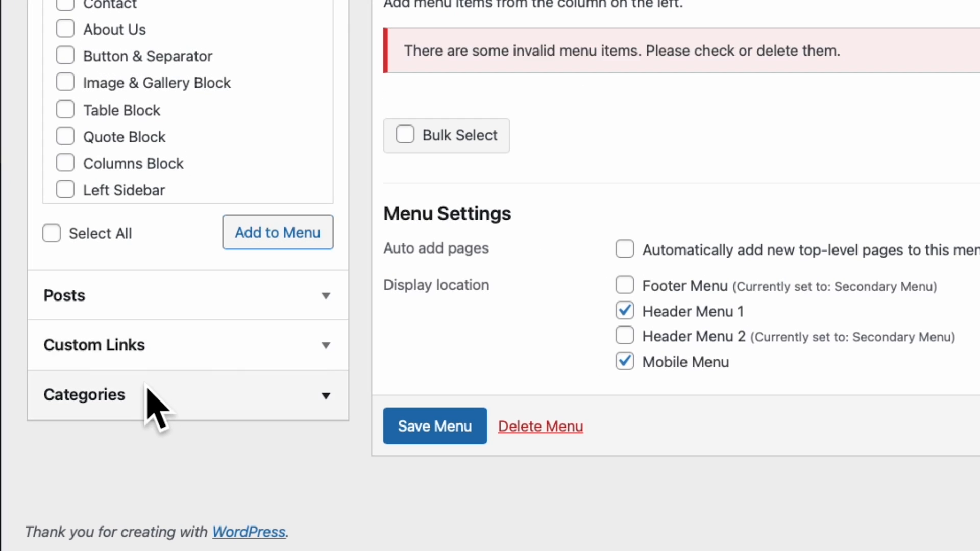
# - Add the Architecture, Art & Design, Cars, Dog Products and Food categories to Main Menu
pyautogui.click(187, 464)
pyautogui.click(174, 109)
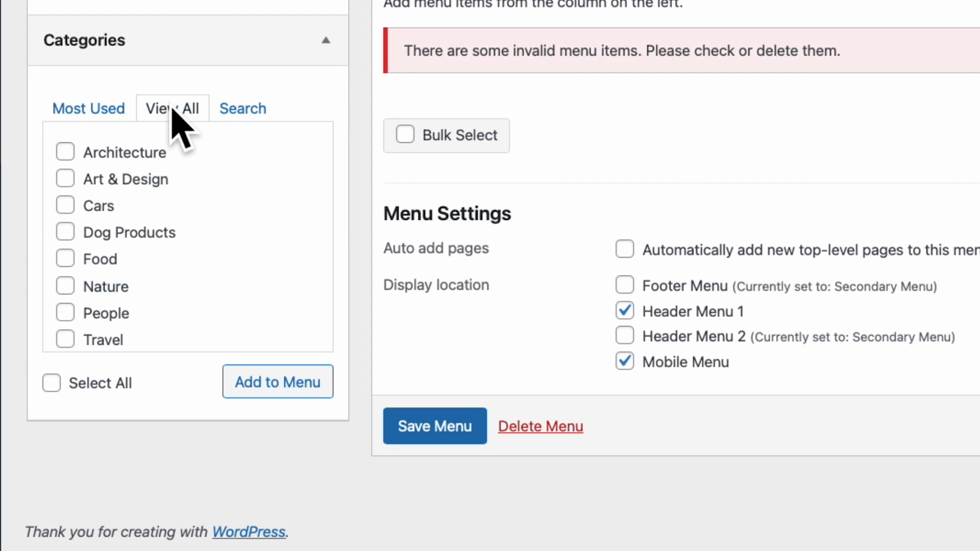
pyautogui.click(65, 152)
pyautogui.click(64, 178)
pyautogui.click(65, 205)
pyautogui.click(66, 233)
pyautogui.click(63, 257)
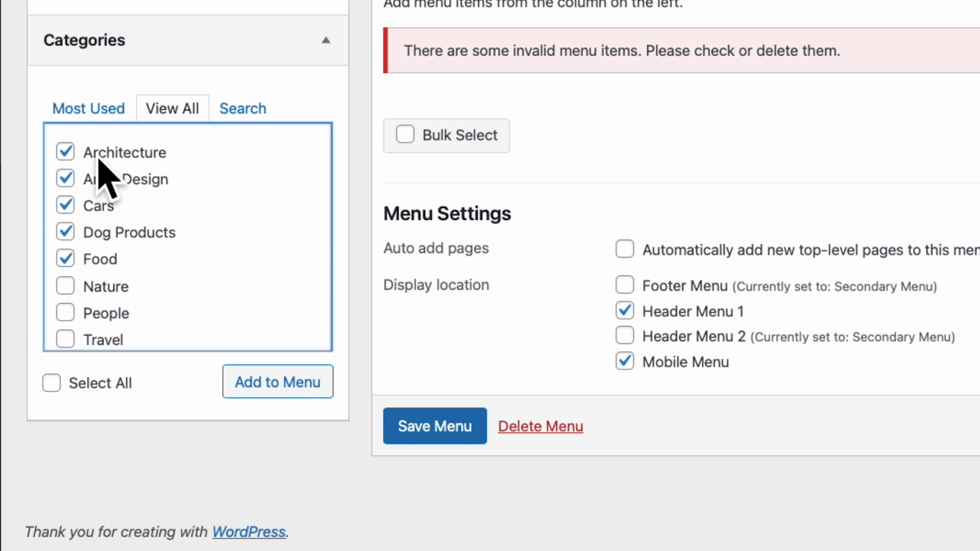
pyautogui.click(289, 384)
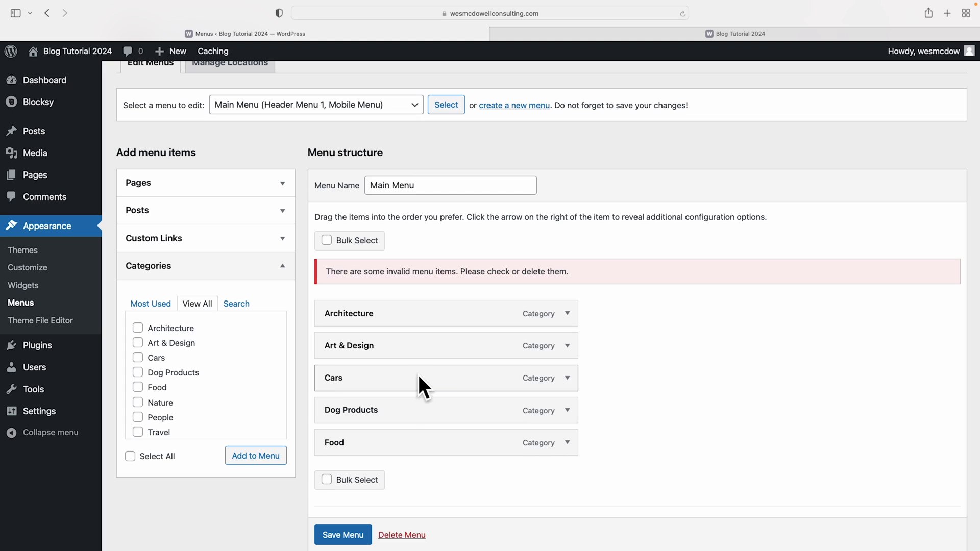
# - Reorder the top-level menu items to Dog Products, Architecture, Cars, Art & Design, Food and save the menu
pyautogui.moveTo(571, 242); pyautogui.dragTo(572, 168)
pyautogui.moveTo(418, 336); pyautogui.dragTo(415, 311)
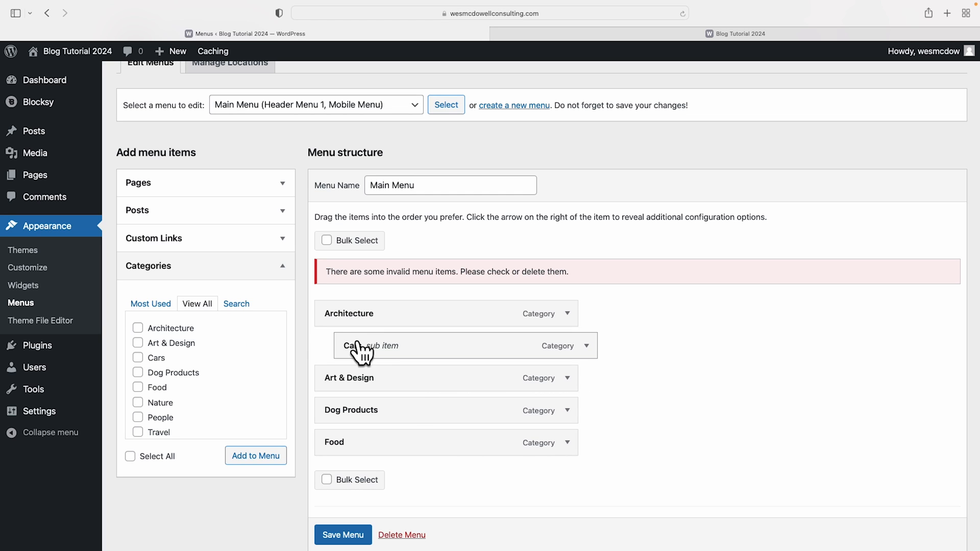
pyautogui.moveTo(392, 348); pyautogui.dragTo(366, 338)
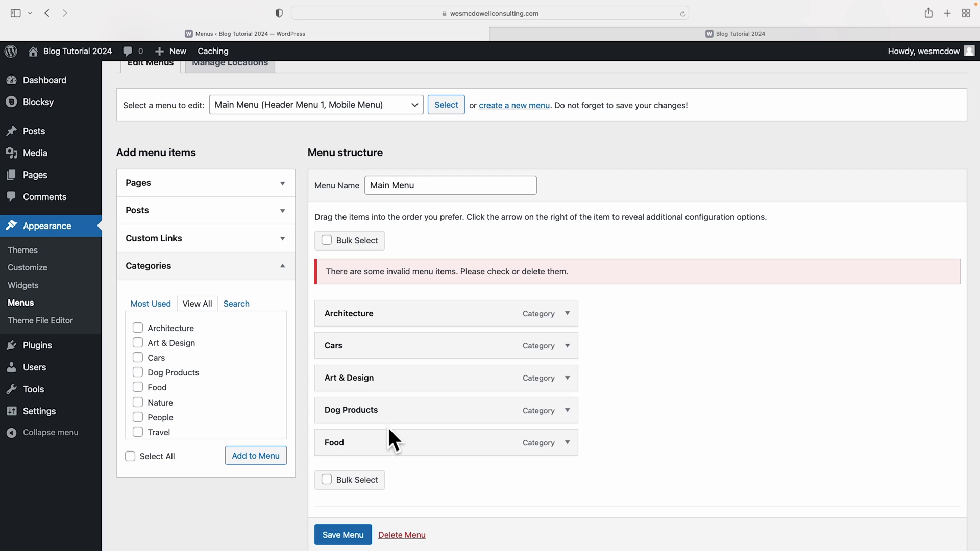
pyautogui.moveTo(384, 413); pyautogui.dragTo(386, 316)
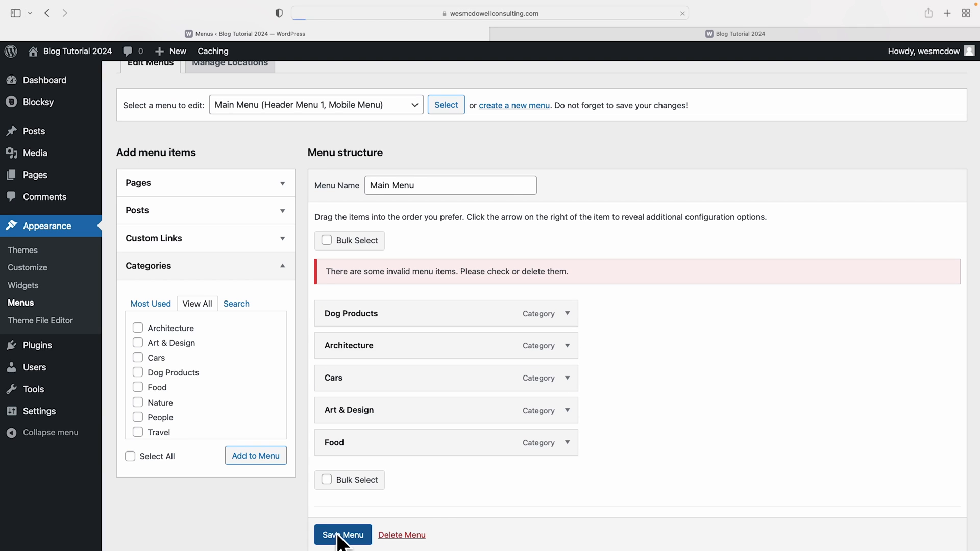
# - Check the new navigation on the live site by viewing the Architecture and Dog Products category pages
pyautogui.click(599, 33)
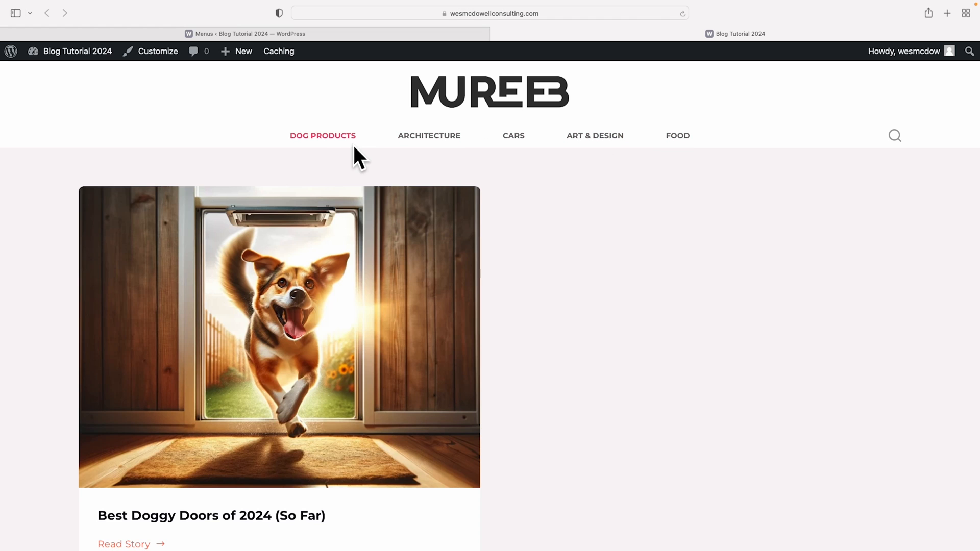
pyautogui.click(445, 137)
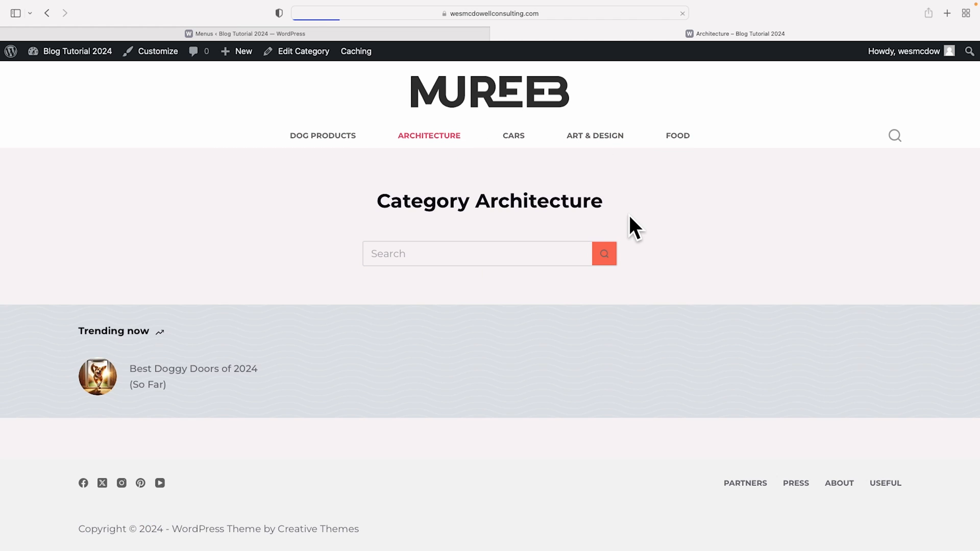
pyautogui.click(327, 137)
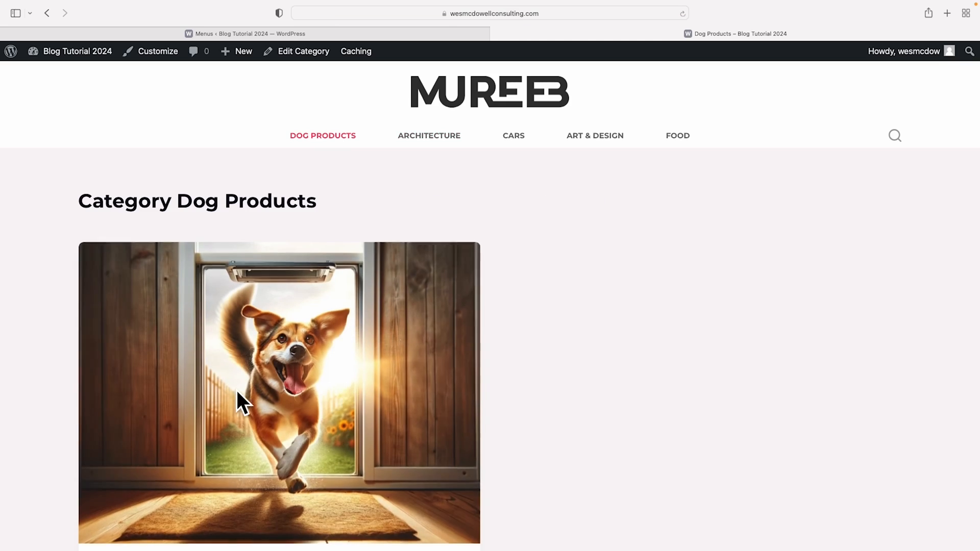
pyautogui.scroll(-1, 447, 383)
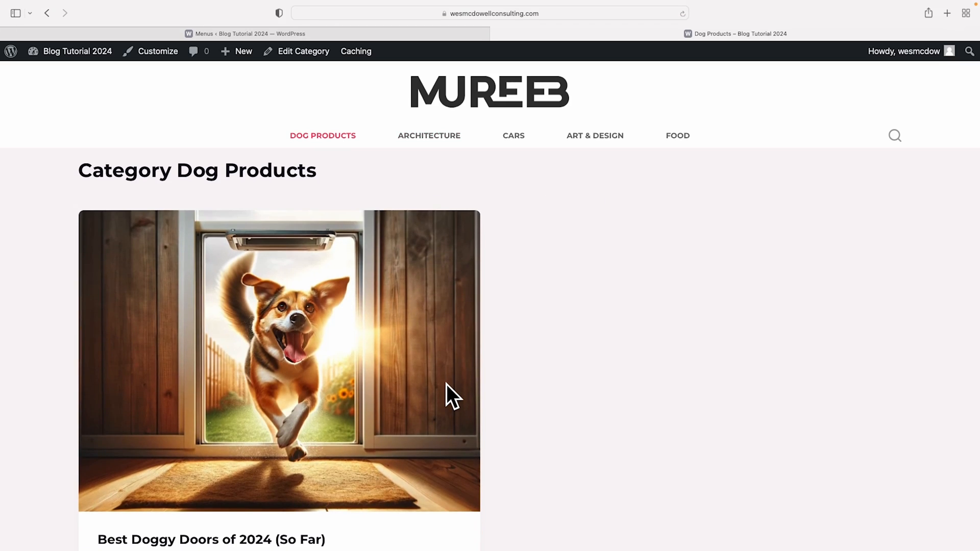